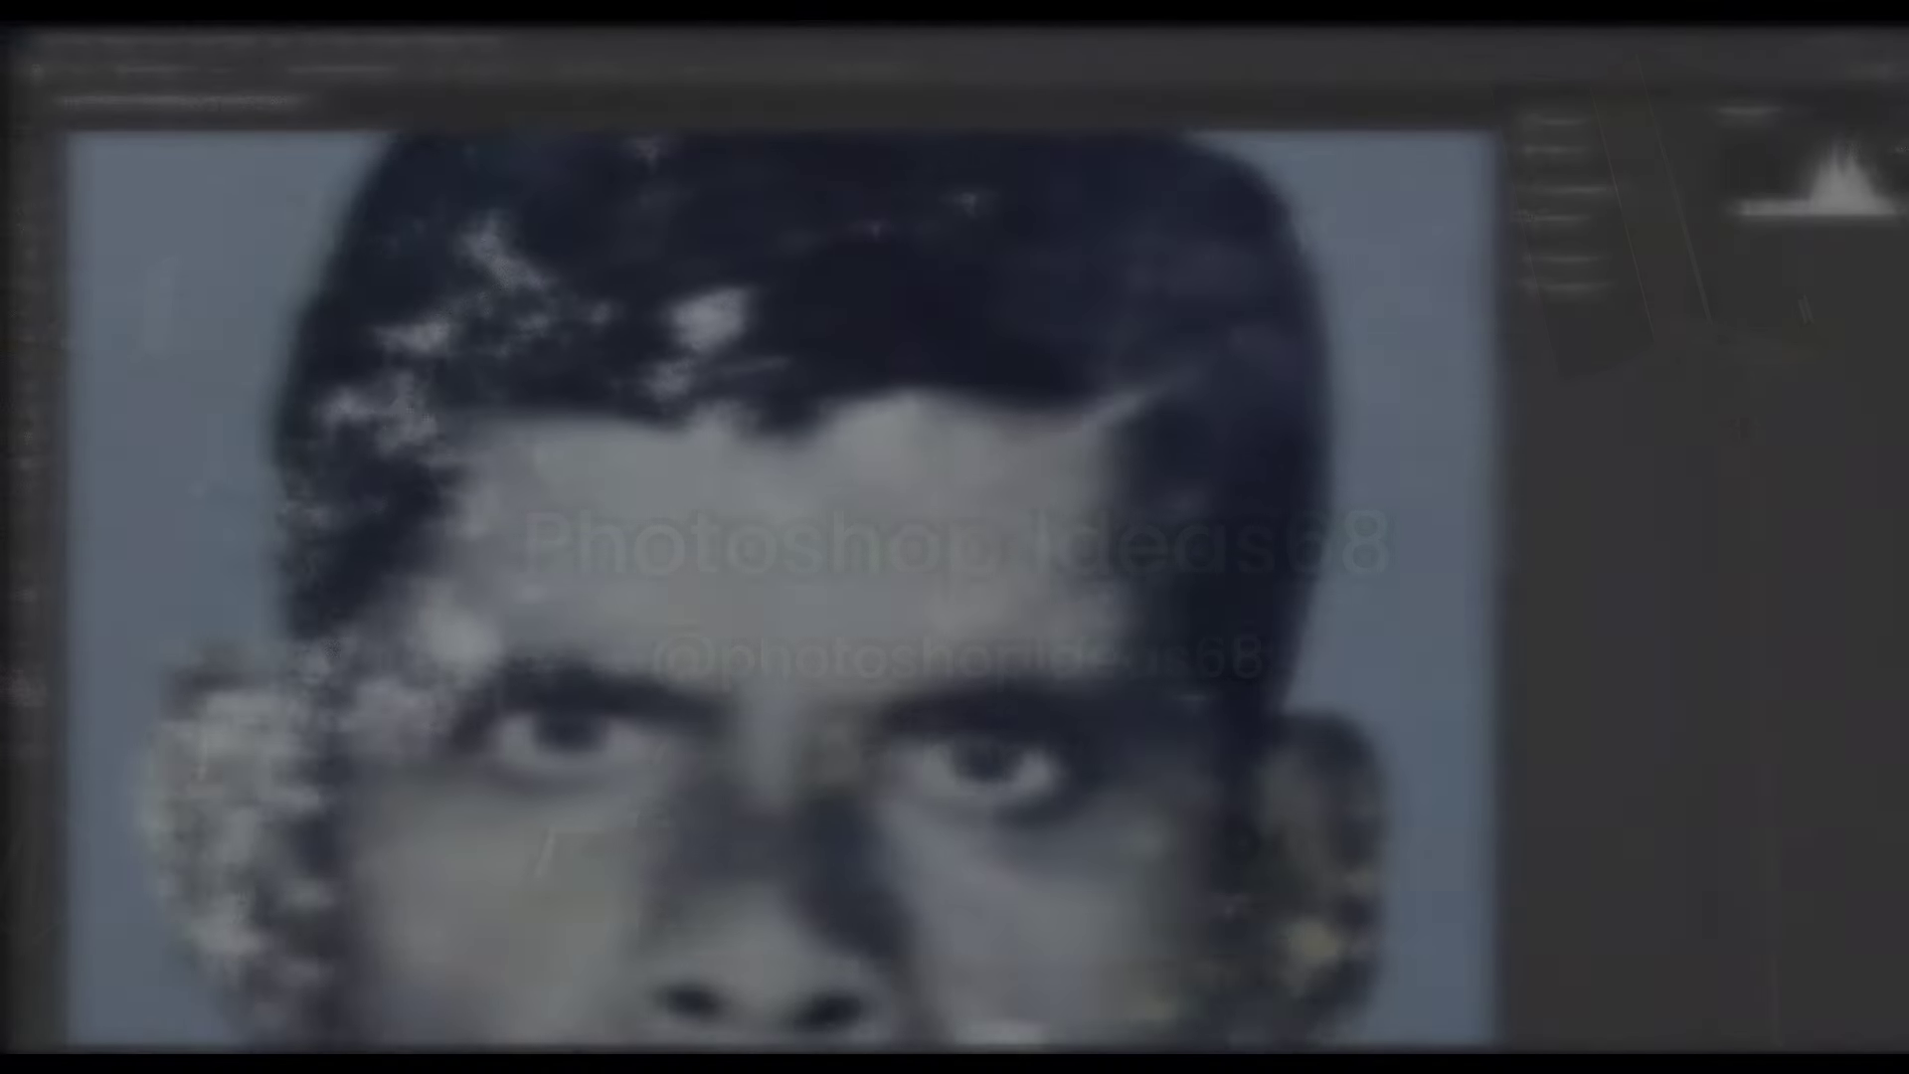
Scroll down through the damaged portrait and back up to review the whole head and shoulders
scroll(874, 675, down, 5)
scroll(874, 675, down, 5)
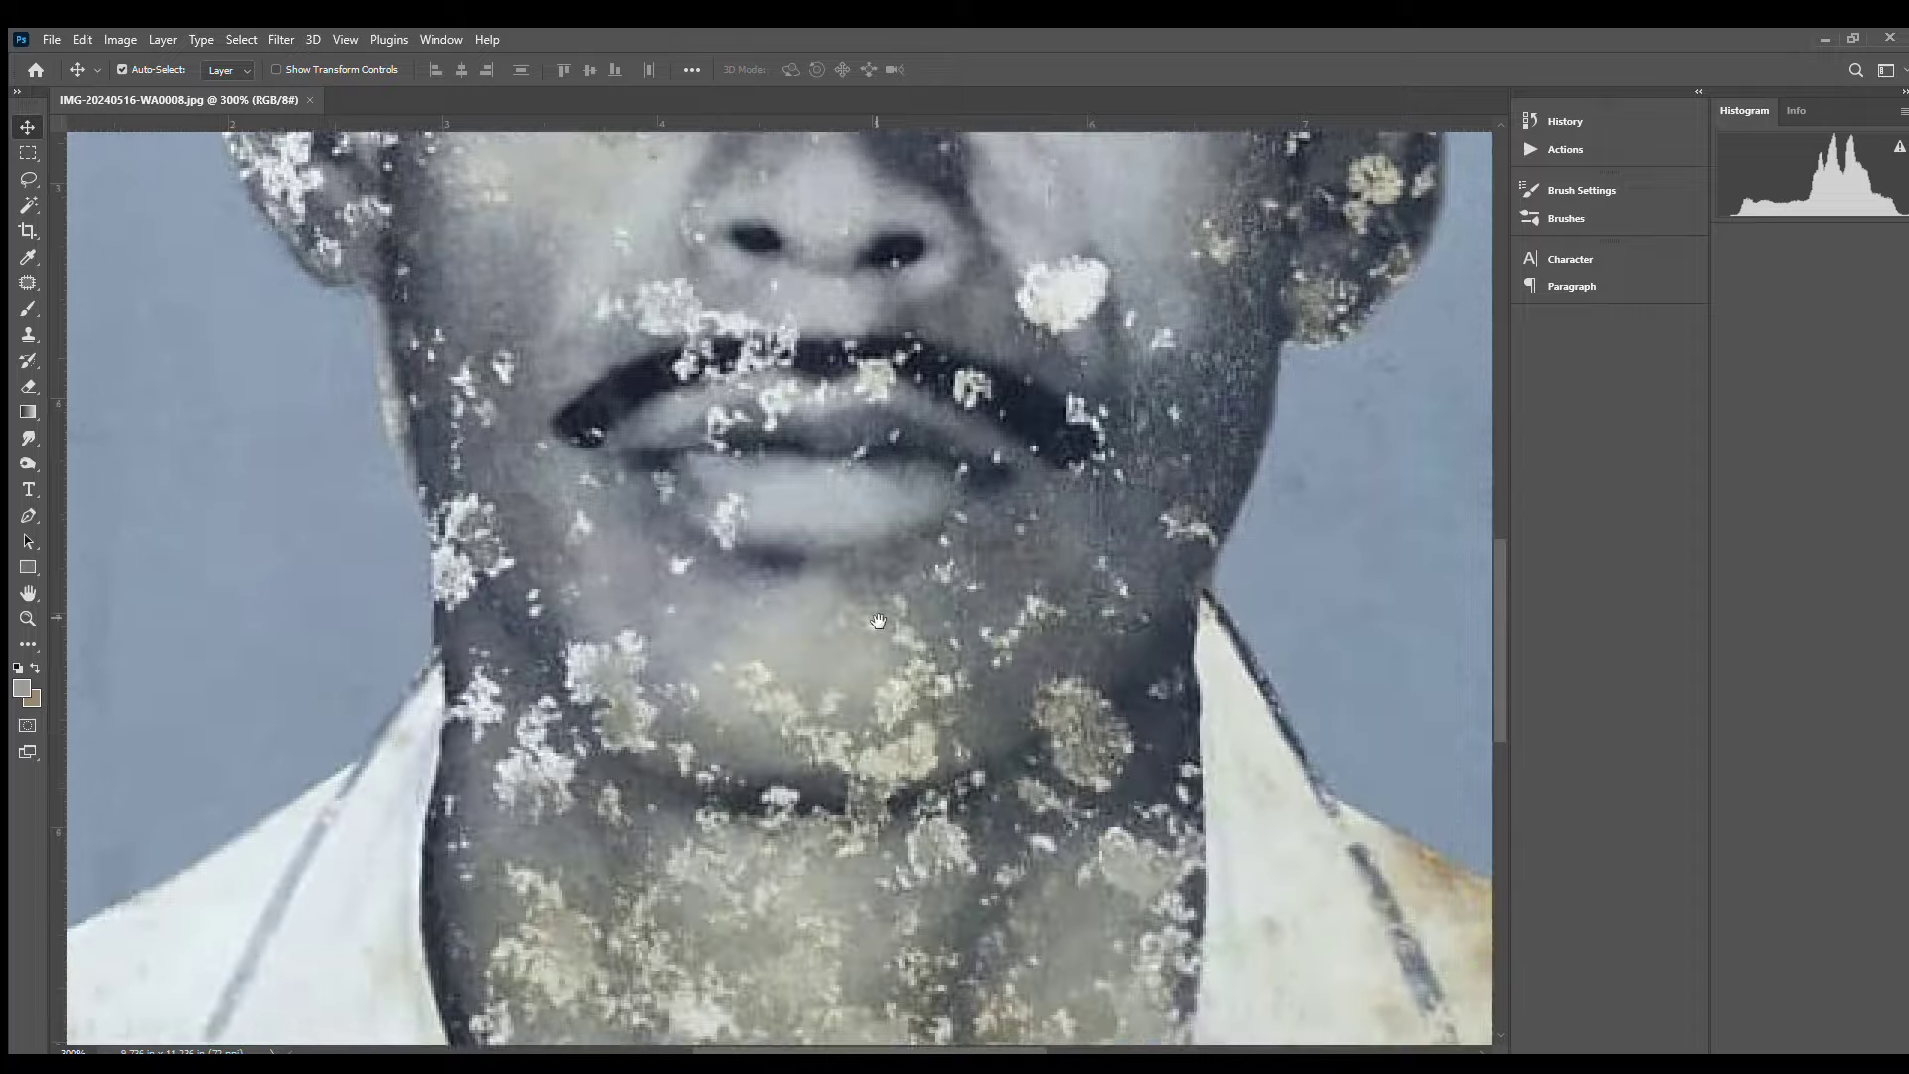
scroll(874, 675, down, 6)
scroll(895, 398, down, 5)
scroll(861, 805, up, 4)
scroll(861, 805, up, 4)
scroll(862, 805, up, 3)
scroll(861, 805, up, 3)
scroll(862, 806, up, 1)
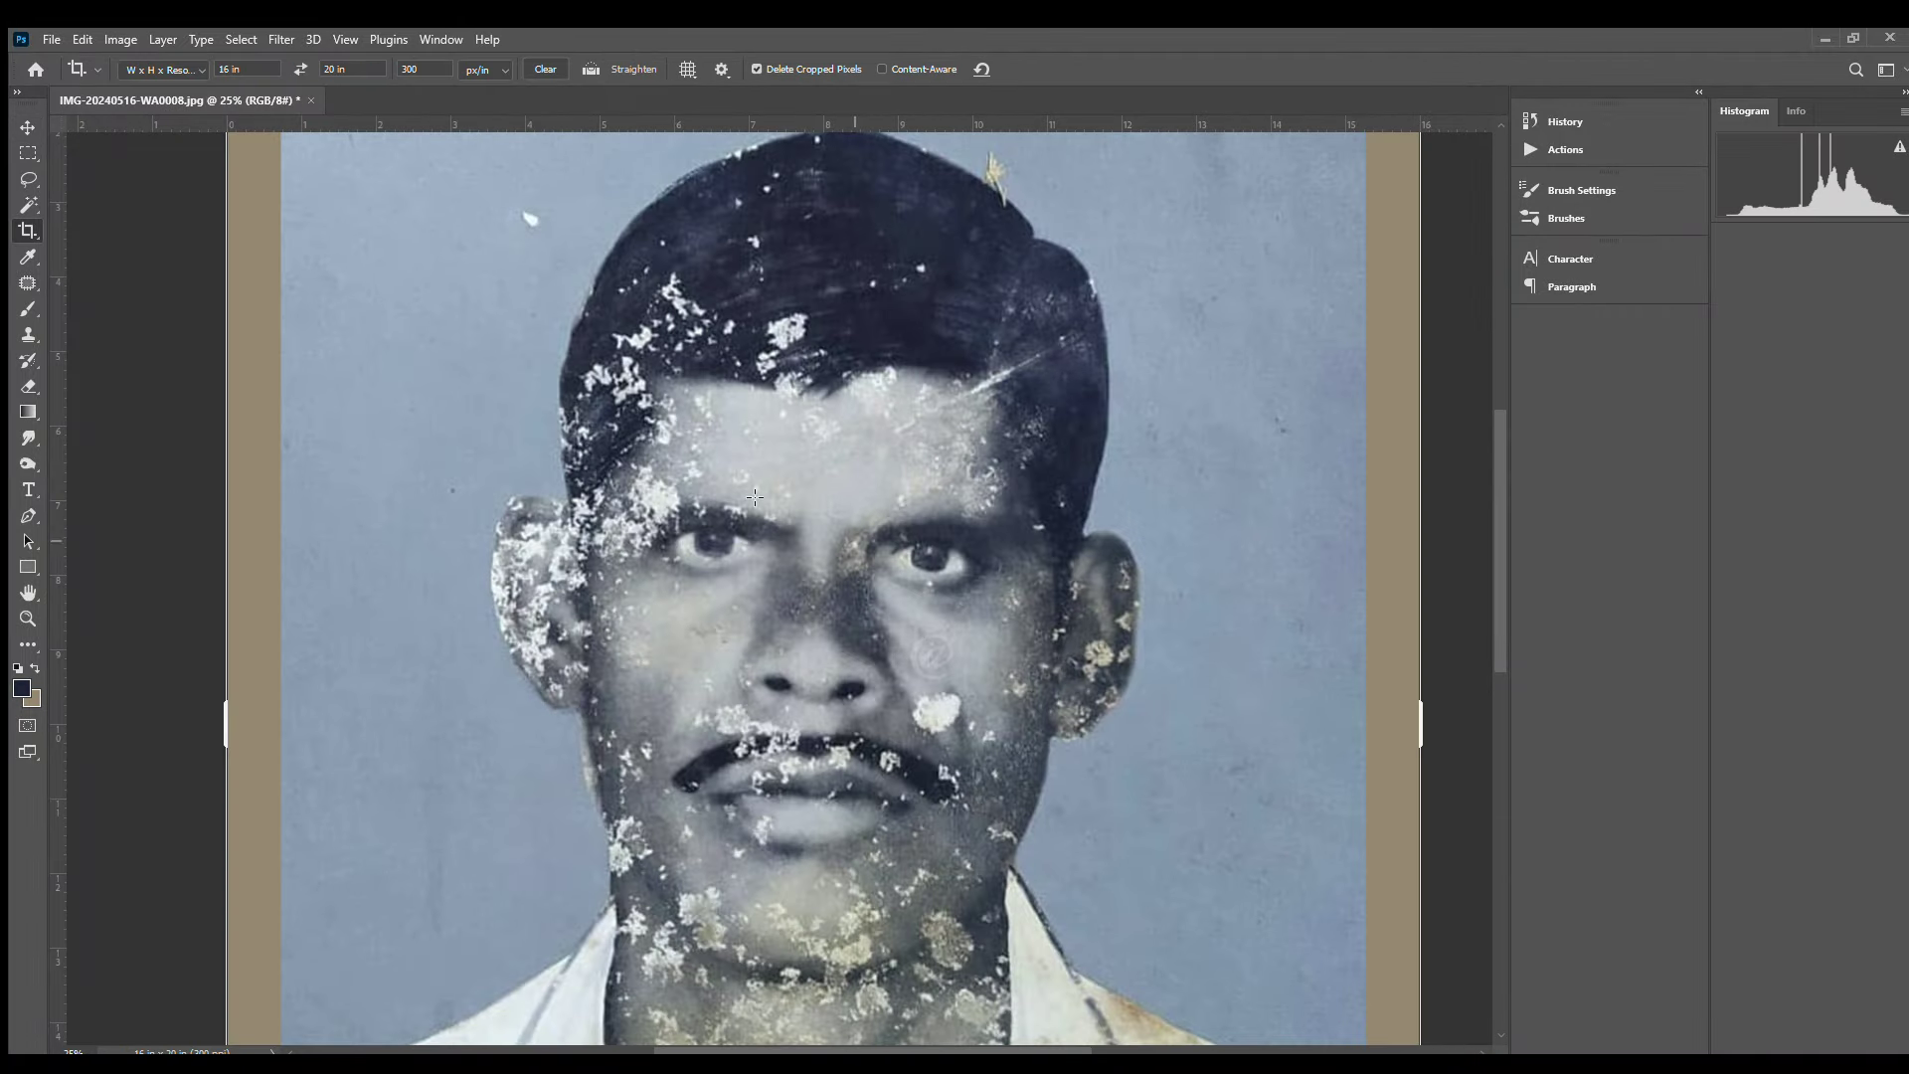
Zoom in on the forehead and eyes and switch to the Content-Aware Spot Healing Brush
key(ctrl+plus)
key(ctrl+plus)
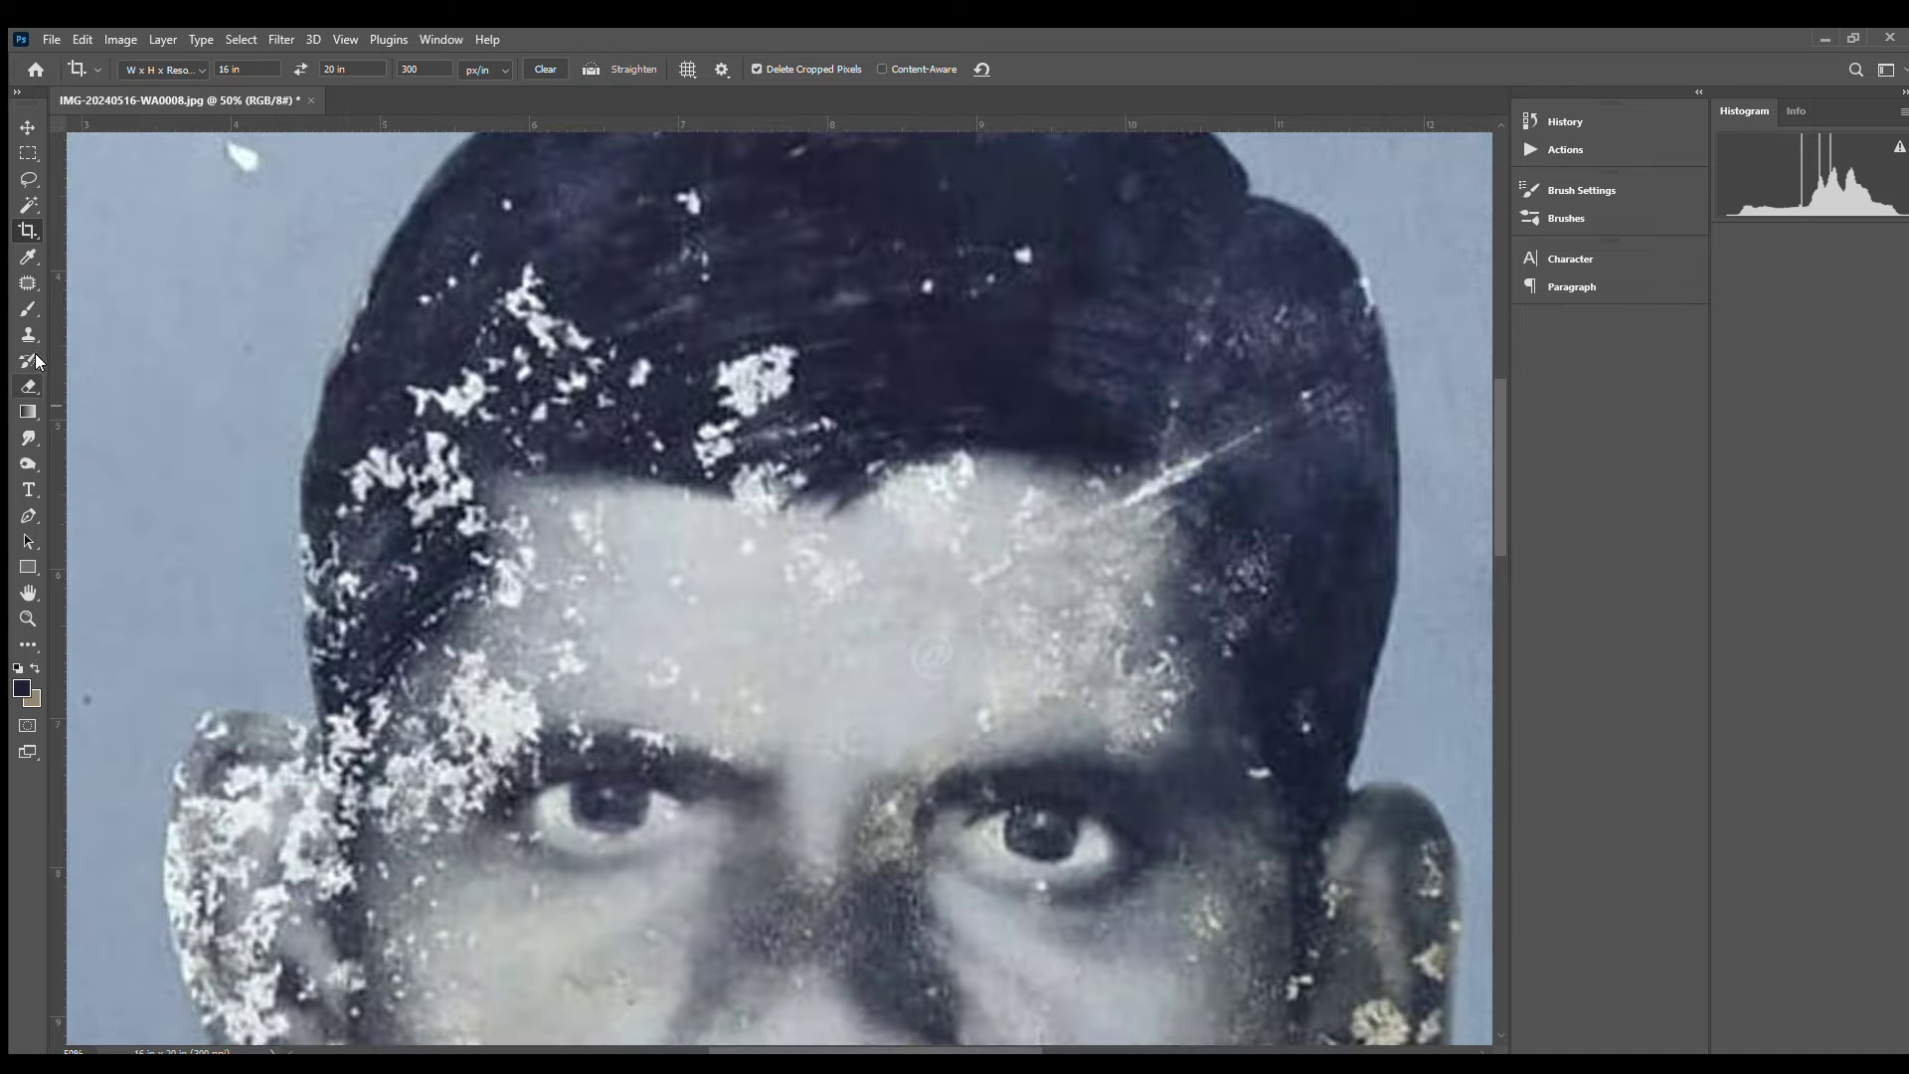
click(26, 284)
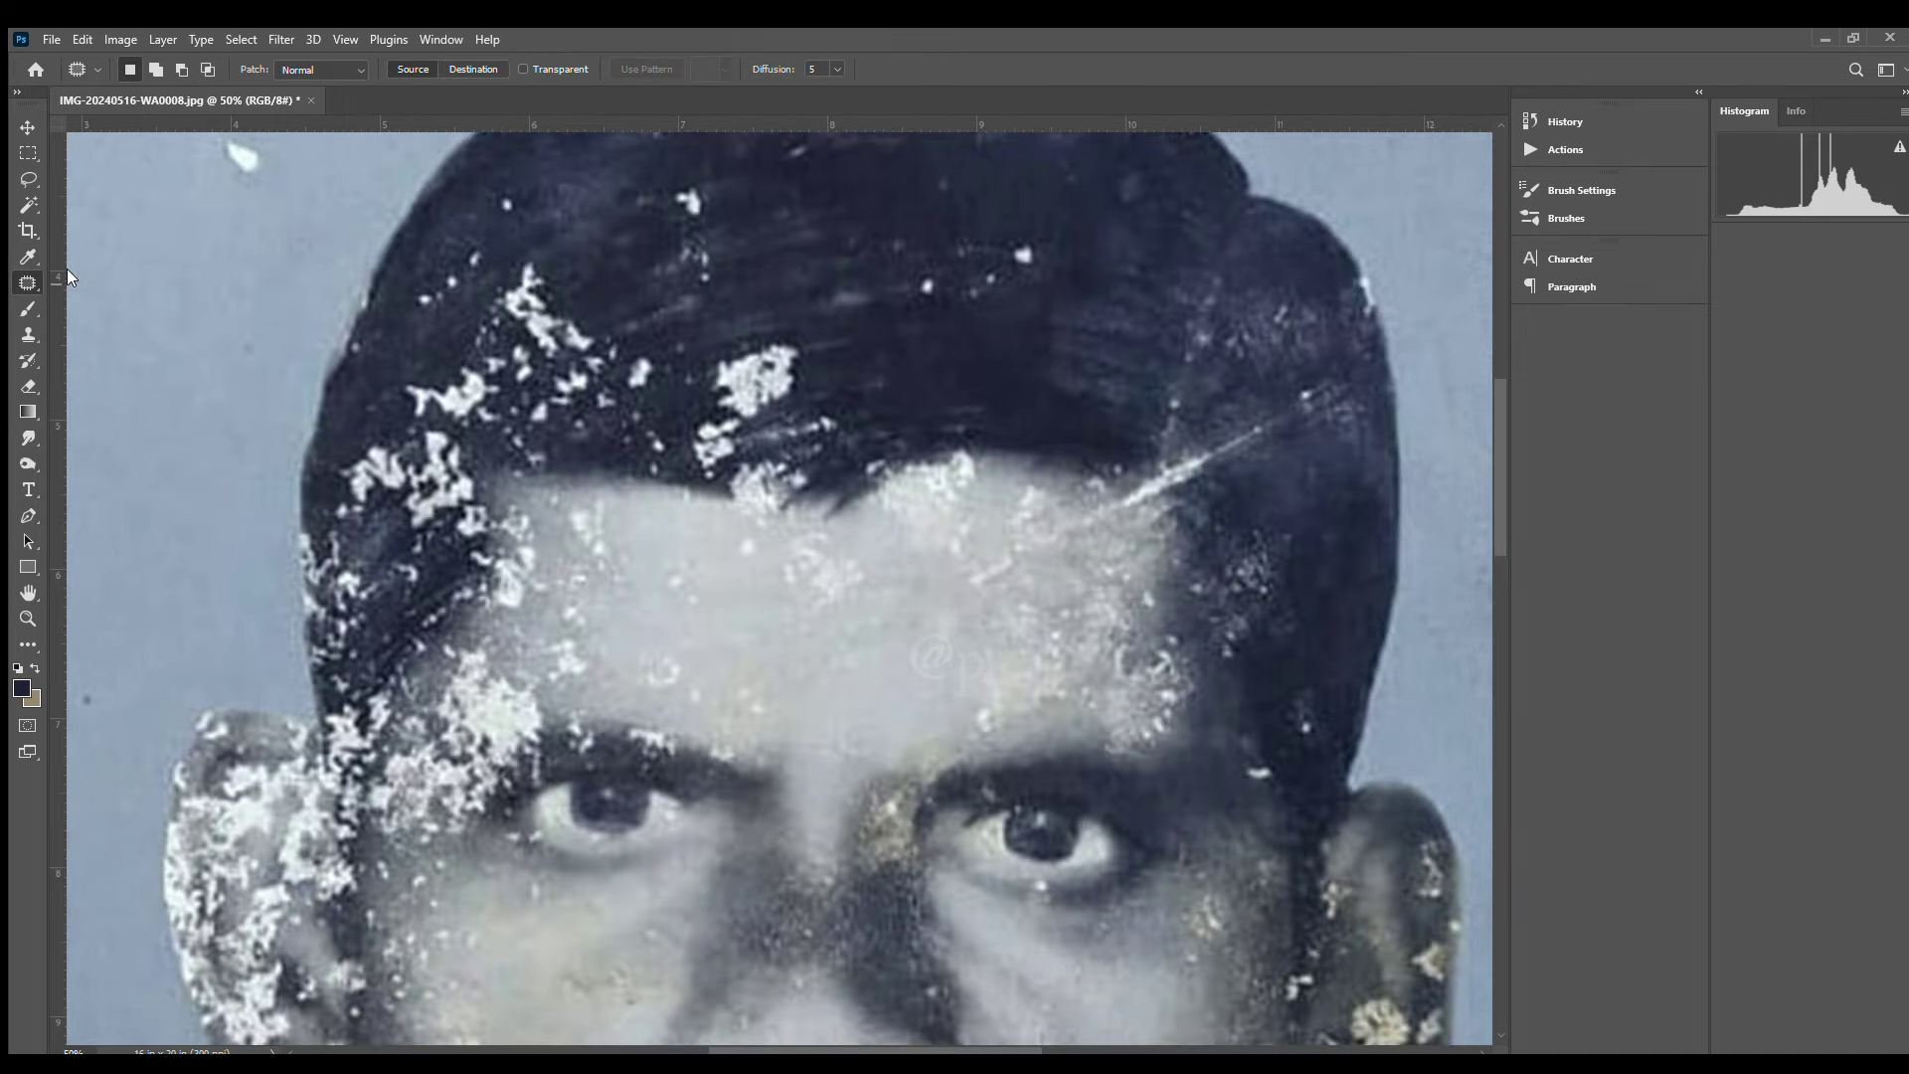
key(shift+j)
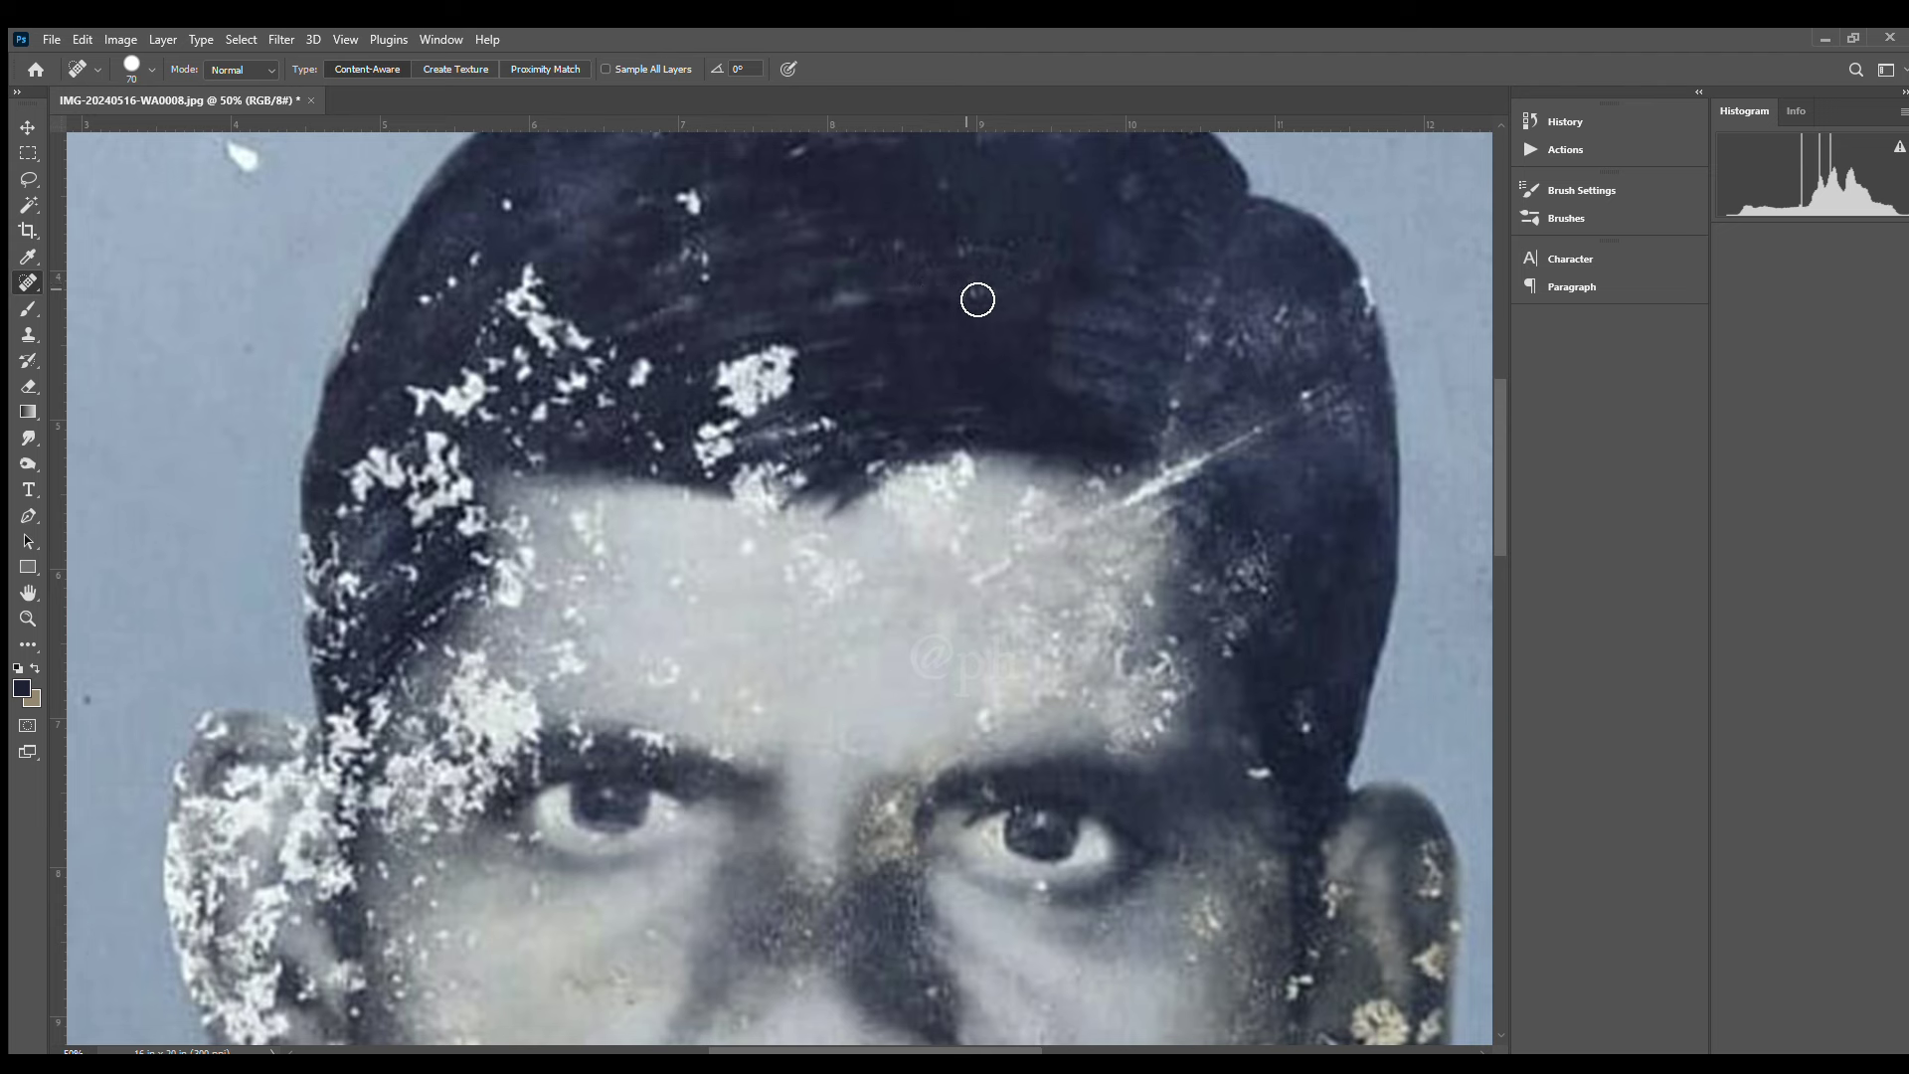
Heal the white specks across the crown of the hair above the forehead
drag(971, 260, 905, 389)
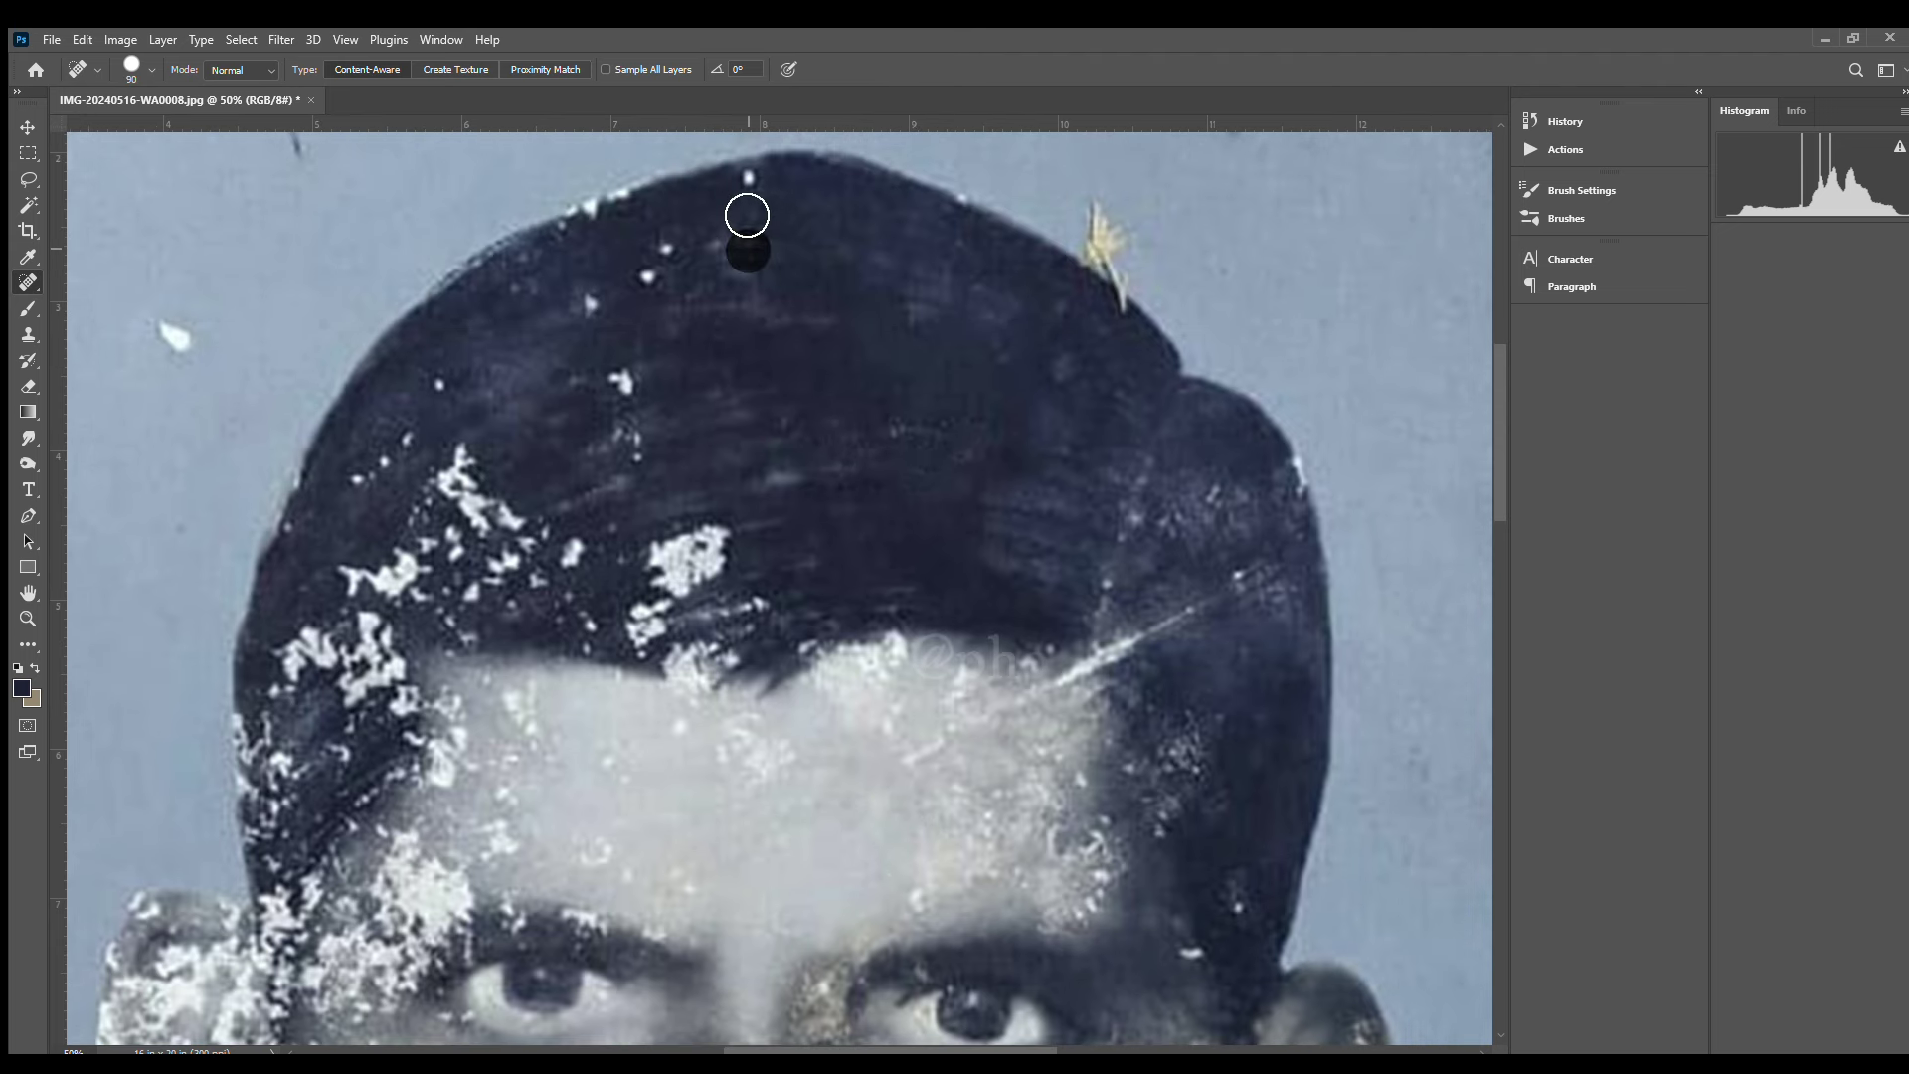
mouse_move(696, 230)
mouse_down()
mouse_move(627, 367)
mouse_move(643, 469)
mouse_up()
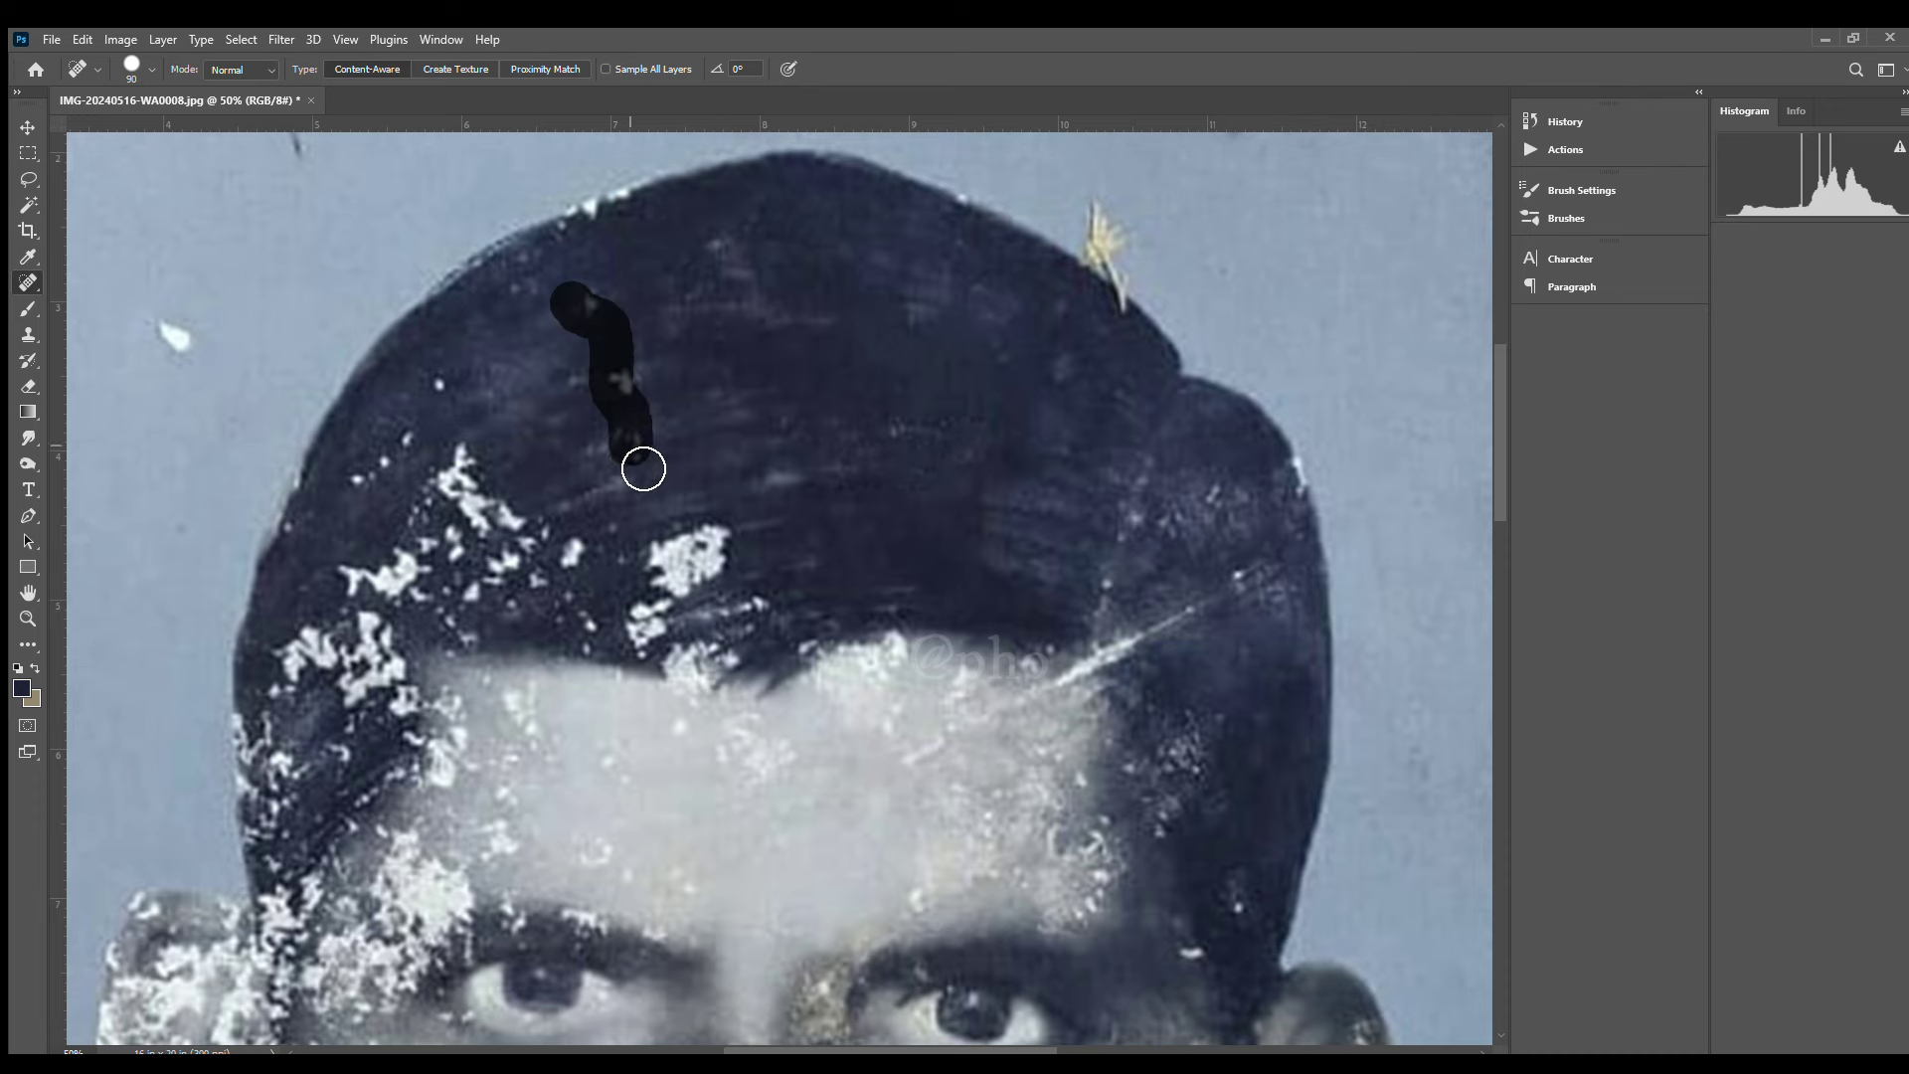
mouse_move(841, 554)
mouse_down()
mouse_move(1070, 481)
mouse_move(1040, 481)
mouse_up()
drag(864, 312, 820, 290)
drag(885, 476, 835, 415)
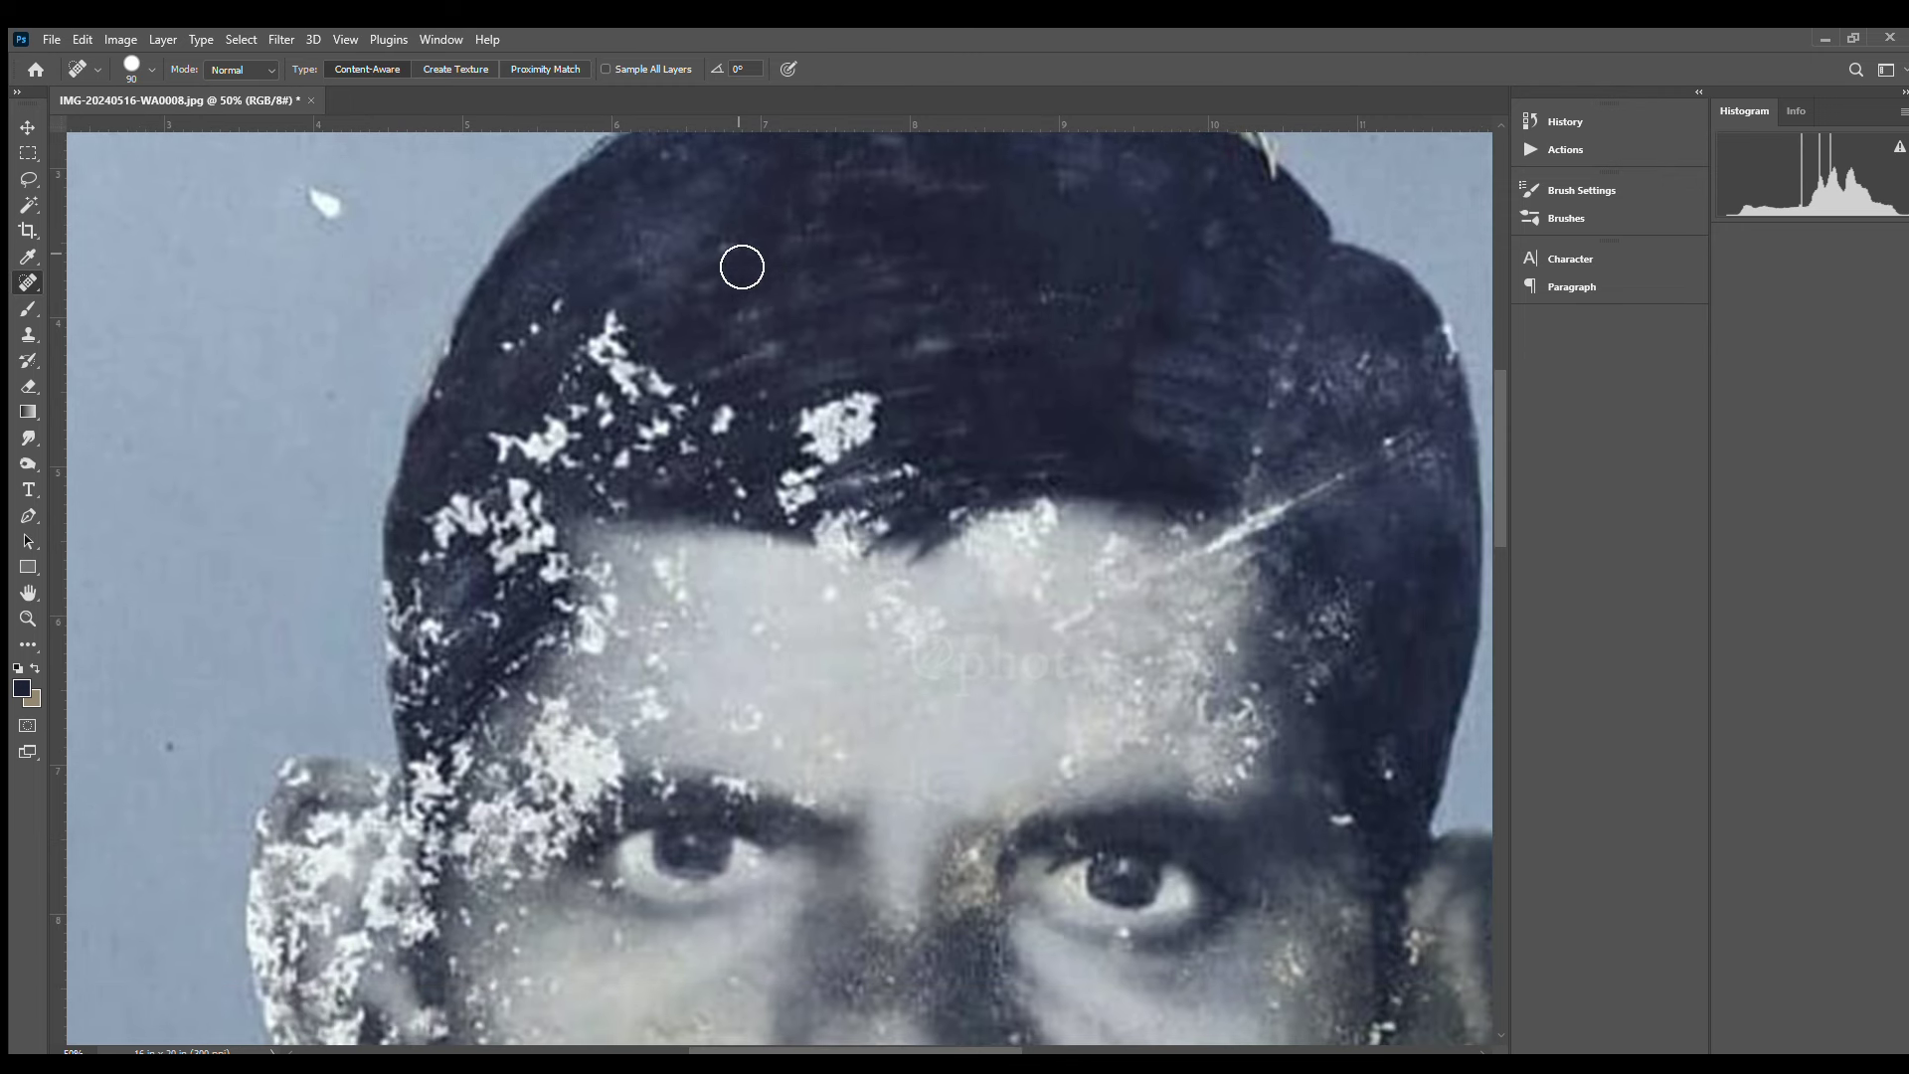
mouse_move(553, 328)
mouse_down()
mouse_move(584, 315)
mouse_move(717, 490)
mouse_up()
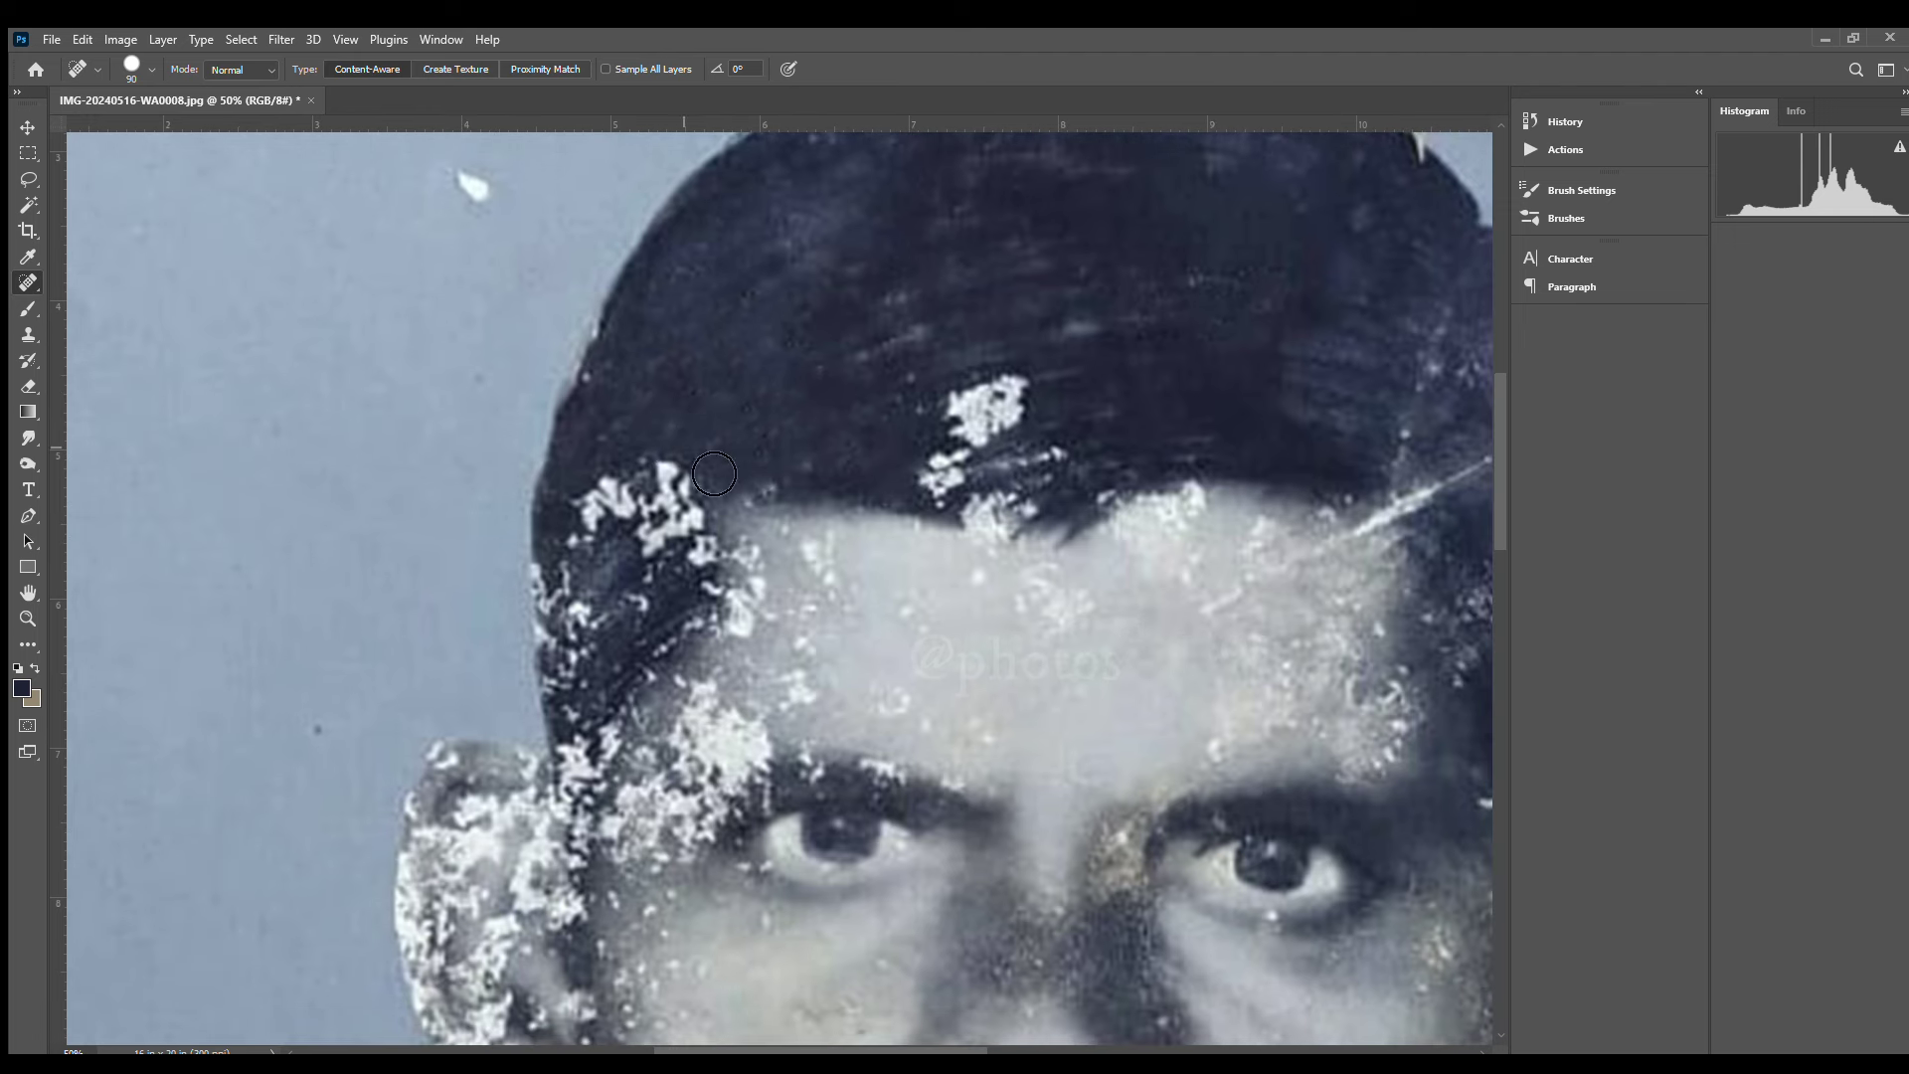
drag(820, 472, 771, 499)
mouse_move(662, 453)
mouse_down()
mouse_move(739, 388)
mouse_move(644, 459)
mouse_up()
drag(616, 555, 776, 415)
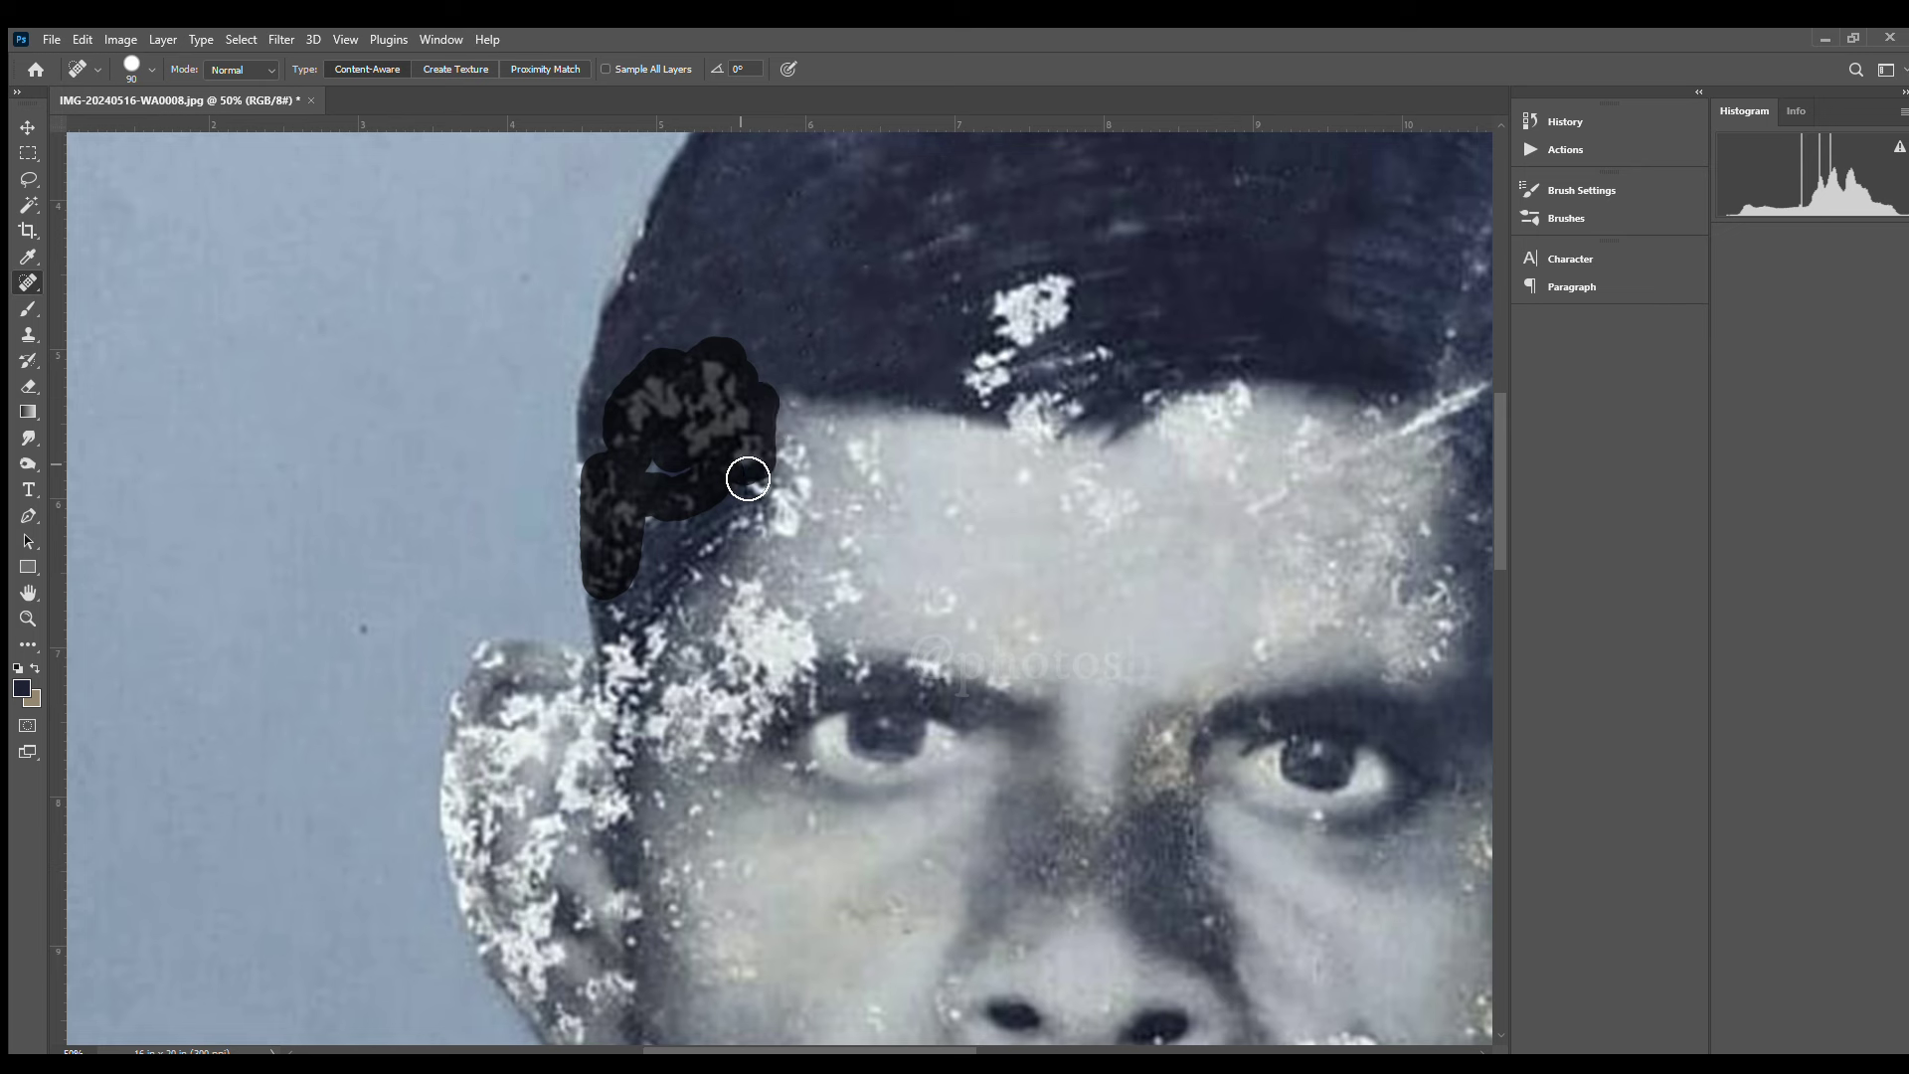
drag(748, 479, 744, 476)
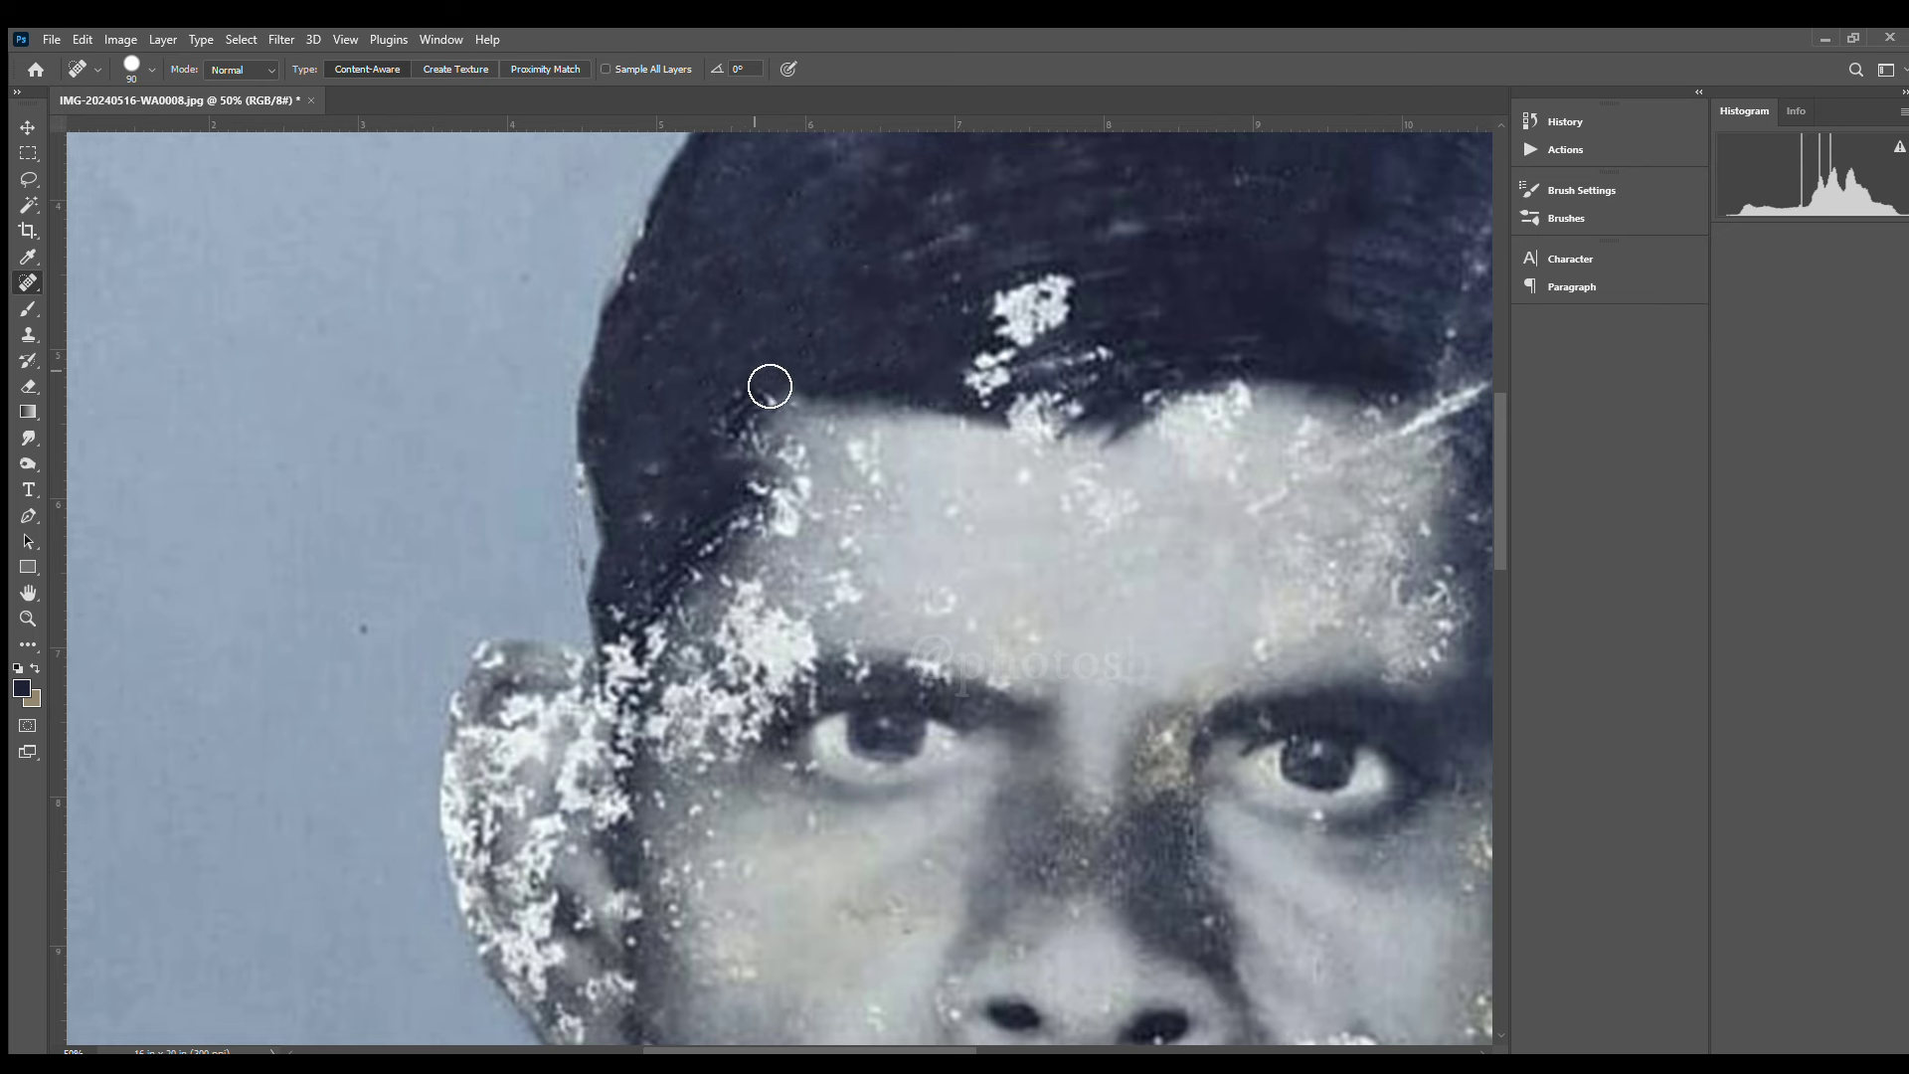
Heal the specks along the left hair edge and hairline beside the ear
drag(636, 443, 653, 545)
drag(795, 358, 730, 448)
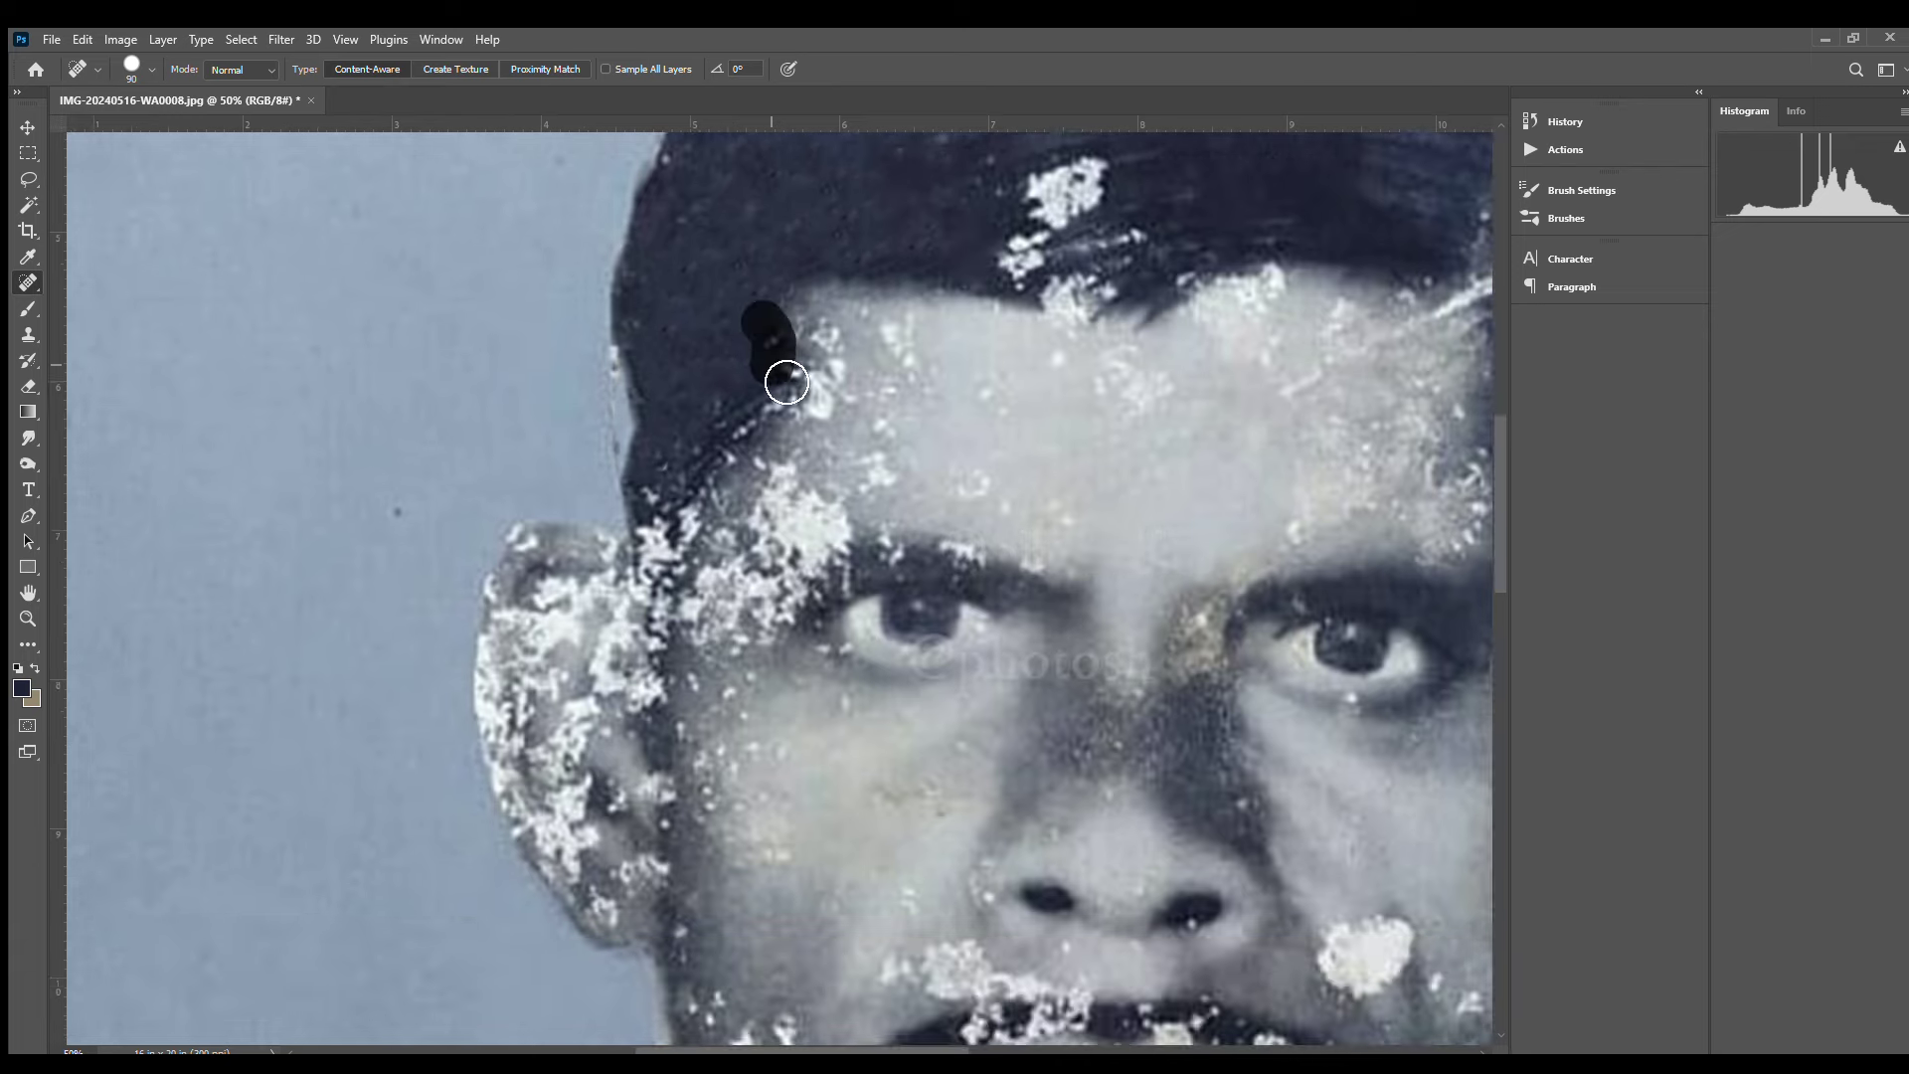
drag(765, 318, 716, 490)
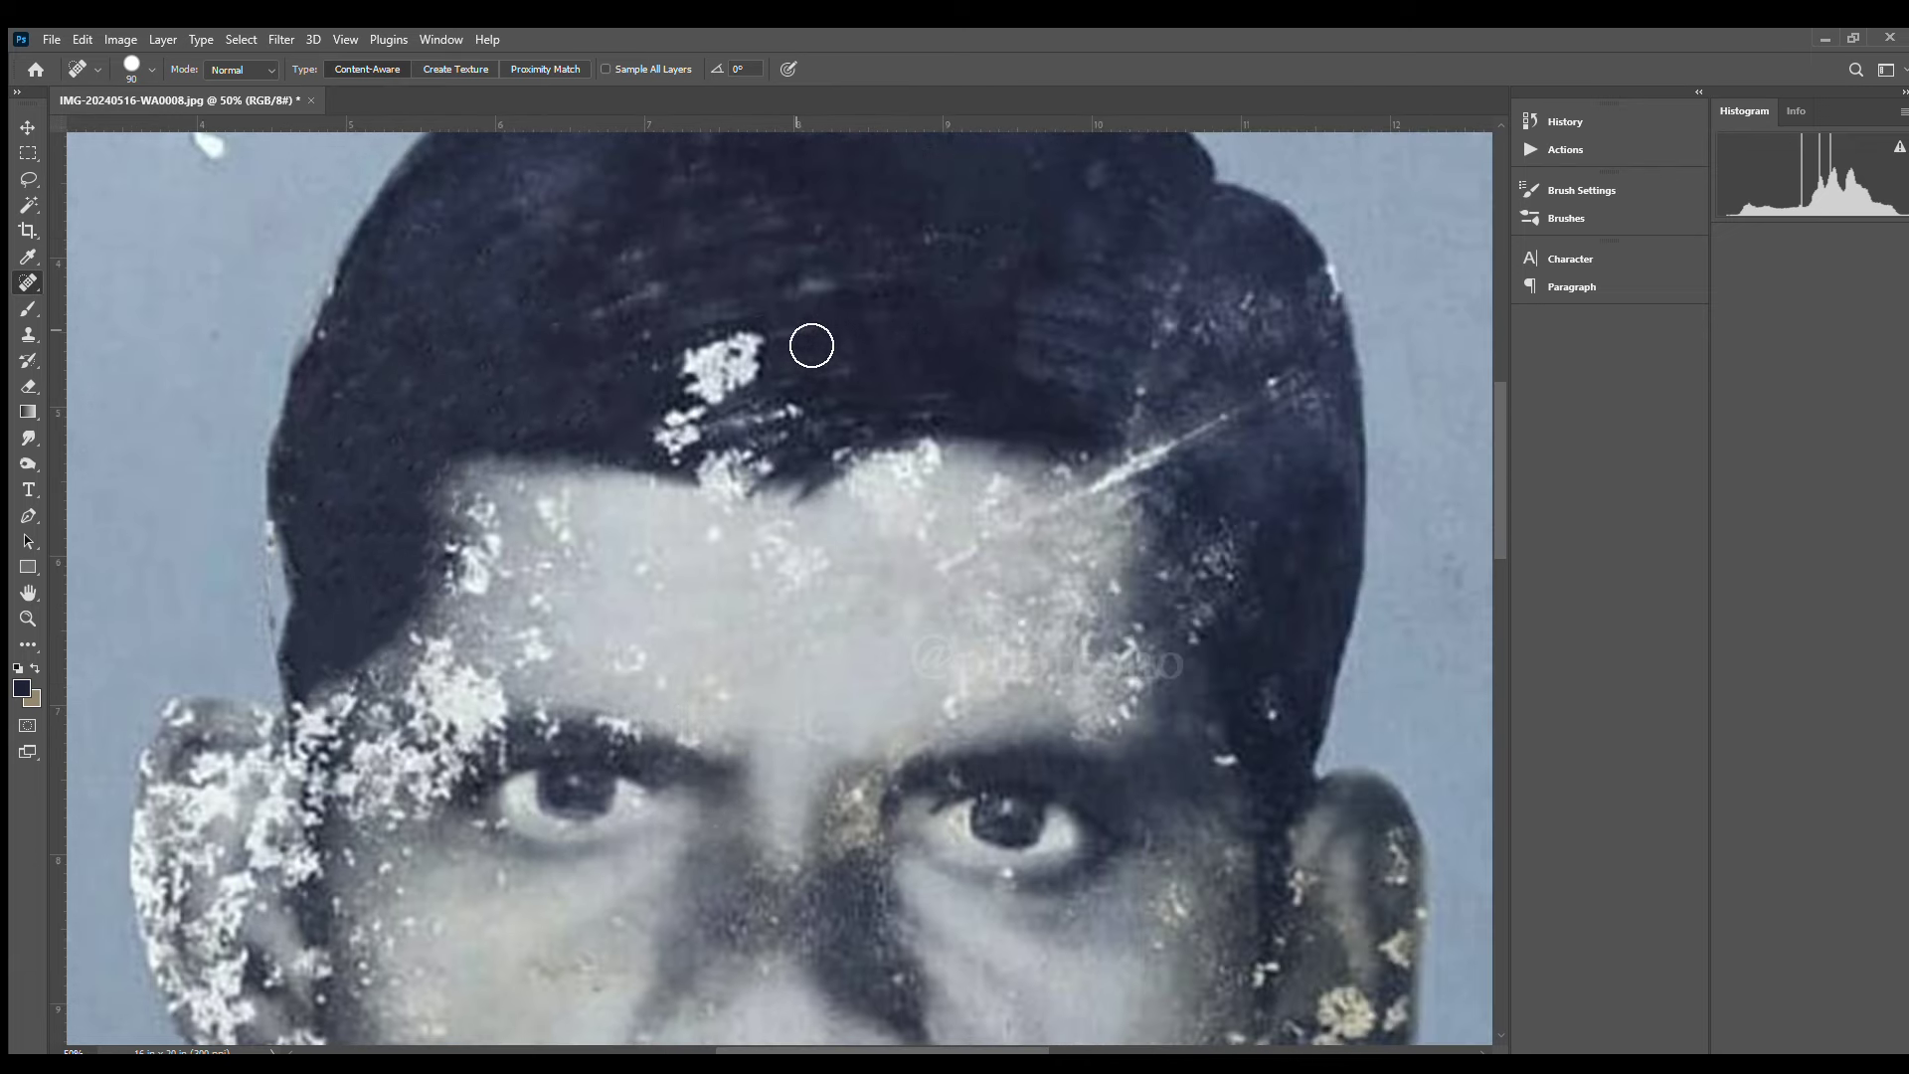
mouse_move(811, 345)
mouse_down()
mouse_move(732, 391)
mouse_move(853, 413)
mouse_move(717, 485)
mouse_up()
drag(950, 432, 762, 422)
drag(905, 289, 813, 294)
drag(614, 530, 942, 247)
drag(684, 406, 646, 462)
drag(656, 363, 640, 487)
drag(639, 418, 642, 467)
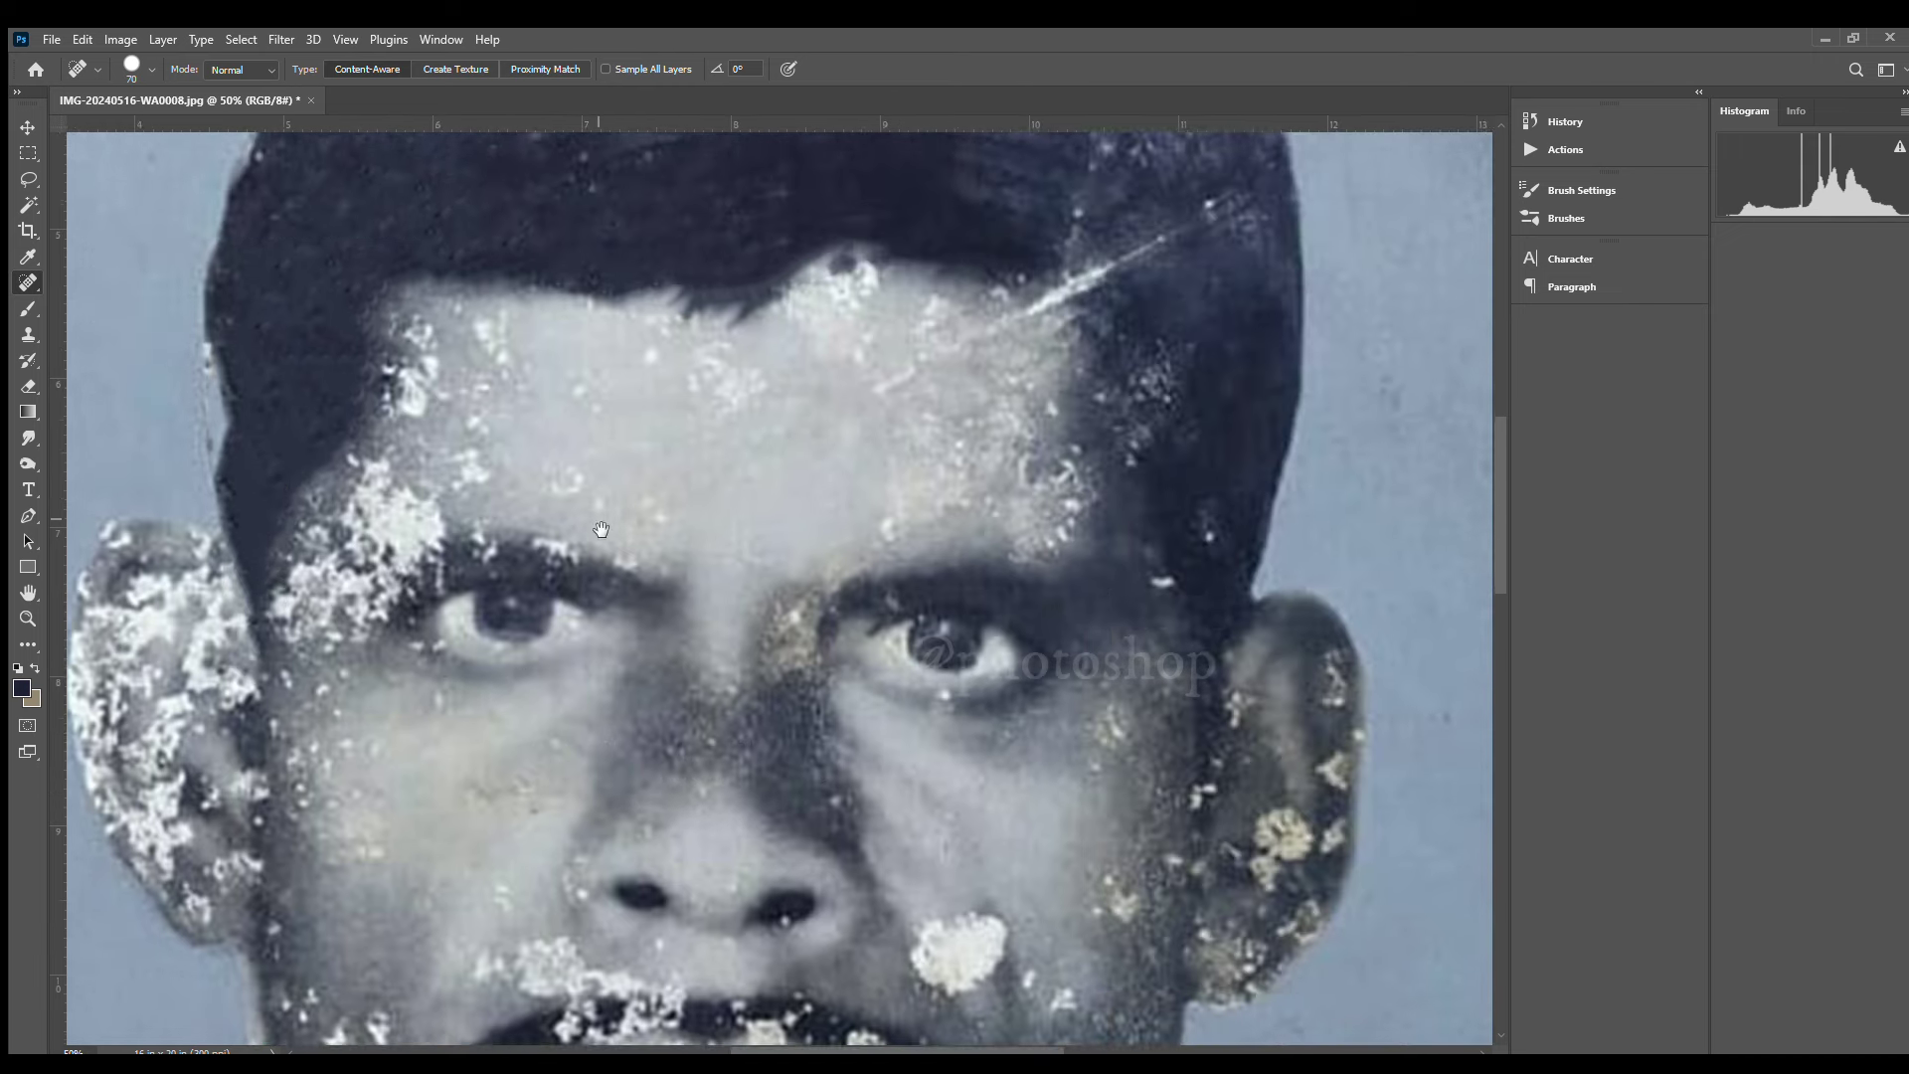
With an enlarged brush, heal the damage and scratch across the upper right hair
drag(1242, 298, 627, 617)
drag(895, 290, 833, 437)
key(bracketright)
key(bracketright)
key(bracketright)
mouse_move(867, 358)
mouse_down()
mouse_move(976, 396)
mouse_move(1022, 345)
mouse_up()
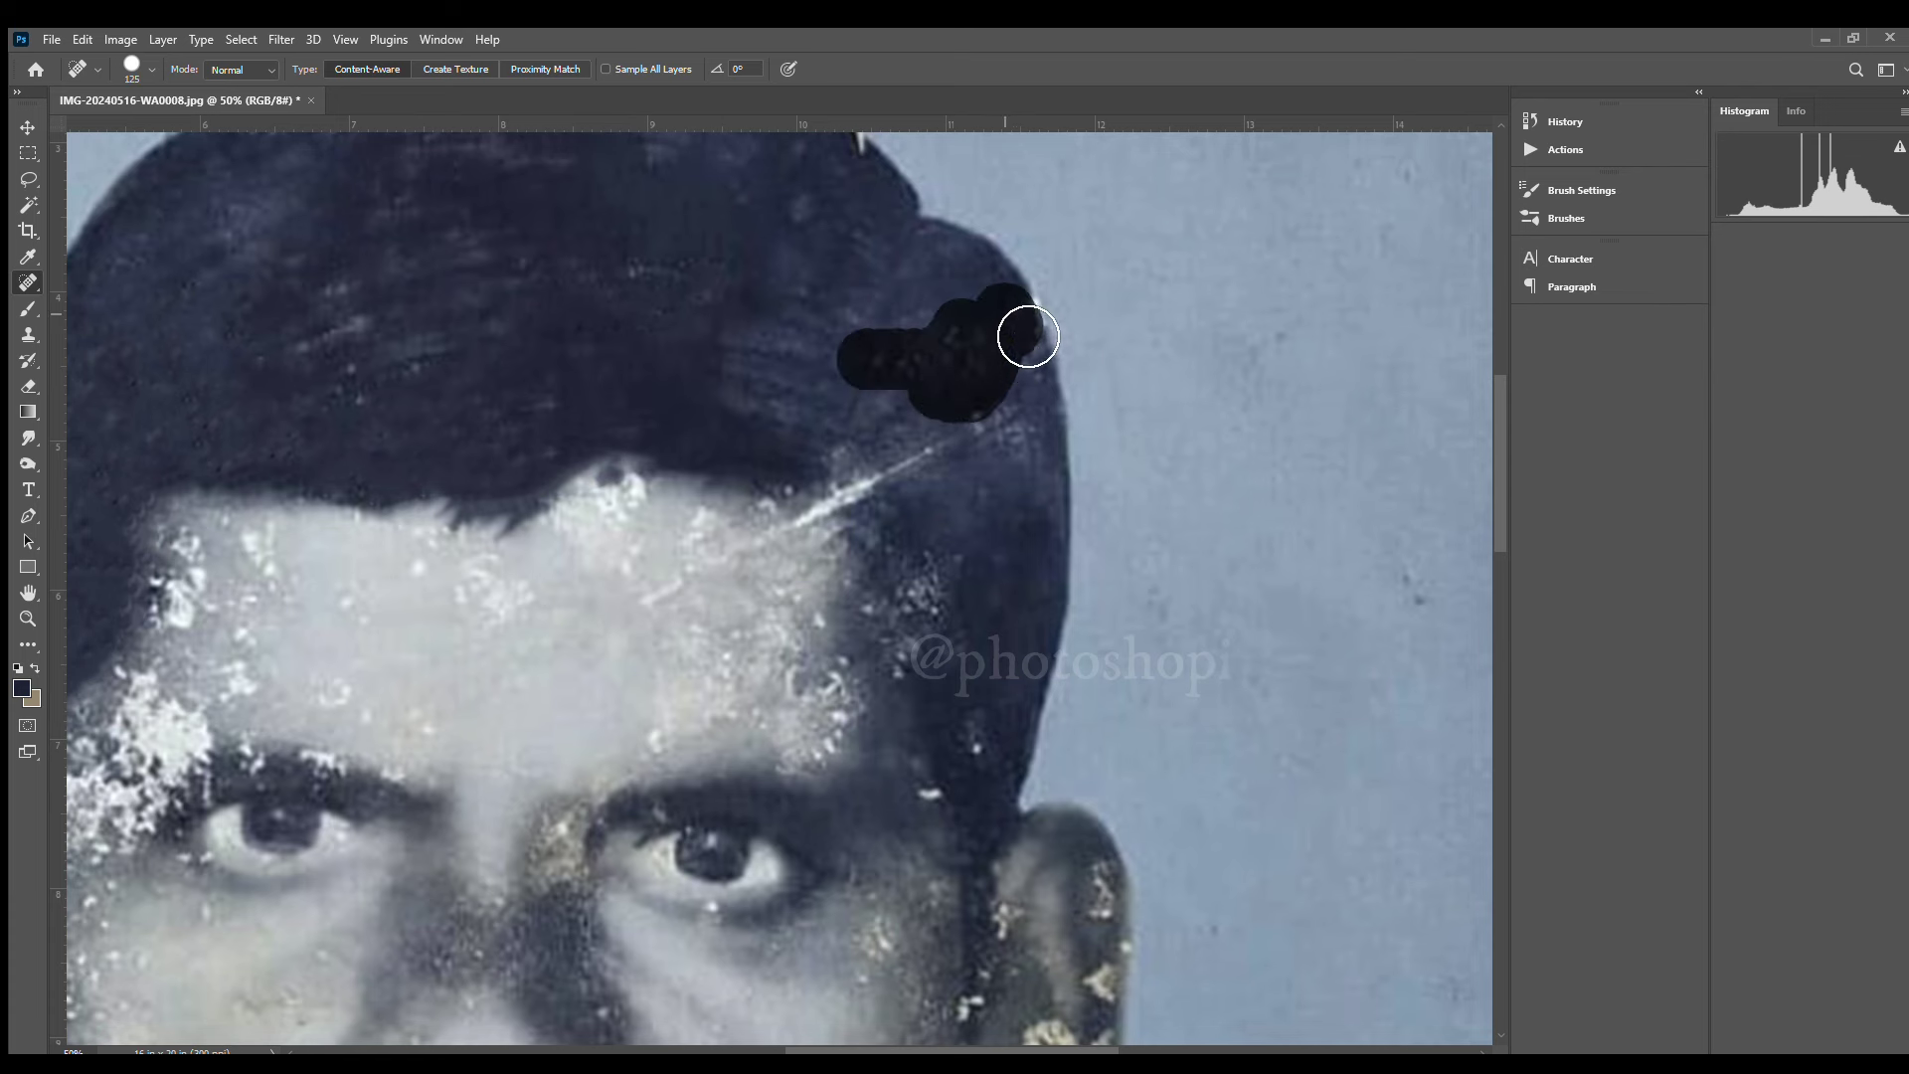
mouse_move(968, 416)
mouse_down()
mouse_move(1029, 462)
mouse_move(865, 461)
mouse_move(954, 495)
mouse_up()
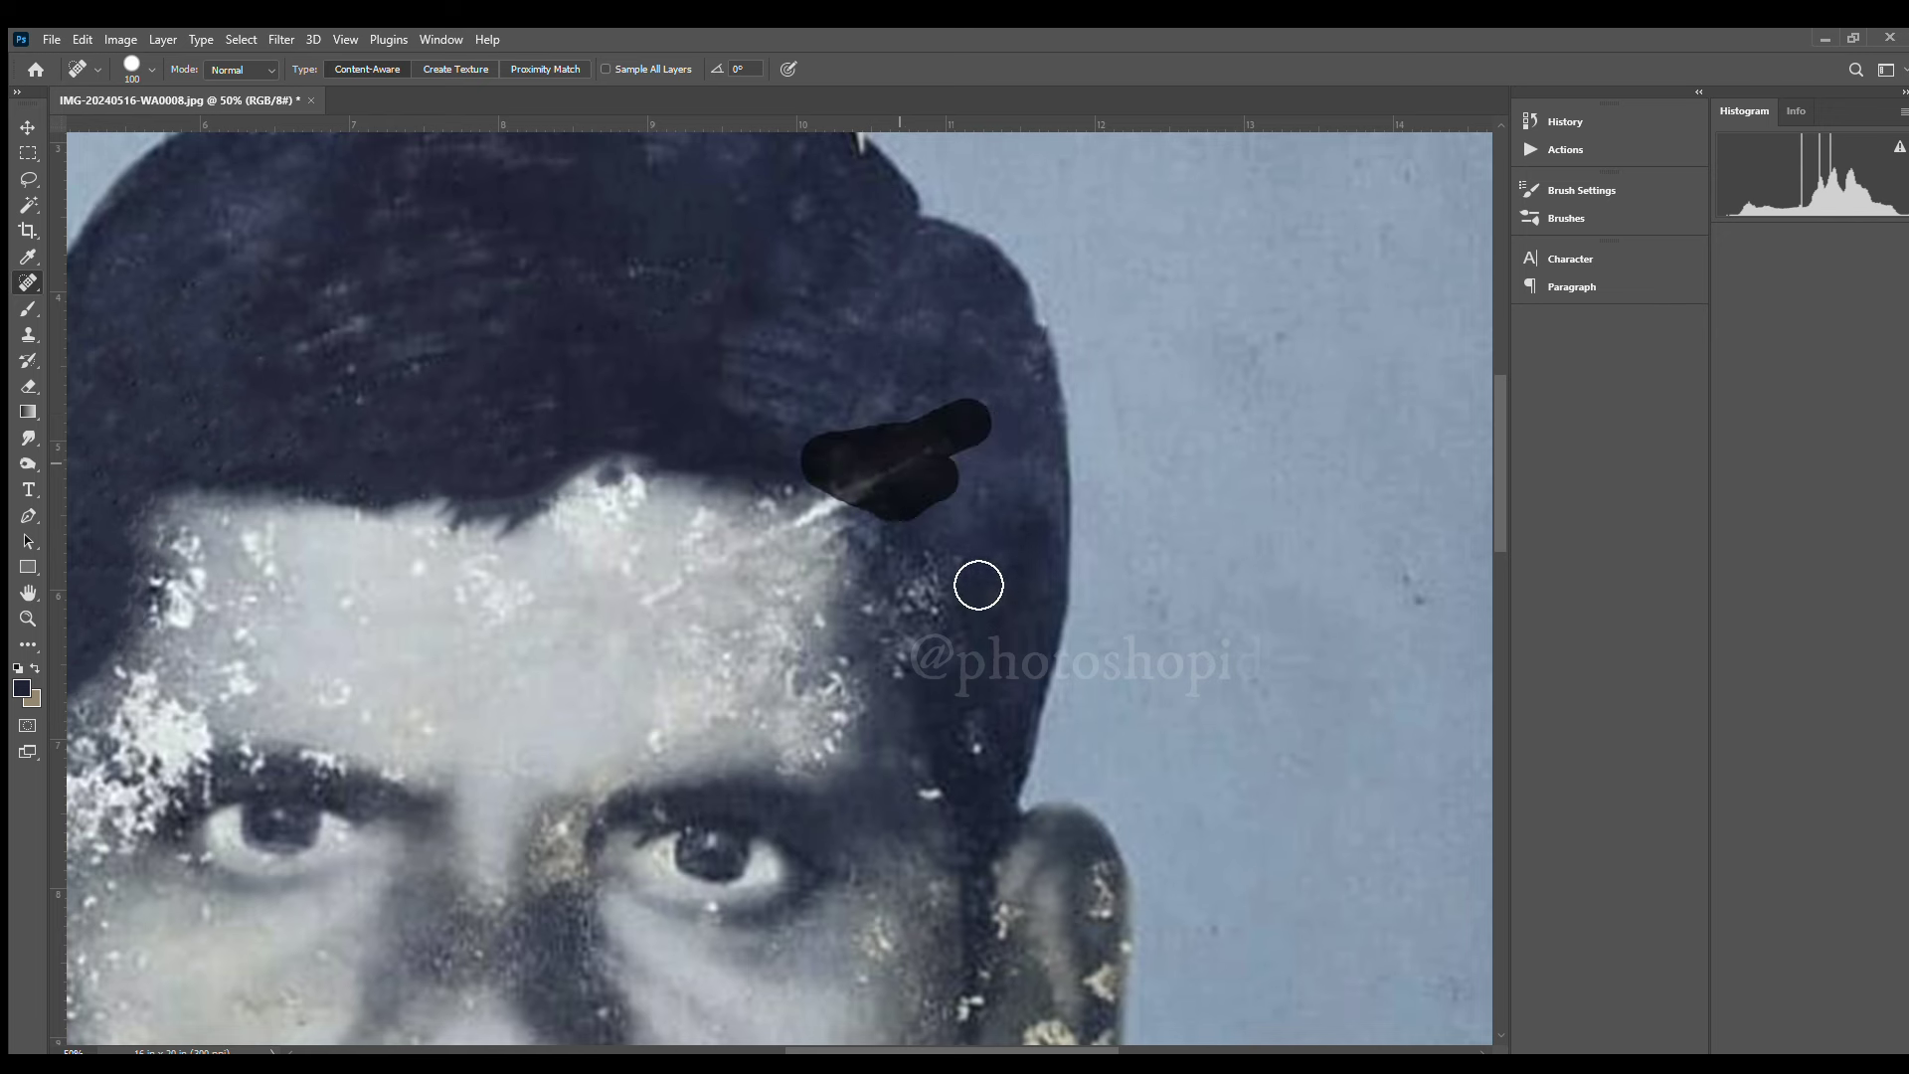
click(1022, 354)
Heal the specks along the right temple and right hairline
mouse_move(823, 500)
mouse_down()
mouse_move(852, 498)
mouse_move(929, 601)
mouse_move(882, 562)
mouse_move(990, 737)
mouse_move(869, 558)
mouse_up()
drag(929, 756, 945, 814)
drag(935, 696, 934, 781)
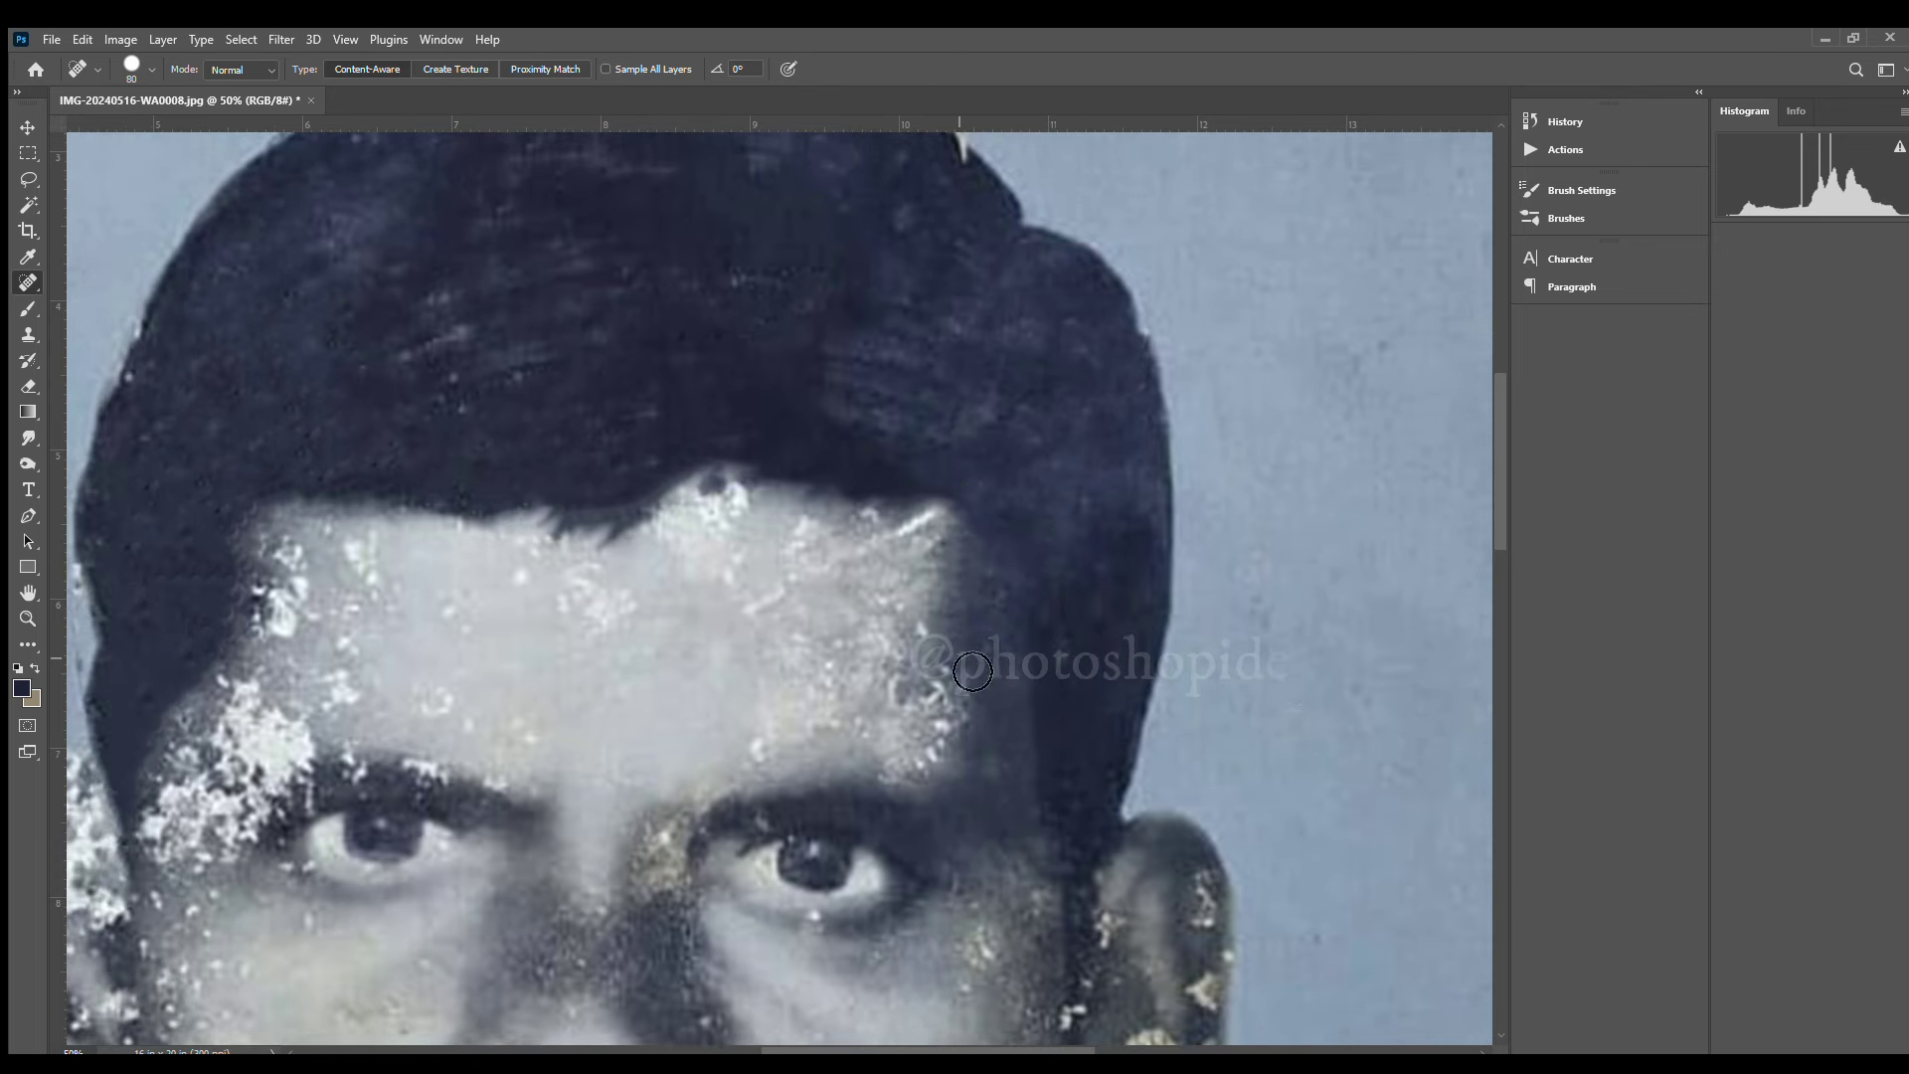
drag(945, 766, 947, 764)
drag(957, 693, 943, 765)
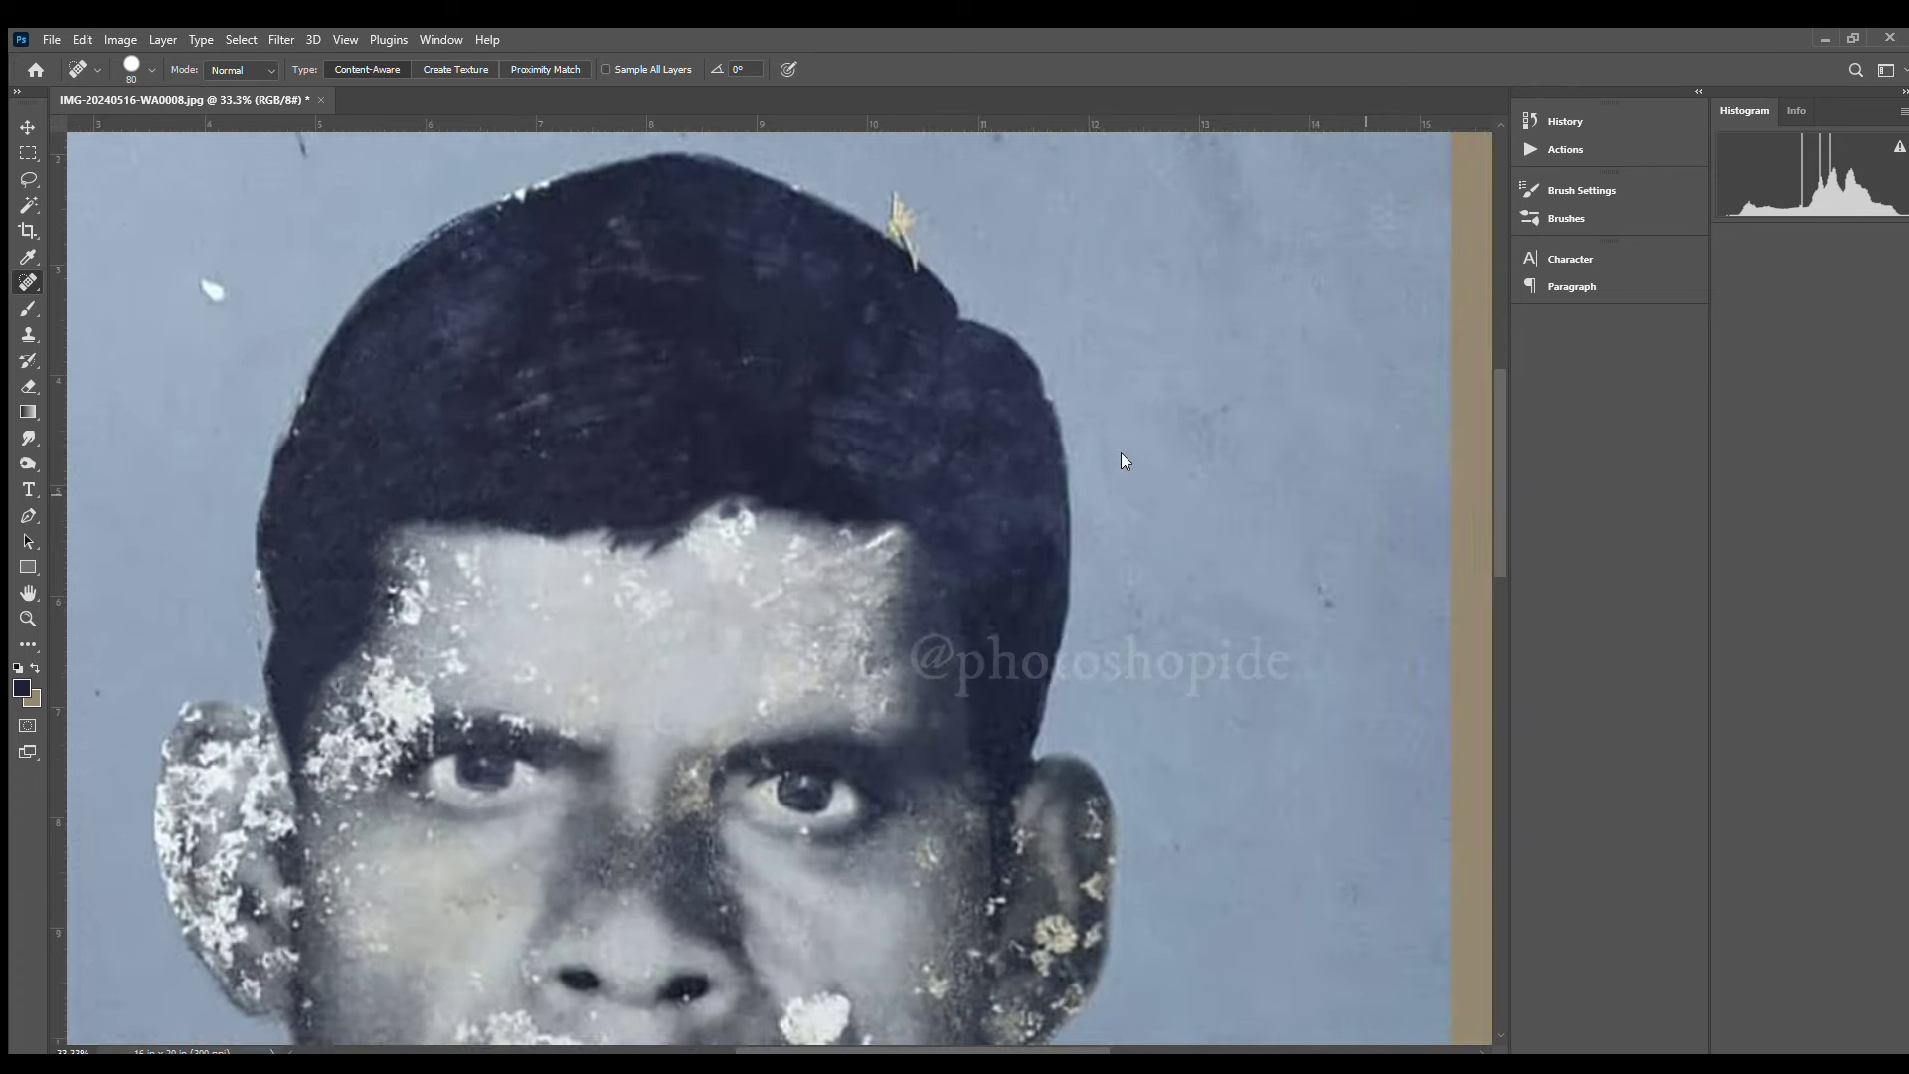
mouse_move(1024, 535)
mouse_down()
mouse_move(987, 494)
mouse_move(905, 628)
mouse_move(1004, 784)
mouse_up()
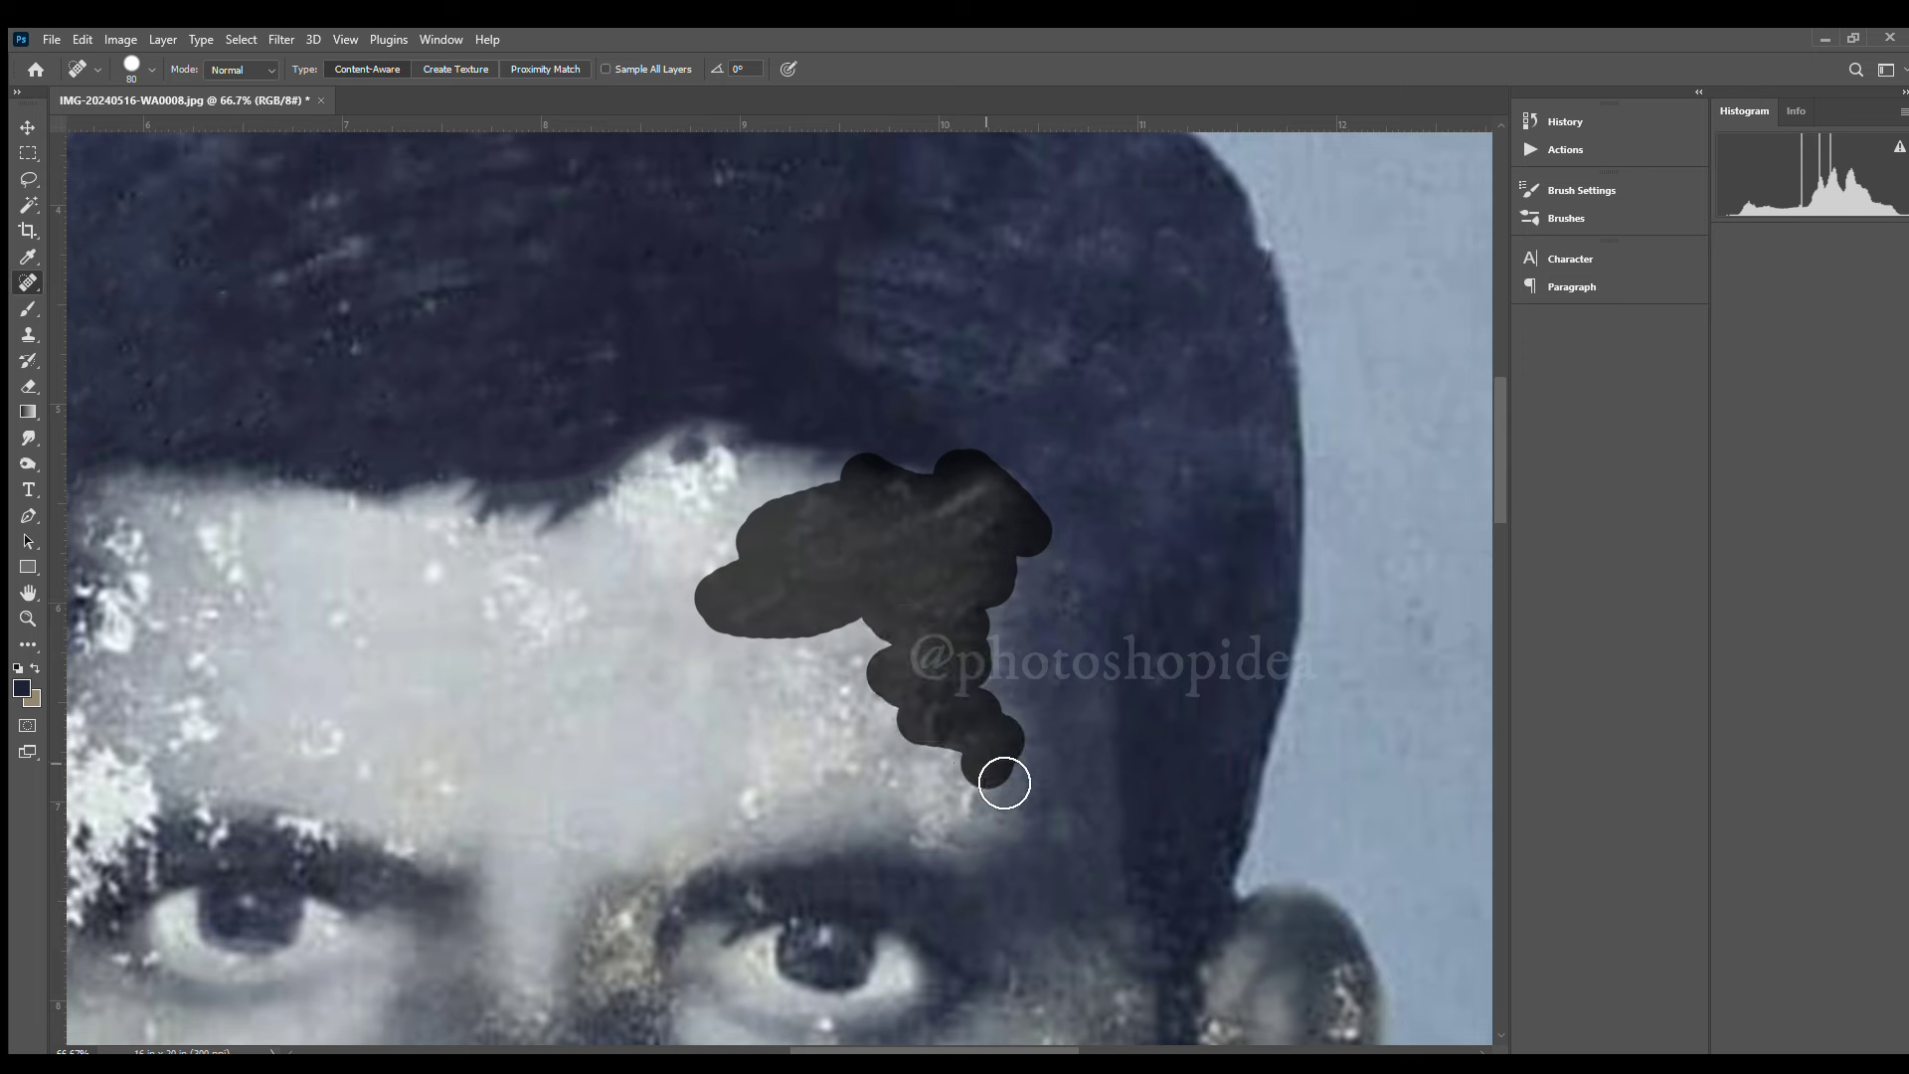
click(1014, 494)
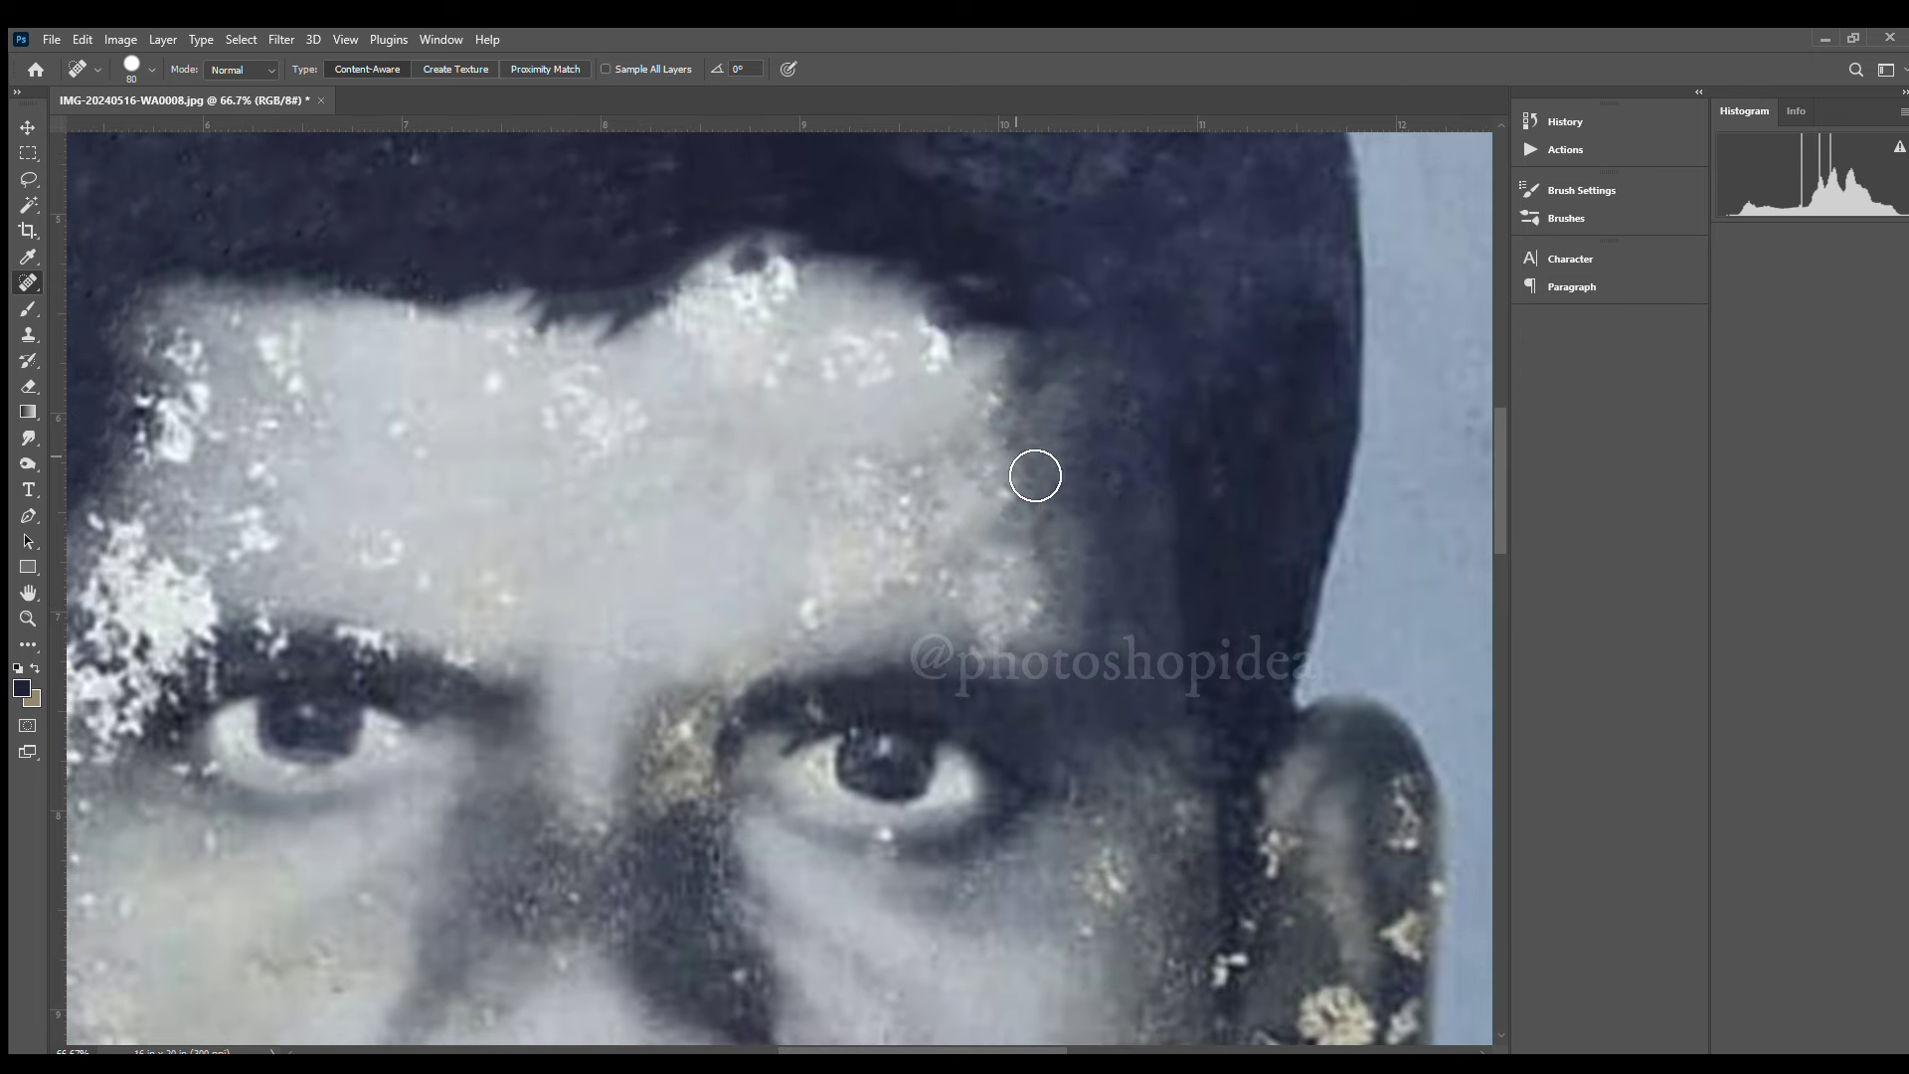
Heal the specks across the forehead, left temple and near the left eye
drag(906, 289, 875, 311)
drag(1044, 376, 971, 413)
mouse_move(674, 429)
mouse_down()
mouse_move(952, 449)
mouse_move(859, 631)
mouse_up()
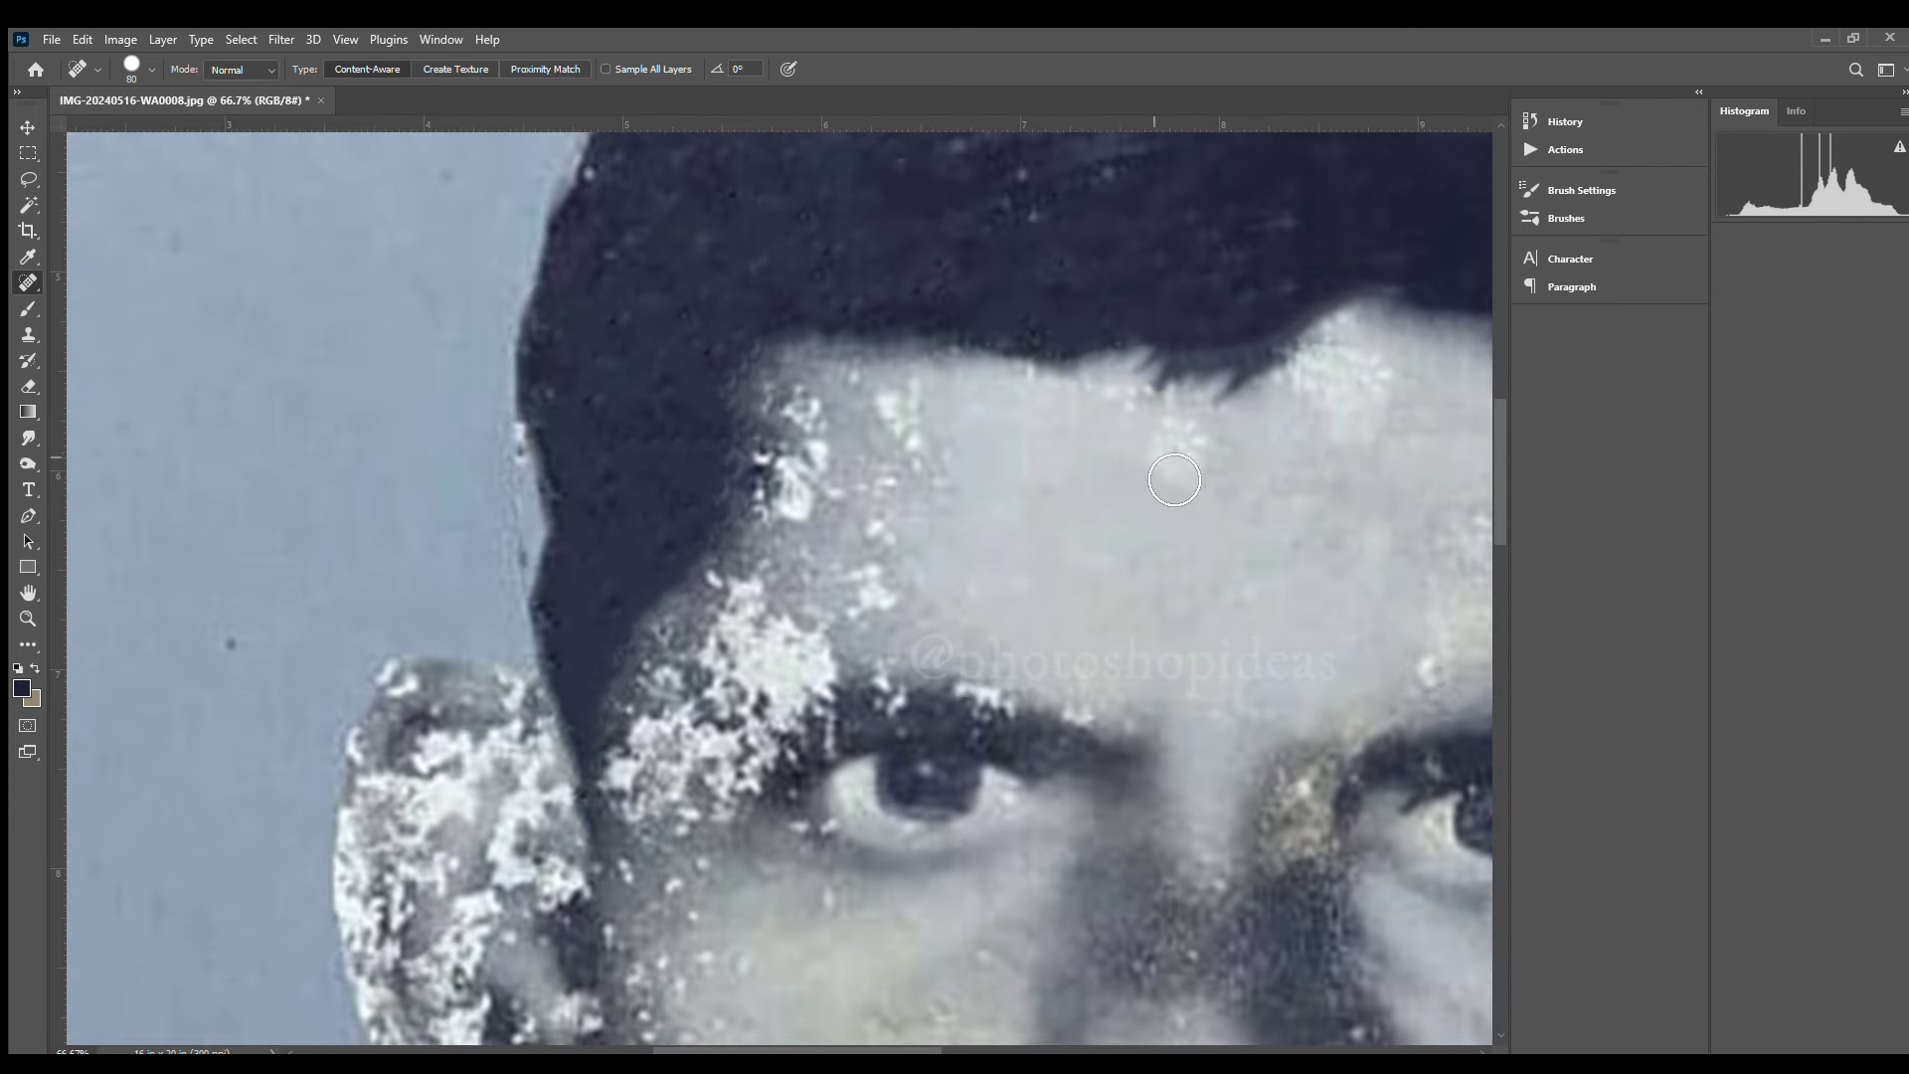
drag(908, 398, 952, 580)
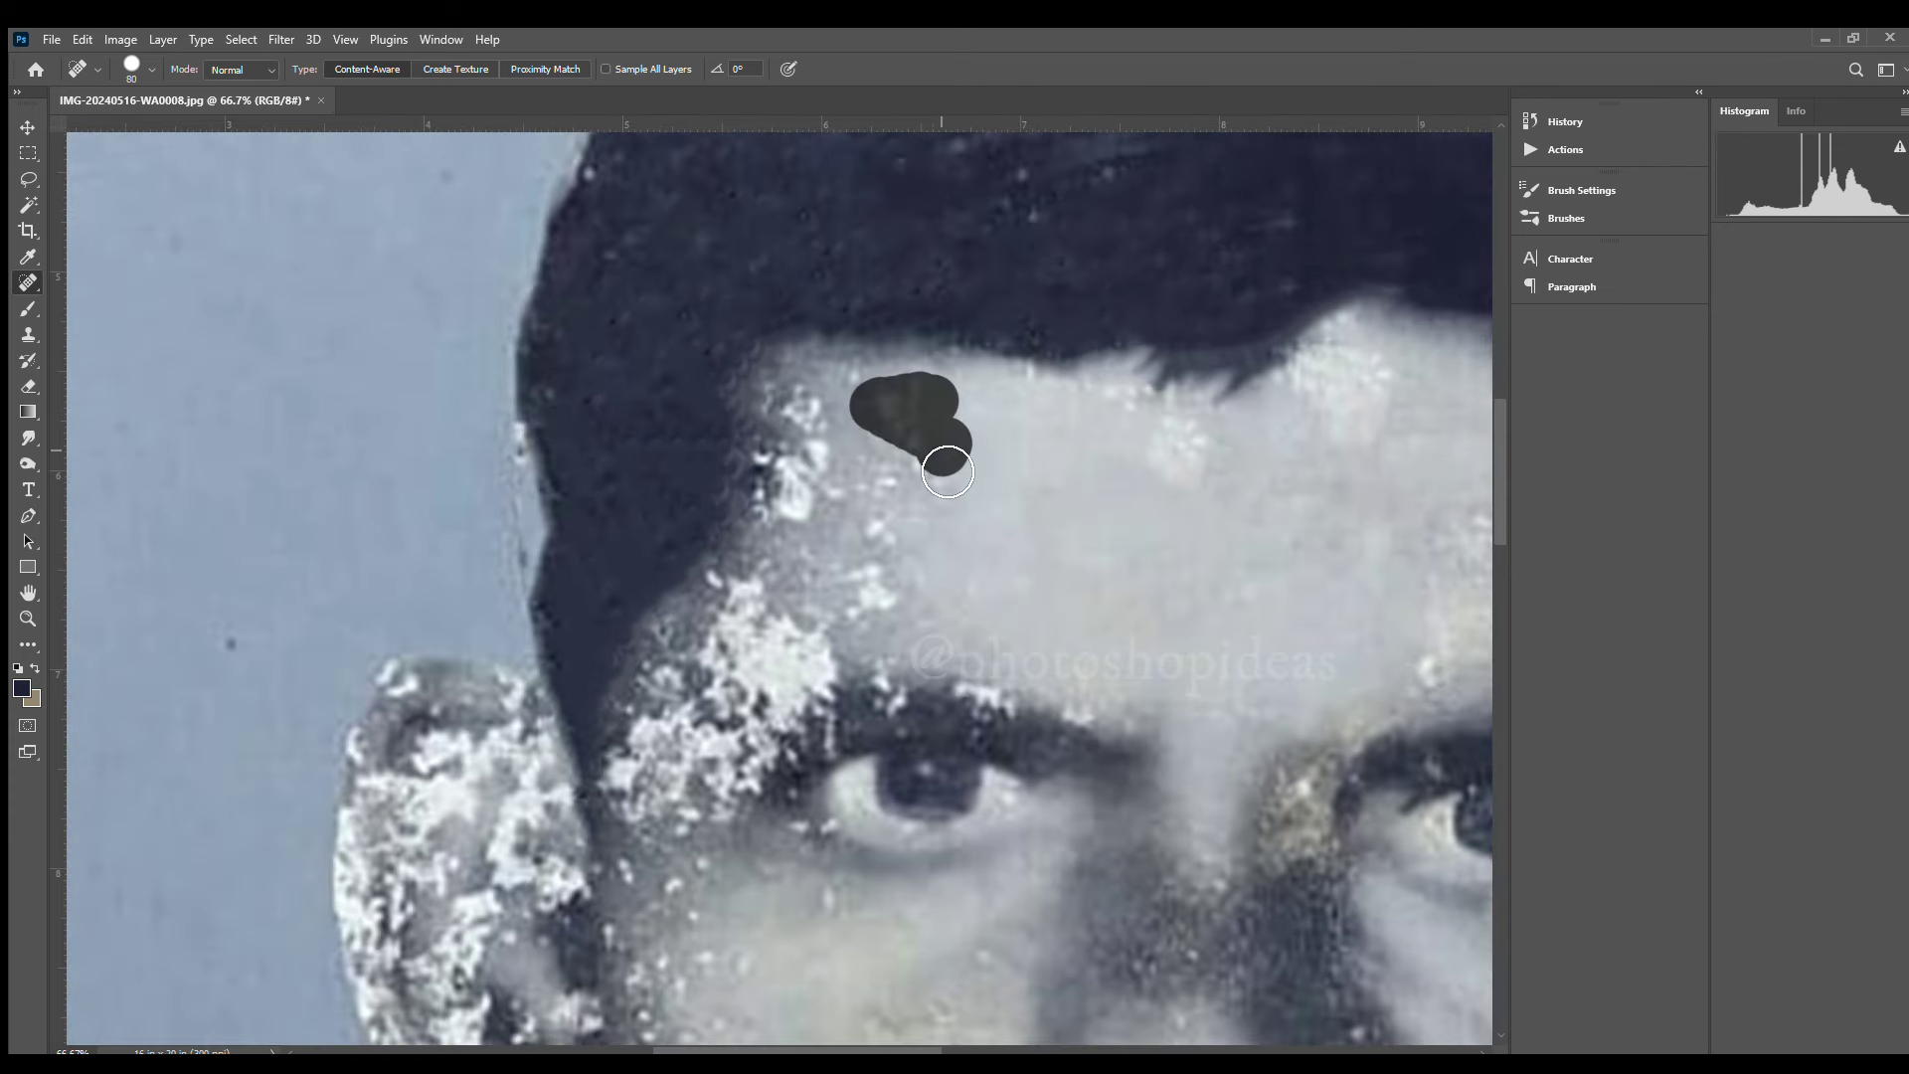
drag(1173, 382, 1282, 428)
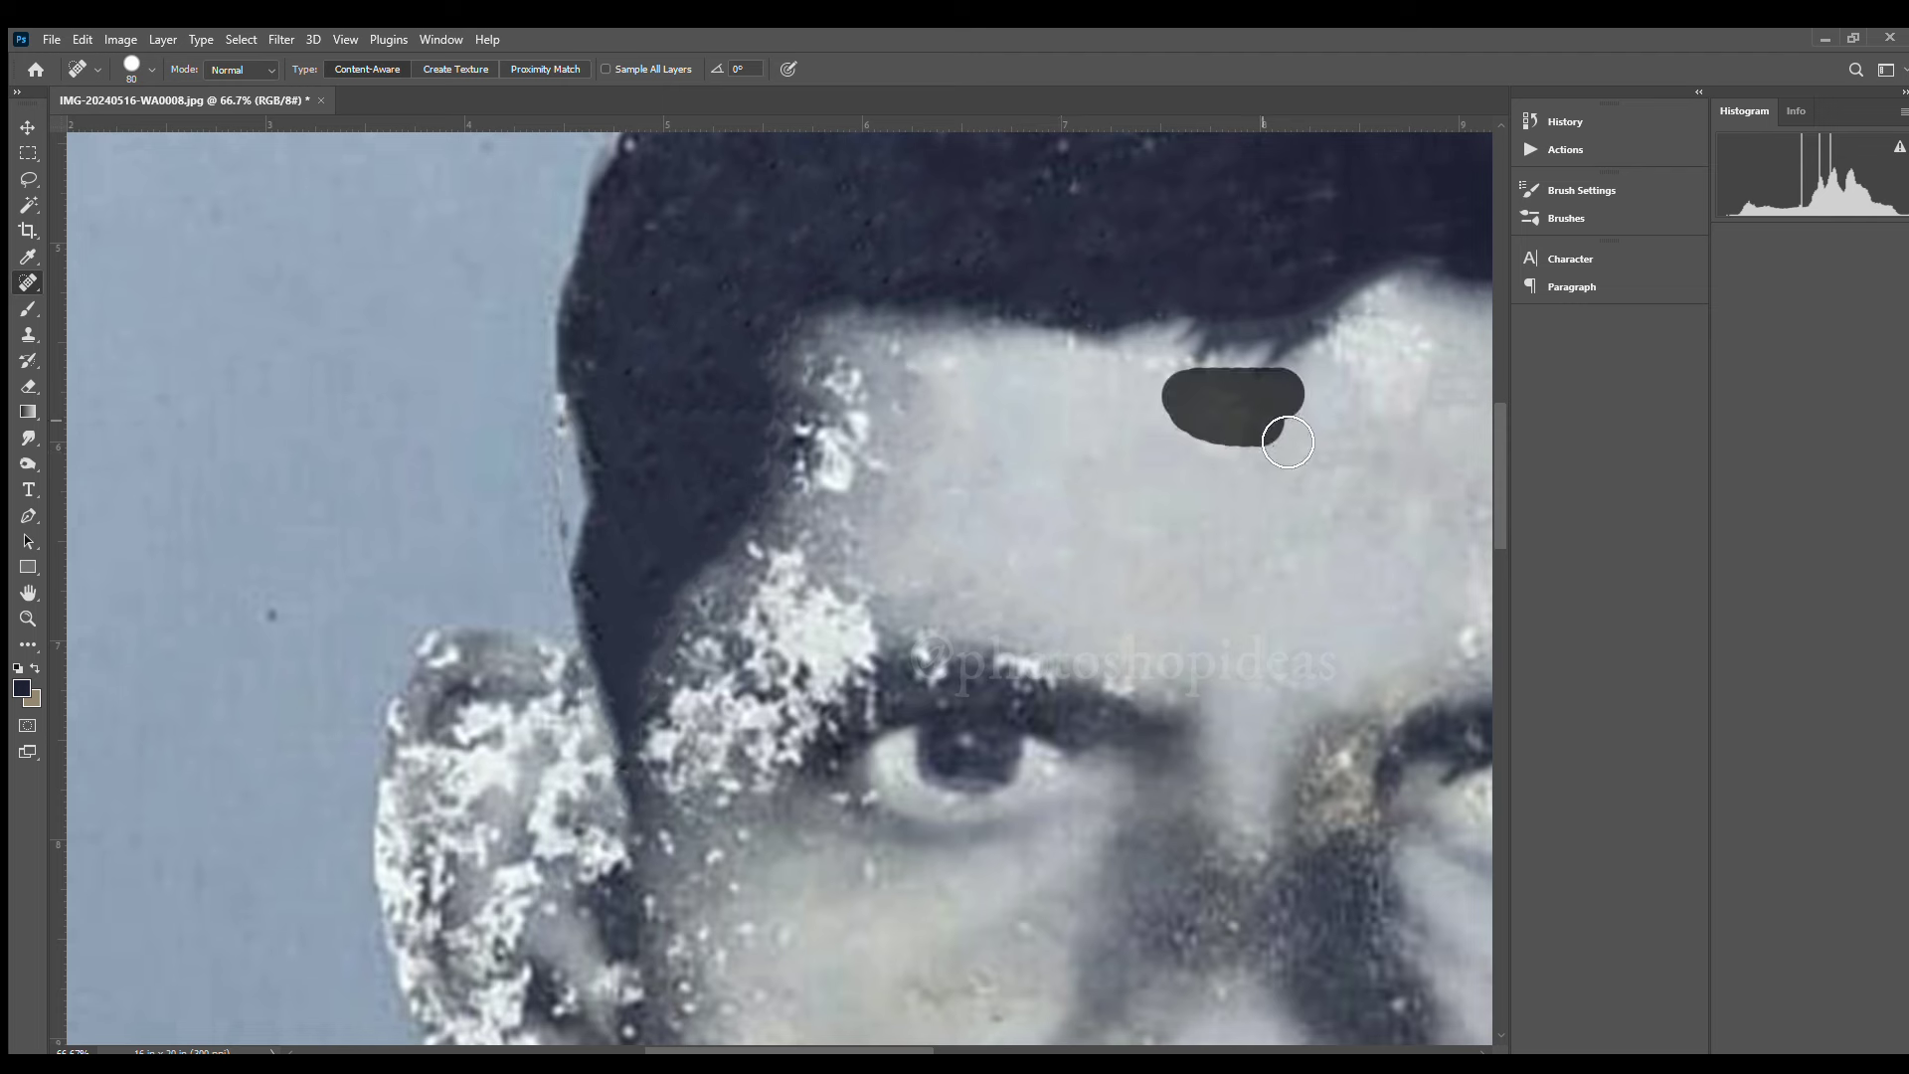
mouse_move(923, 353)
mouse_down()
mouse_move(833, 386)
mouse_move(847, 497)
mouse_up()
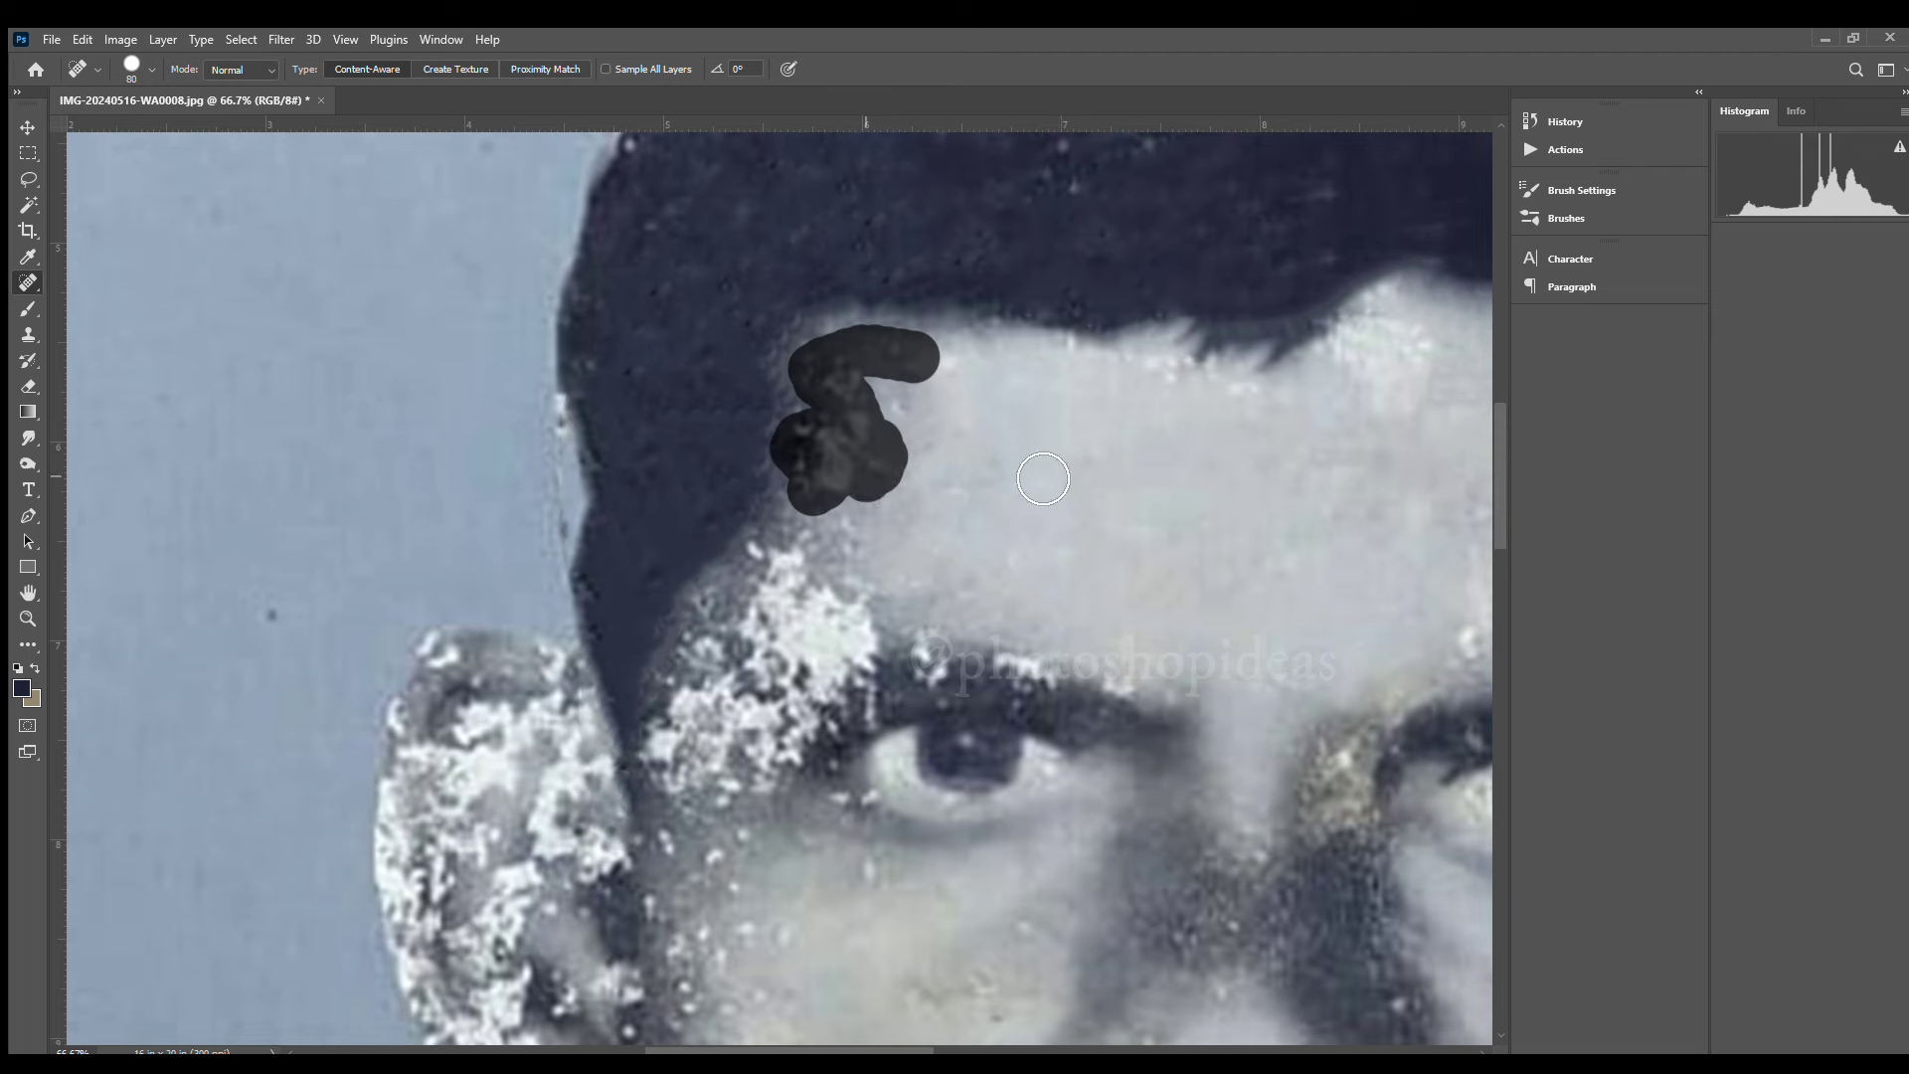
click(790, 361)
mouse_move(810, 283)
mouse_down()
mouse_move(805, 376)
mouse_move(899, 203)
mouse_up()
drag(724, 492, 758, 511)
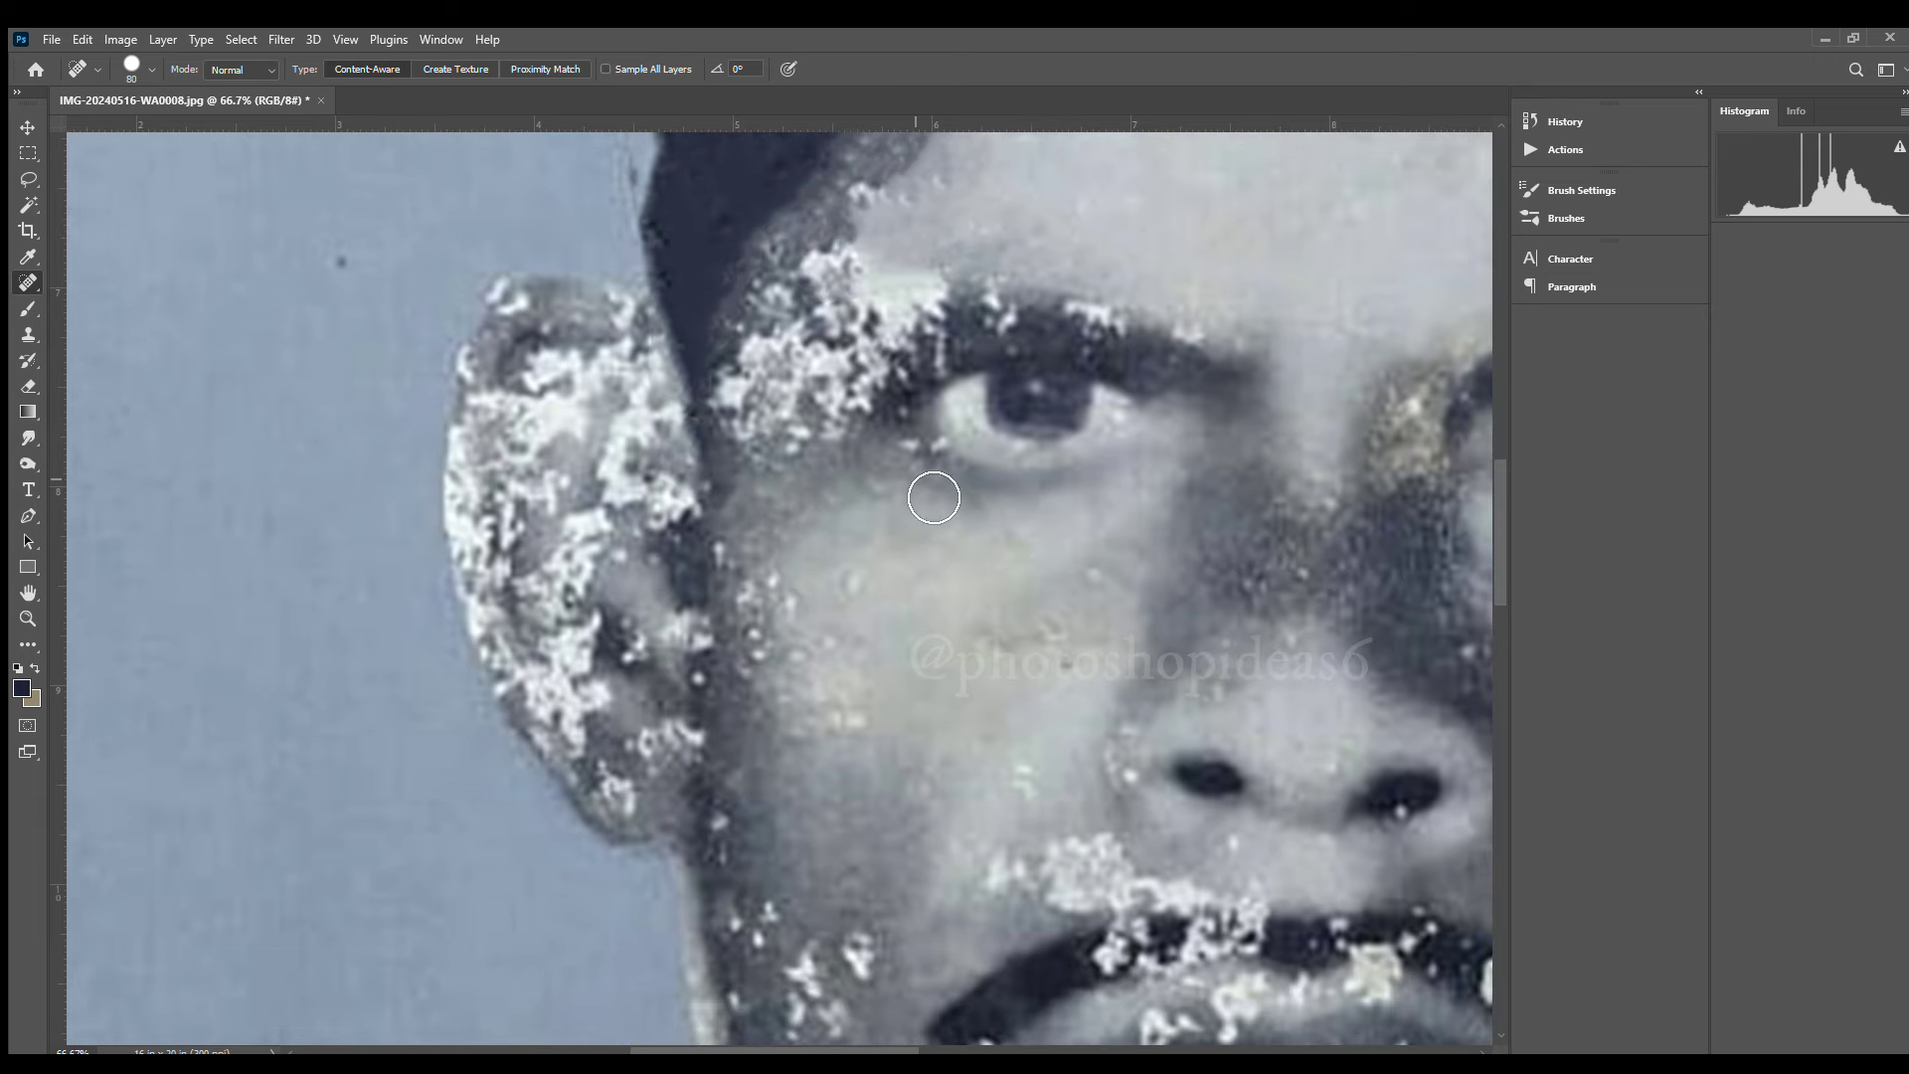
Heal the specks on the left cheek and along the jawline
scroll(1044, 425, down, 3)
scroll(779, 456, down, 2)
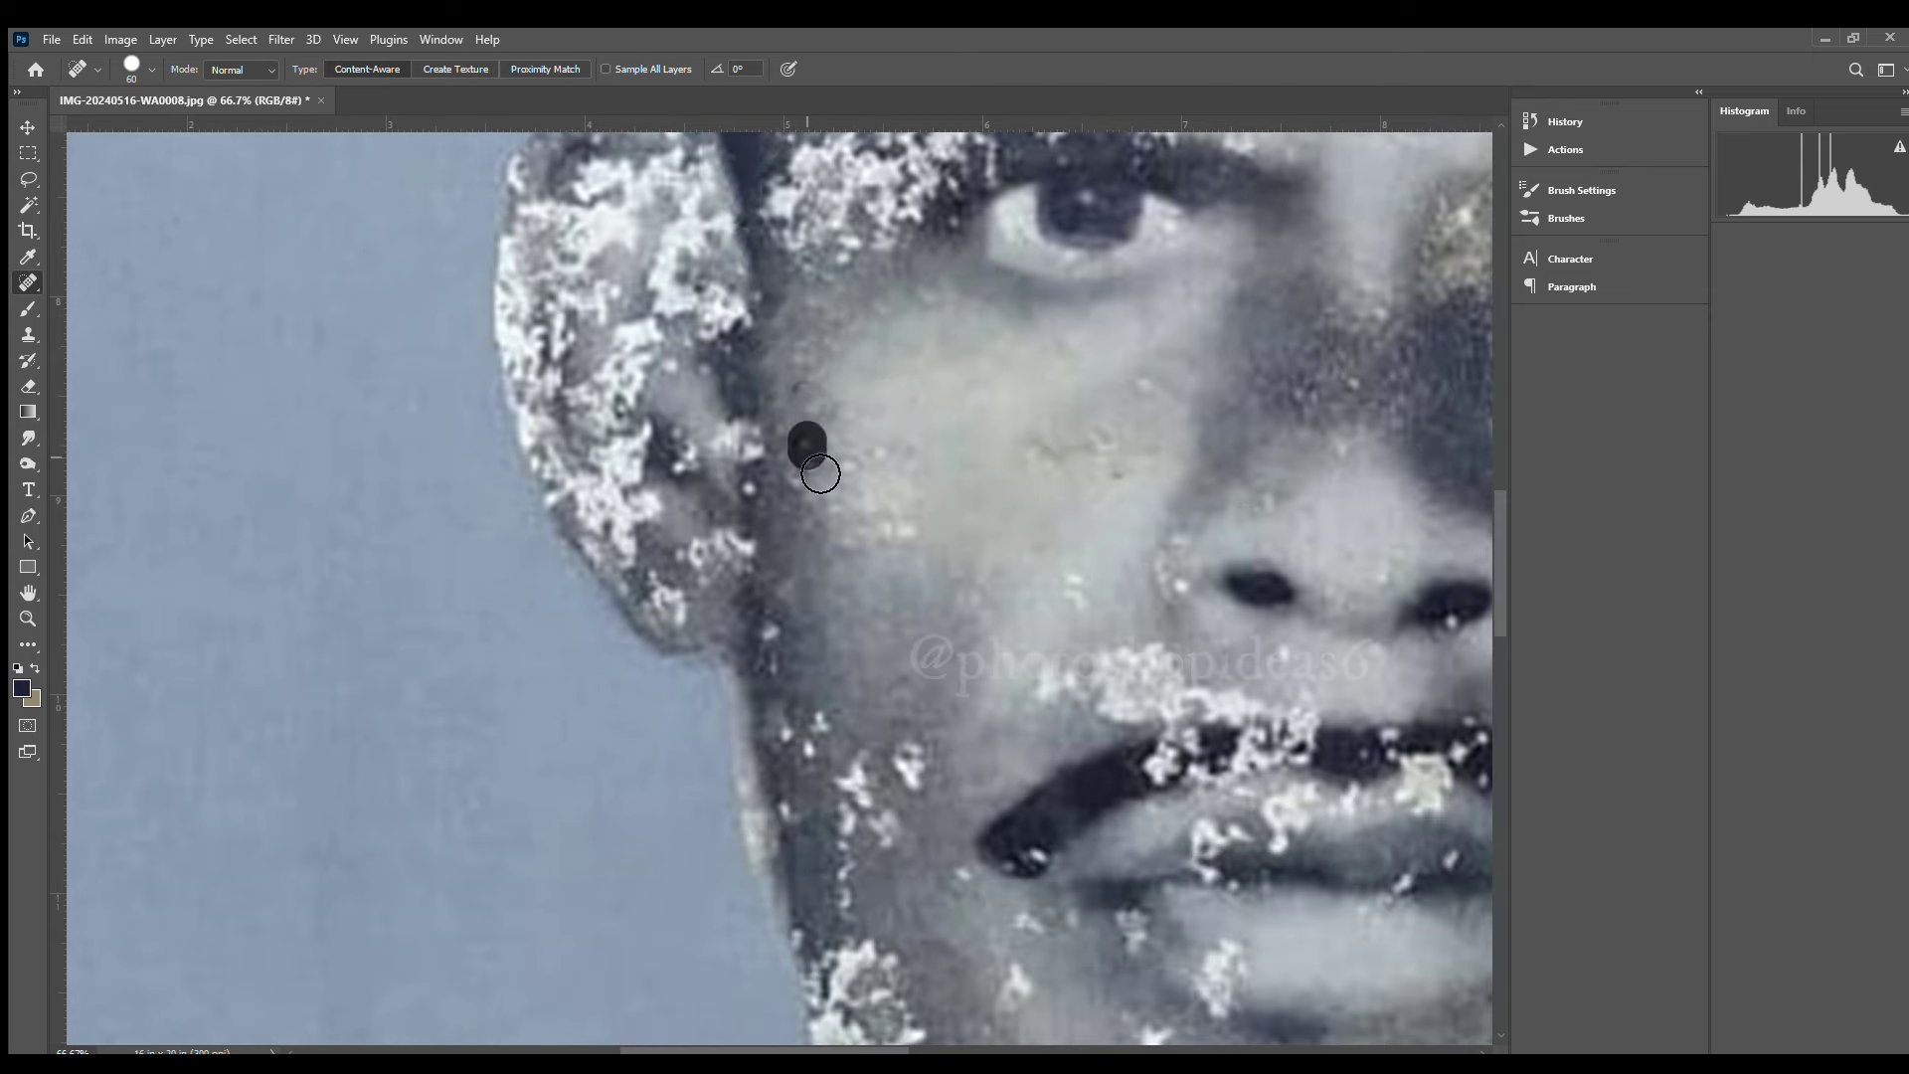
click(850, 355)
drag(741, 536, 785, 637)
click(736, 565)
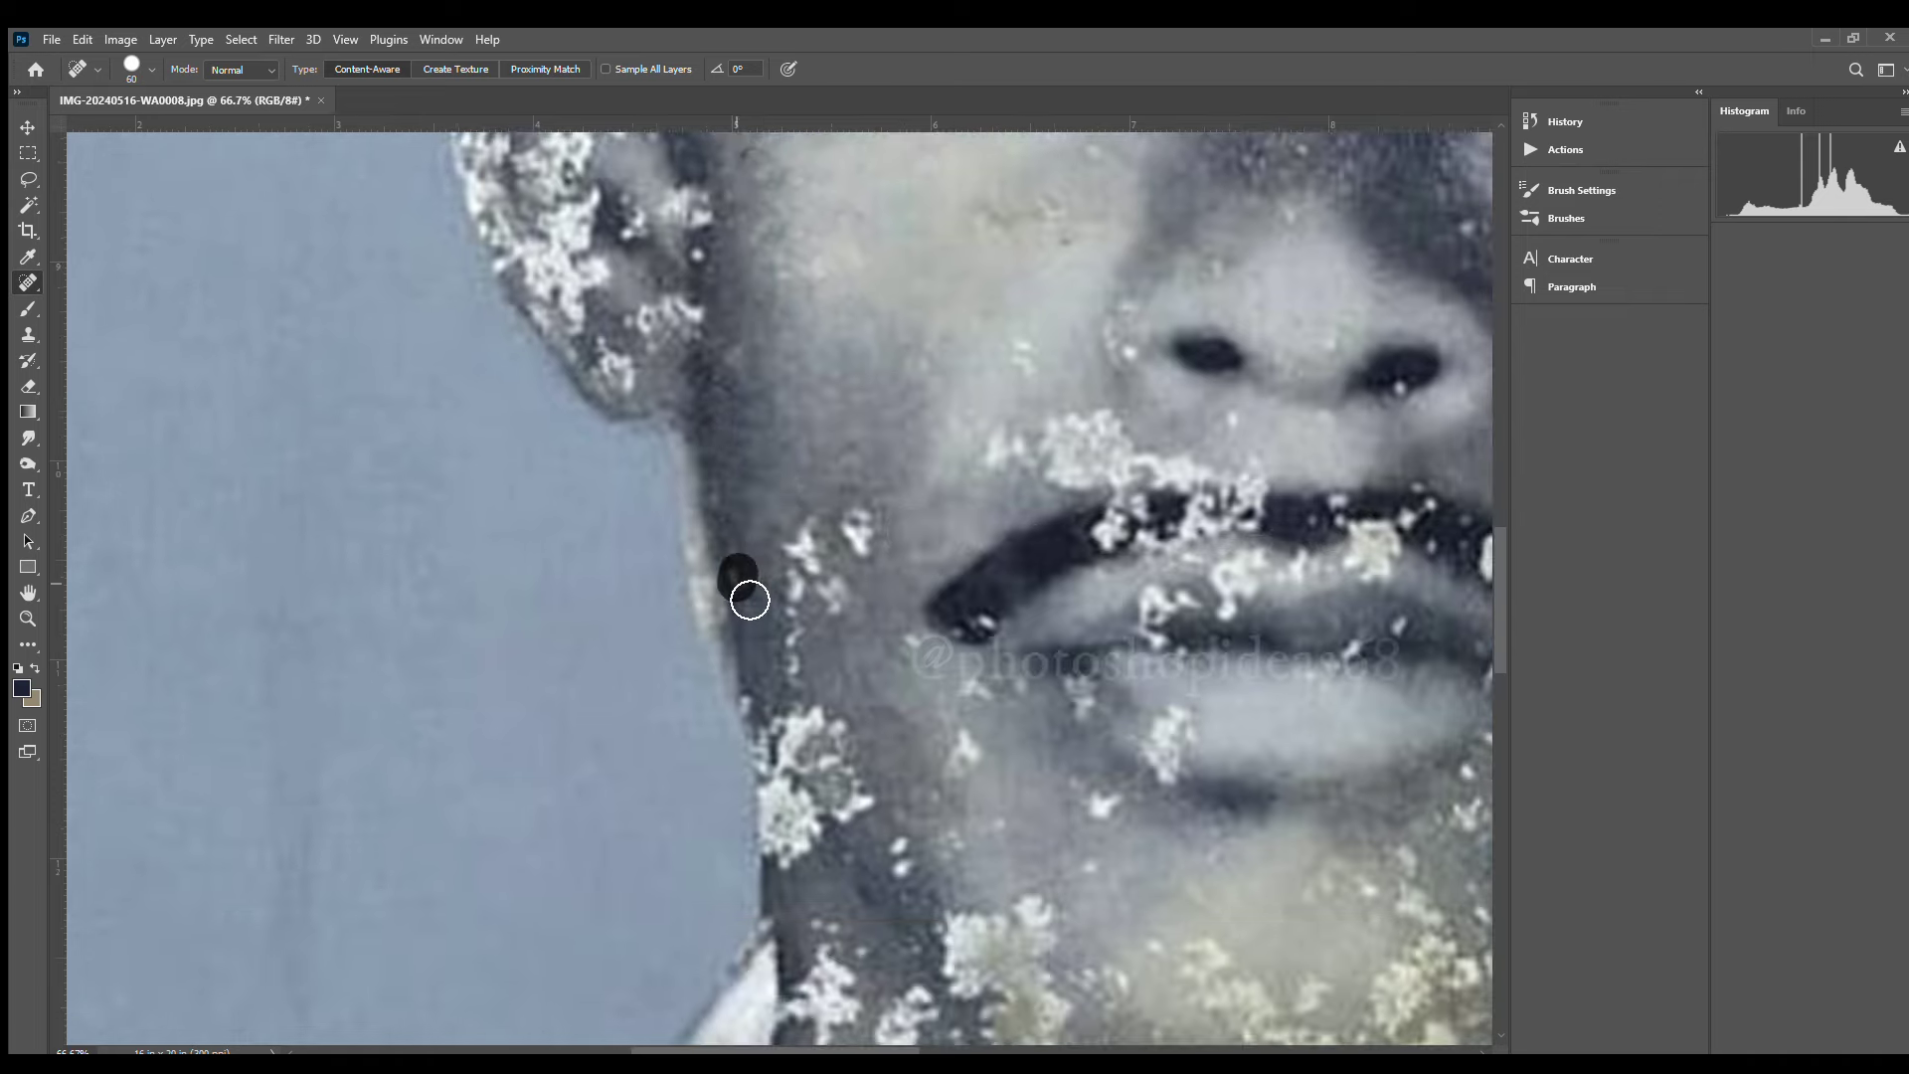
scroll(901, 465, up, 3)
drag(901, 465, 999, 418)
scroll(874, 428, down, 5)
drag(745, 407, 701, 592)
mouse_move(900, 622)
mouse_down()
mouse_move(946, 547)
mouse_move(921, 632)
mouse_up()
scroll(902, 554, down, 2)
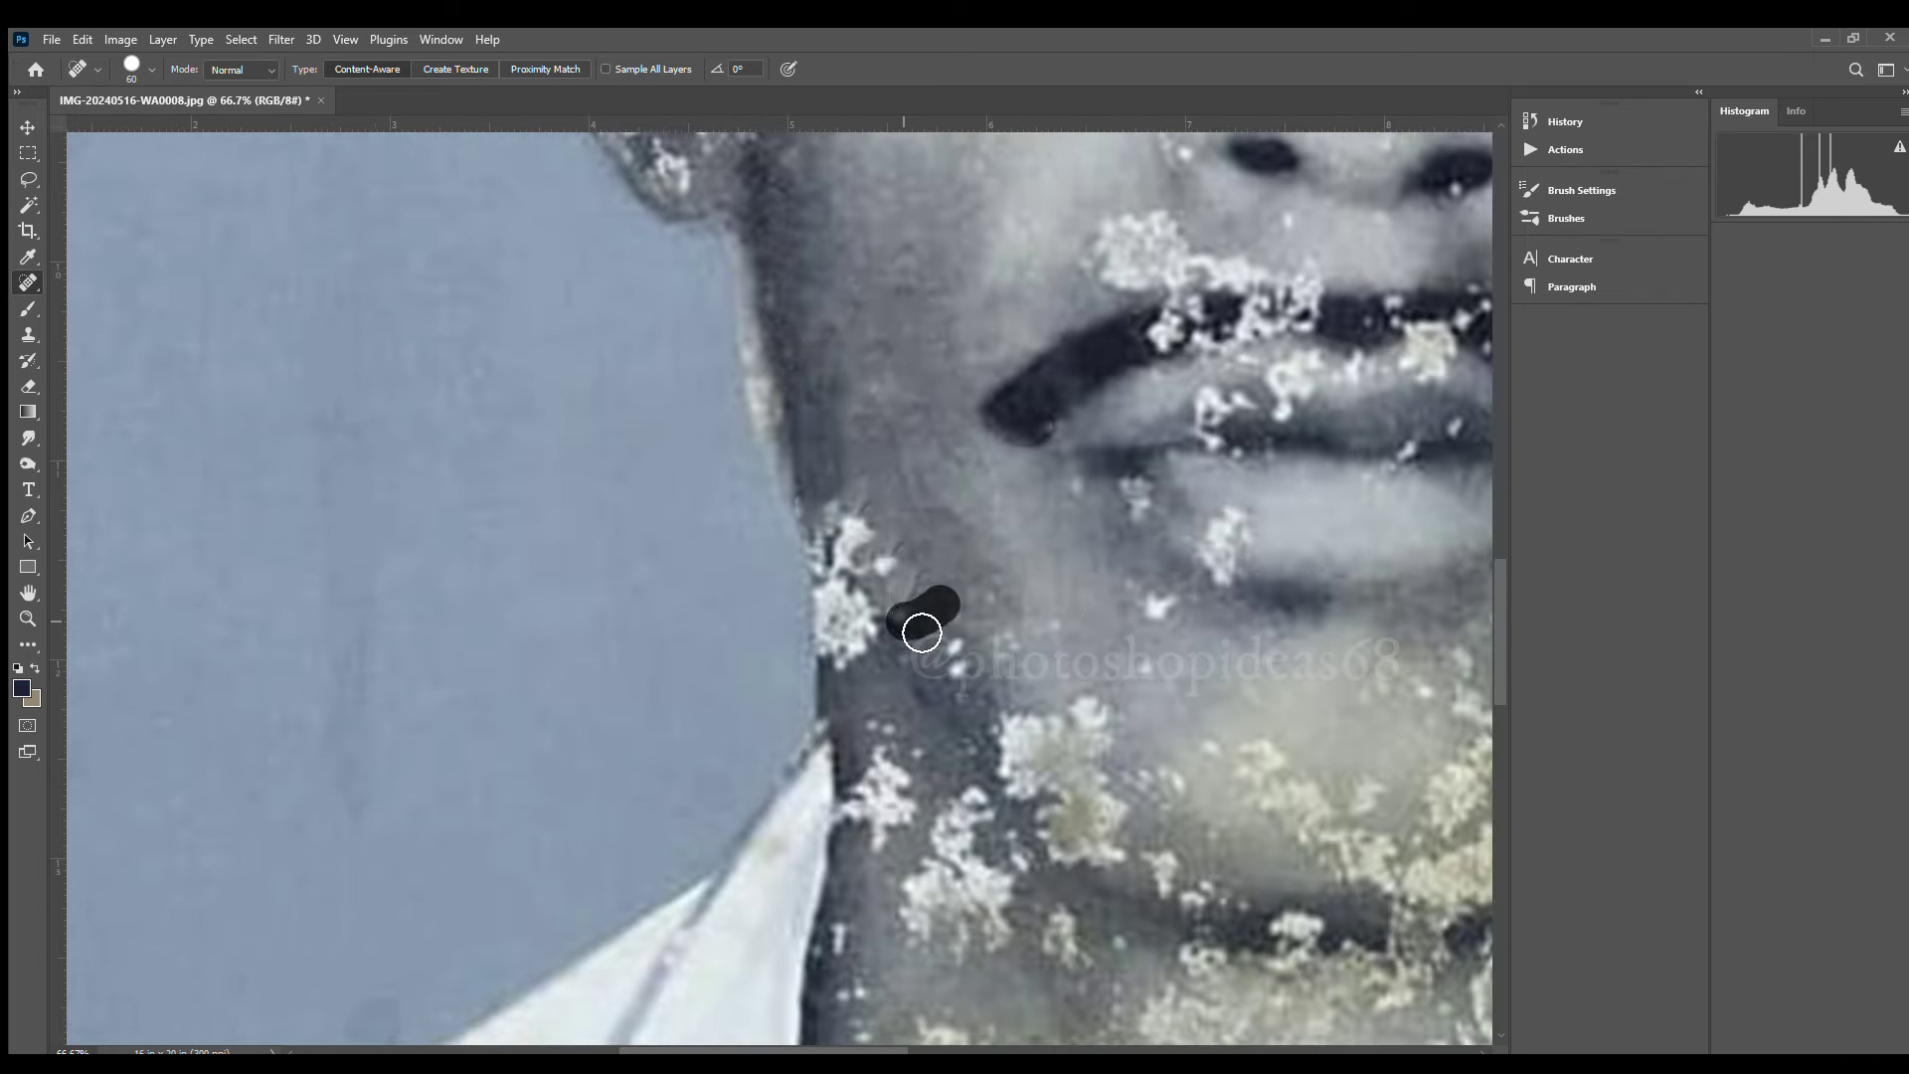
drag(810, 531, 935, 609)
mouse_move(823, 568)
mouse_down()
mouse_move(844, 655)
mouse_move(447, 910)
mouse_up()
Remove the large white blob and nearby specks on the right cheek
drag(703, 358, 840, 537)
drag(1133, 611, 742, 513)
drag(865, 626, 785, 512)
mouse_move(900, 571)
mouse_down()
mouse_move(869, 553)
mouse_move(818, 617)
mouse_up()
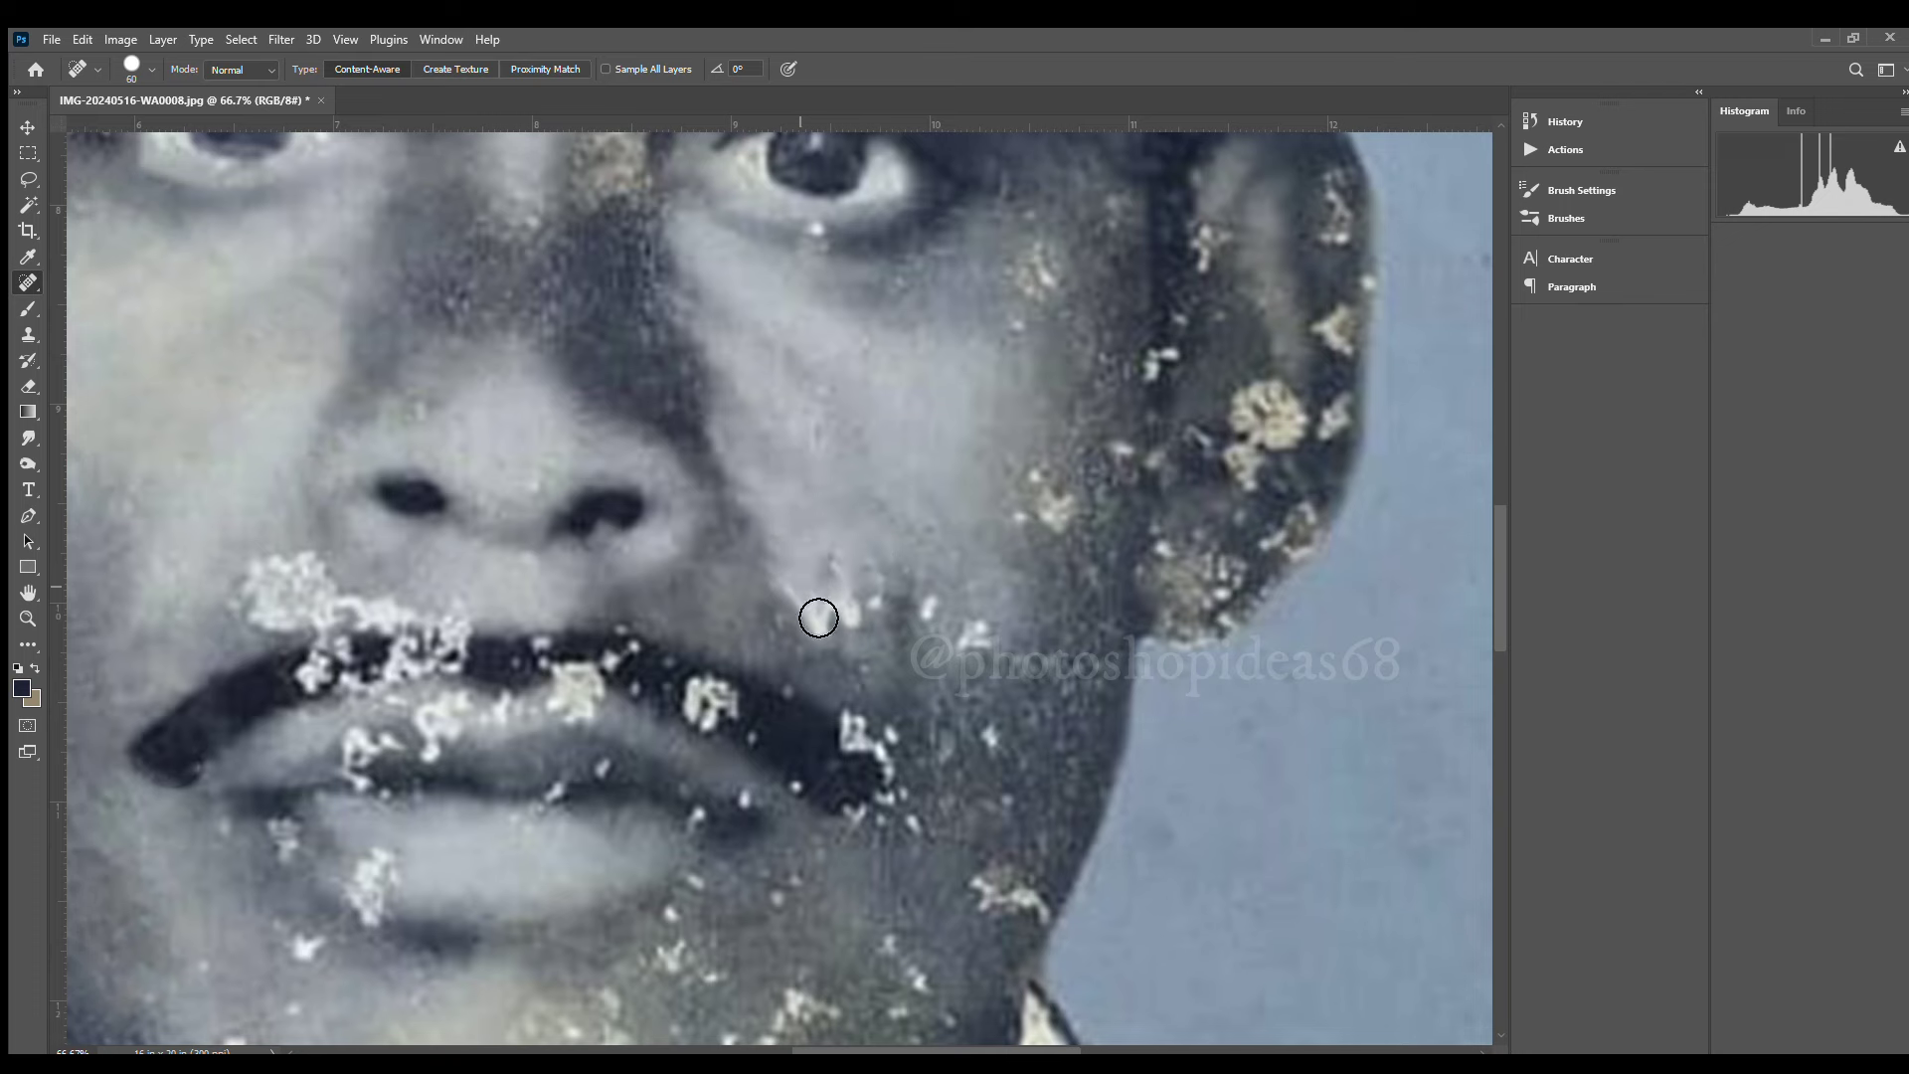
mouse_move(992, 648)
mouse_down()
mouse_move(839, 690)
mouse_move(873, 707)
mouse_move(821, 800)
mouse_up()
drag(895, 682, 822, 614)
mouse_move(695, 478)
mouse_down()
mouse_move(801, 682)
mouse_move(775, 785)
mouse_up()
Heal the white damage on the ear, including its lower part
drag(723, 719, 736, 718)
drag(955, 693, 874, 766)
drag(955, 597, 959, 756)
drag(965, 668, 962, 578)
mouse_move(960, 611)
mouse_down()
mouse_move(963, 733)
mouse_move(938, 831)
mouse_move(988, 738)
mouse_up()
mouse_move(917, 758)
mouse_down()
mouse_move(907, 797)
mouse_move(882, 806)
mouse_move(835, 746)
mouse_up()
scroll(848, 763, up, 2)
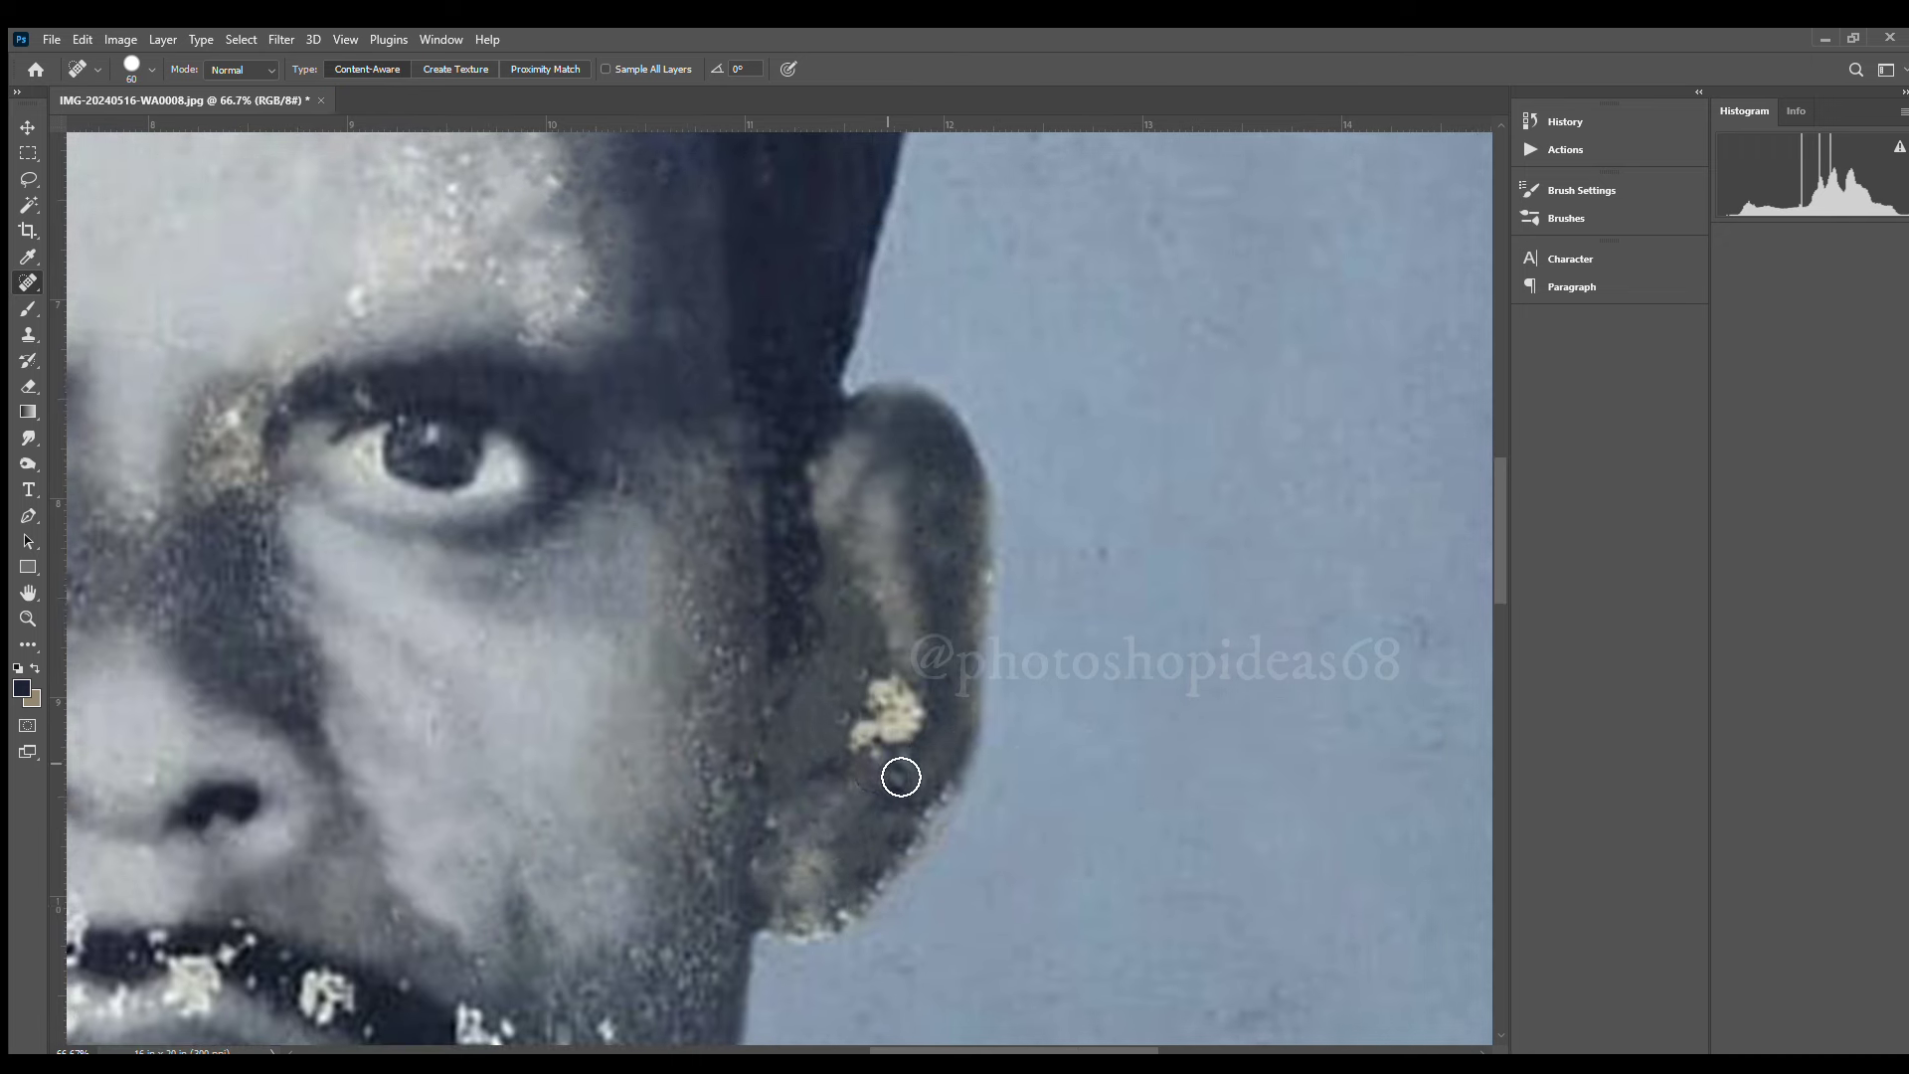
drag(884, 703, 874, 763)
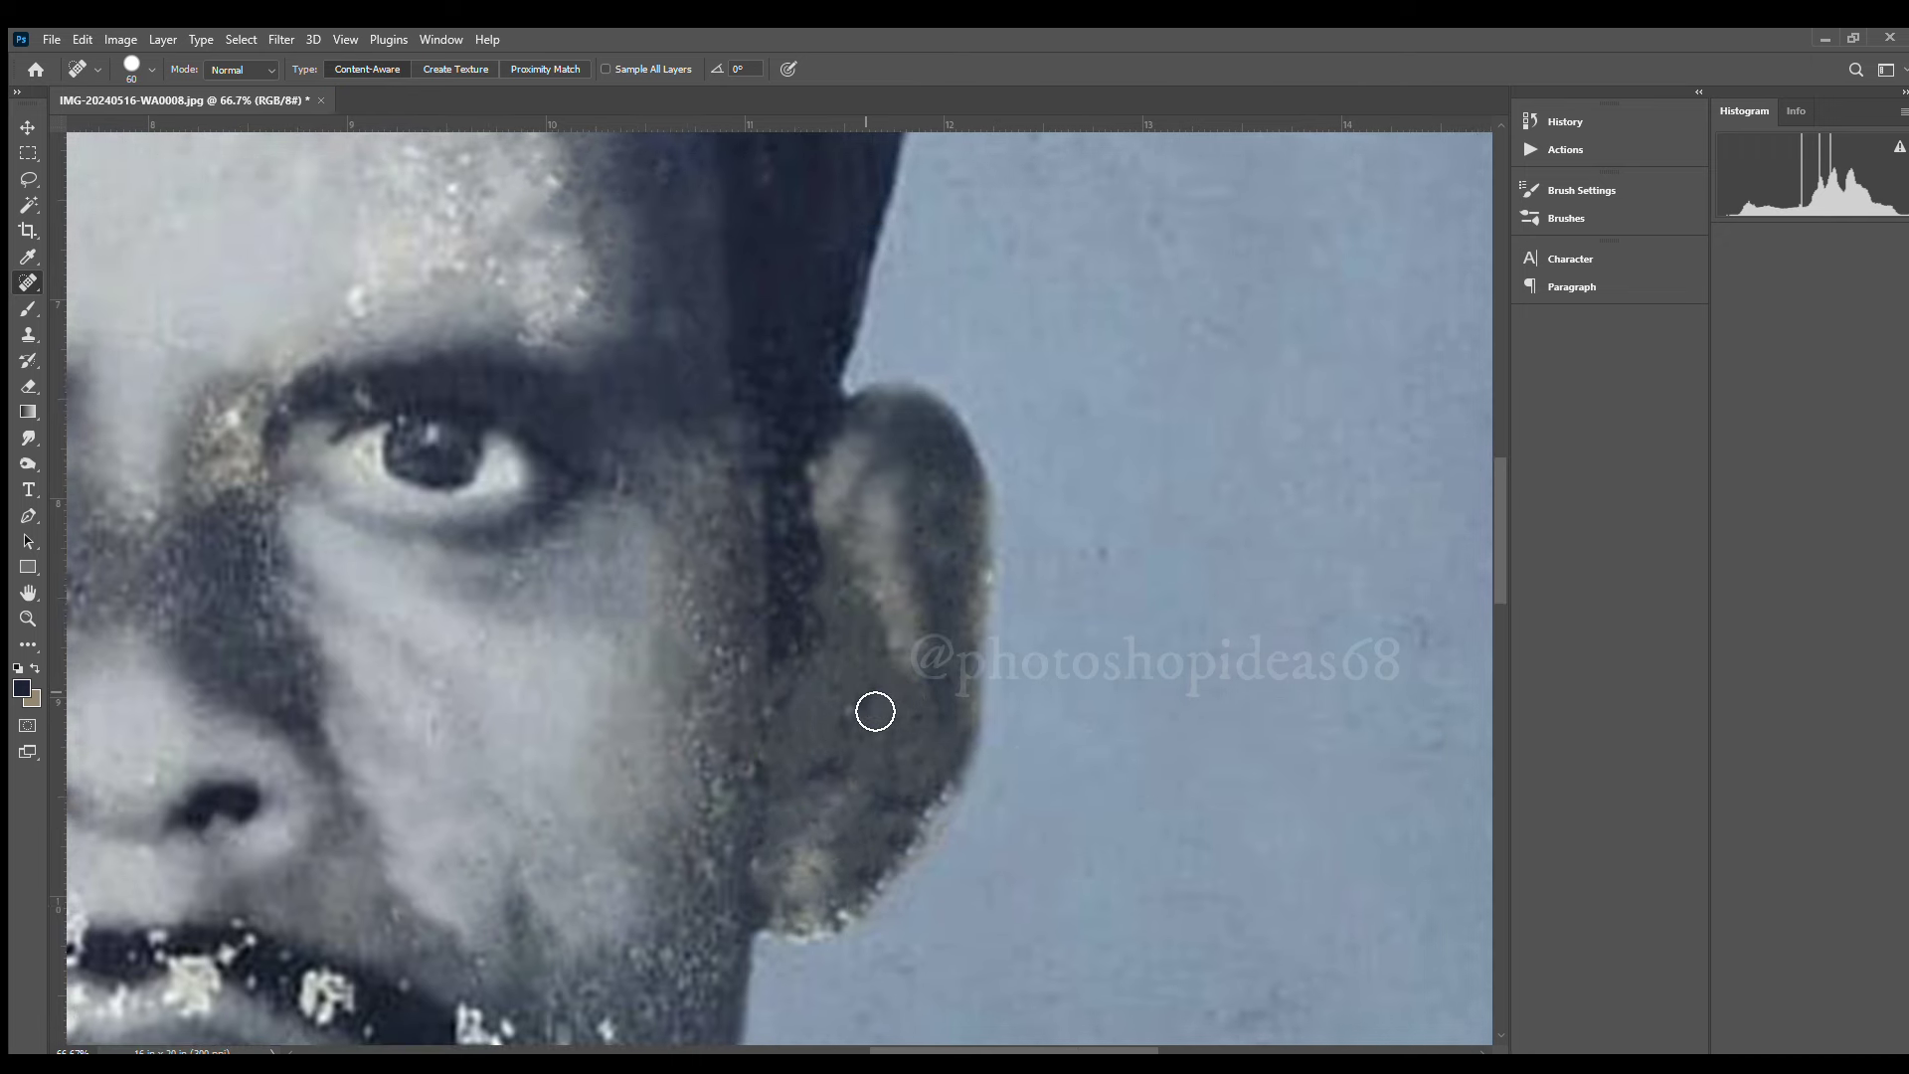
Heal the spots near the chin and the mouth corner
scroll(875, 712, down, 2)
scroll(874, 711, left, 3)
drag(1039, 855, 1053, 872)
scroll(1053, 873, down, 2)
scroll(1053, 873, right, 1)
mouse_move(831, 562)
mouse_down()
mouse_move(895, 695)
mouse_move(886, 729)
mouse_up()
scroll(810, 595, down, 2)
drag(930, 845, 945, 878)
scroll(945, 878, left, 3)
mouse_move(928, 746)
mouse_down()
mouse_move(873, 724)
mouse_move(618, 831)
mouse_move(785, 924)
mouse_up()
Heal the white specks around and on the mustache
scroll(889, 719, up, 2)
scroll(889, 719, left, 1)
scroll(865, 762, up, 3)
scroll(865, 763, left, 4)
drag(924, 738, 875, 736)
scroll(994, 755, up, 2)
drag(1064, 771, 958, 711)
scroll(1014, 755, left, 1)
scroll(1033, 732, left, 1)
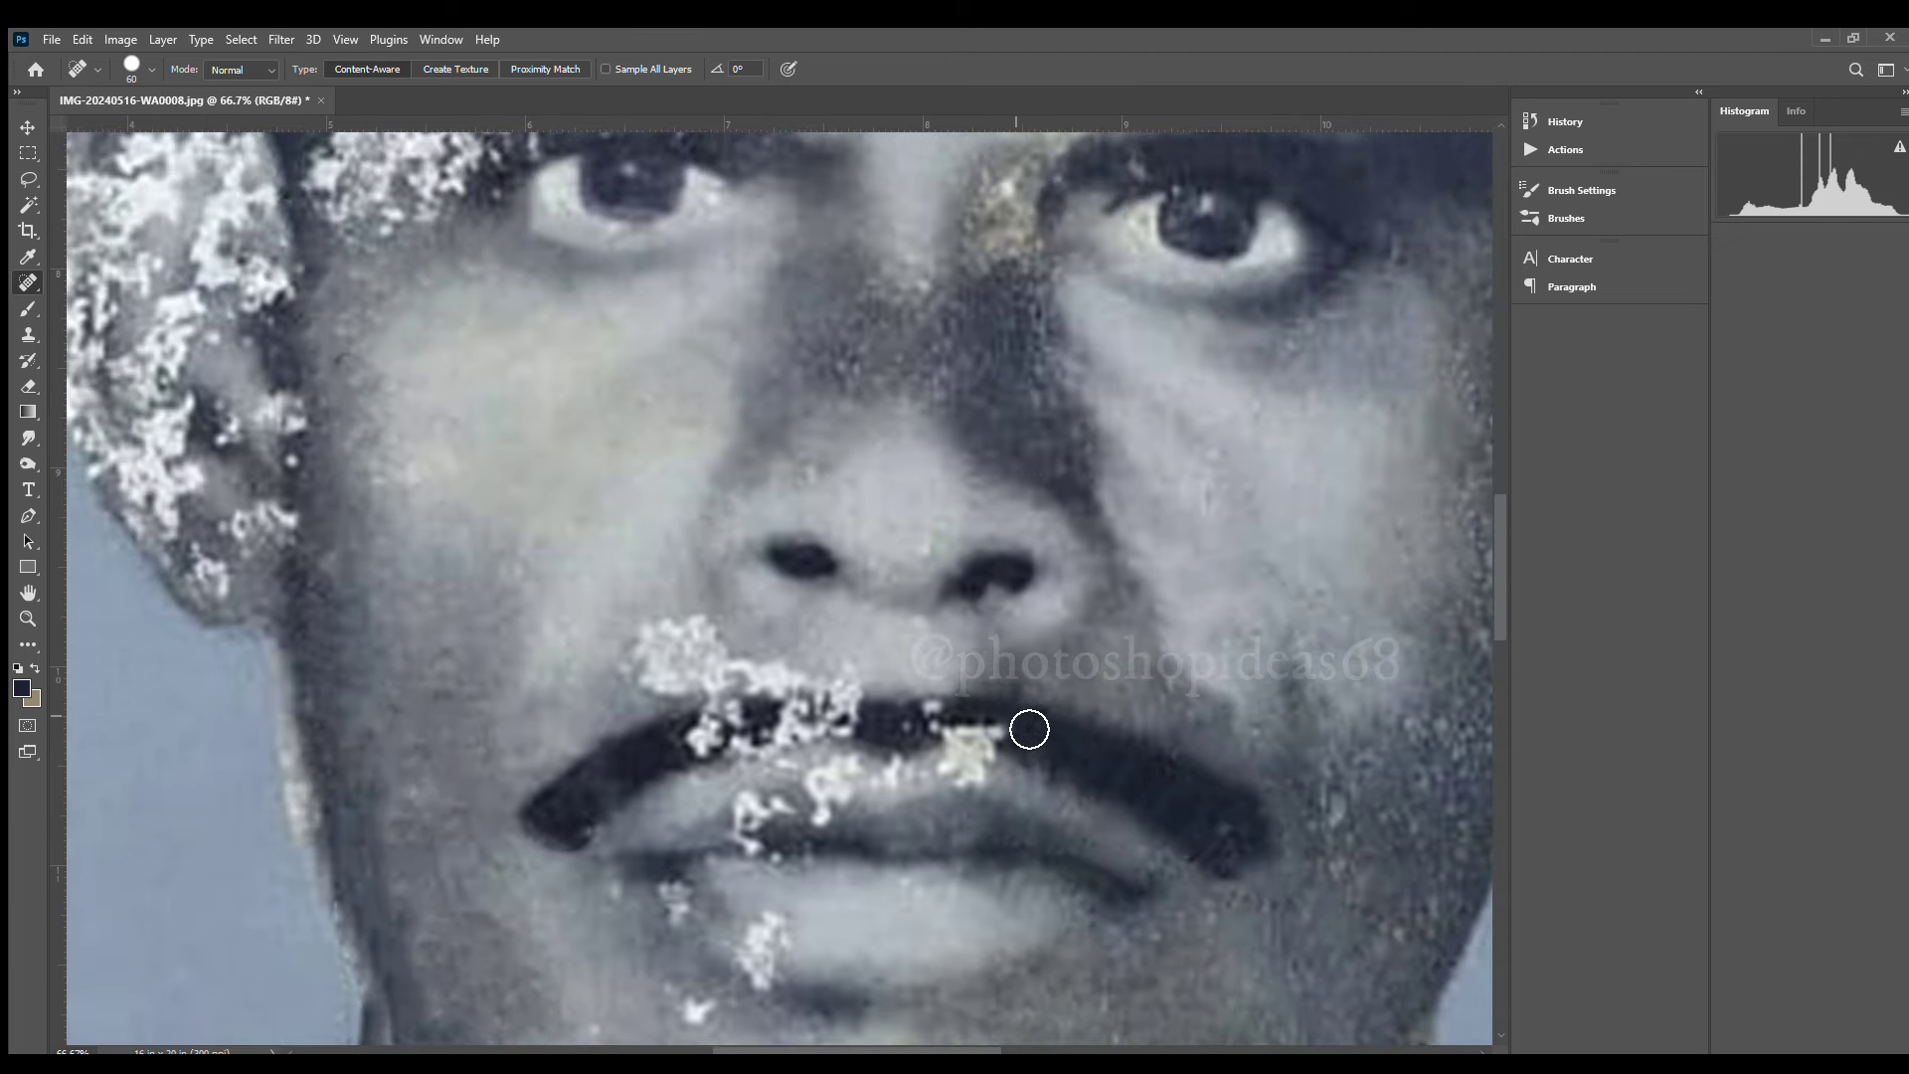
drag(957, 736, 1010, 754)
Heal the white specks along the upper lip below the mustache
scroll(1106, 772, left, 1)
scroll(997, 736, left, 3)
scroll(1184, 759, left, 2)
drag(1143, 790, 1206, 823)
scroll(1206, 809, up, 1)
scroll(1210, 844, up, 1)
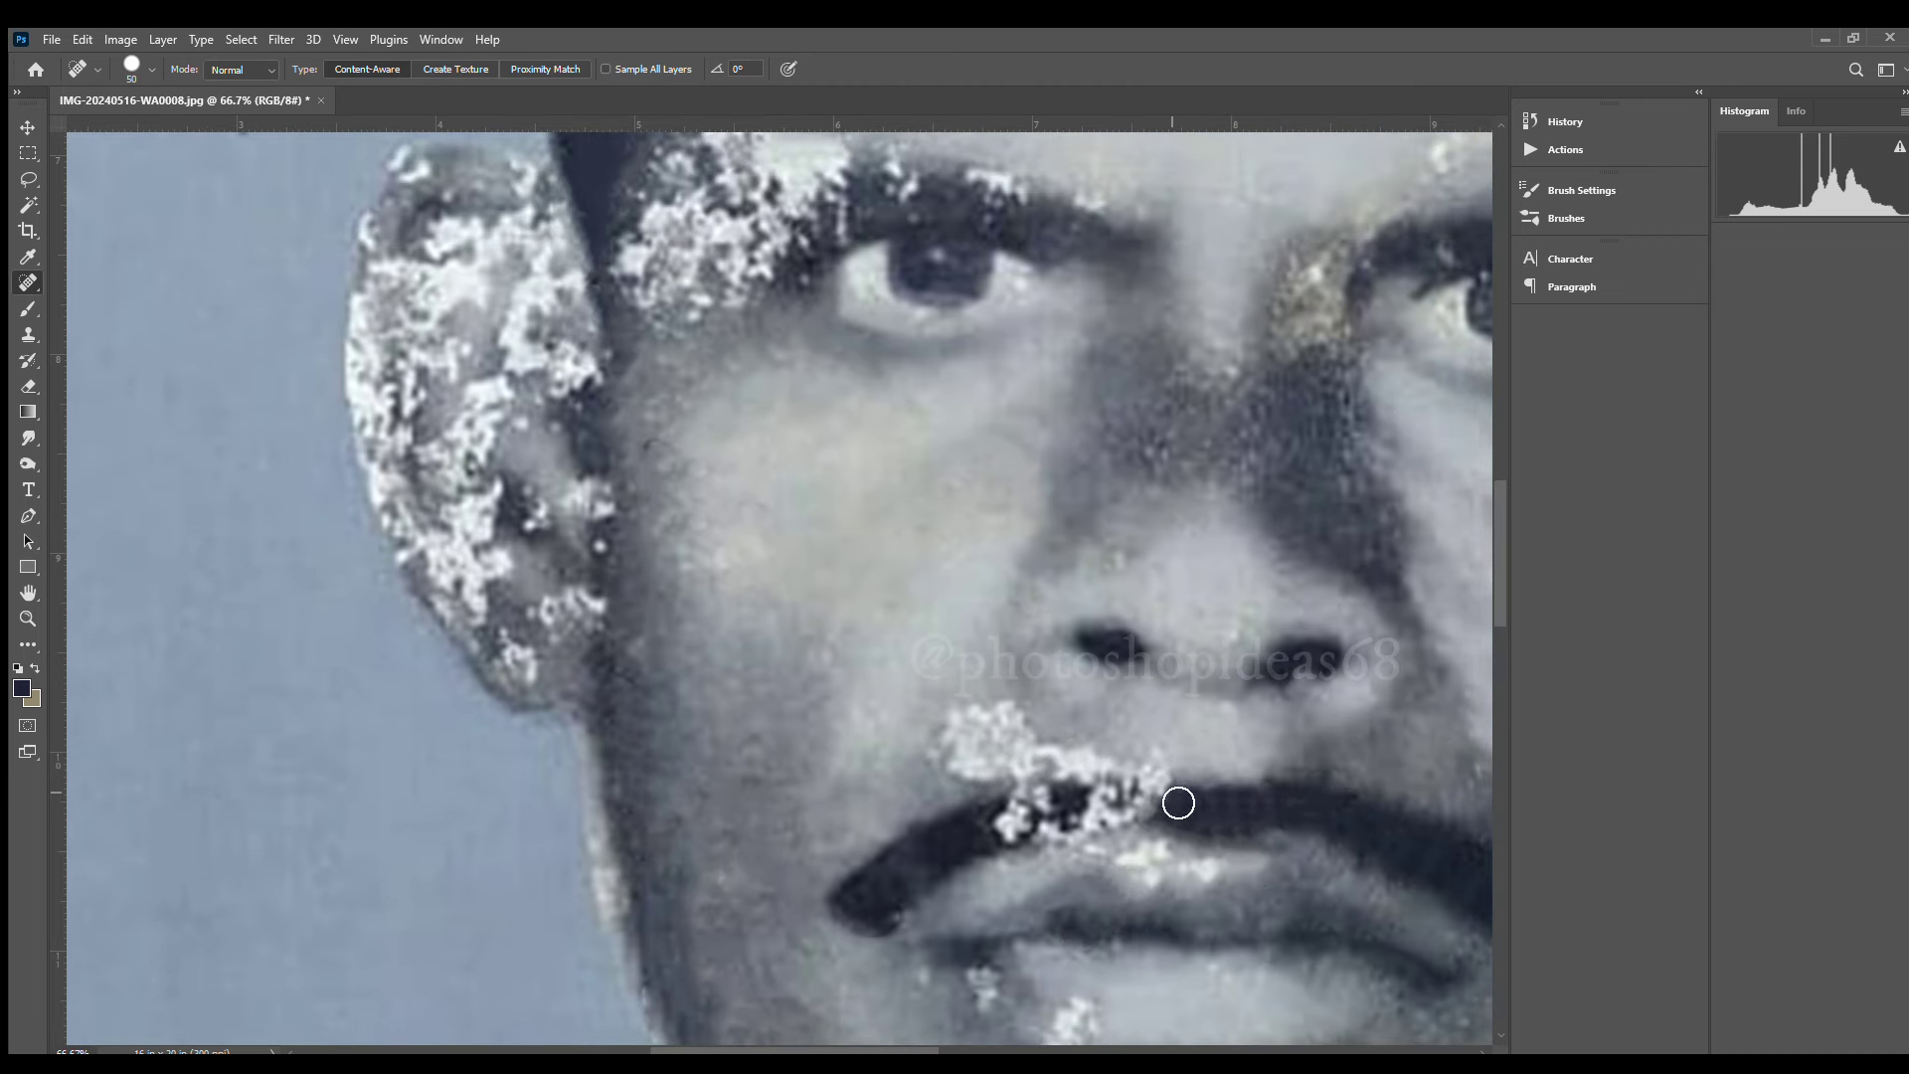
drag(995, 853, 1231, 822)
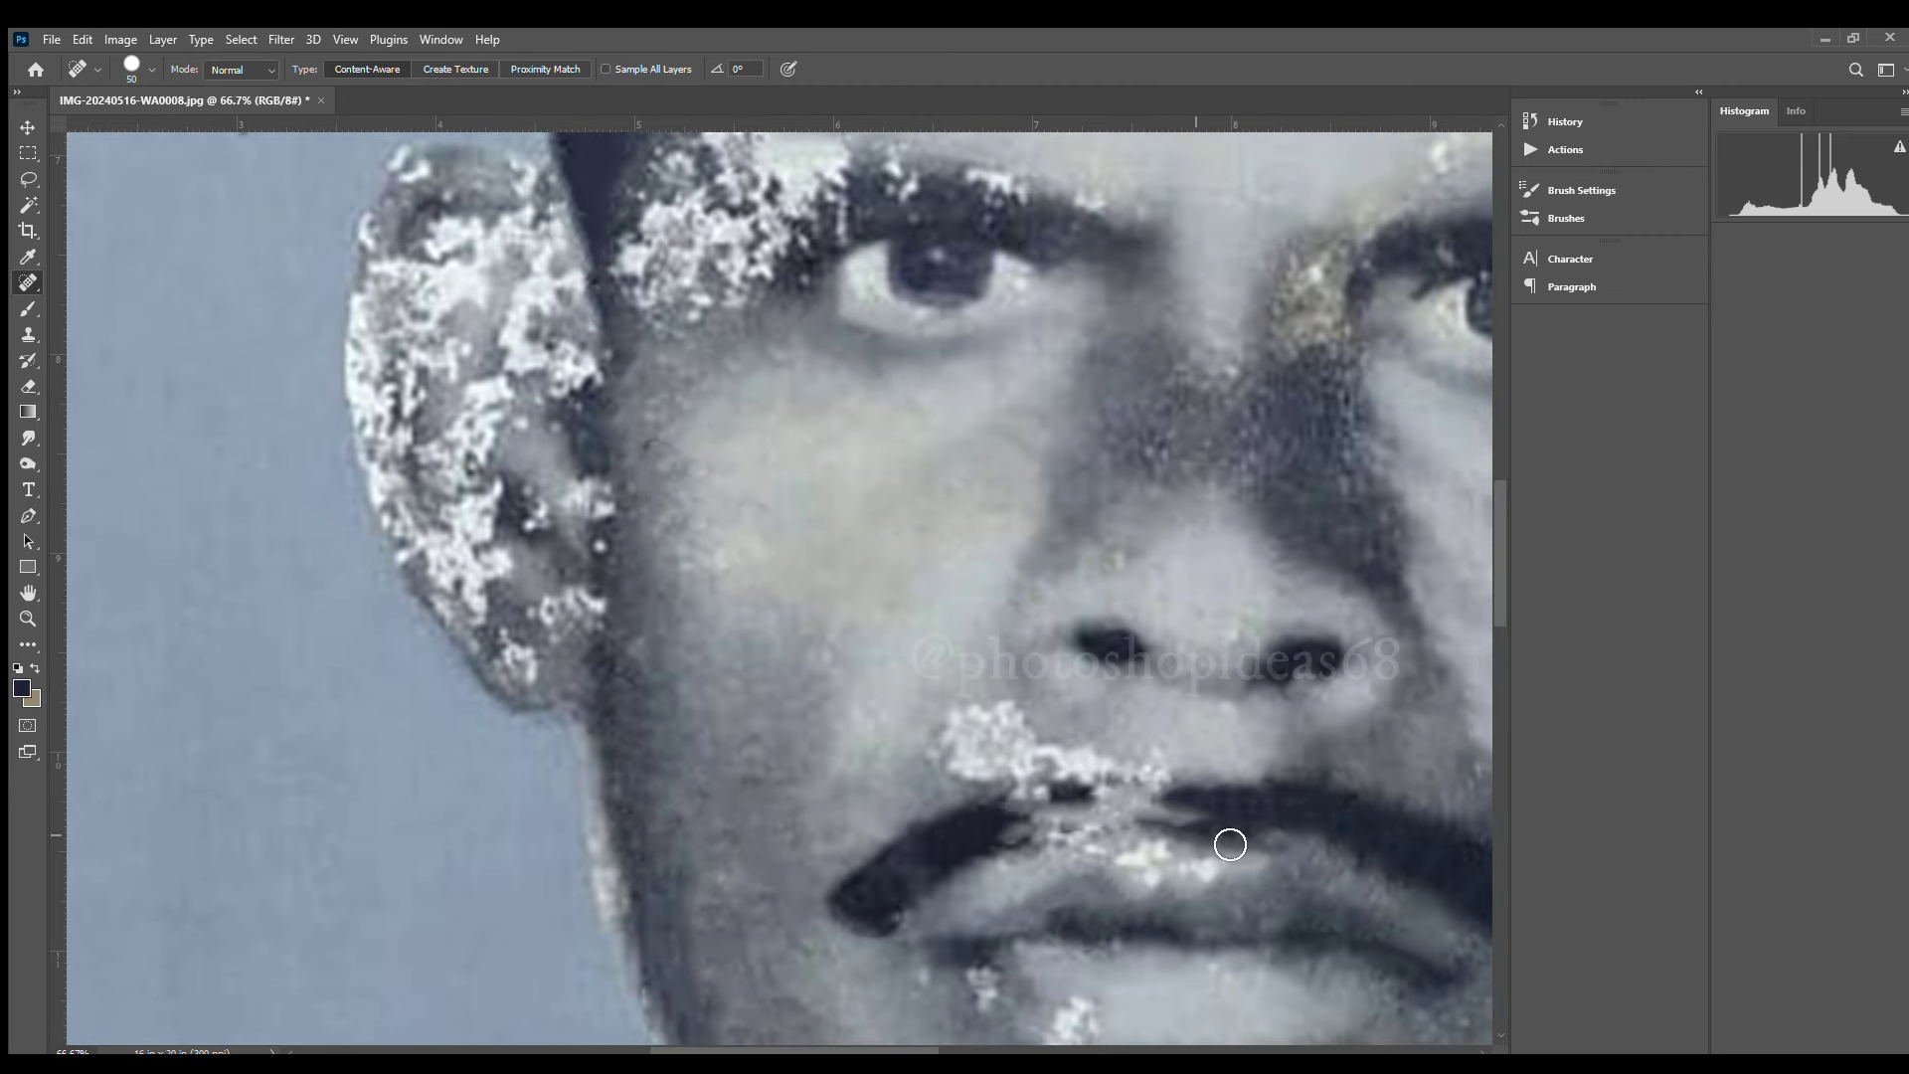
Paint the mustache solid dark with the Brush tool
key(b)
mouse_move(984, 853)
mouse_down()
mouse_move(1233, 795)
mouse_move(1078, 831)
mouse_move(1296, 811)
mouse_up()
key(s)
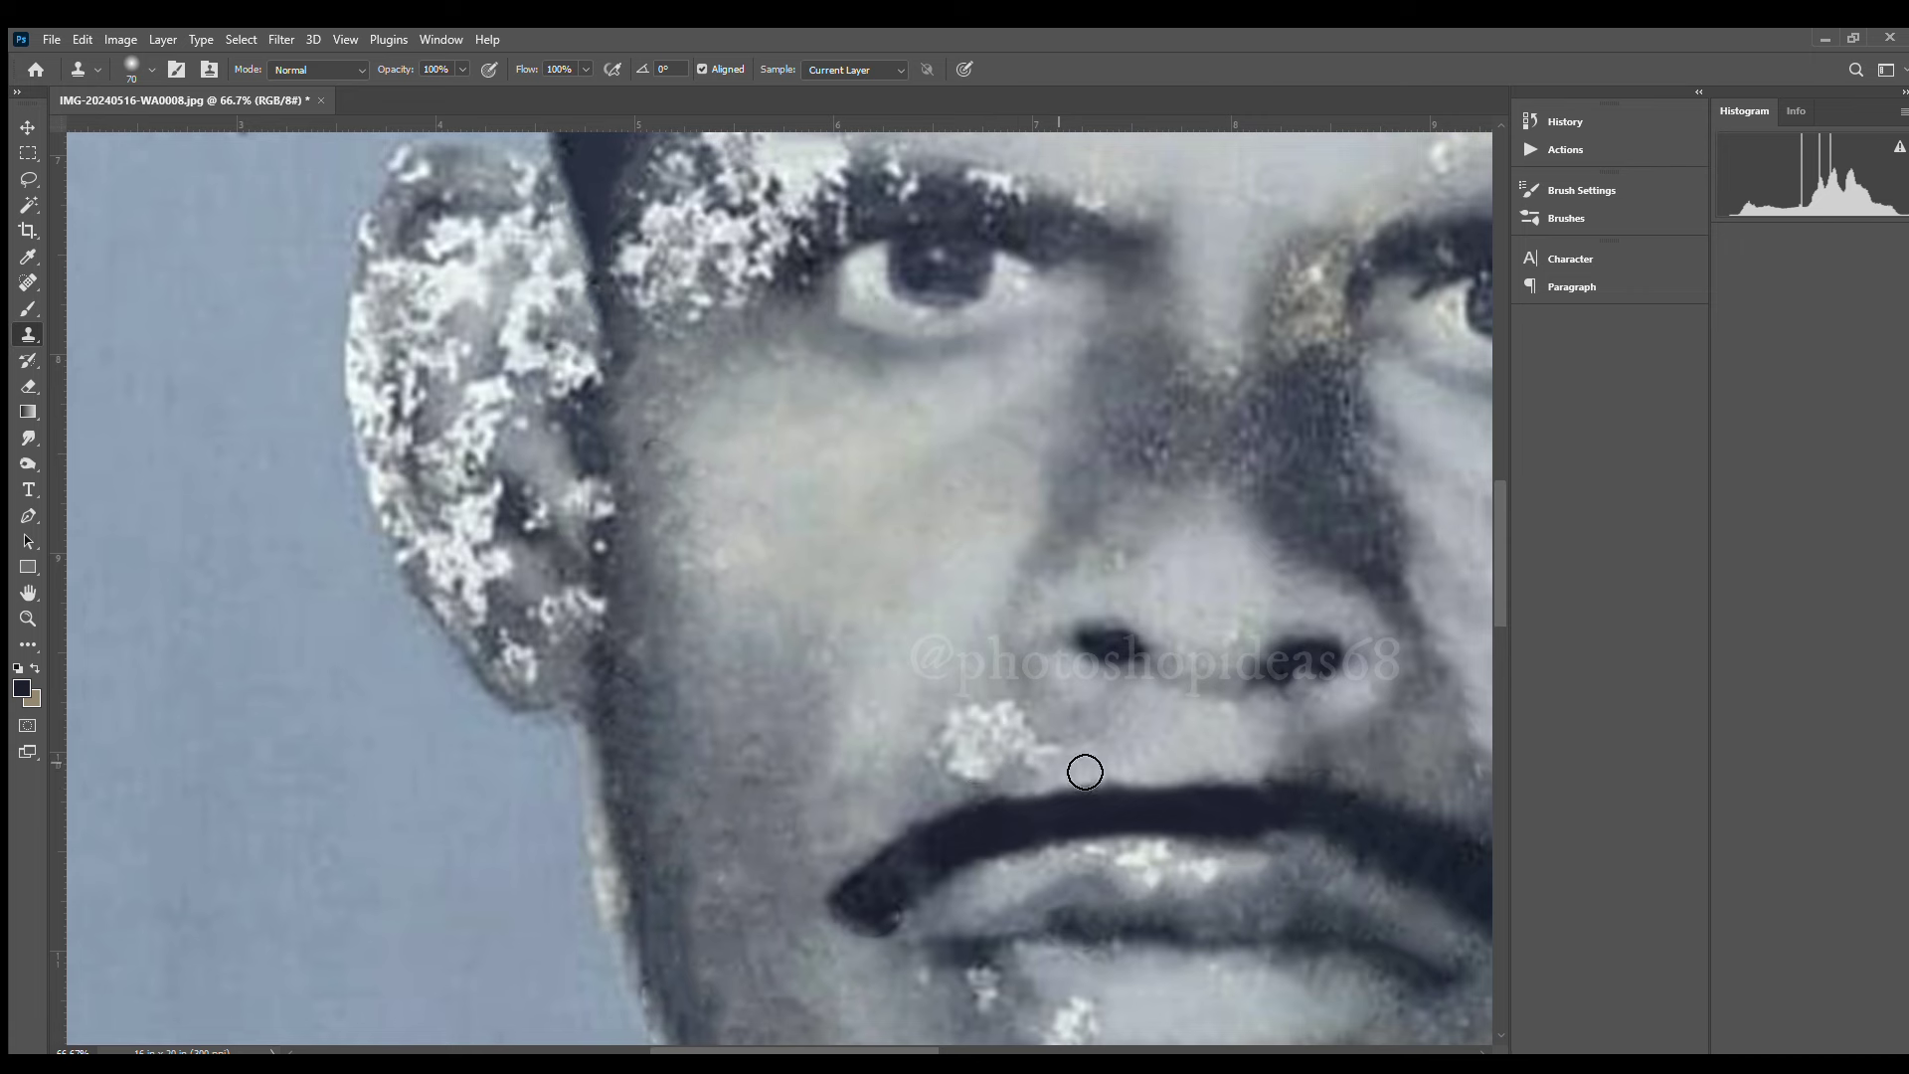
Heal the specks beside the nose and on the upper and lower lips with a smaller brush
key(j)
drag(1024, 721, 959, 756)
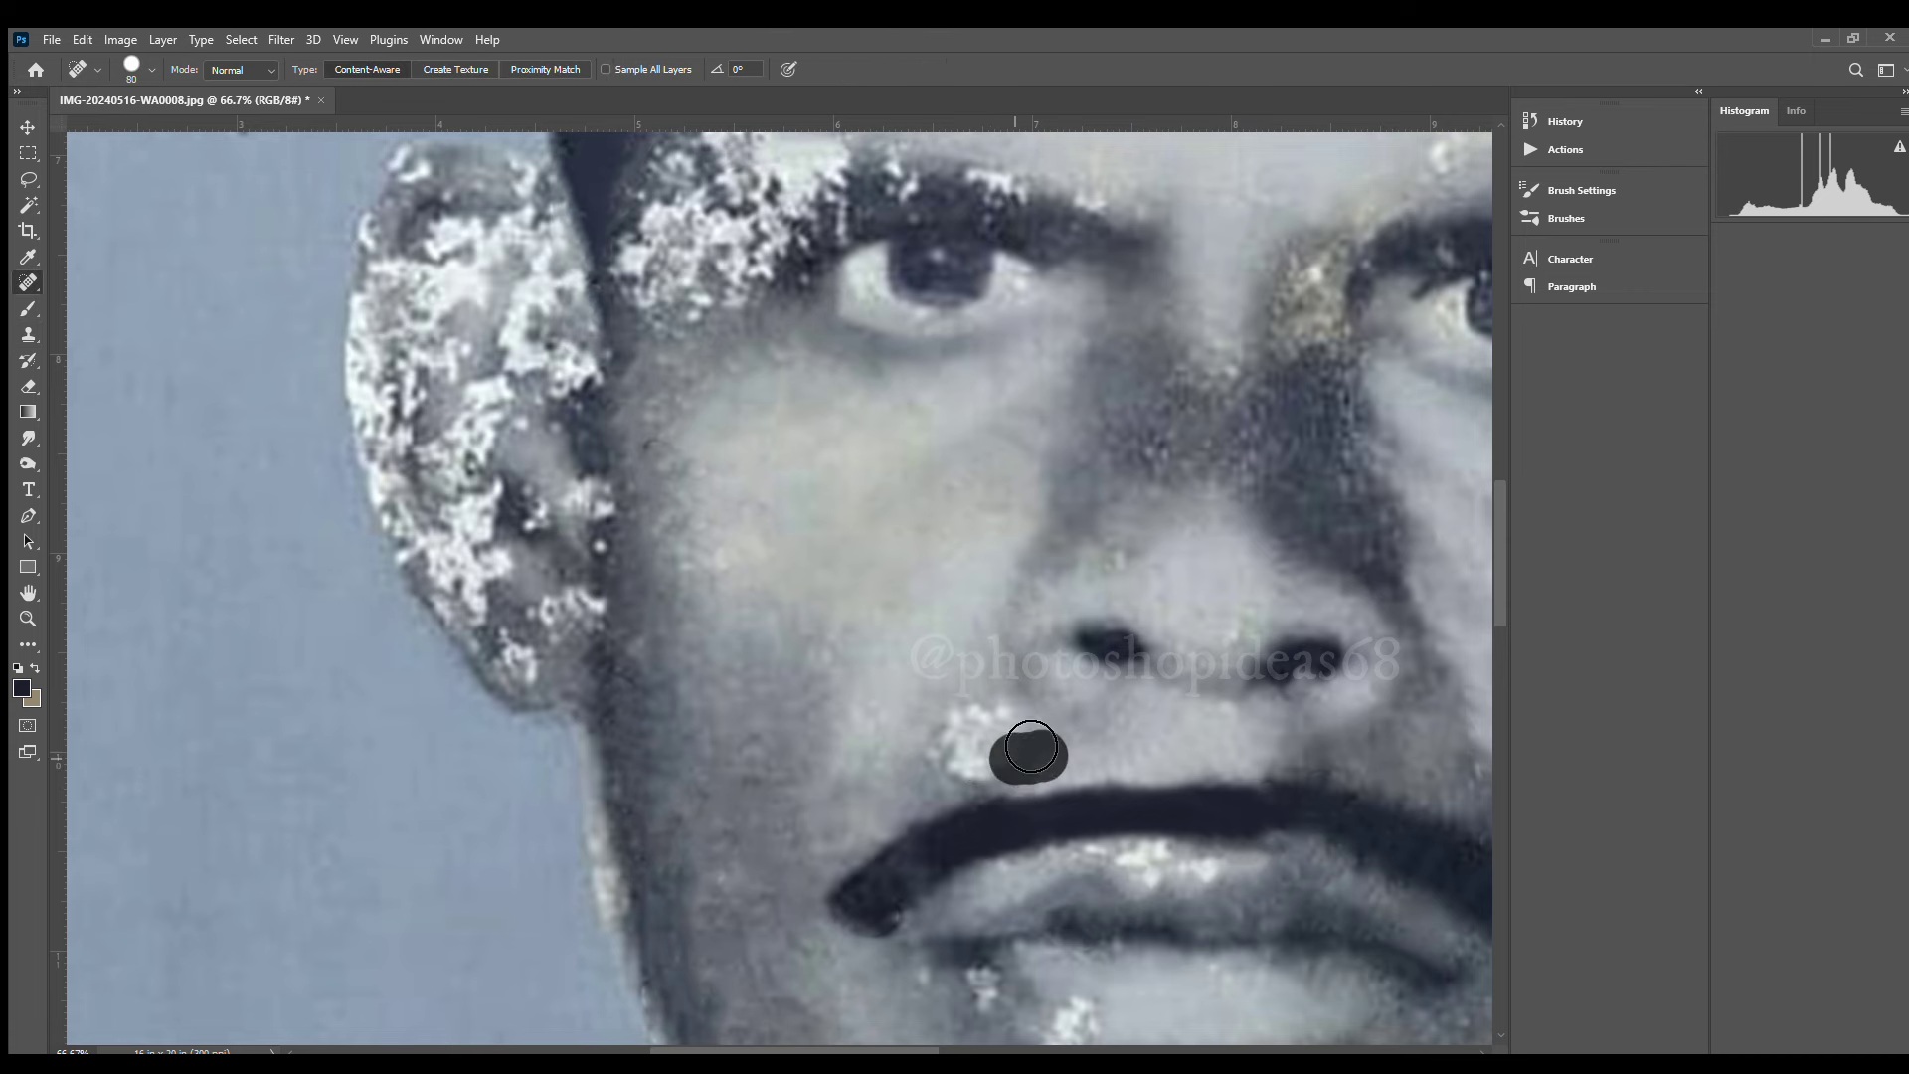
drag(1286, 803, 978, 788)
key(bracketleft)
key(bracketleft)
key(bracketleft)
drag(871, 825, 819, 842)
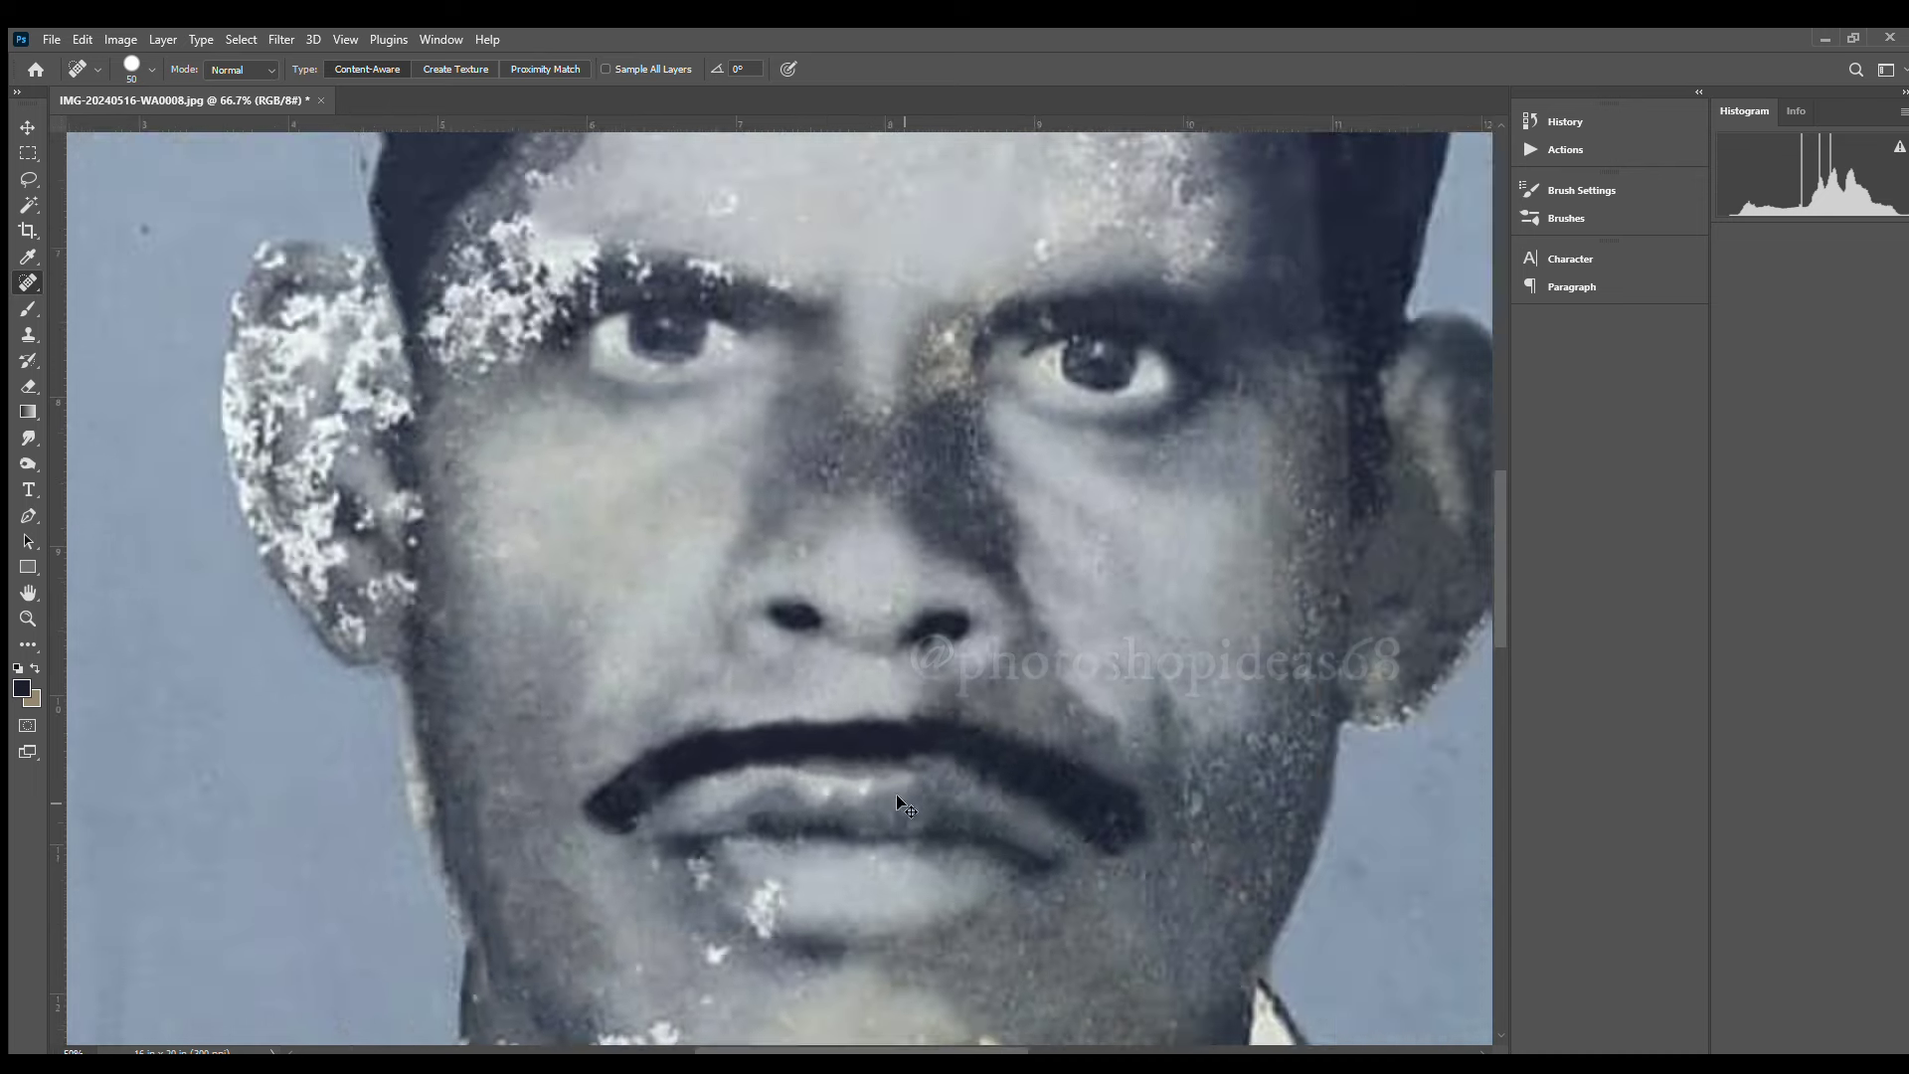
drag(935, 850, 925, 895)
mouse_move(790, 735)
mouse_down()
mouse_move(800, 756)
mouse_move(713, 735)
mouse_move(761, 825)
mouse_move(745, 831)
mouse_up()
click(641, 835)
With an enlarged healing brush, heal the stains and spots across the neck
scroll(729, 886, down, 1)
key(bracketright)
key(bracketright)
key(bracketright)
drag(934, 735, 994, 696)
mouse_move(816, 756)
mouse_down()
mouse_move(920, 699)
mouse_move(825, 631)
mouse_up()
drag(949, 666, 964, 681)
drag(855, 721, 910, 746)
mouse_move(785, 636)
mouse_down()
mouse_move(853, 704)
mouse_move(875, 648)
mouse_up()
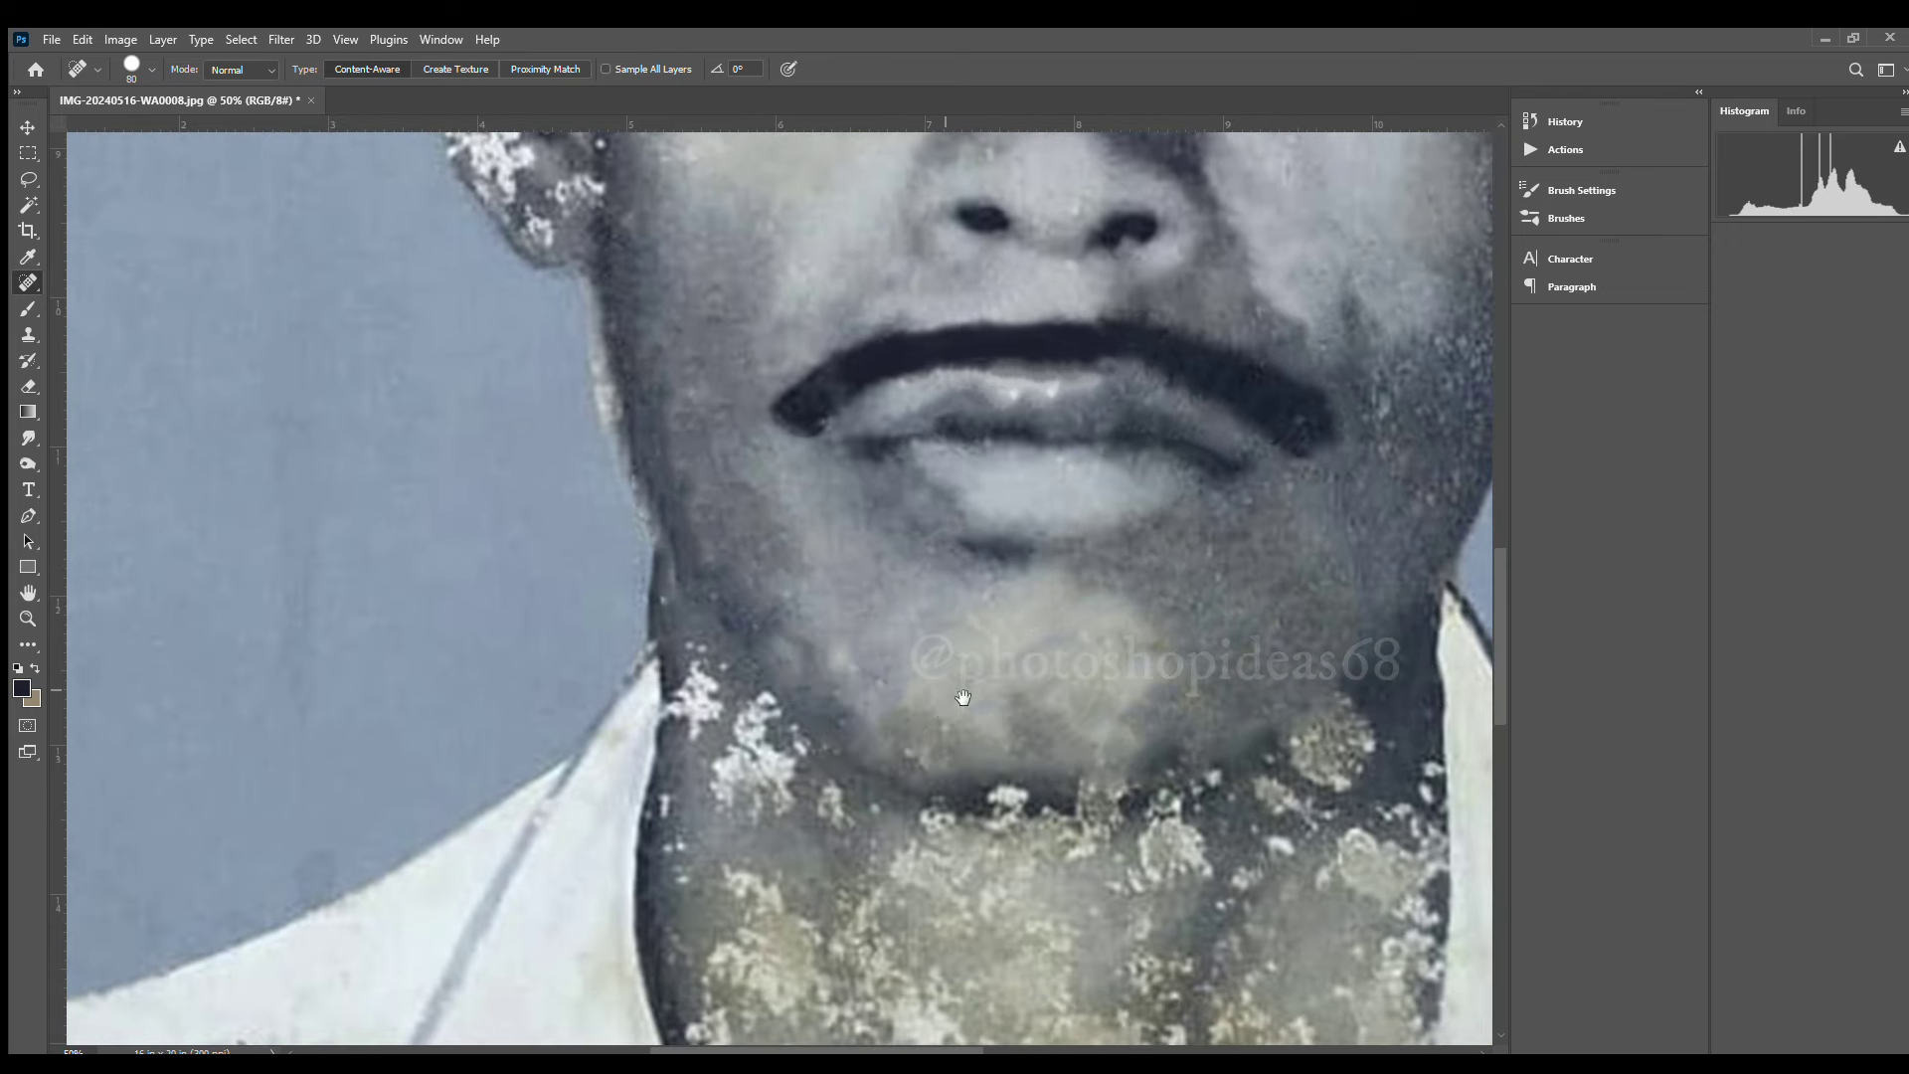
drag(959, 694, 1051, 657)
drag(1024, 701, 945, 695)
drag(1089, 692, 1006, 709)
Heal the spots along the neck's left edge and the remaining long stains
mouse_move(682, 606)
mouse_down()
mouse_move(696, 696)
mouse_move(768, 636)
mouse_move(767, 676)
mouse_up()
drag(696, 781, 702, 667)
drag(703, 845, 732, 749)
mouse_move(779, 630)
mouse_down()
mouse_move(908, 673)
mouse_move(679, 733)
mouse_up()
drag(1173, 636, 1184, 745)
mouse_move(1013, 730)
mouse_down()
mouse_move(1078, 742)
mouse_move(901, 764)
mouse_up()
mouse_move(1296, 674)
mouse_down()
mouse_move(569, 629)
mouse_move(618, 831)
mouse_move(622, 652)
mouse_up()
Smudge the neck's centre into smooth gray skin with an enlarged Smudge brush
key(r)
key(bracketright)
key(bracketright)
key(bracketright)
mouse_move(804, 542)
mouse_down()
mouse_move(1031, 587)
mouse_move(945, 733)
mouse_move(844, 609)
mouse_move(1017, 613)
mouse_move(839, 822)
mouse_move(851, 903)
mouse_up()
Enlarge the Smudge brush and blend the stained neck edge below the chin
key(bracketright)
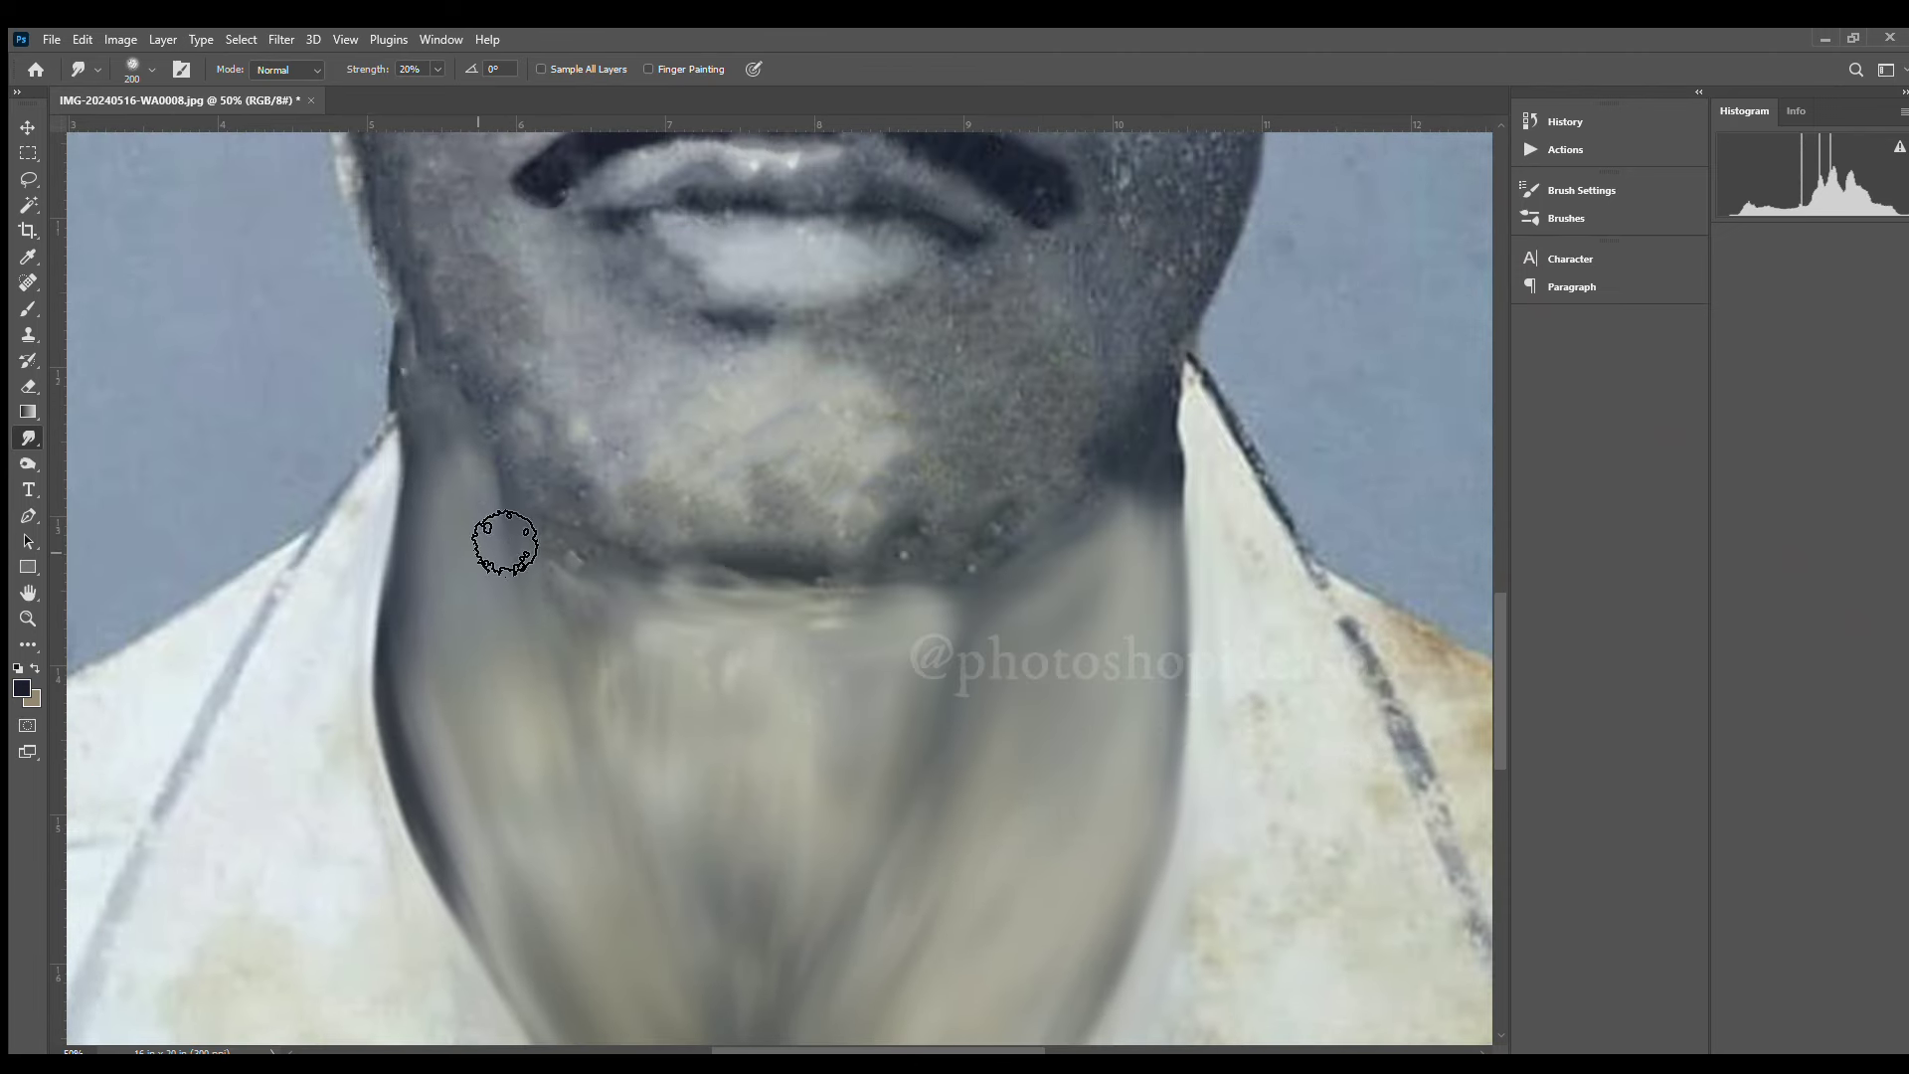
drag(505, 542, 499, 579)
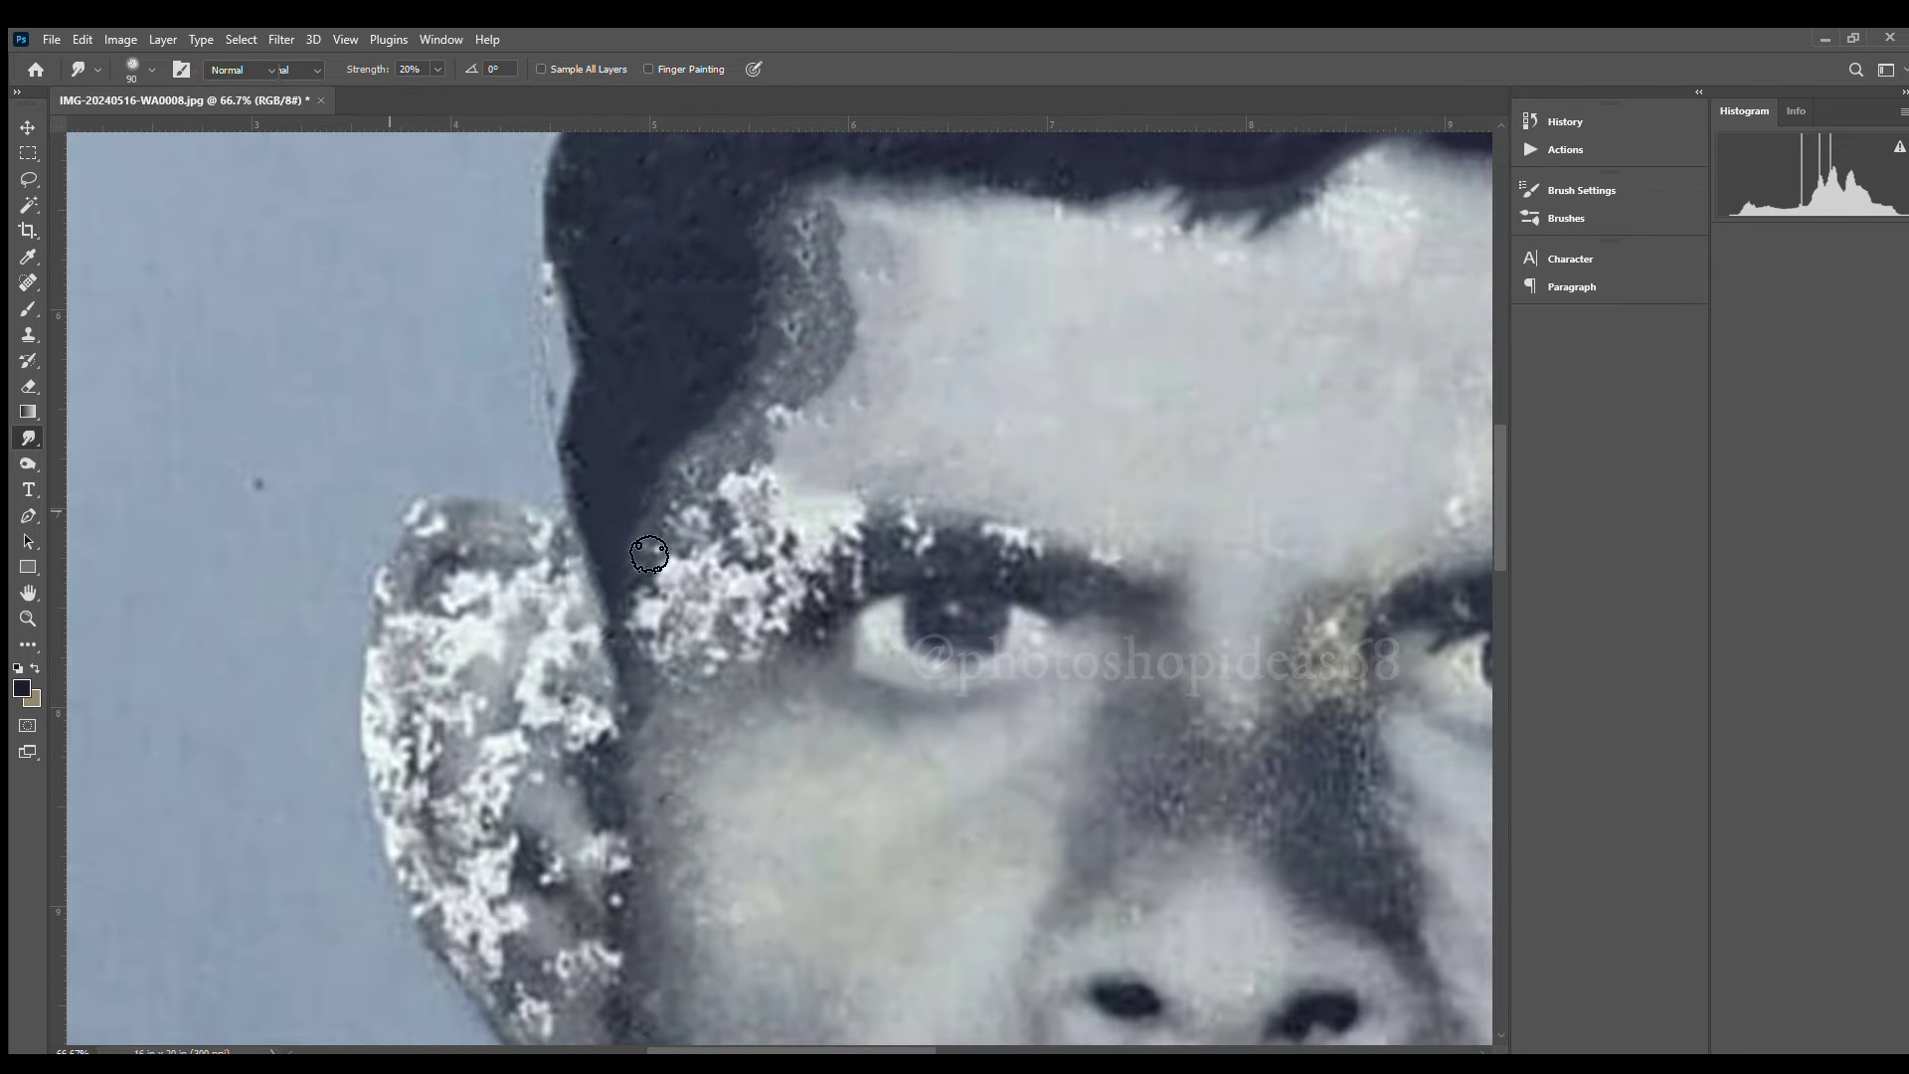
Heal the white speckles on the eyebrow and temple with an enlarged Spot Healing Brush
key(j)
mouse_move(649, 553)
mouse_down()
mouse_move(707, 682)
mouse_move(766, 673)
mouse_move(840, 616)
mouse_up()
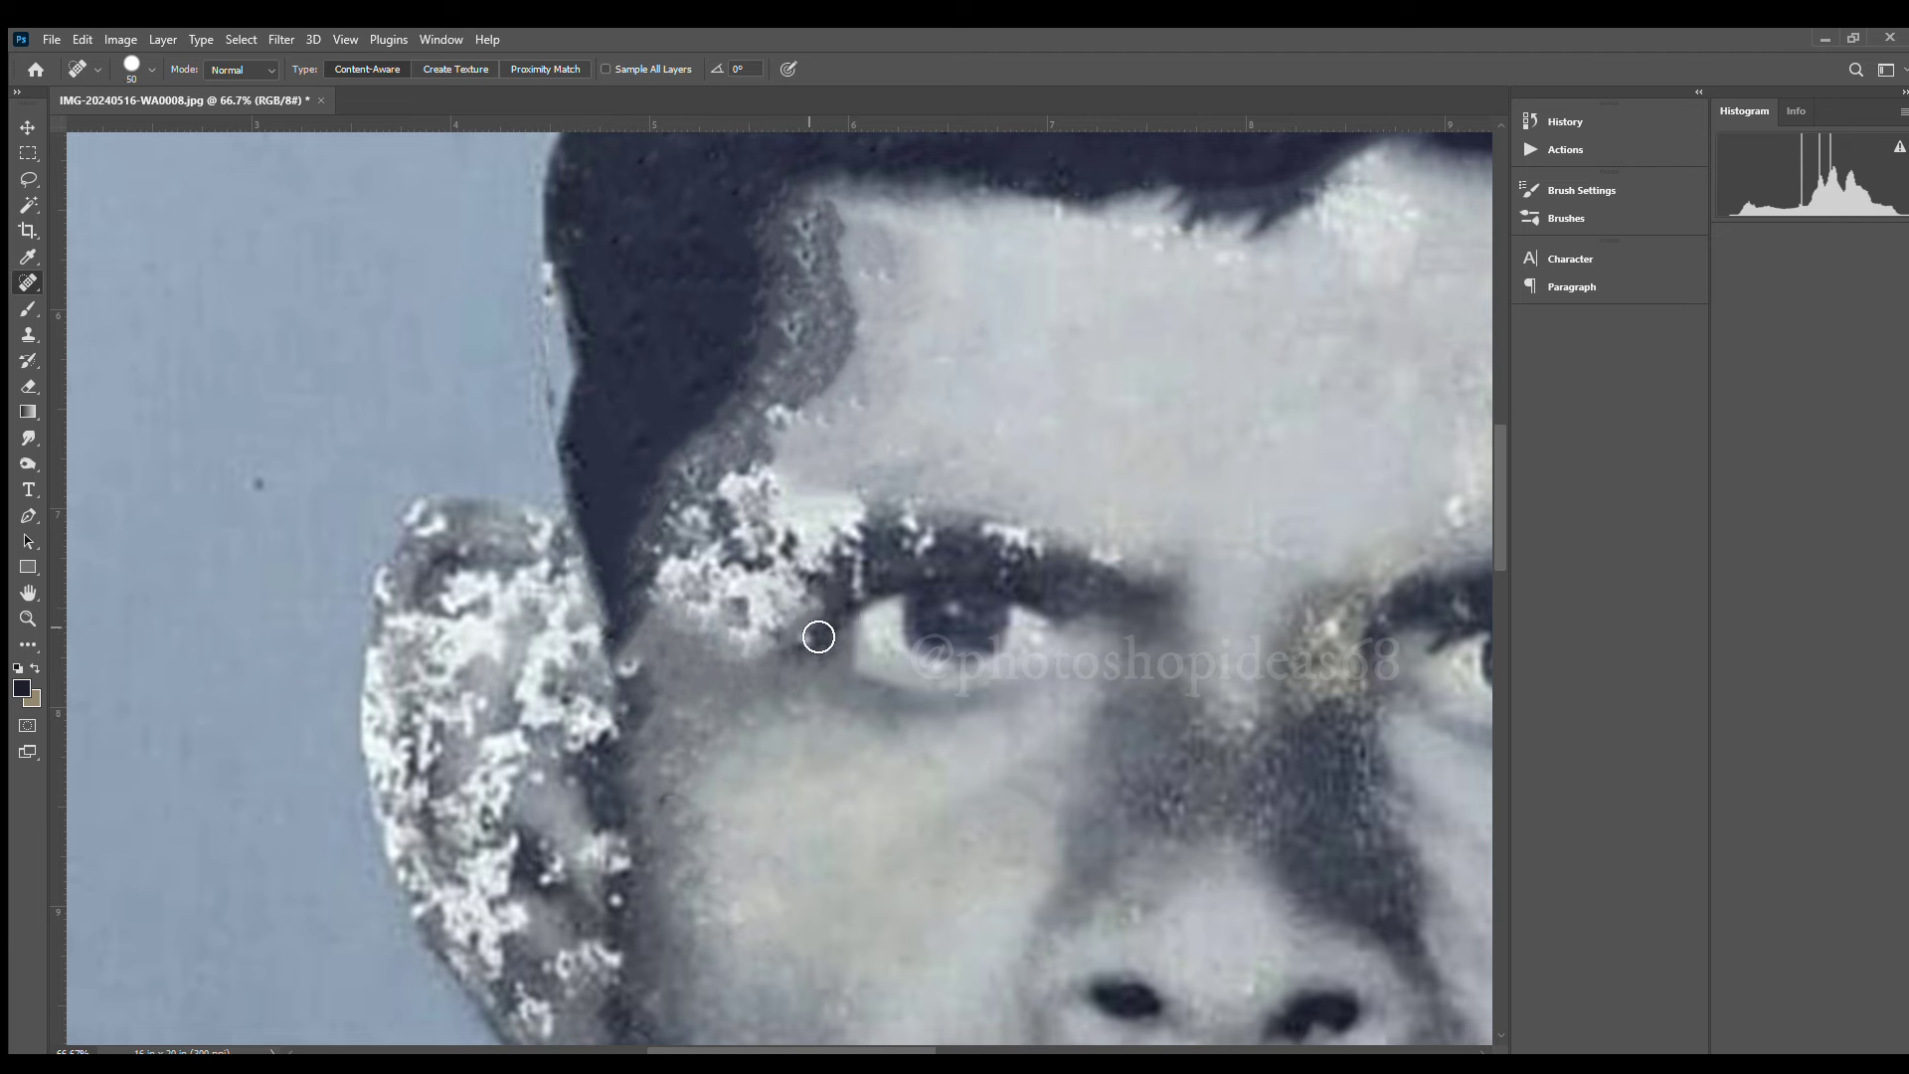
drag(1093, 583, 806, 602)
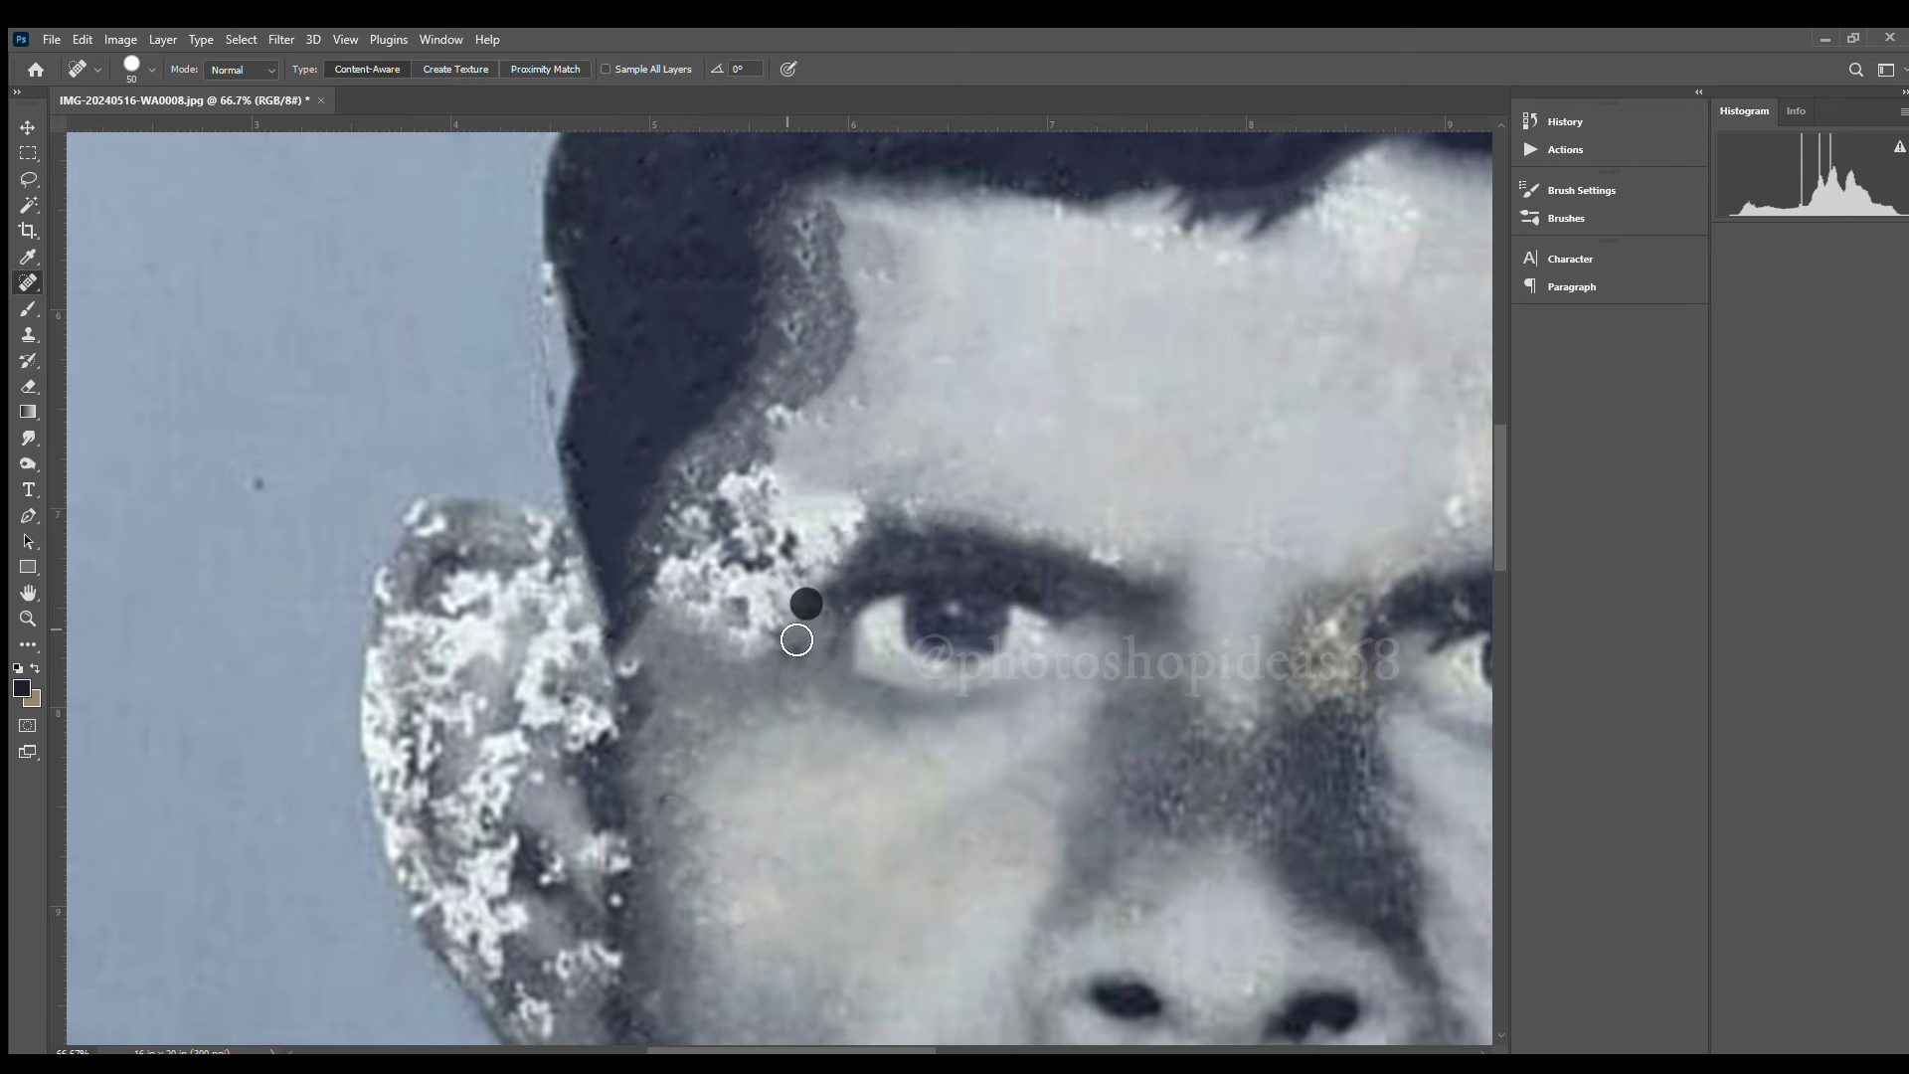
key(bracketright)
key(bracketright)
key(bracketright)
drag(865, 481, 759, 520)
mouse_move(800, 453)
mouse_down()
mouse_move(844, 511)
mouse_move(753, 538)
mouse_move(647, 696)
mouse_up()
mouse_move(874, 511)
mouse_down()
mouse_move(736, 690)
mouse_move(809, 660)
mouse_move(785, 557)
mouse_up()
Clean up the ear's top edge with the Spot Healing Brush
key(ctrl+minus)
key(ctrl+plus)
mouse_move(728, 465)
mouse_down()
mouse_move(763, 630)
mouse_move(766, 562)
mouse_up()
scroll(766, 562, up, 3)
Heal the lower ear, then drop the white shirt layer onto the portrait
drag(746, 647, 800, 743)
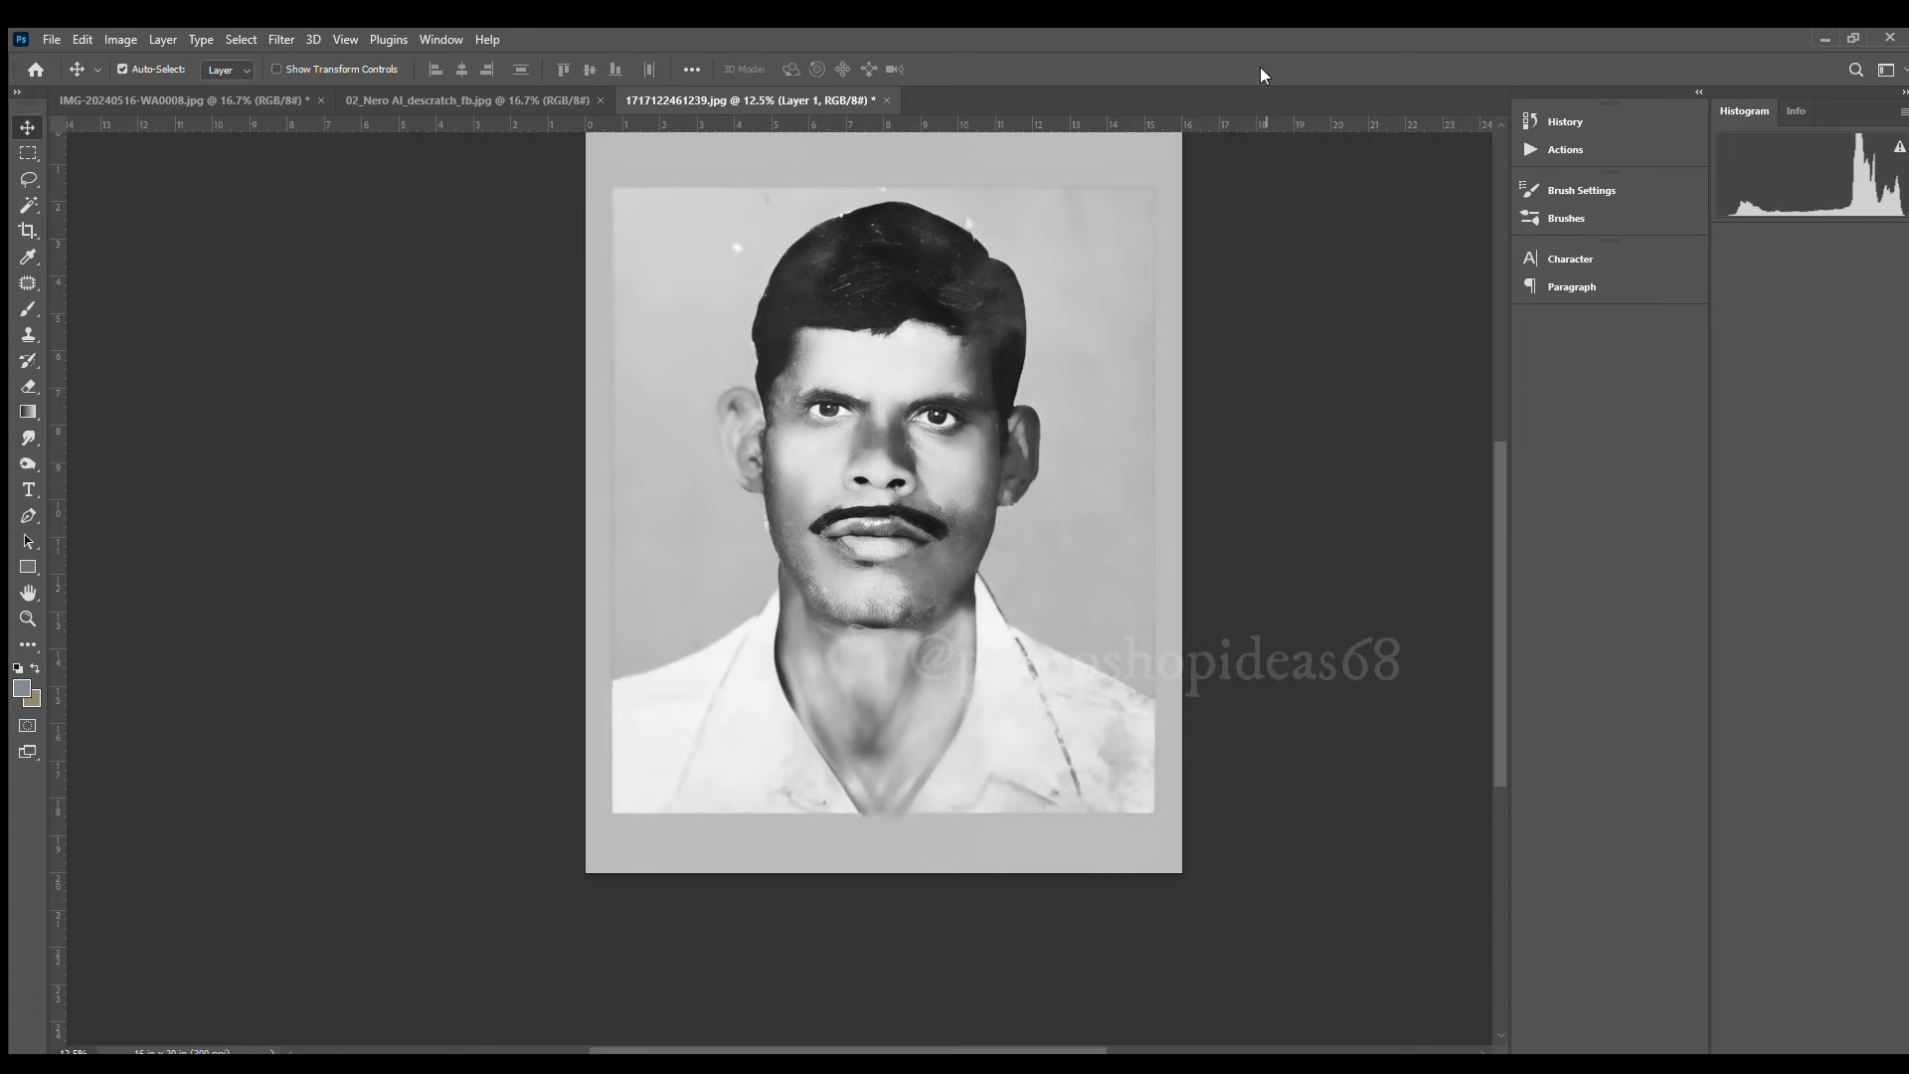
mouse_move(835, 358)
mouse_down()
mouse_move(839, 212)
mouse_move(768, 107)
mouse_up()
drag(915, 666, 916, 668)
key(ctrl+t)
drag(774, 523, 773, 491)
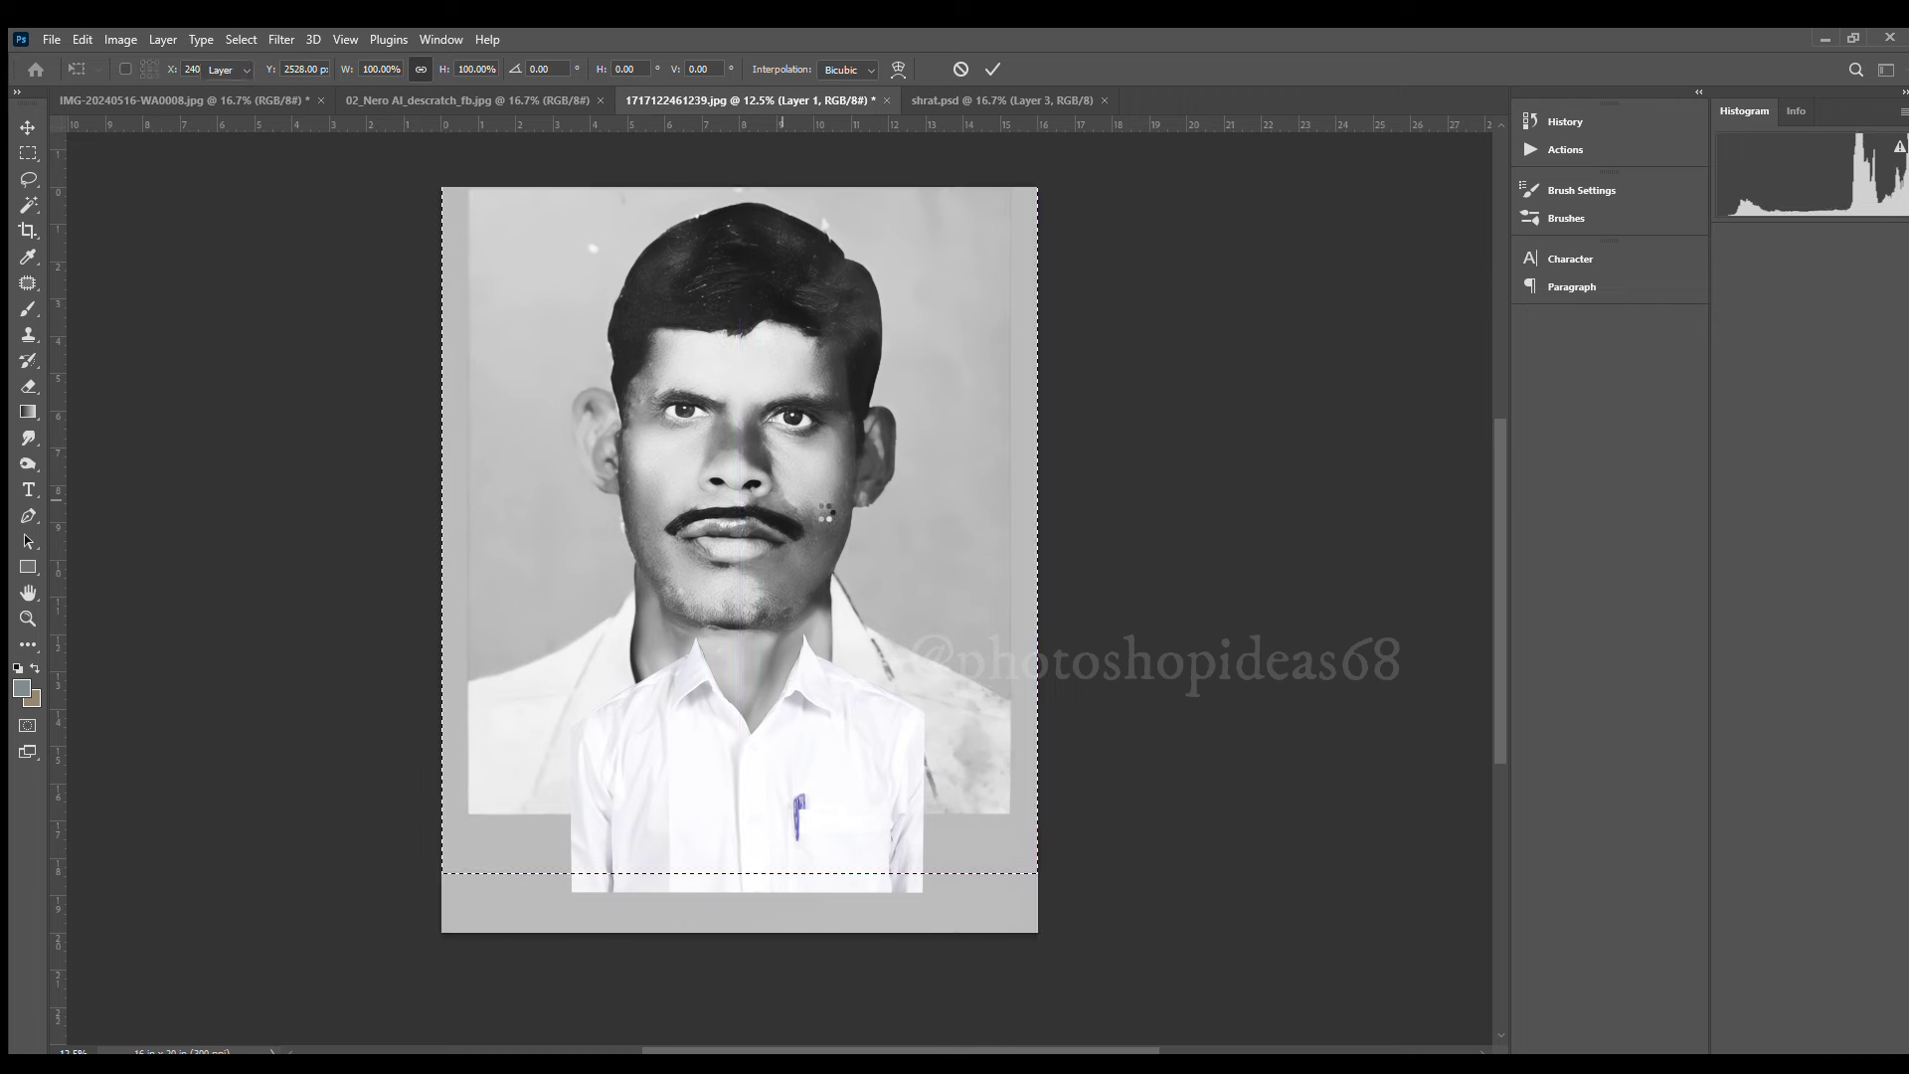
key(Return)
Scale the shirt and position it just below the chin
key(ctrl+t)
mouse_move(924, 632)
mouse_down()
mouse_move(937, 661)
mouse_move(940, 634)
mouse_up()
key(Return)
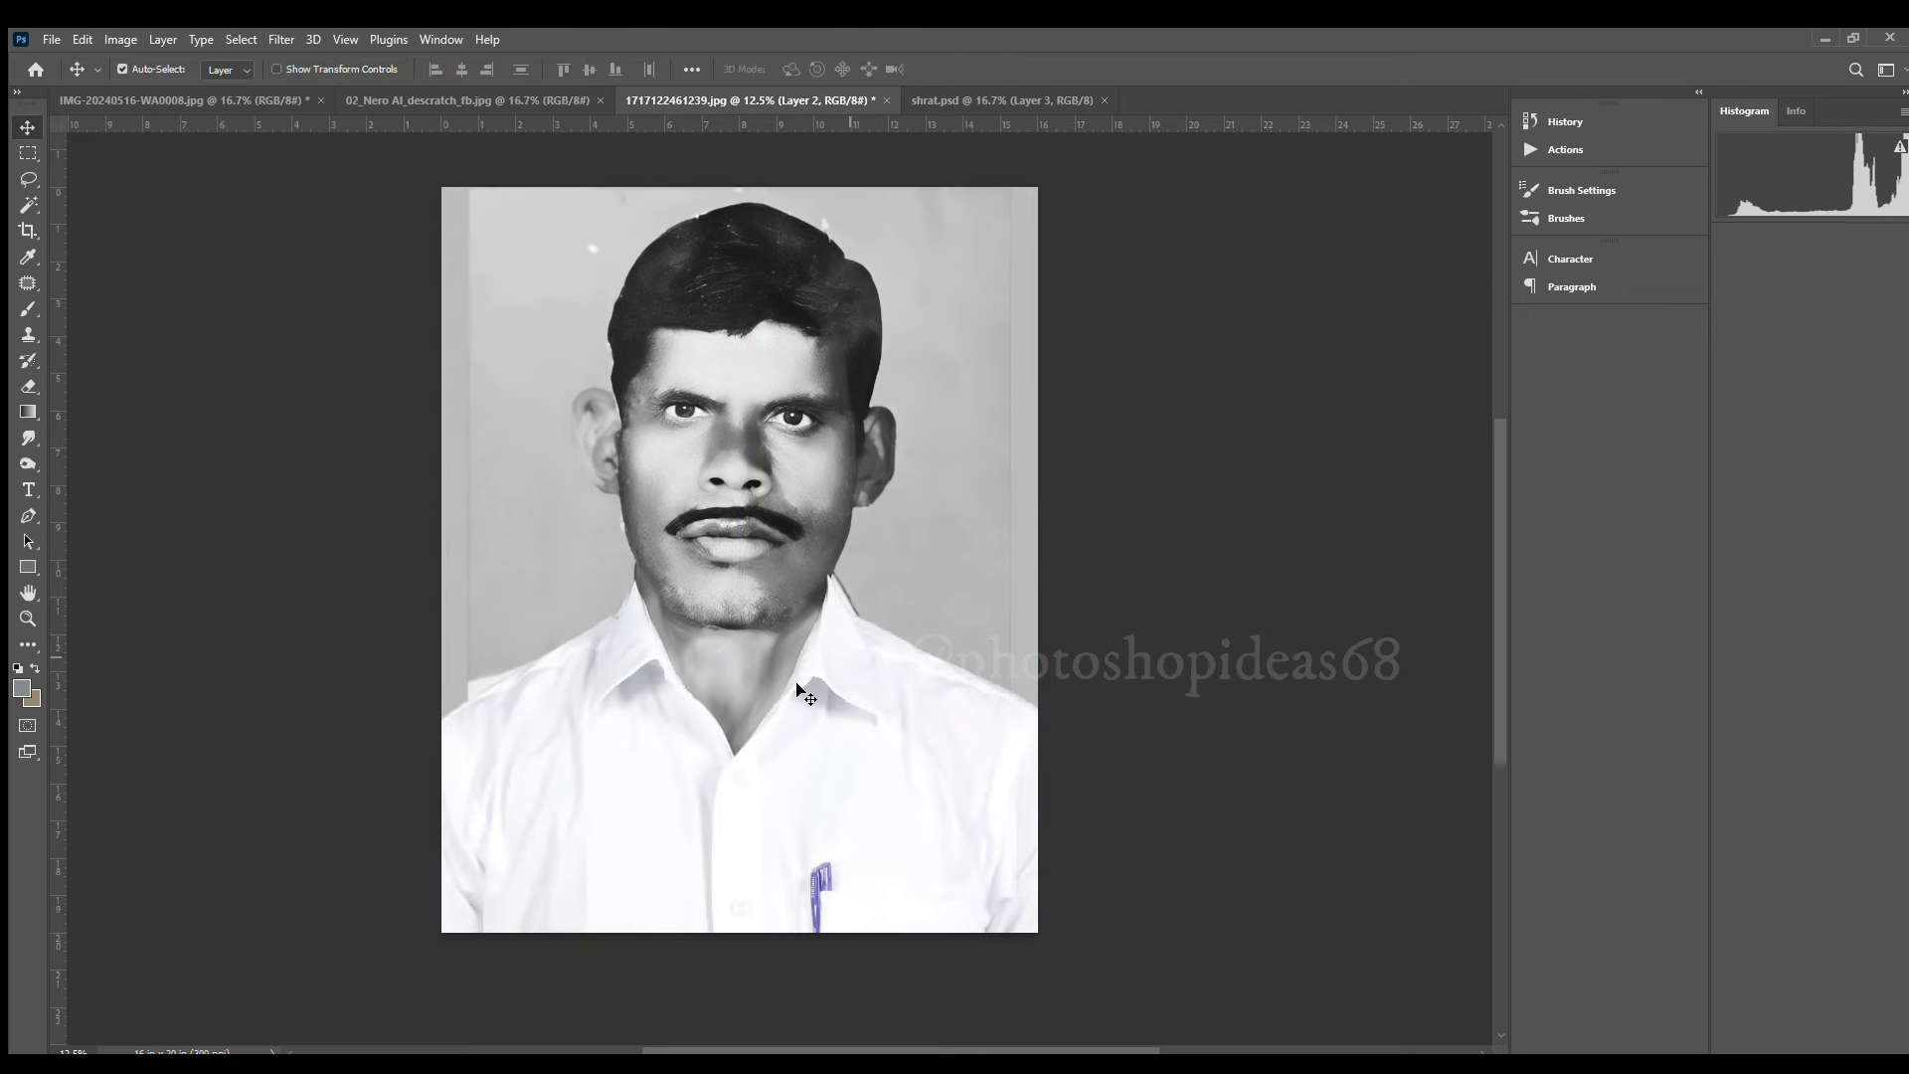
scroll(943, 771, up, 2)
drag(995, 843, 1069, 723)
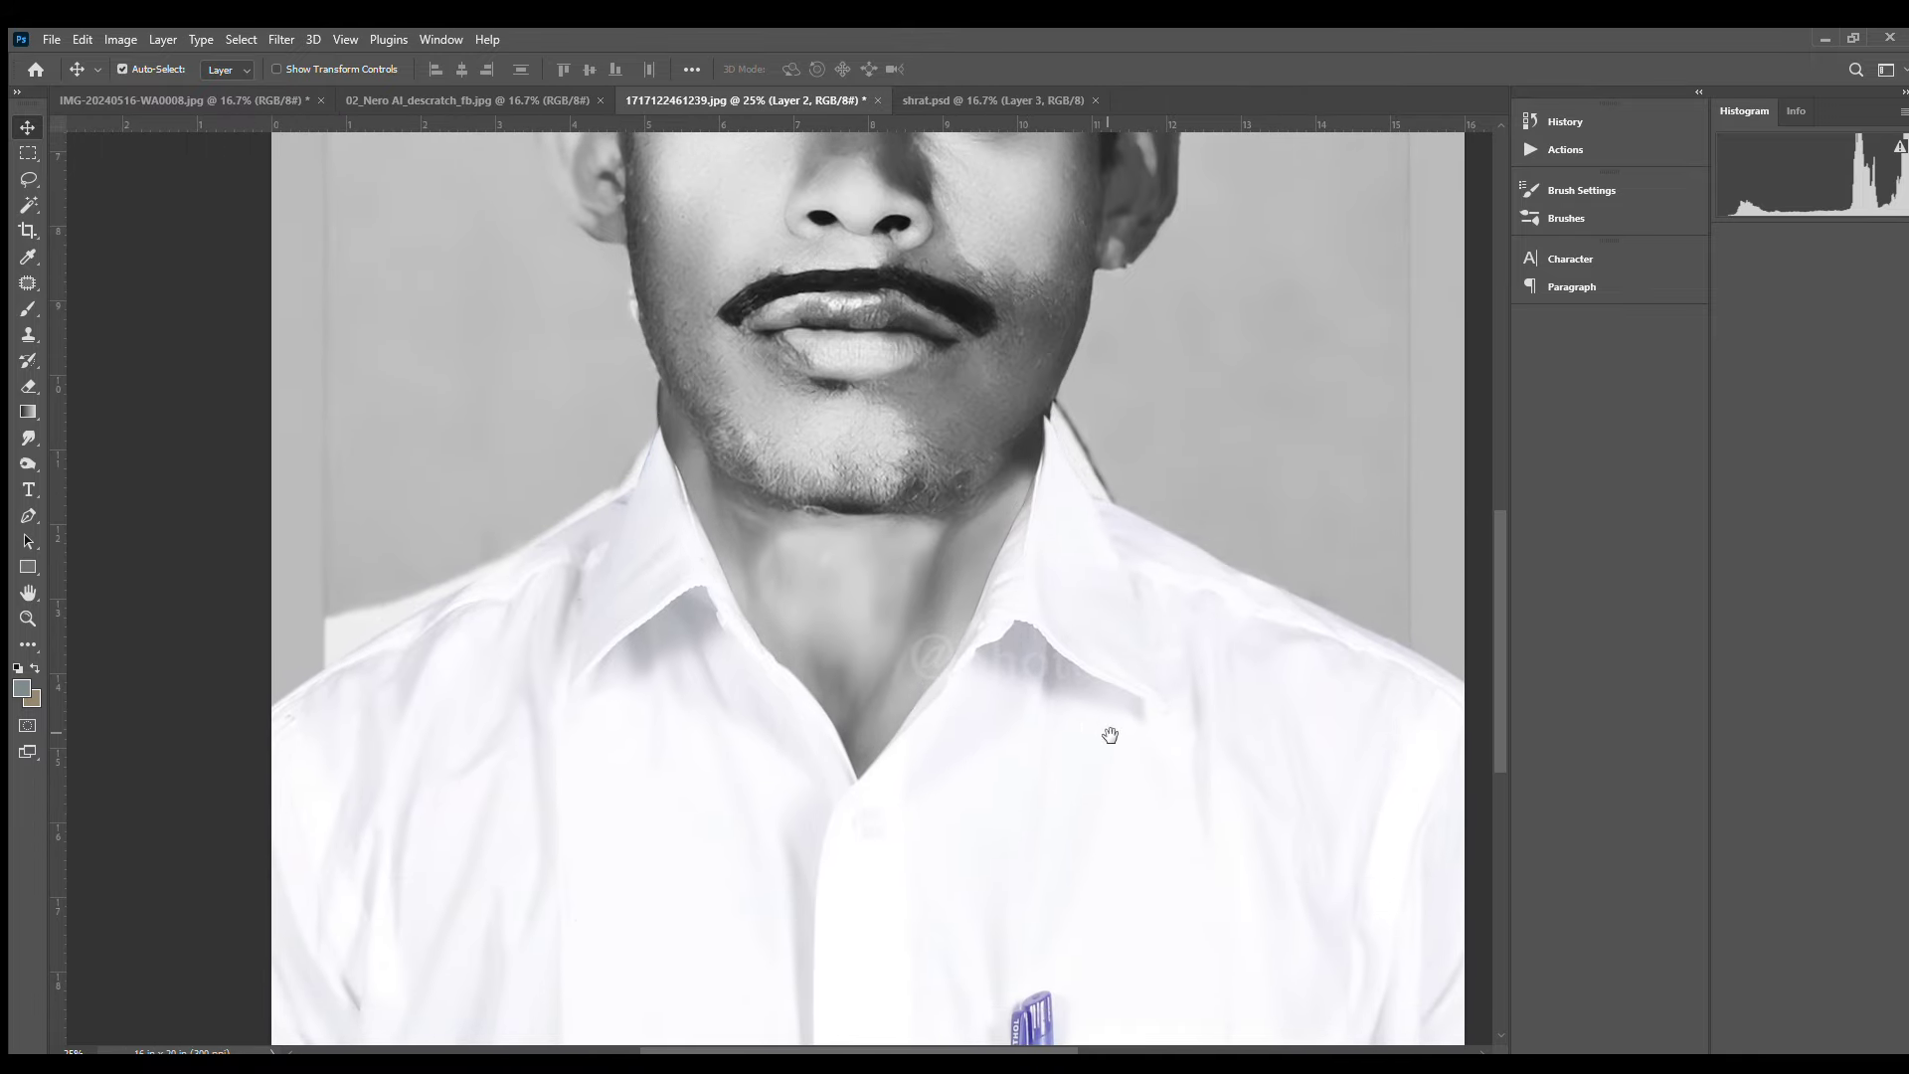
drag(1107, 733, 883, 714)
key(ctrl+minus)
key(ctrl+t)
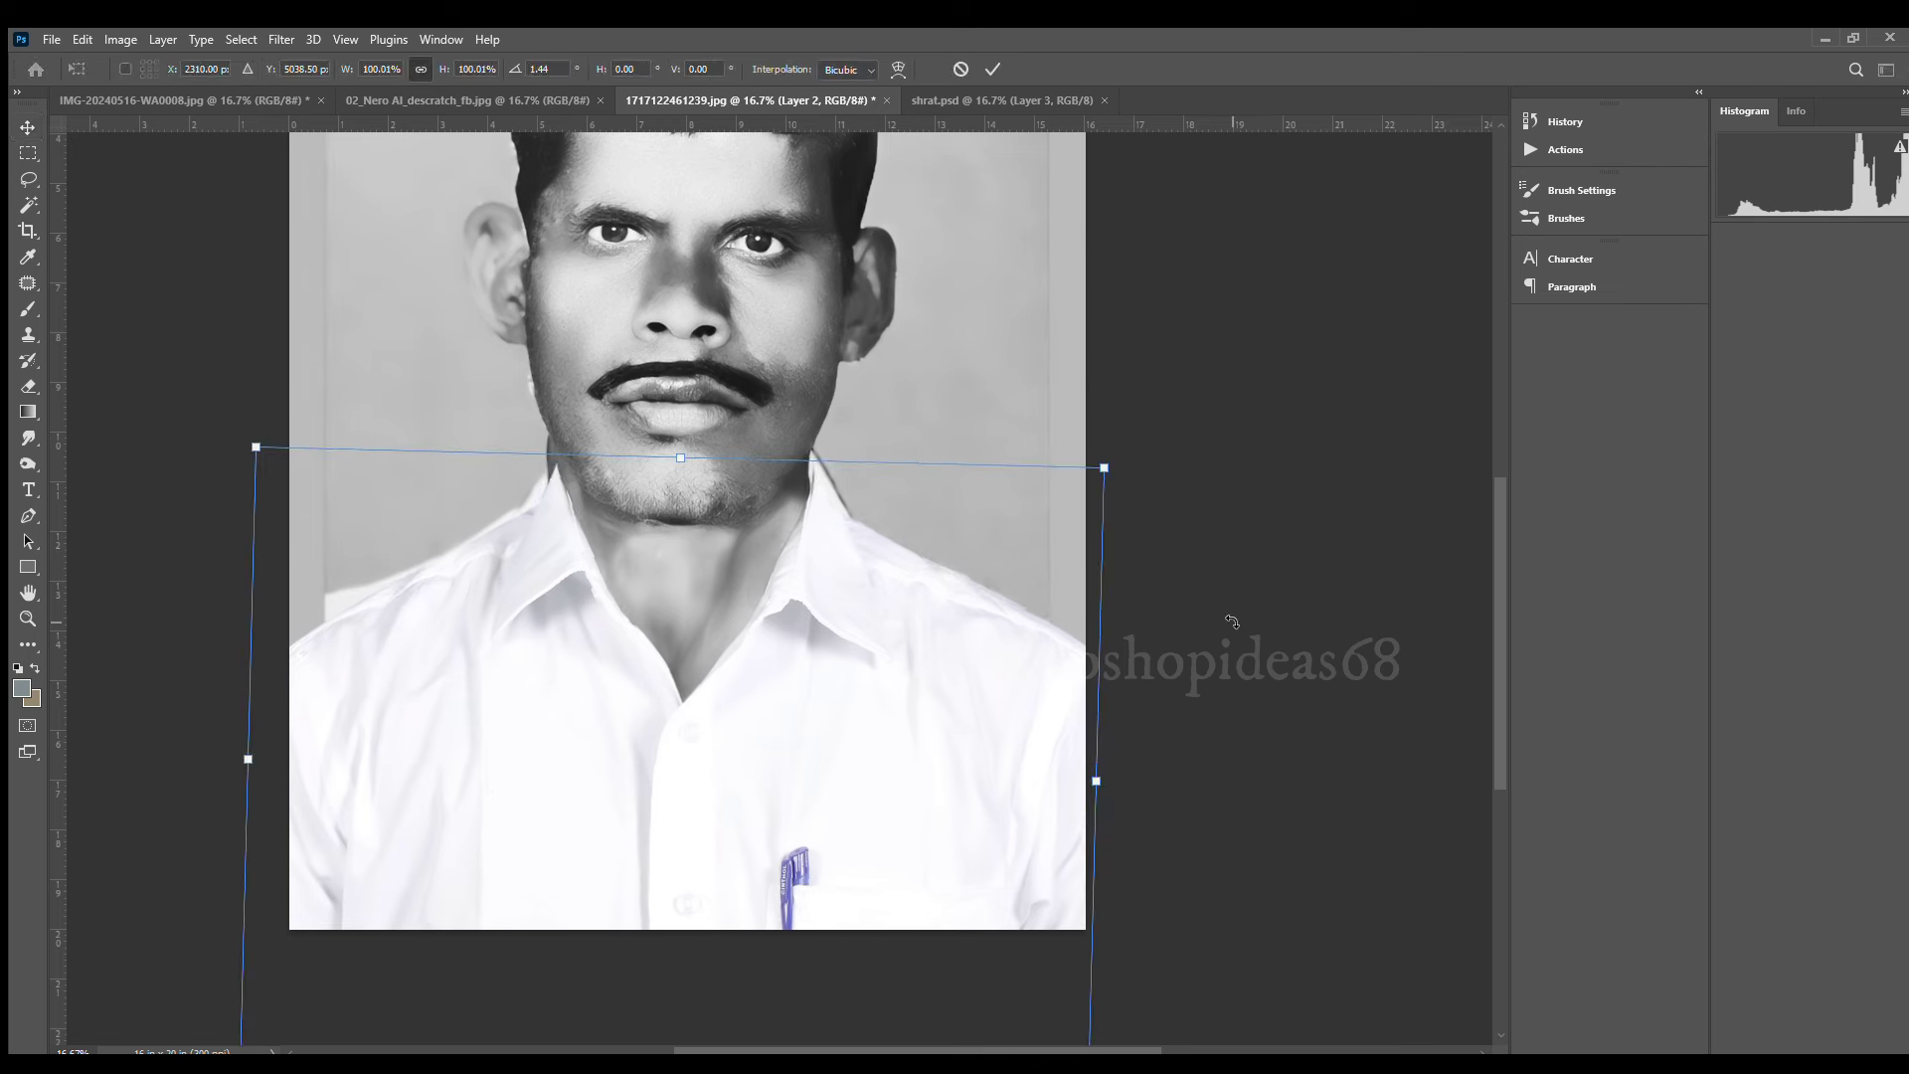
drag(1151, 483, 1115, 449)
key(Return)
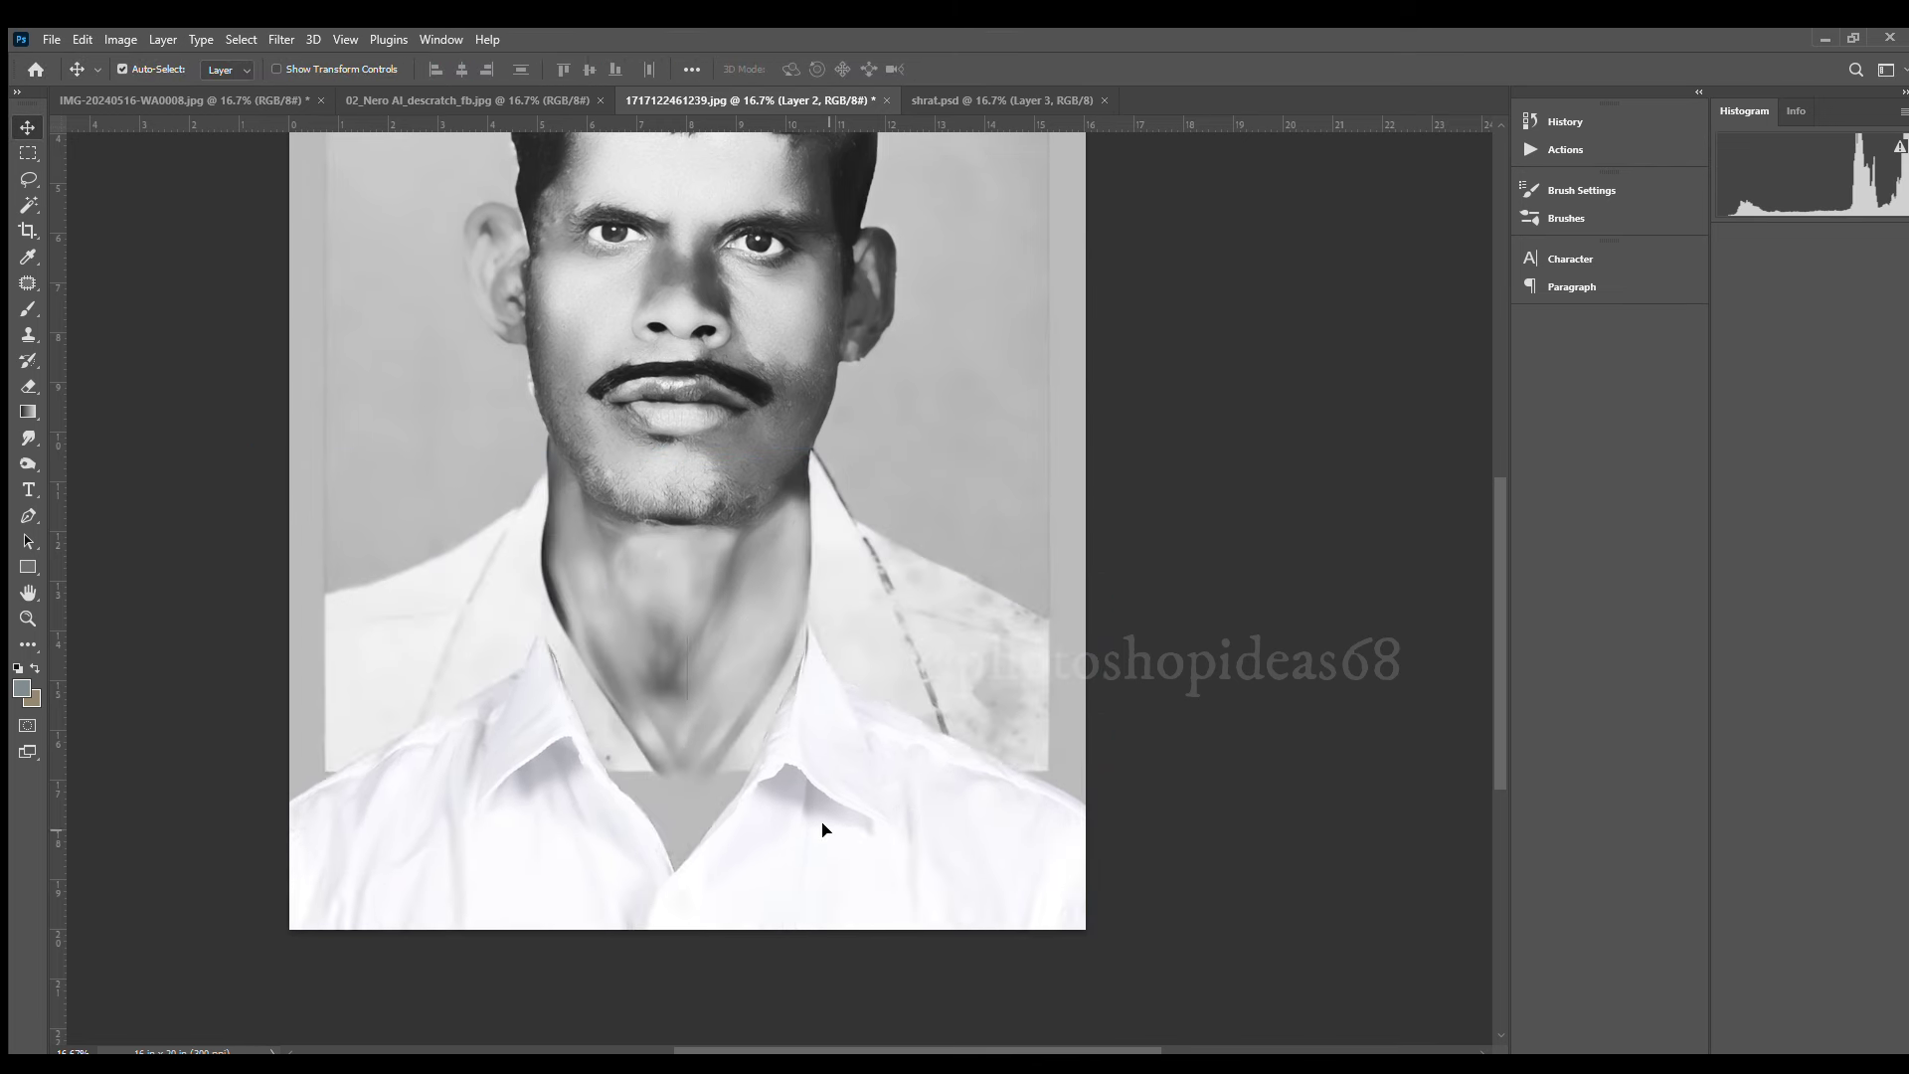
Marquee the left part of the shirt and warp its collar to fit the neck
key(m)
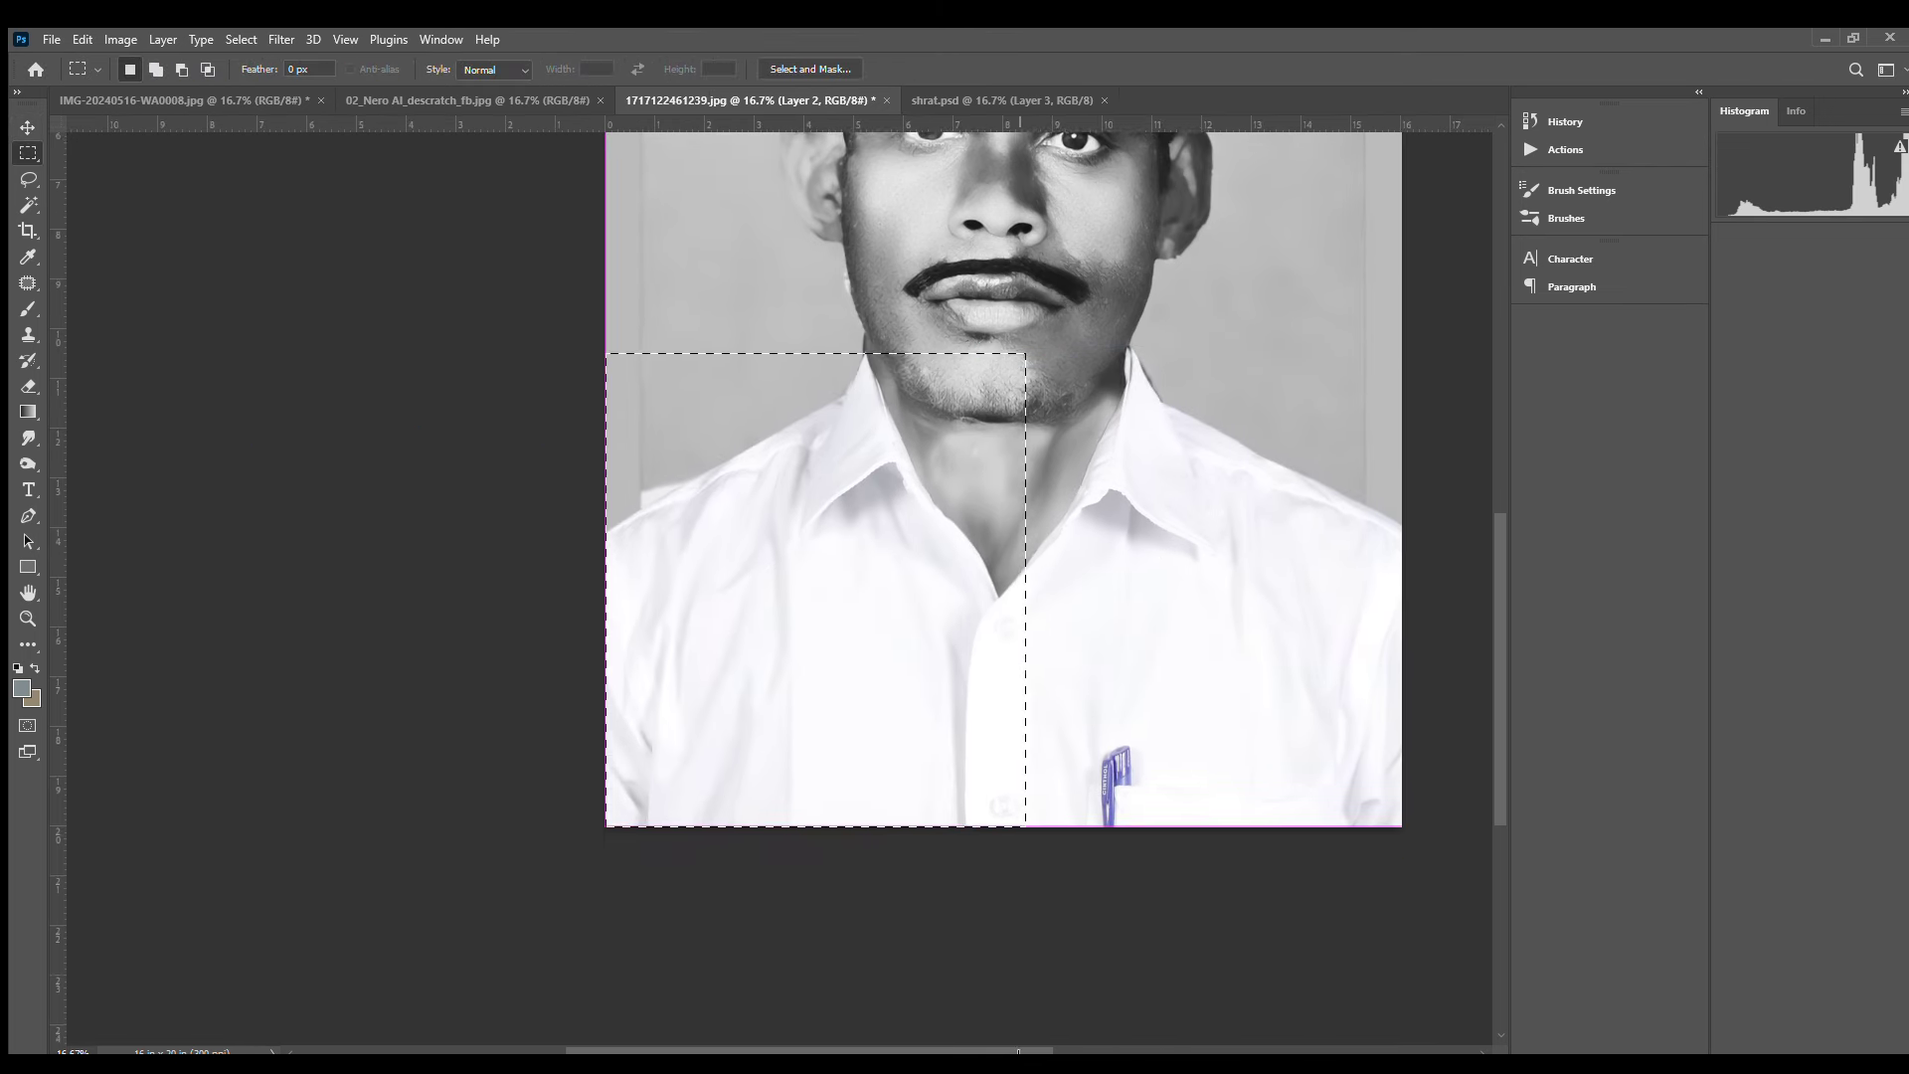
drag(600, 418, 1019, 954)
key(ctrl+t)
mouse_move(687, 491)
mouse_down()
mouse_move(682, 394)
mouse_move(840, 639)
mouse_up()
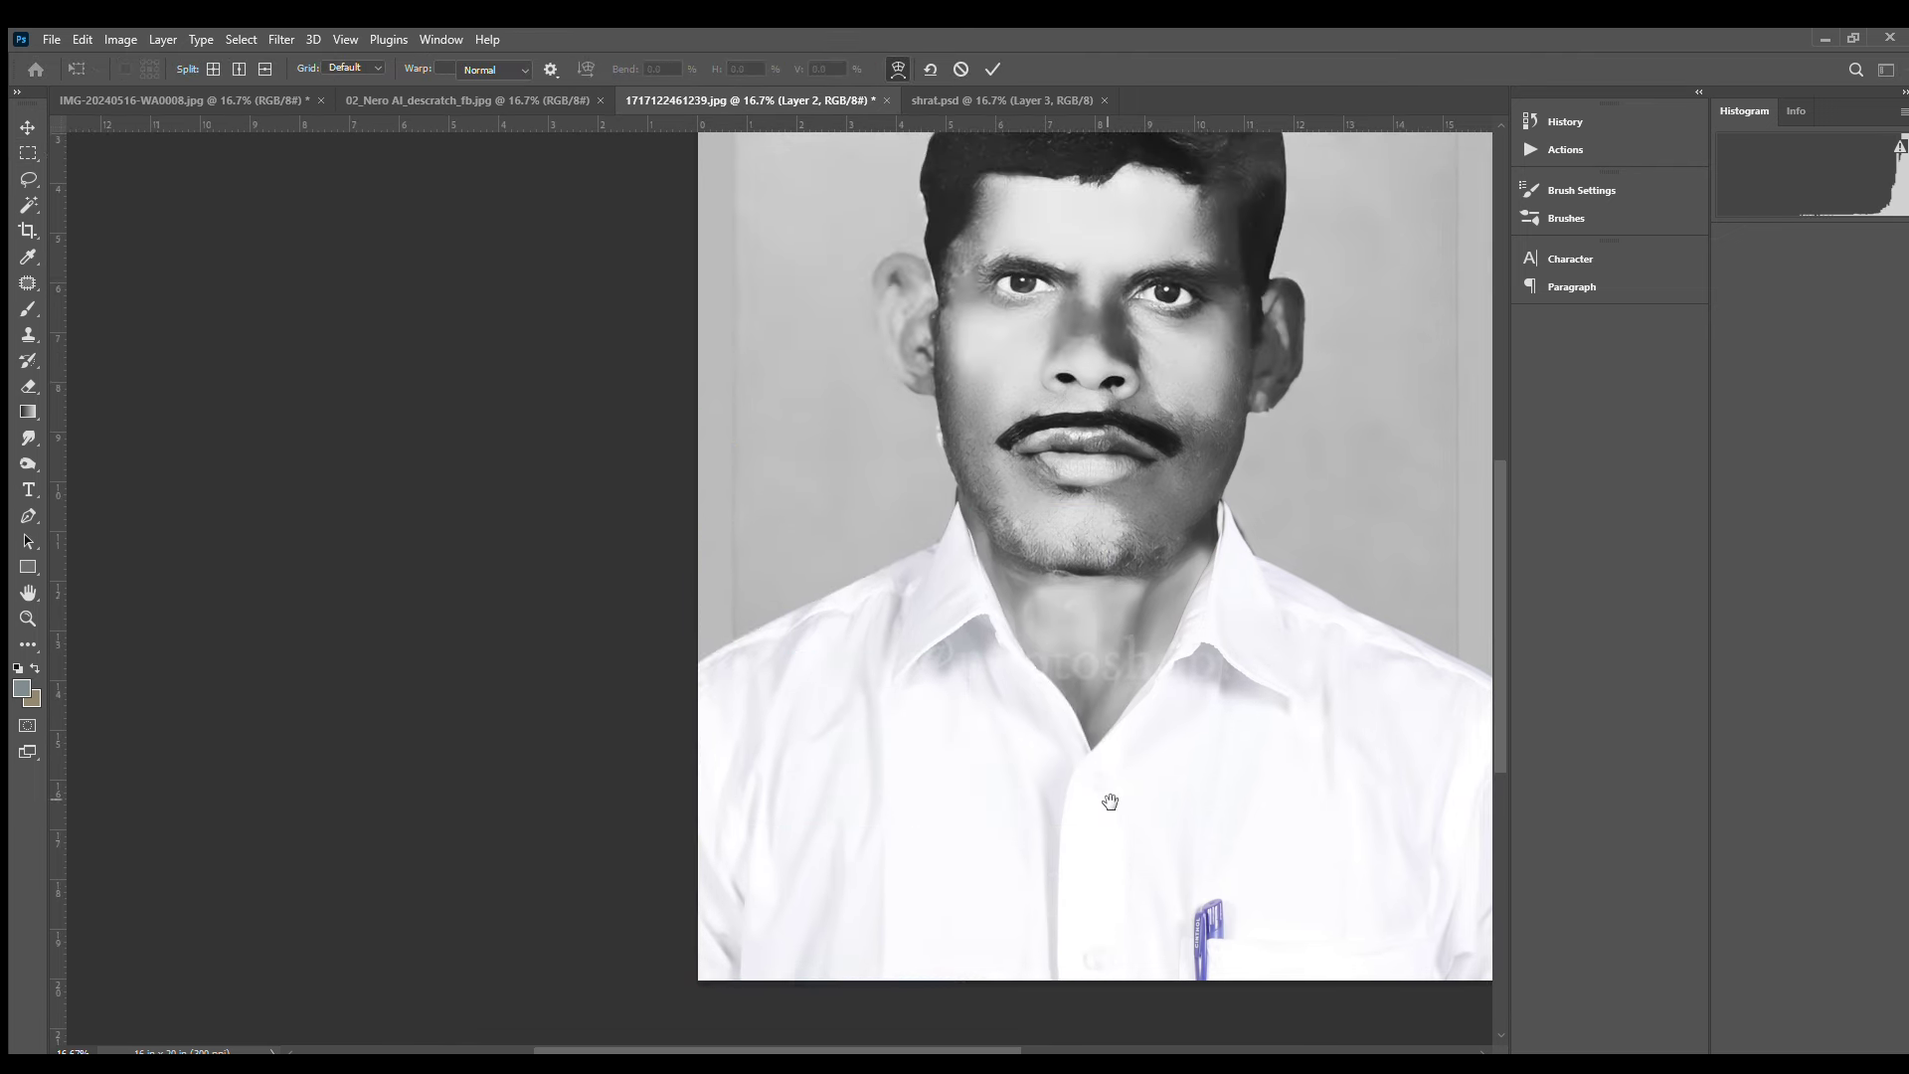
key(Return)
Warp the right collar, curving its top edge to follow the neck
drag(1111, 801, 691, 934)
key(ctrl+t)
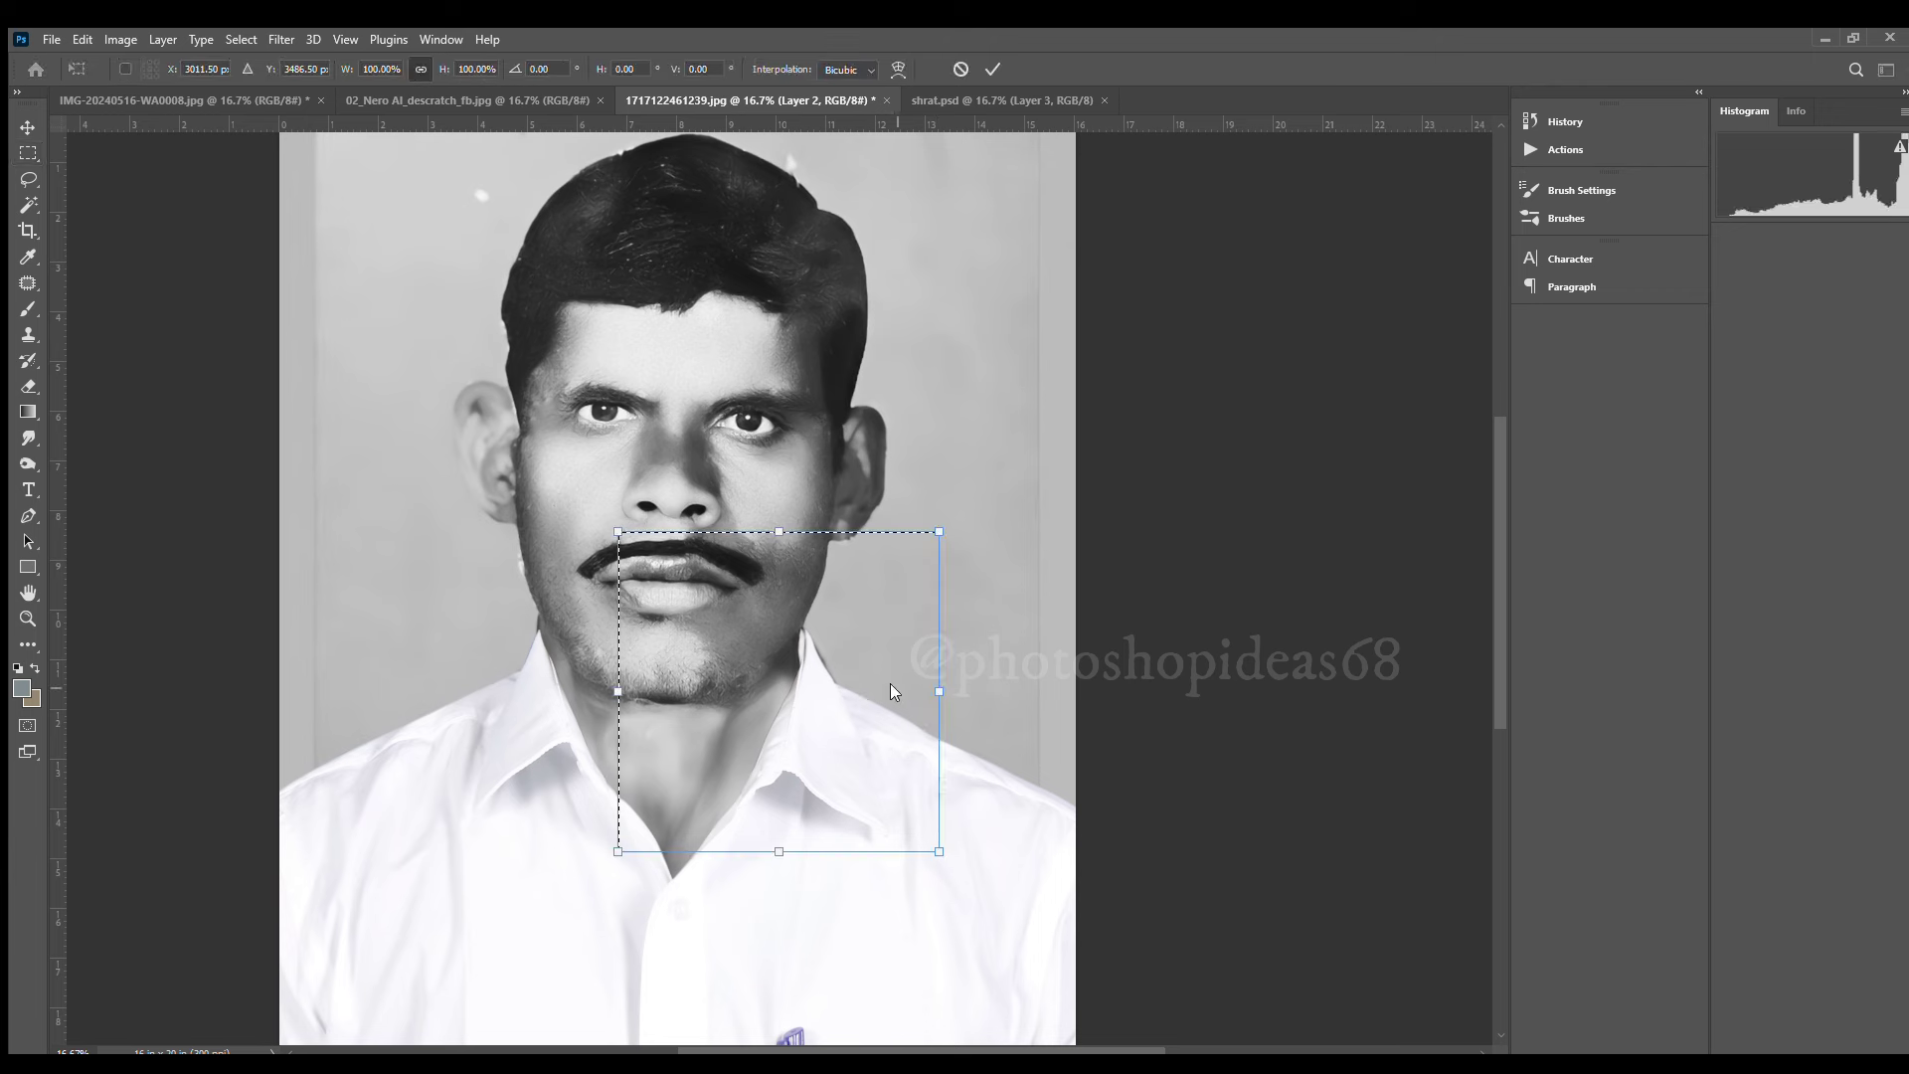
mouse_move(833, 531)
mouse_down()
mouse_move(853, 500)
mouse_move(733, 644)
mouse_up()
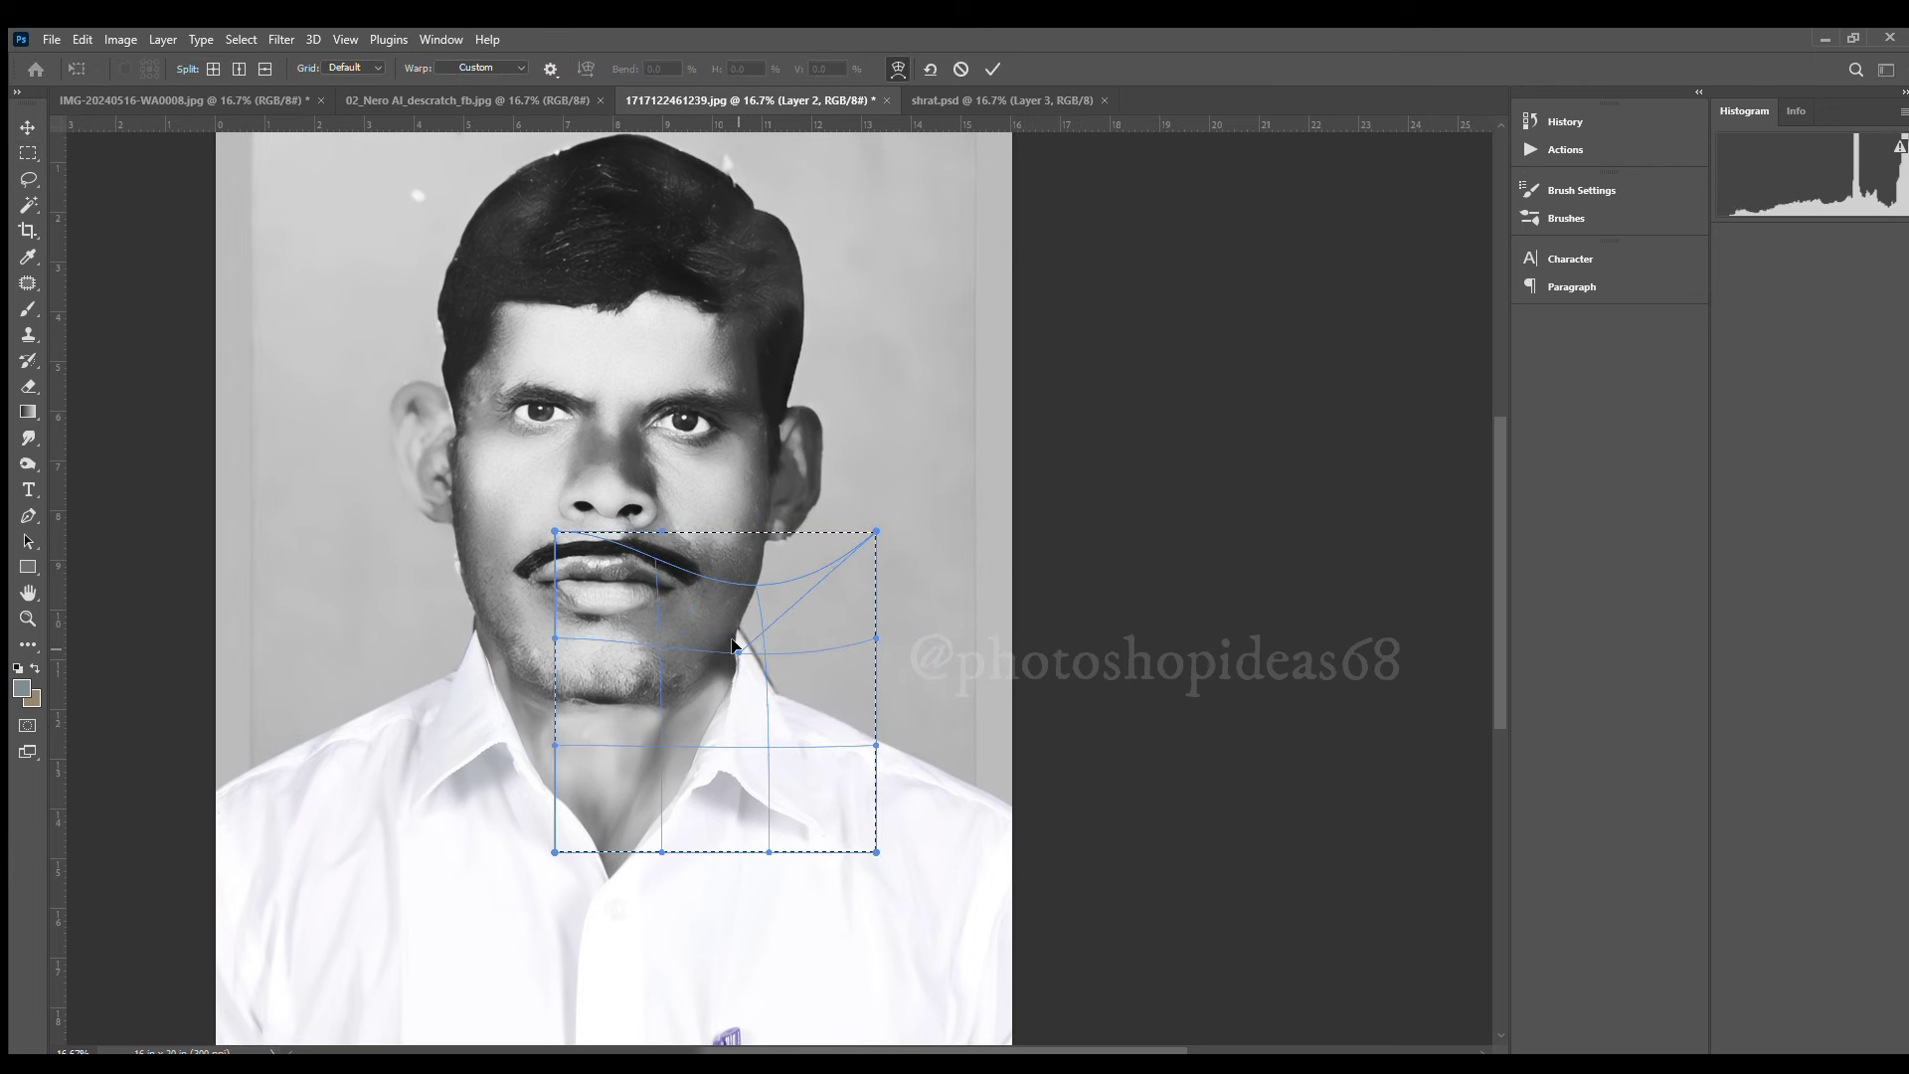
drag(763, 652, 1024, 701)
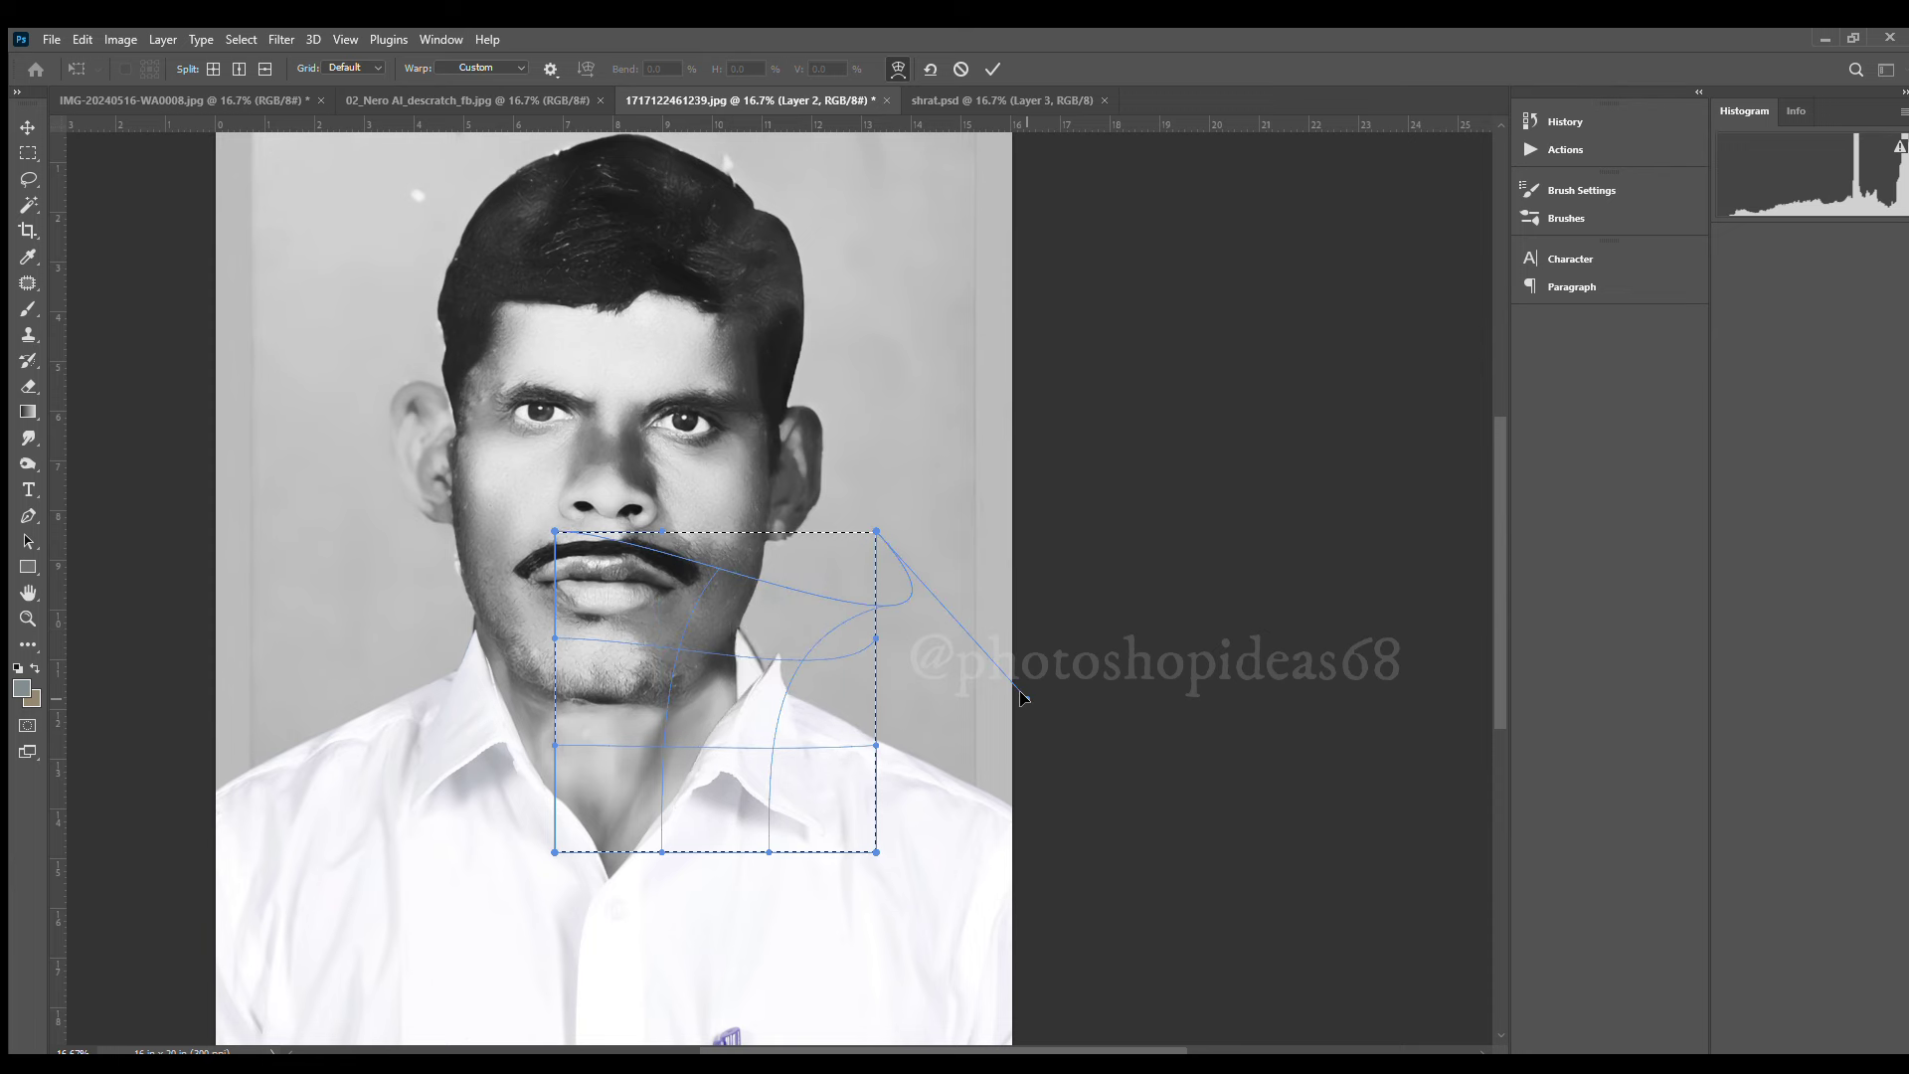
key(ctrl+plus)
key(ctrl+plus)
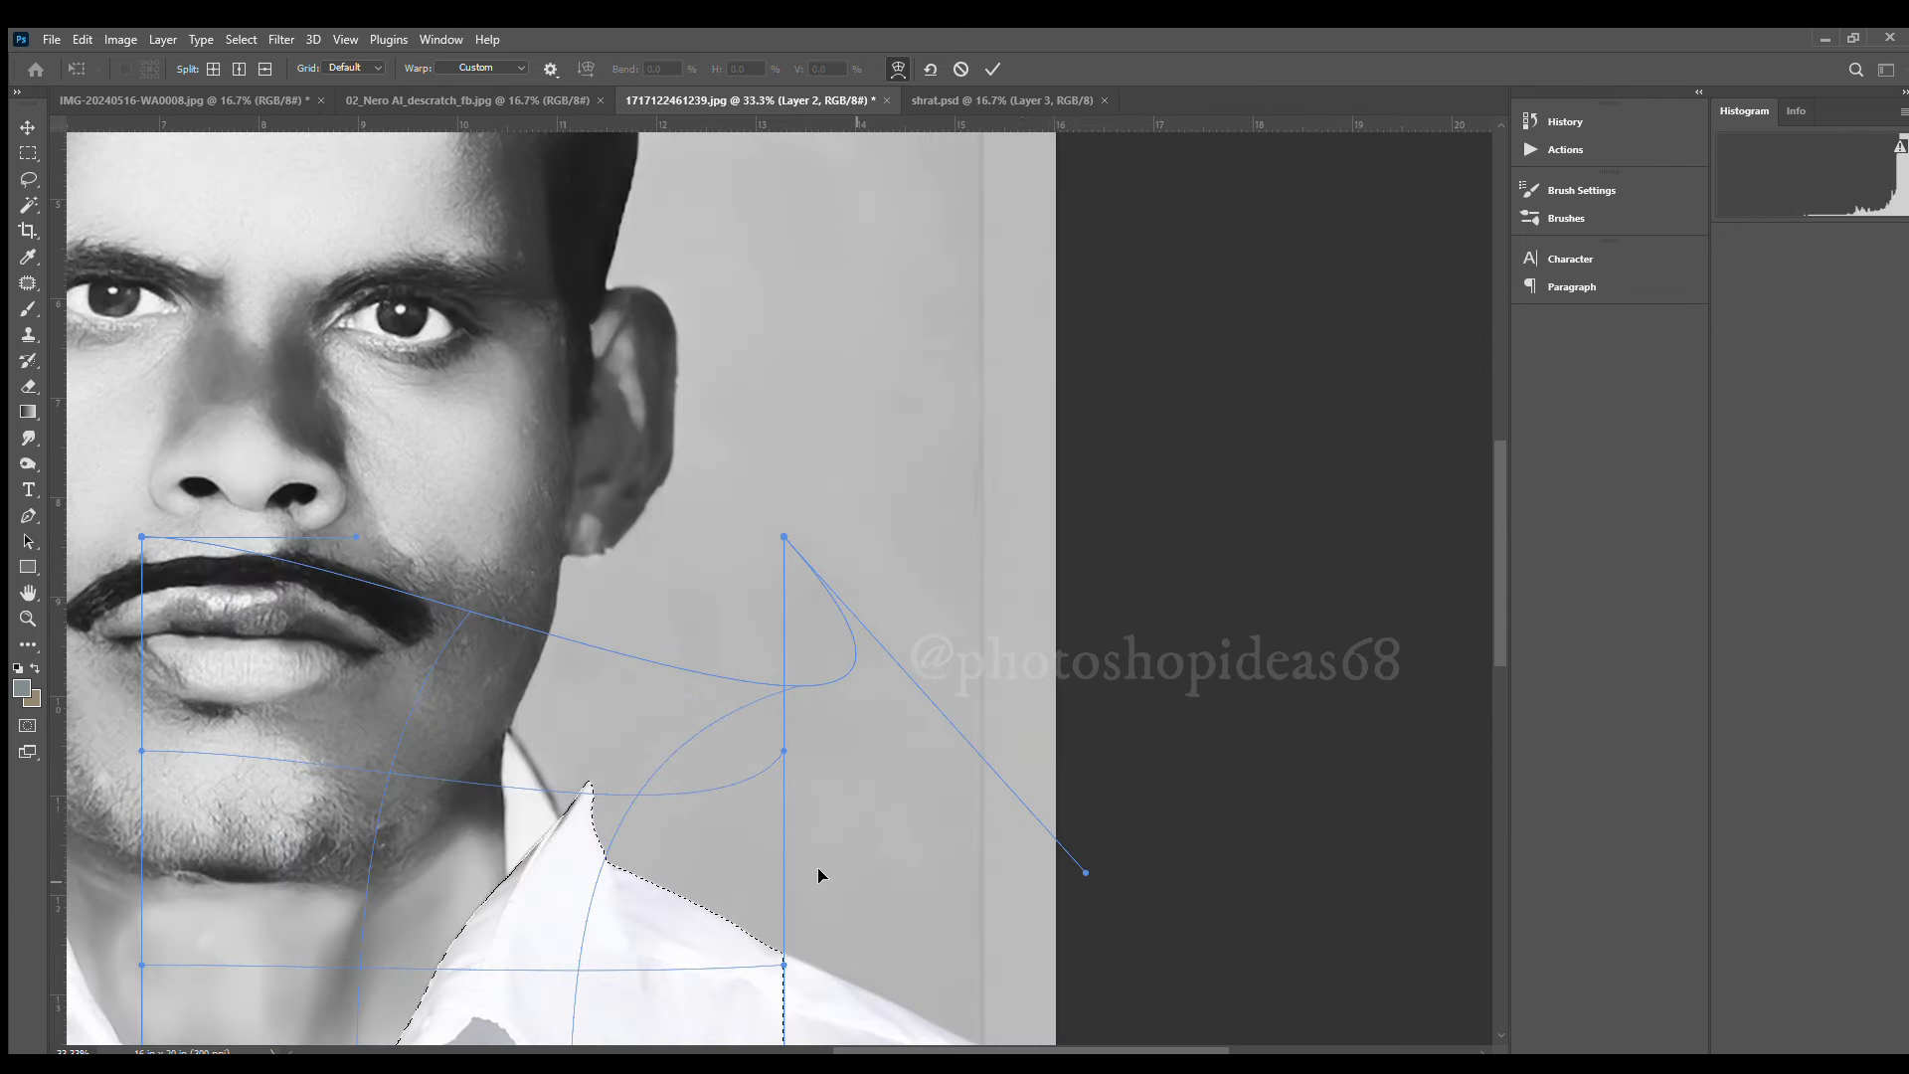
key(Return)
Select the area beside the right collar, reshape it to meet the neck, and deselect
key(m)
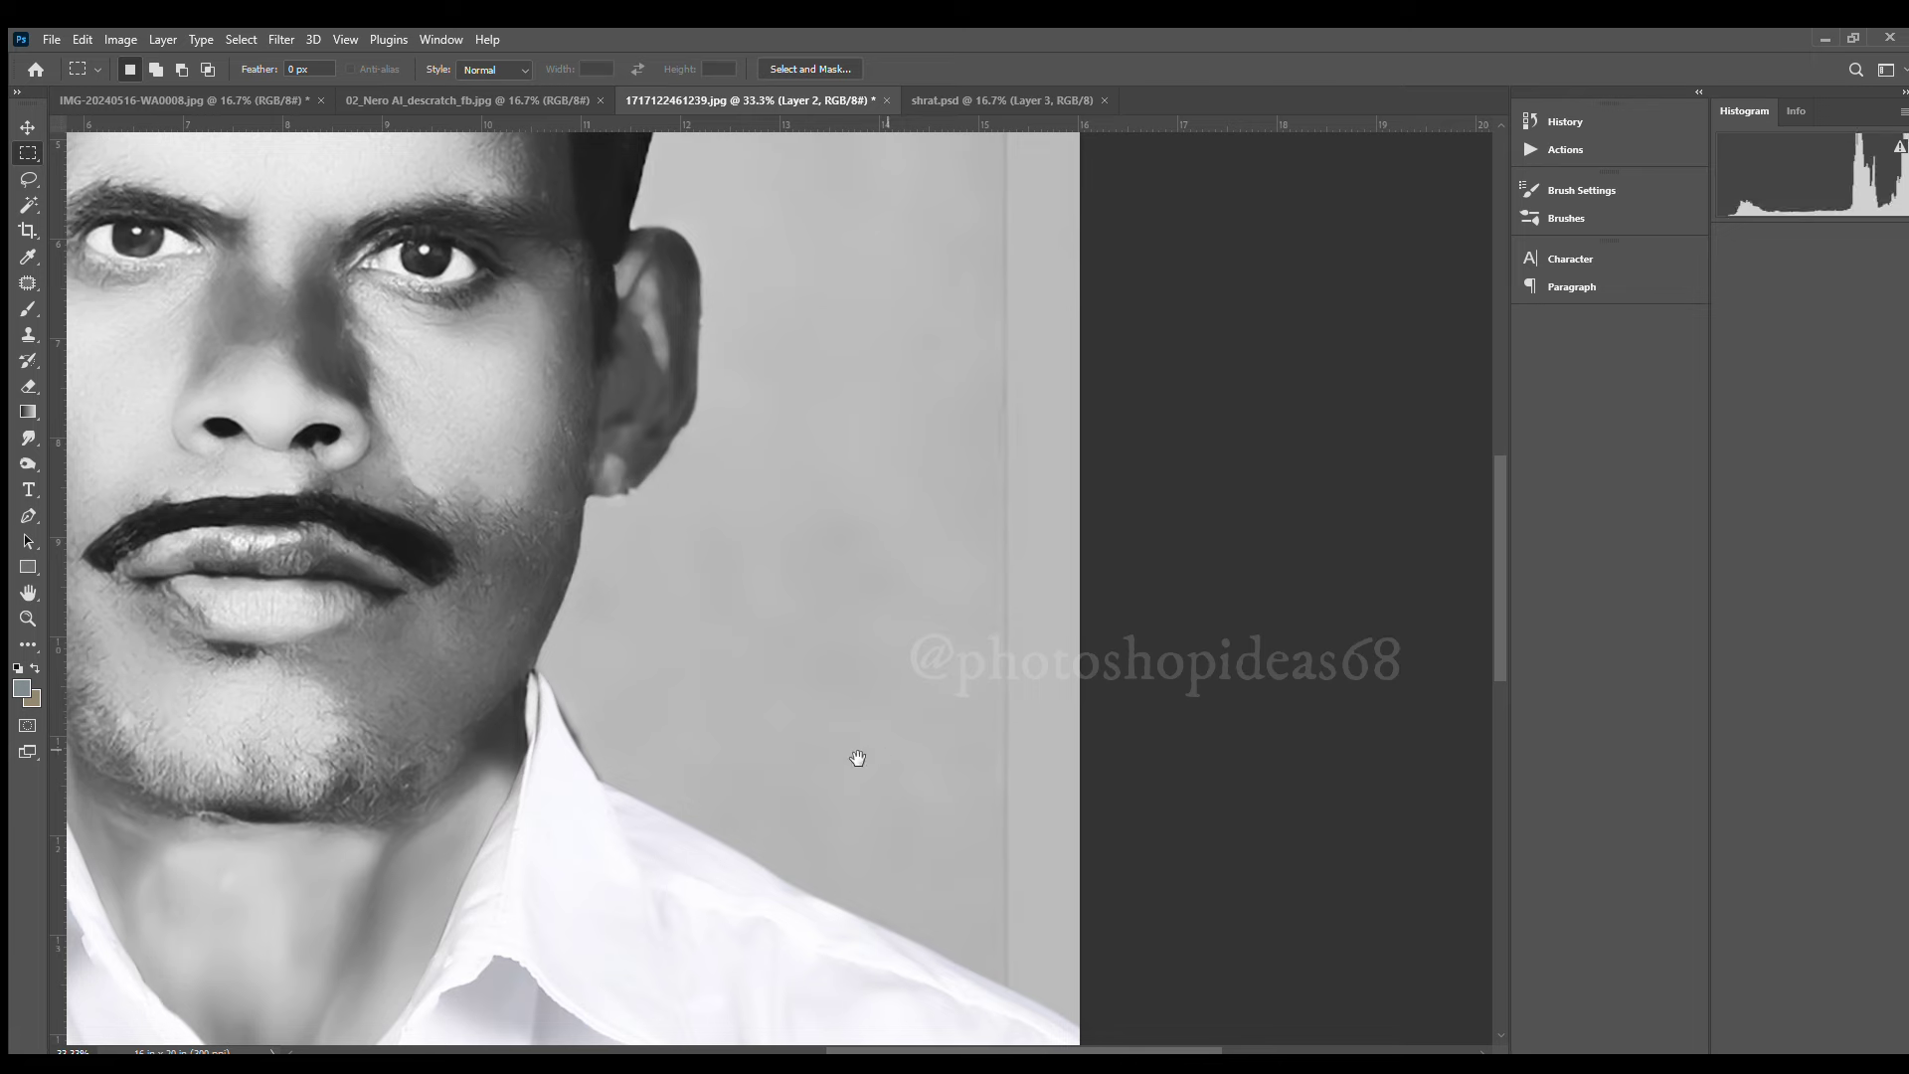
key(ctrl+plus)
drag(385, 527, 743, 1042)
key(ctrl+t)
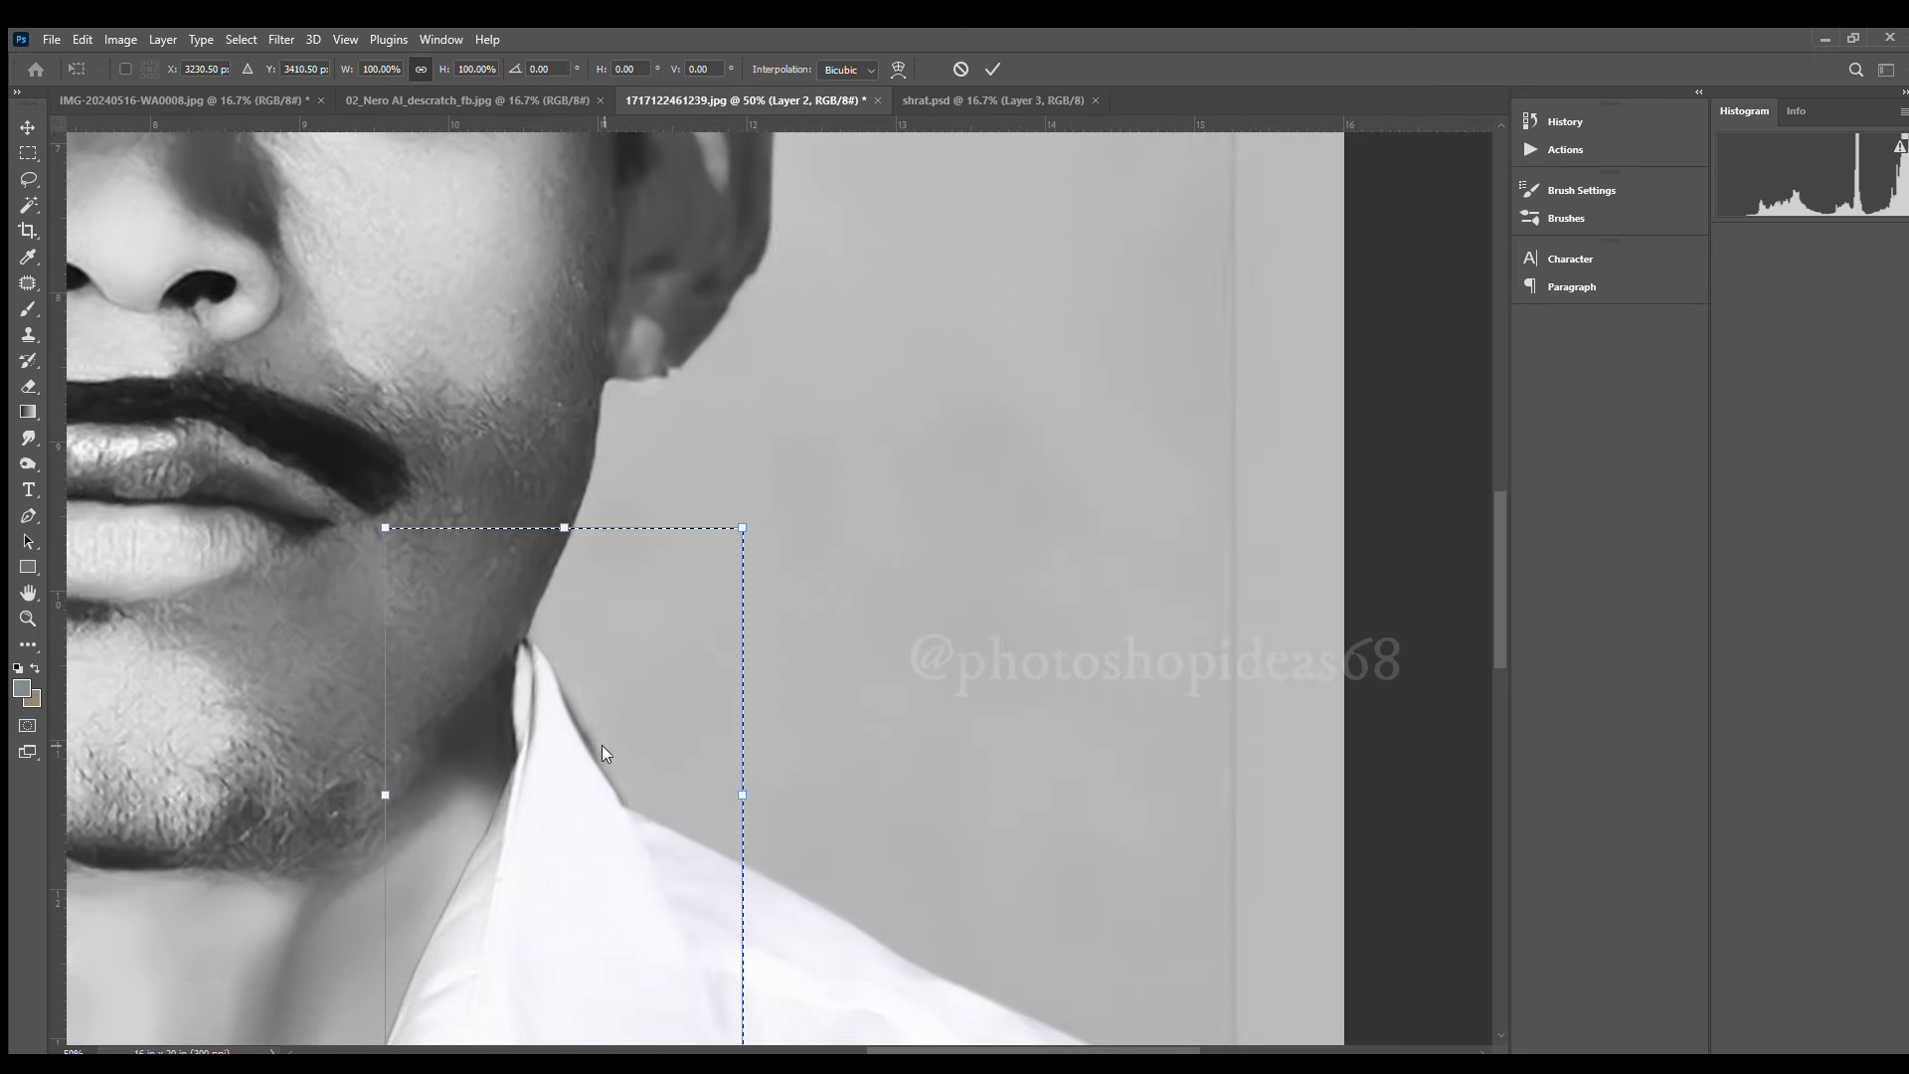
drag(541, 725, 519, 703)
key(Return)
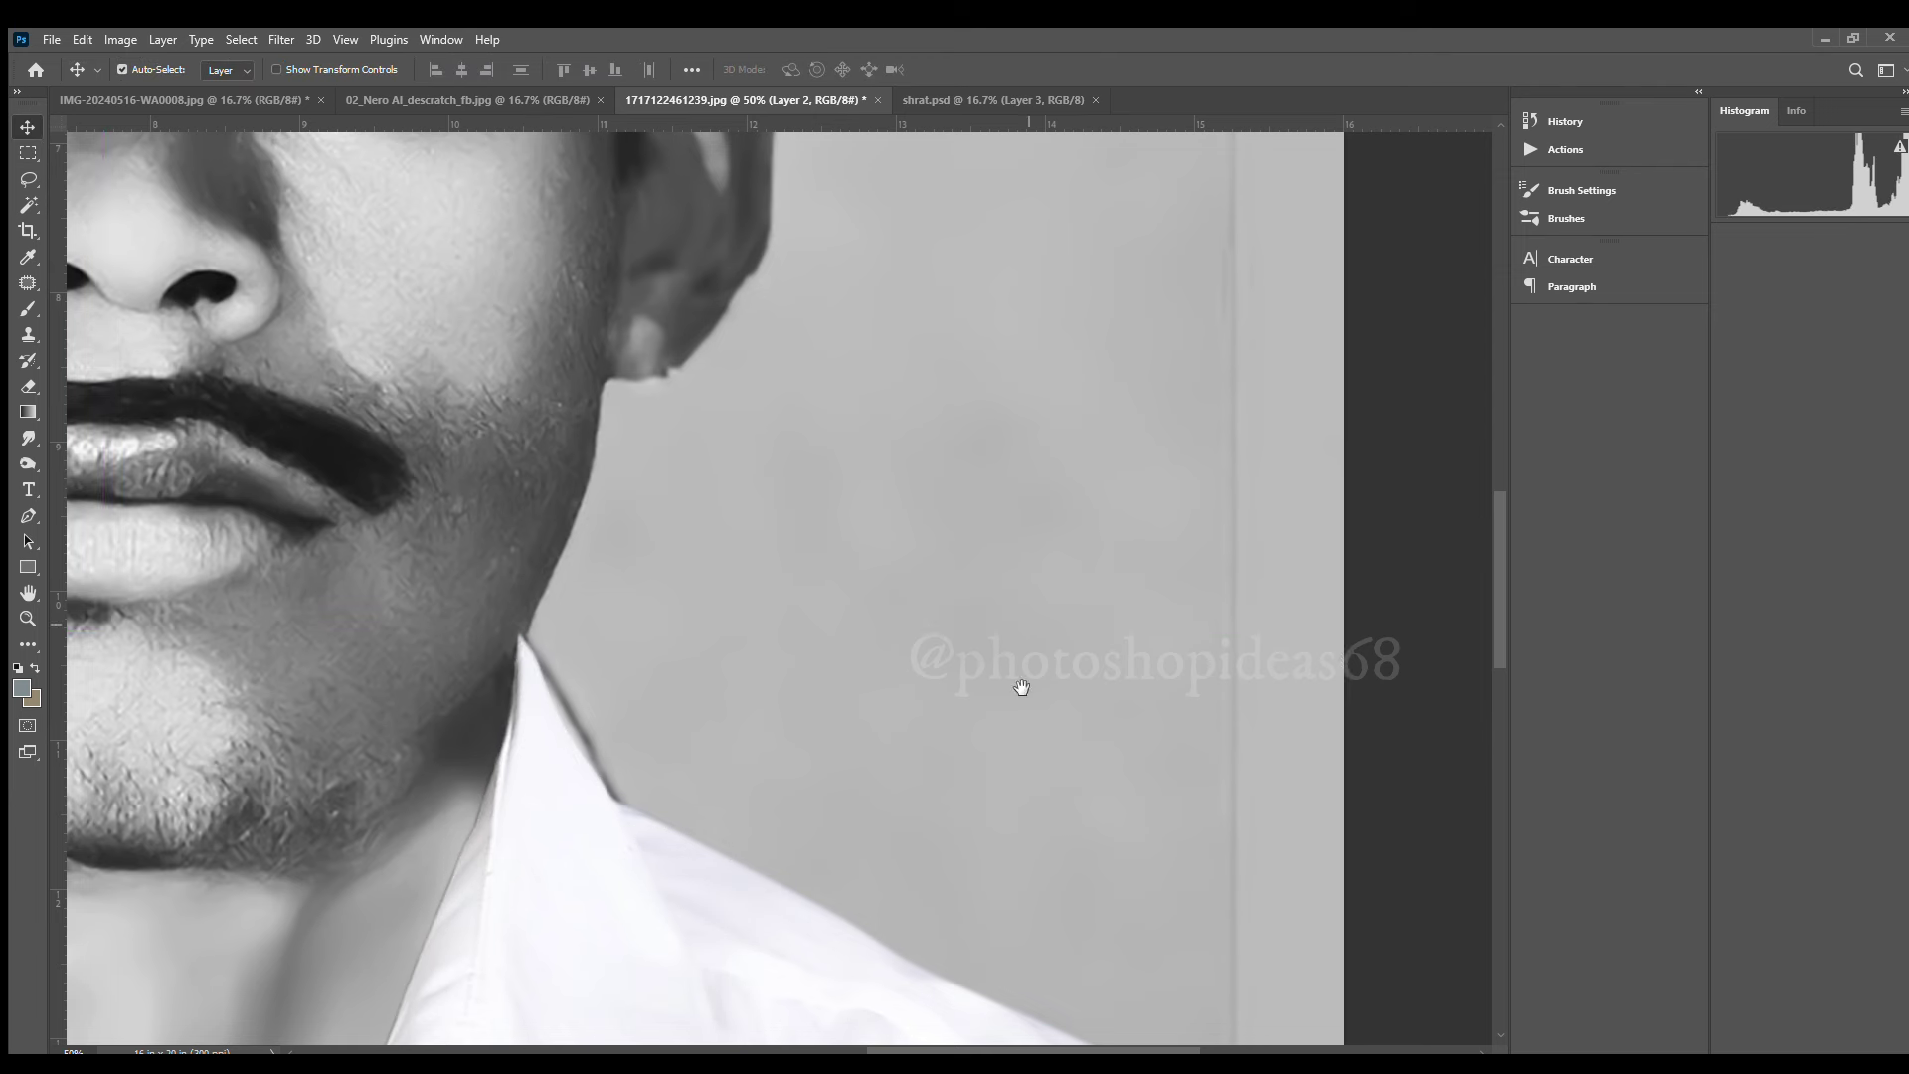
key(ctrl+d)
key(v)
scroll(1031, 868, down, 1)
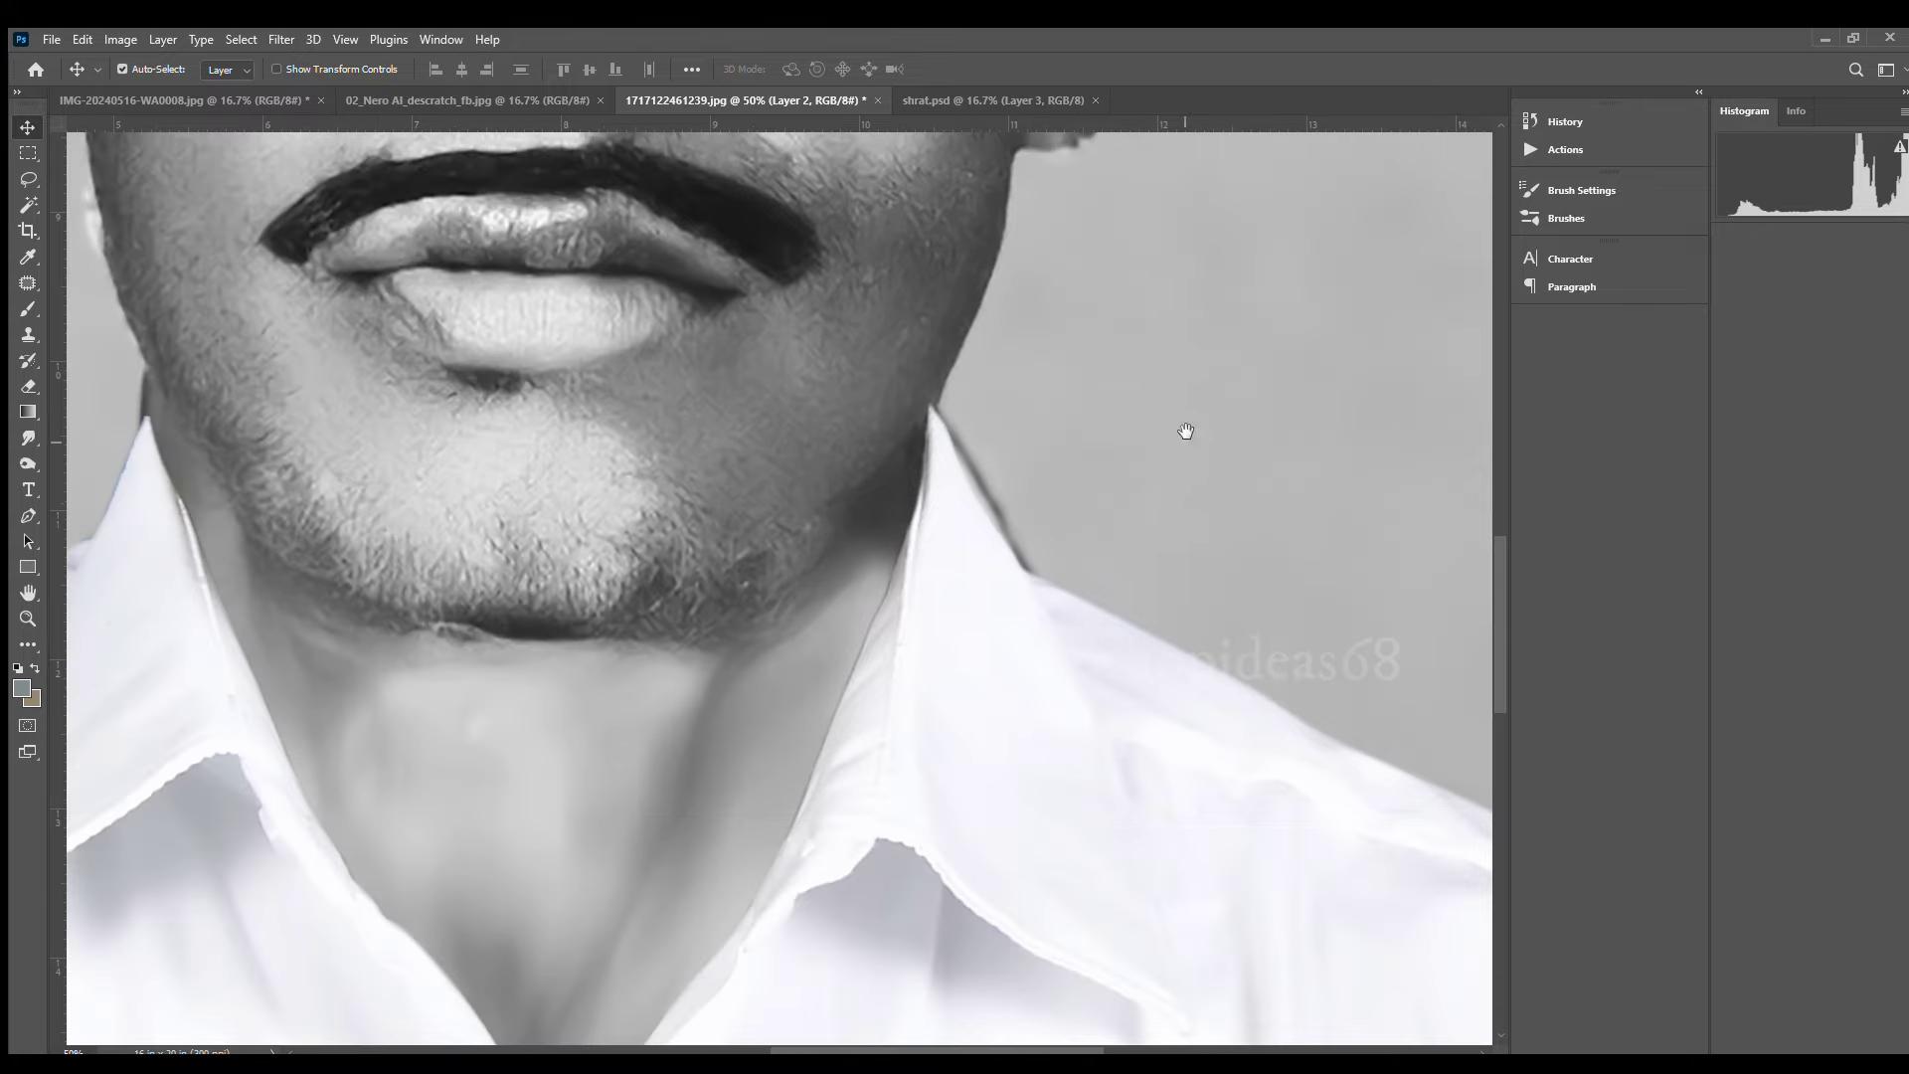
scroll(1184, 427, down, 1)
scroll(1133, 861, down, 1)
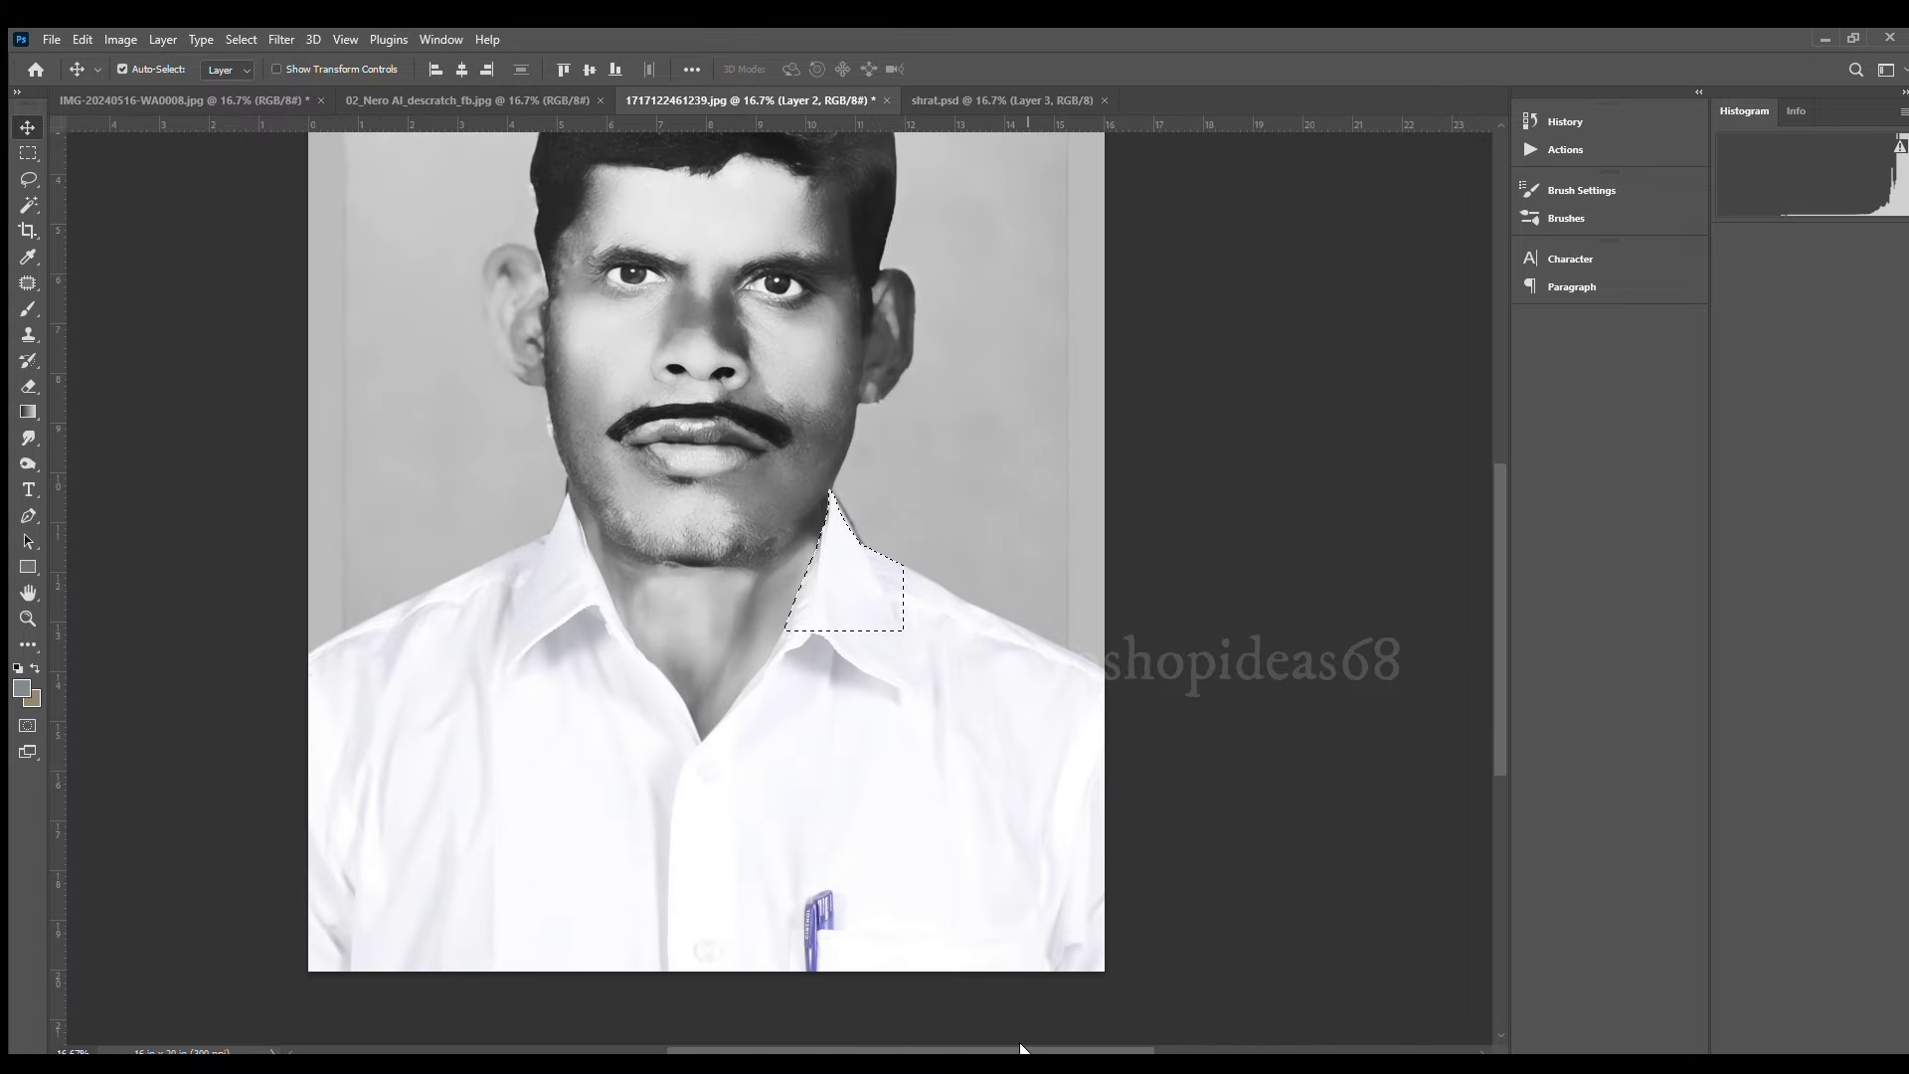
Clear the selection around the shirt and reframe the portrait
key(ctrl)
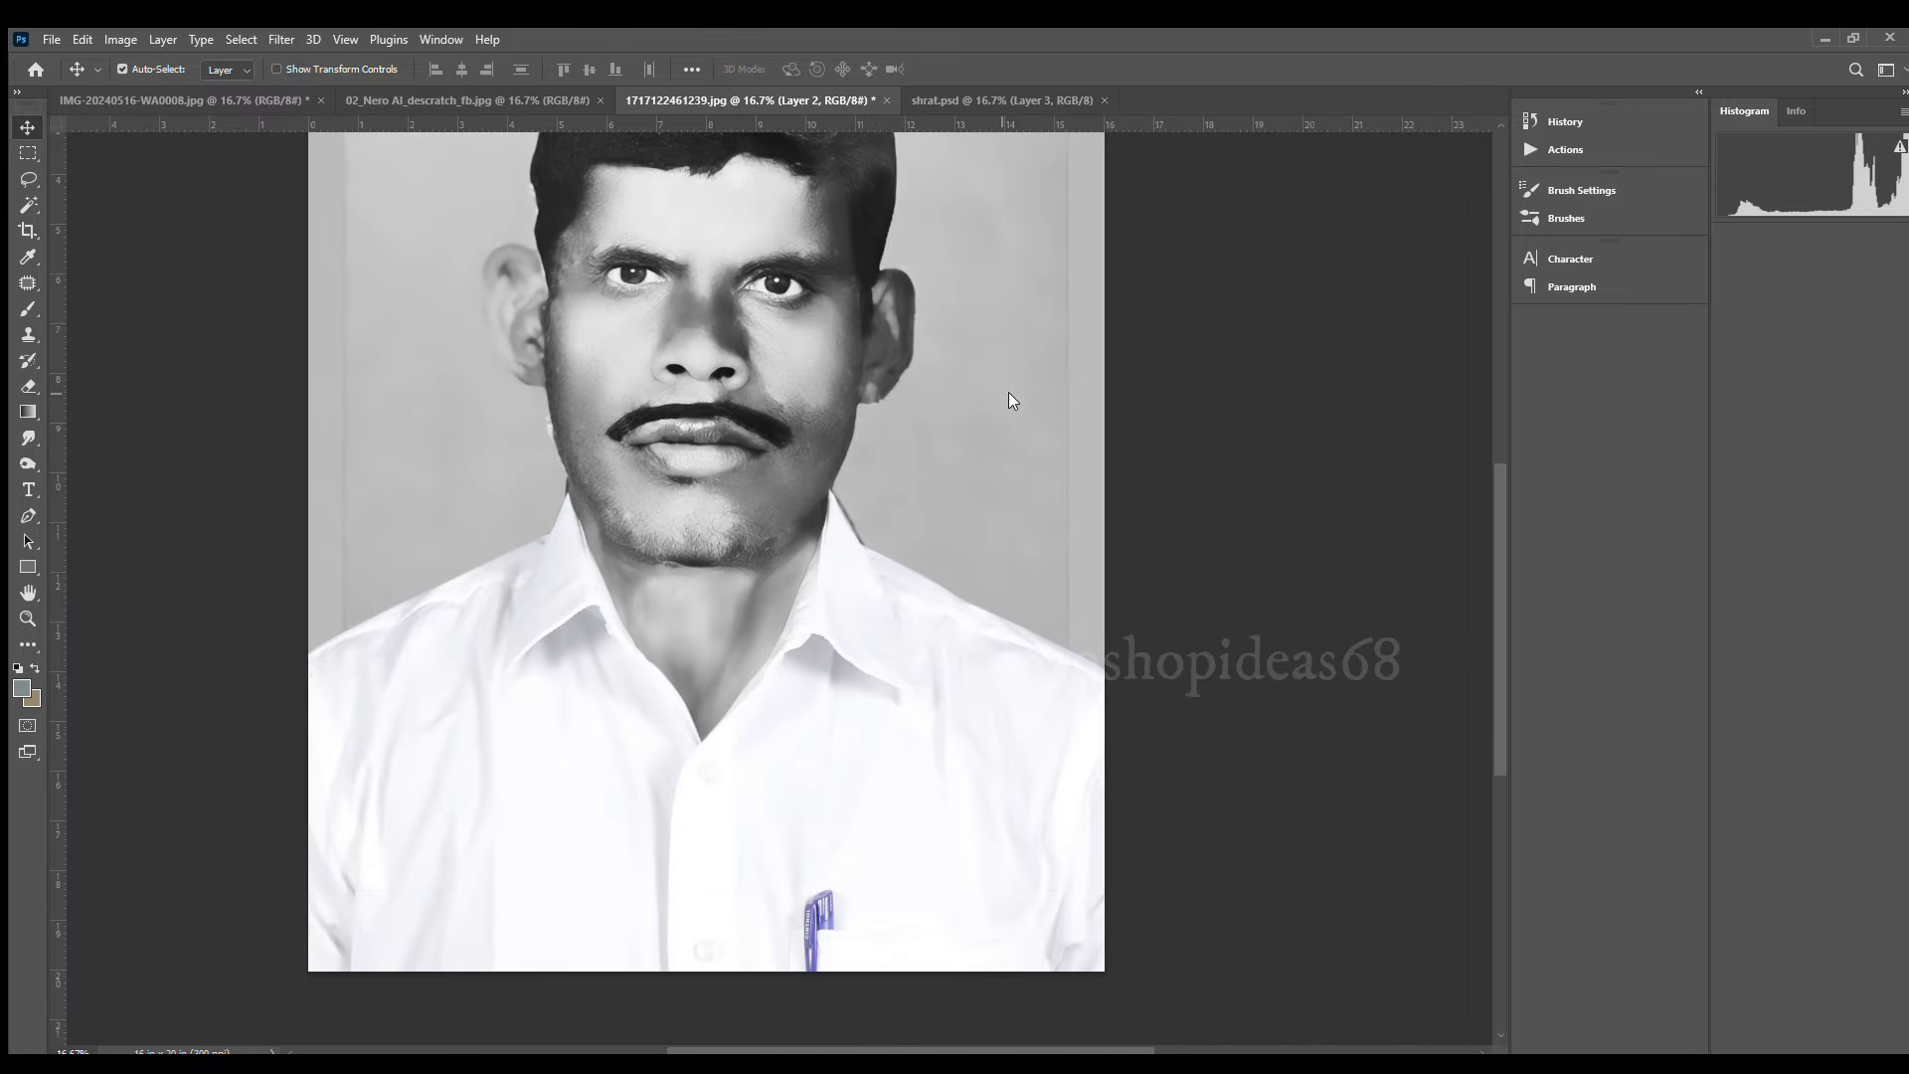
key(w)
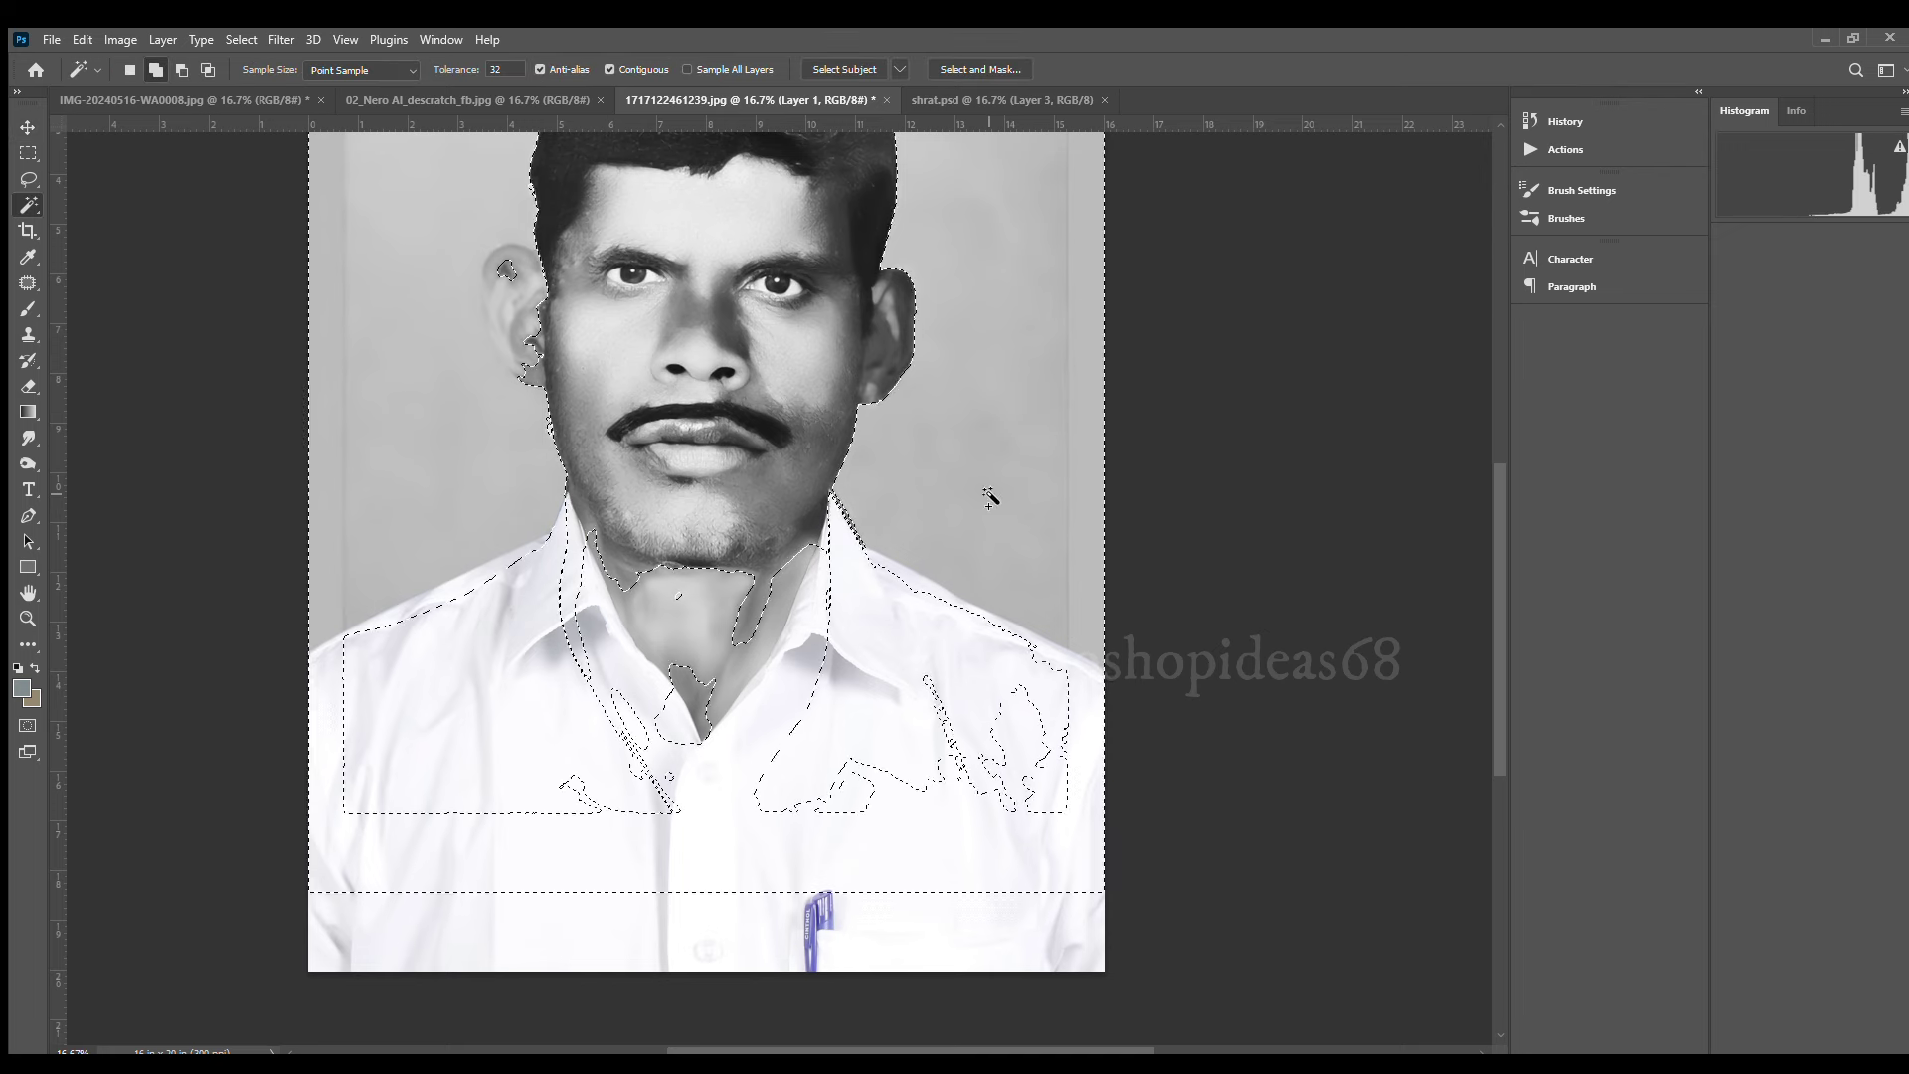
mouse_move(1293, 692)
mouse_down()
mouse_move(1417, 776)
mouse_move(1267, 597)
mouse_up()
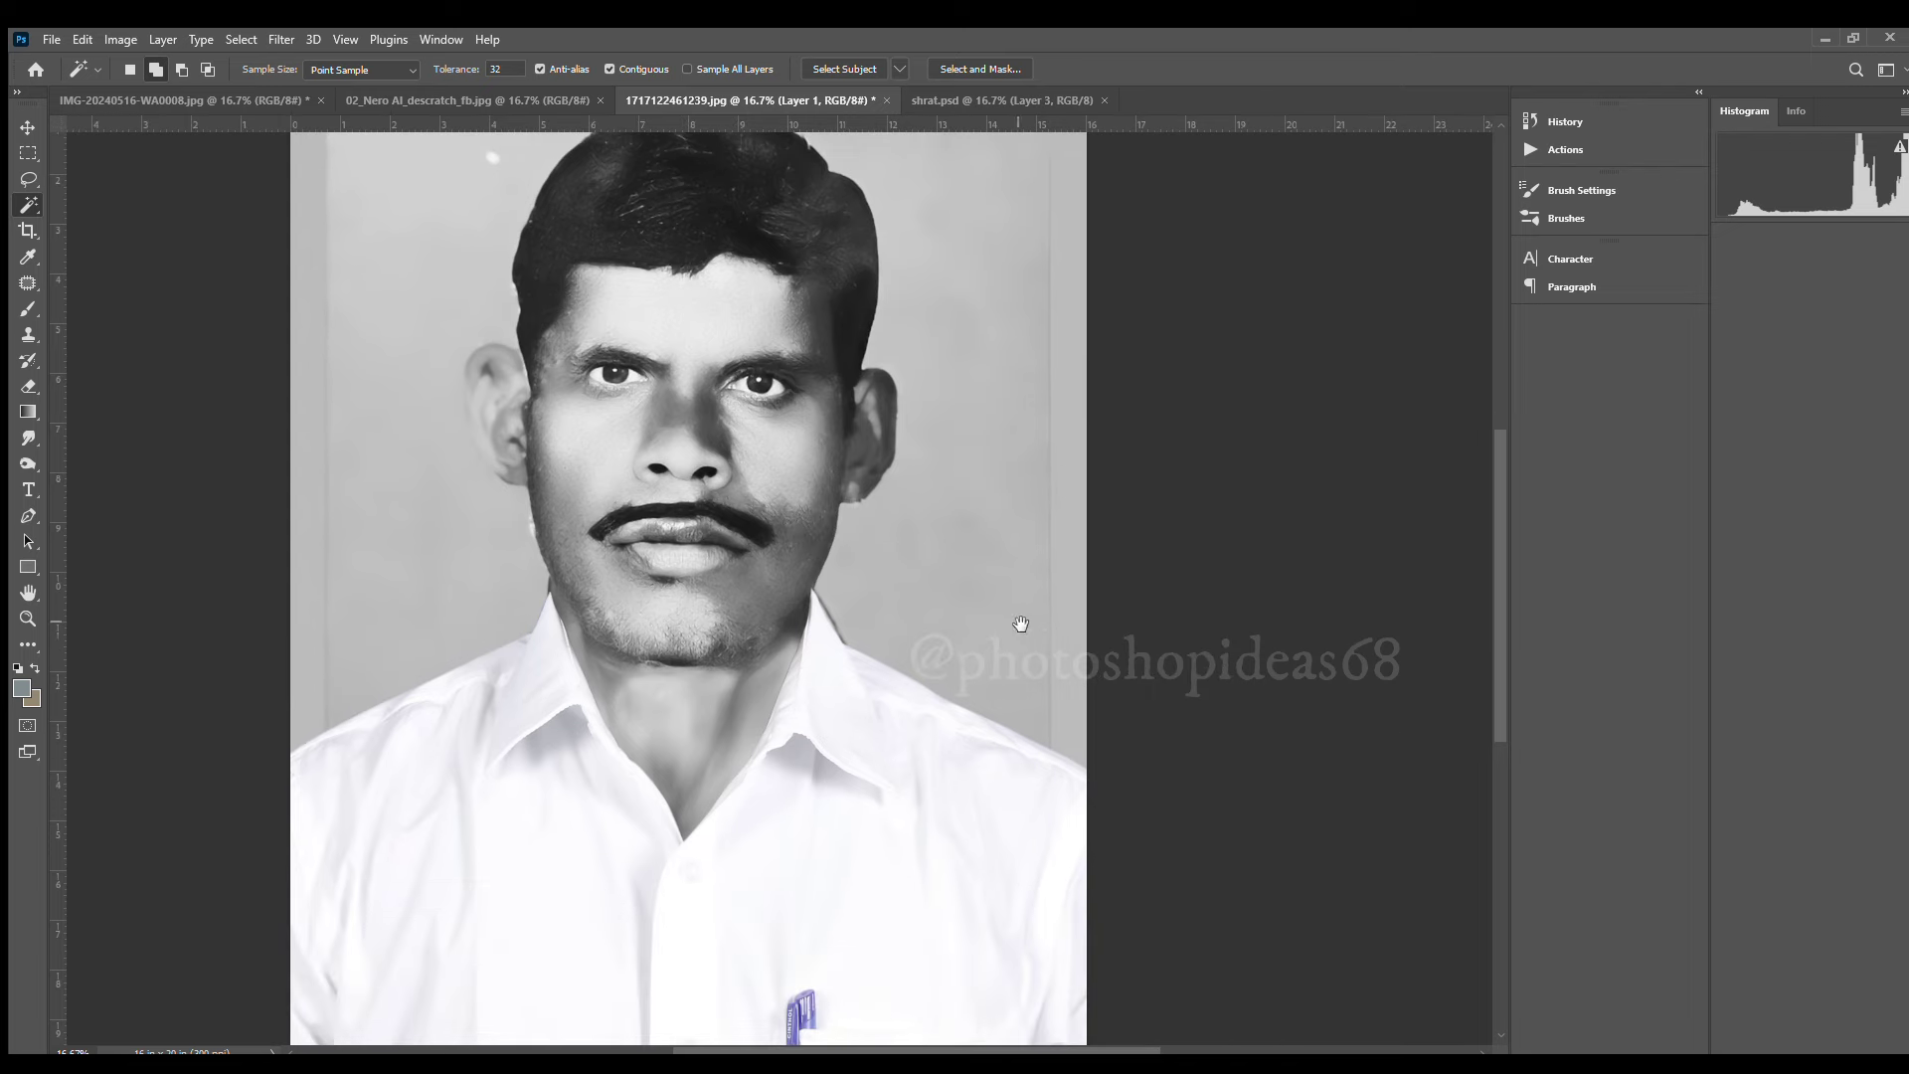
click(982, 628)
drag(992, 641, 1093, 761)
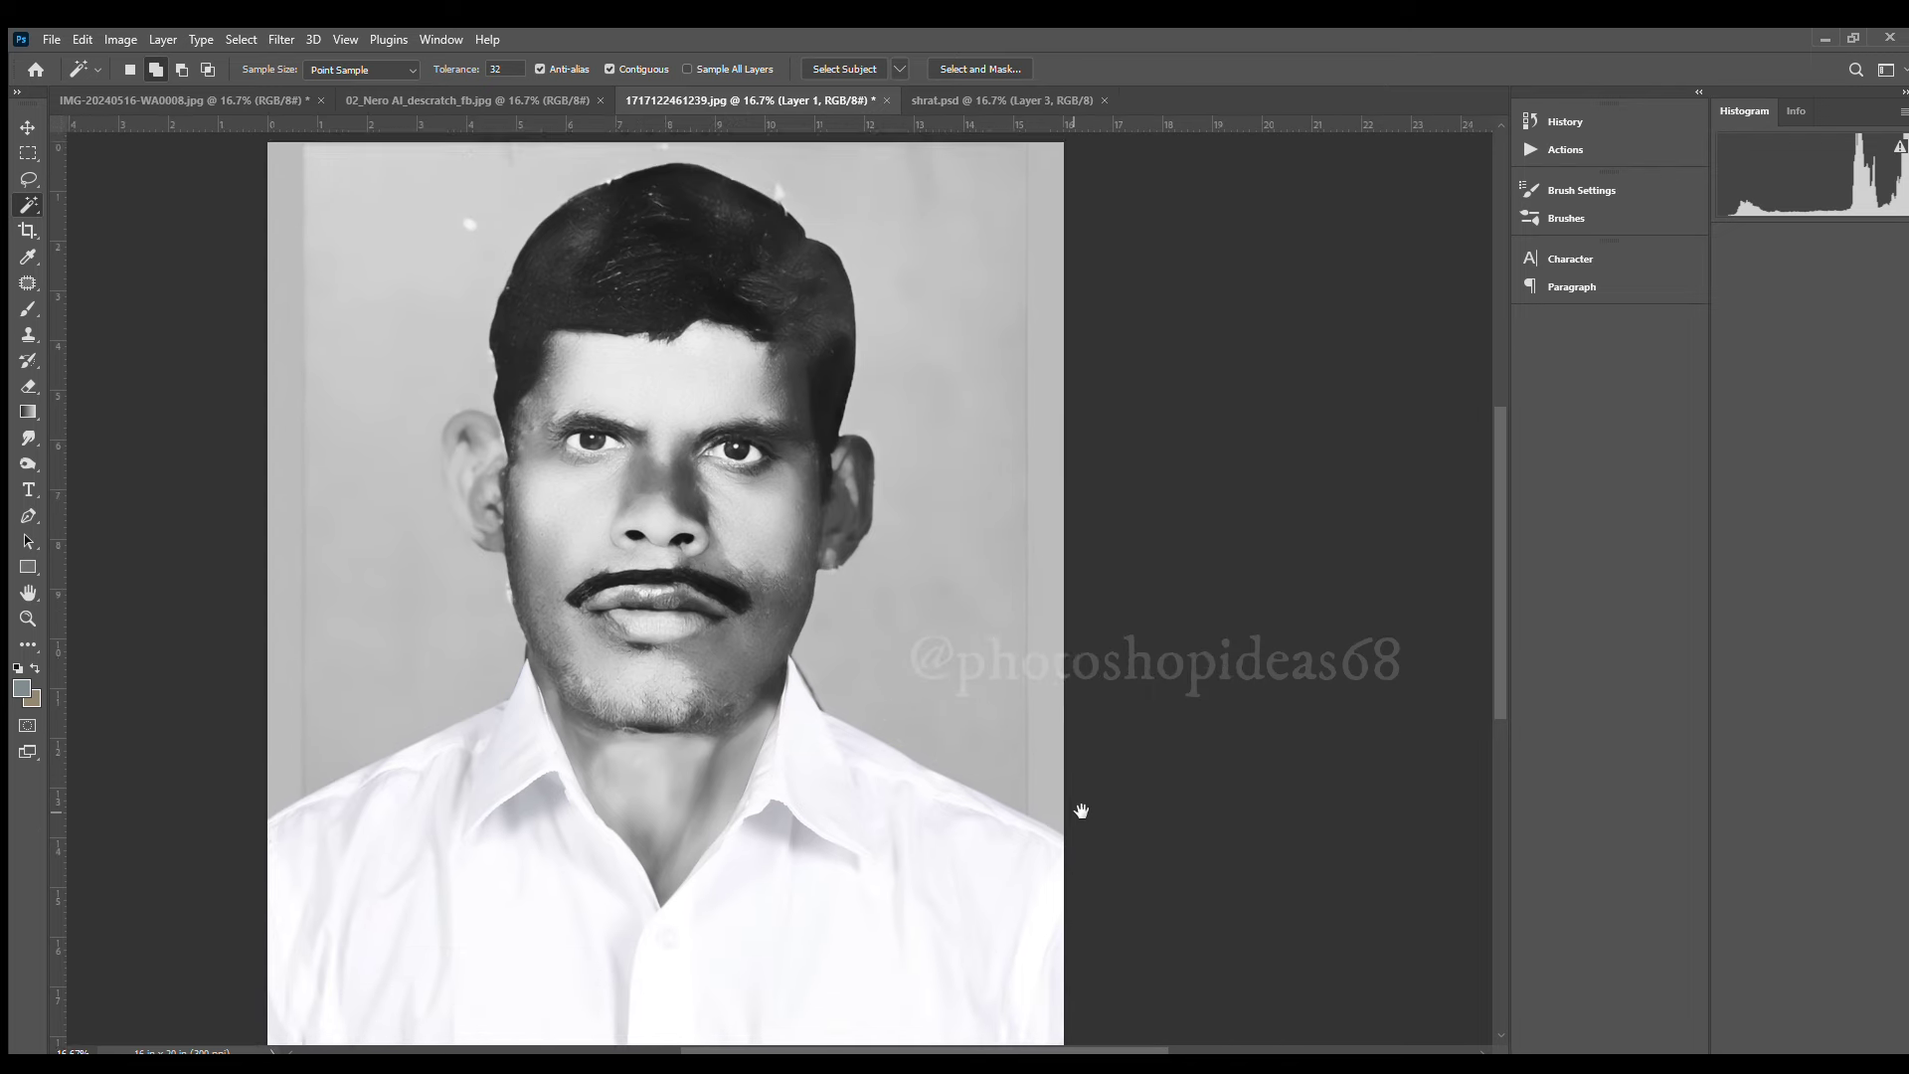
key(v)
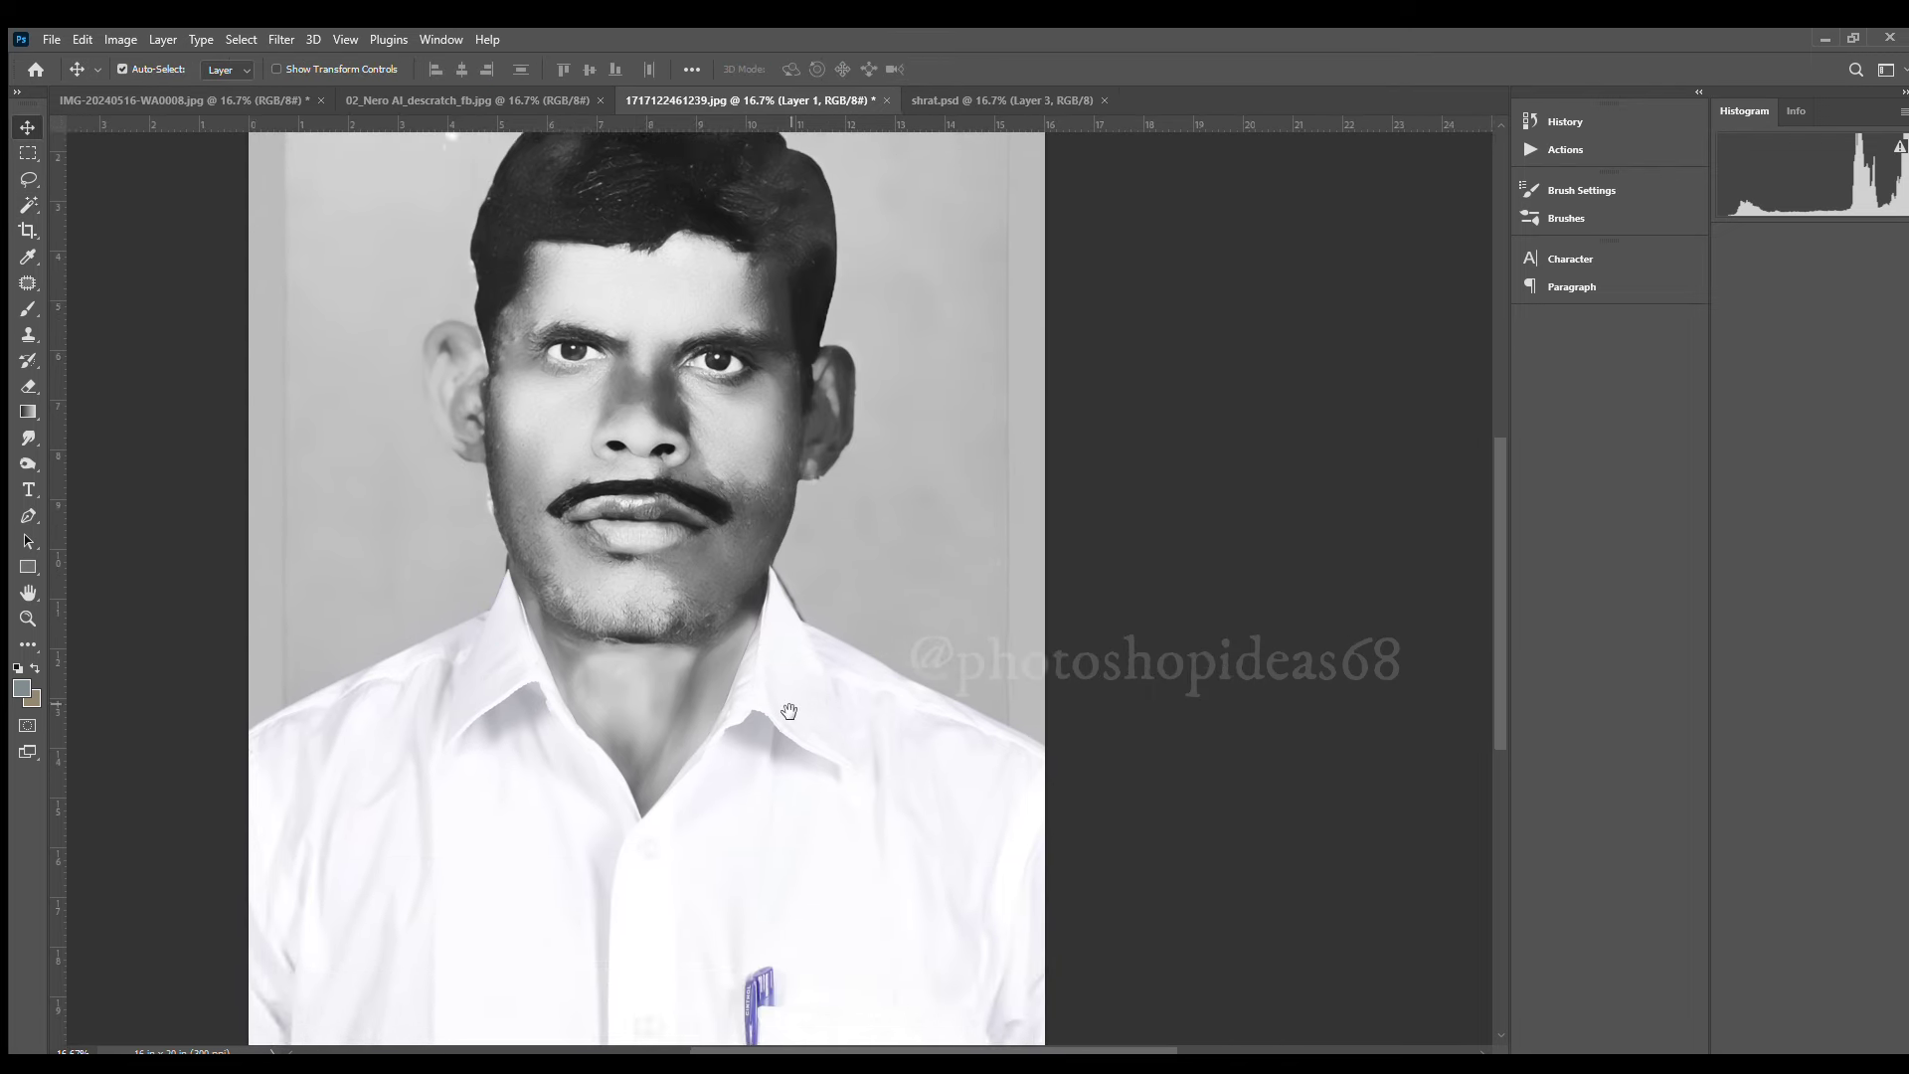
scroll(904, 630, up, 2)
scroll(767, 652, up, 2)
Marquee the jaw and collar area and sample the gray background colour for the Brush
key(m)
drag(504, 479, 745, 839)
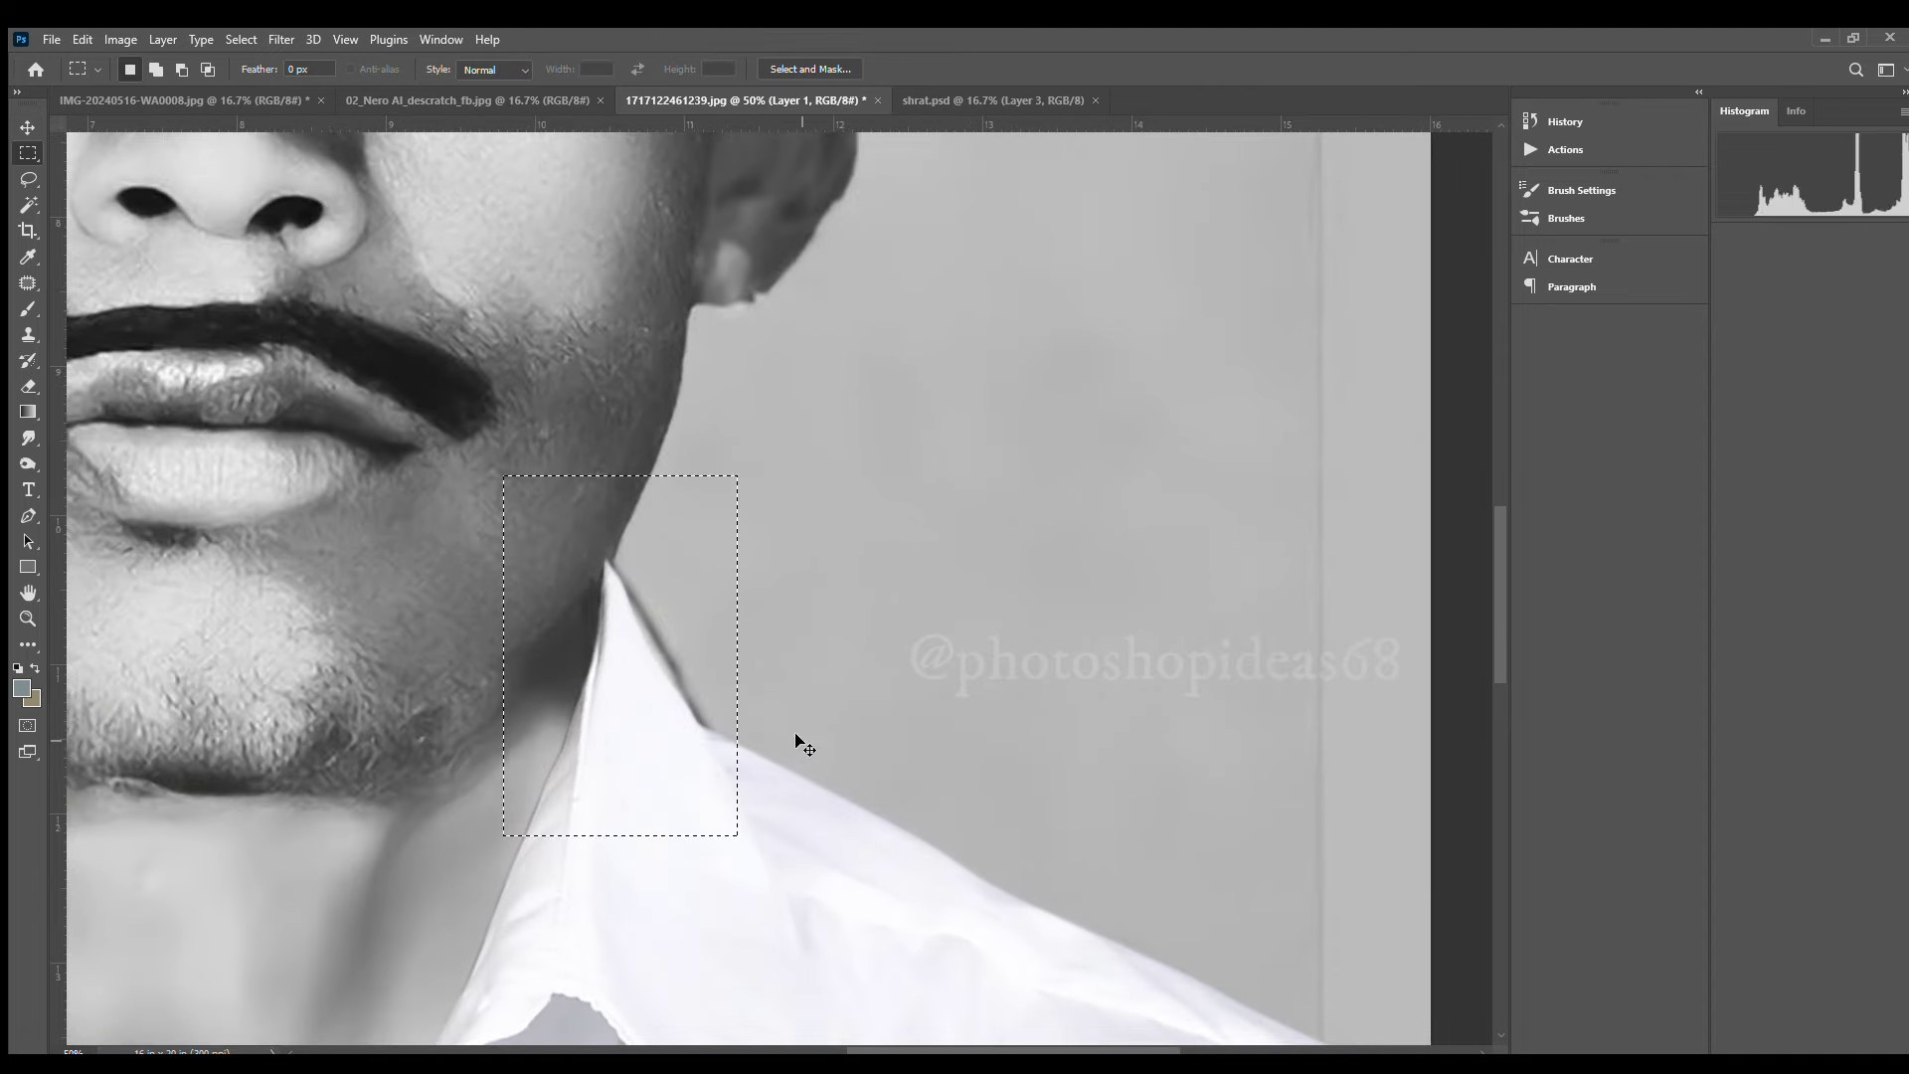
key(b)
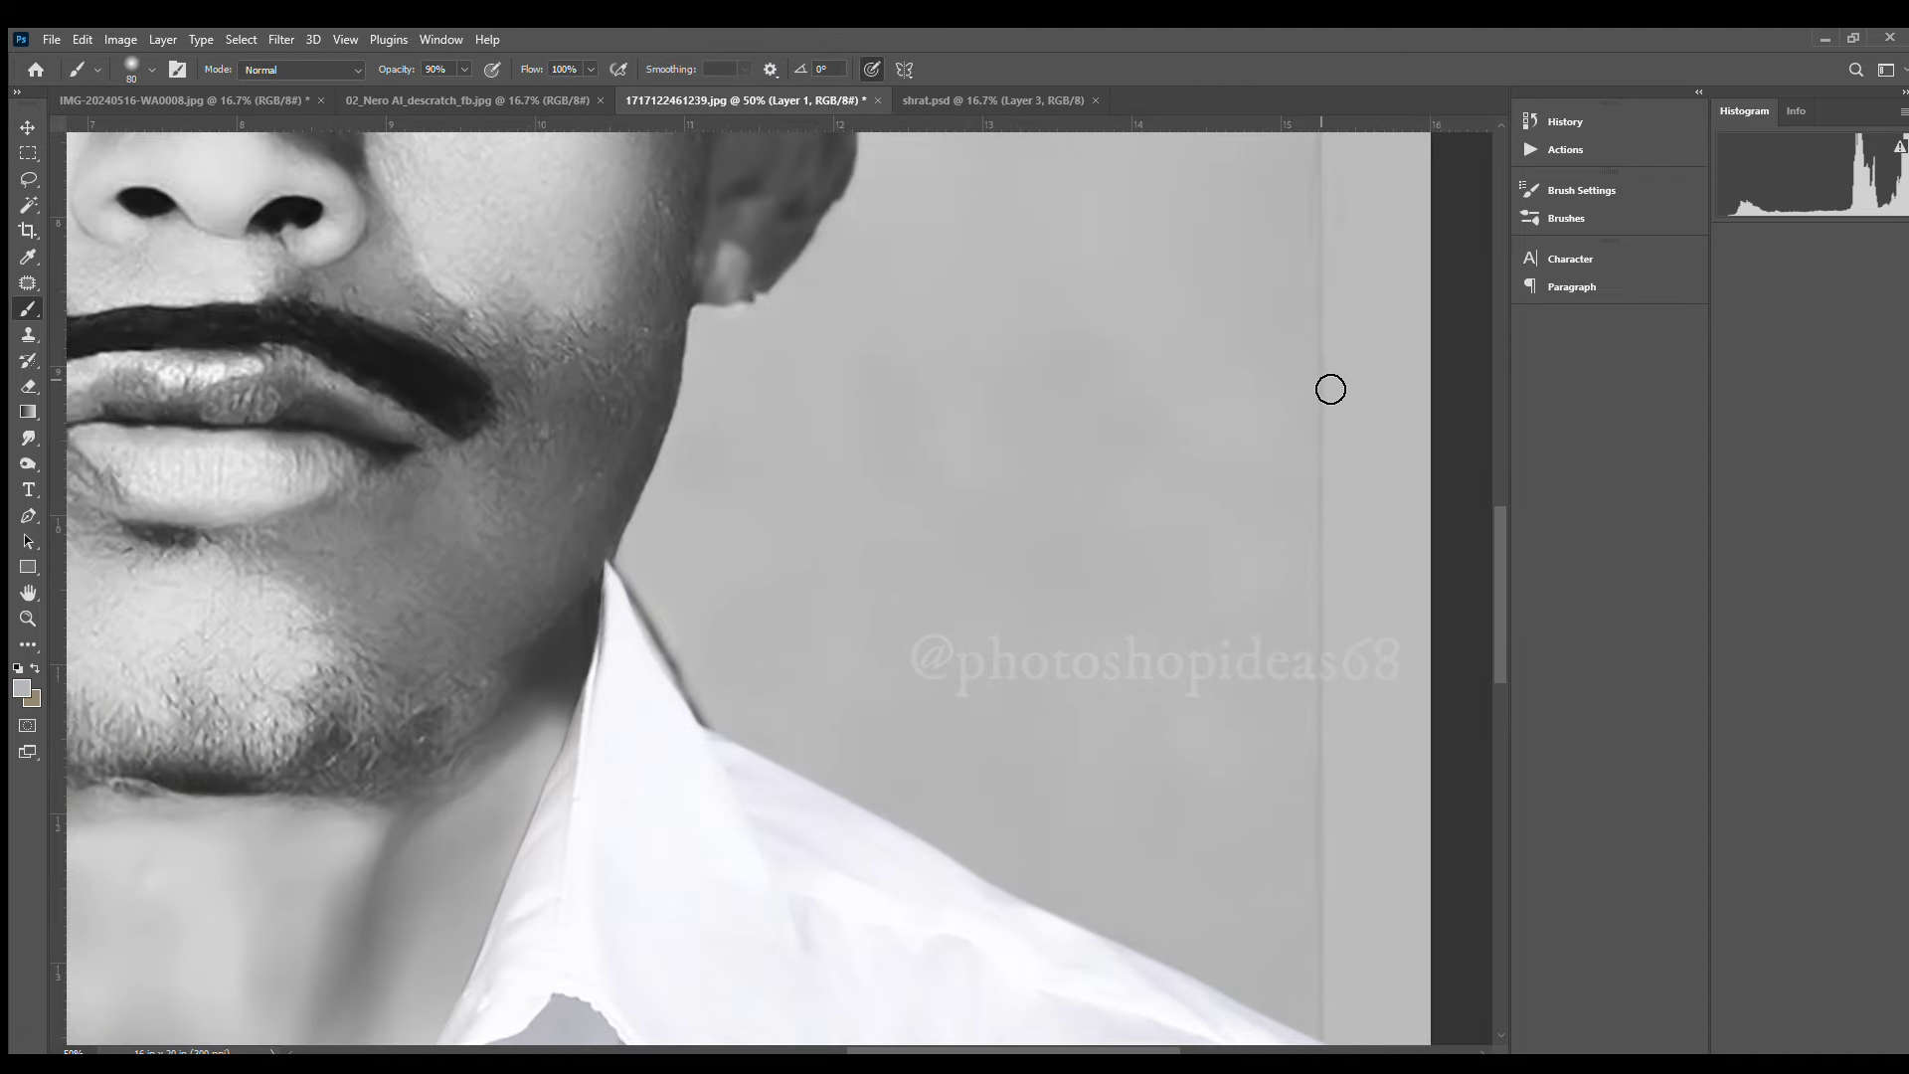
alt+click(630, 560)
scroll(1138, 379, right, 3)
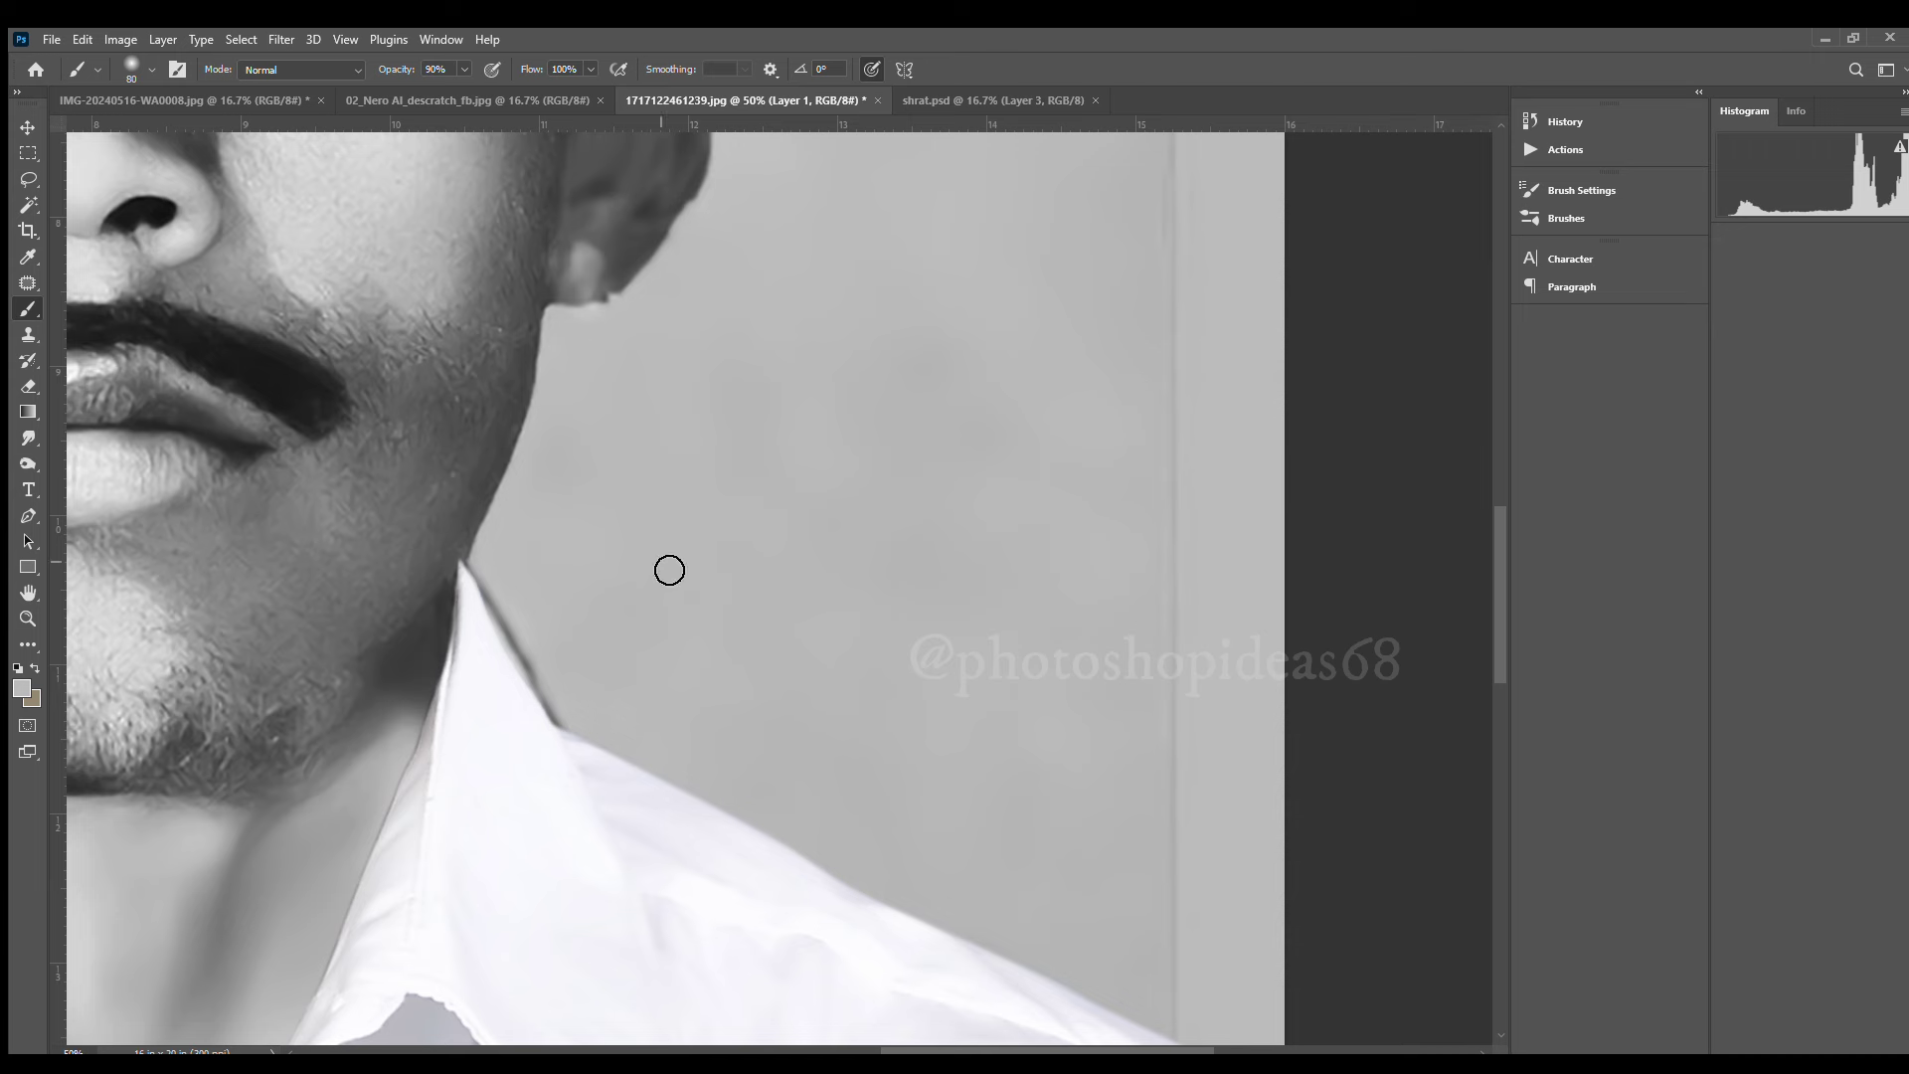
scroll(615, 729, left, 10)
scroll(1025, 547, down, 3)
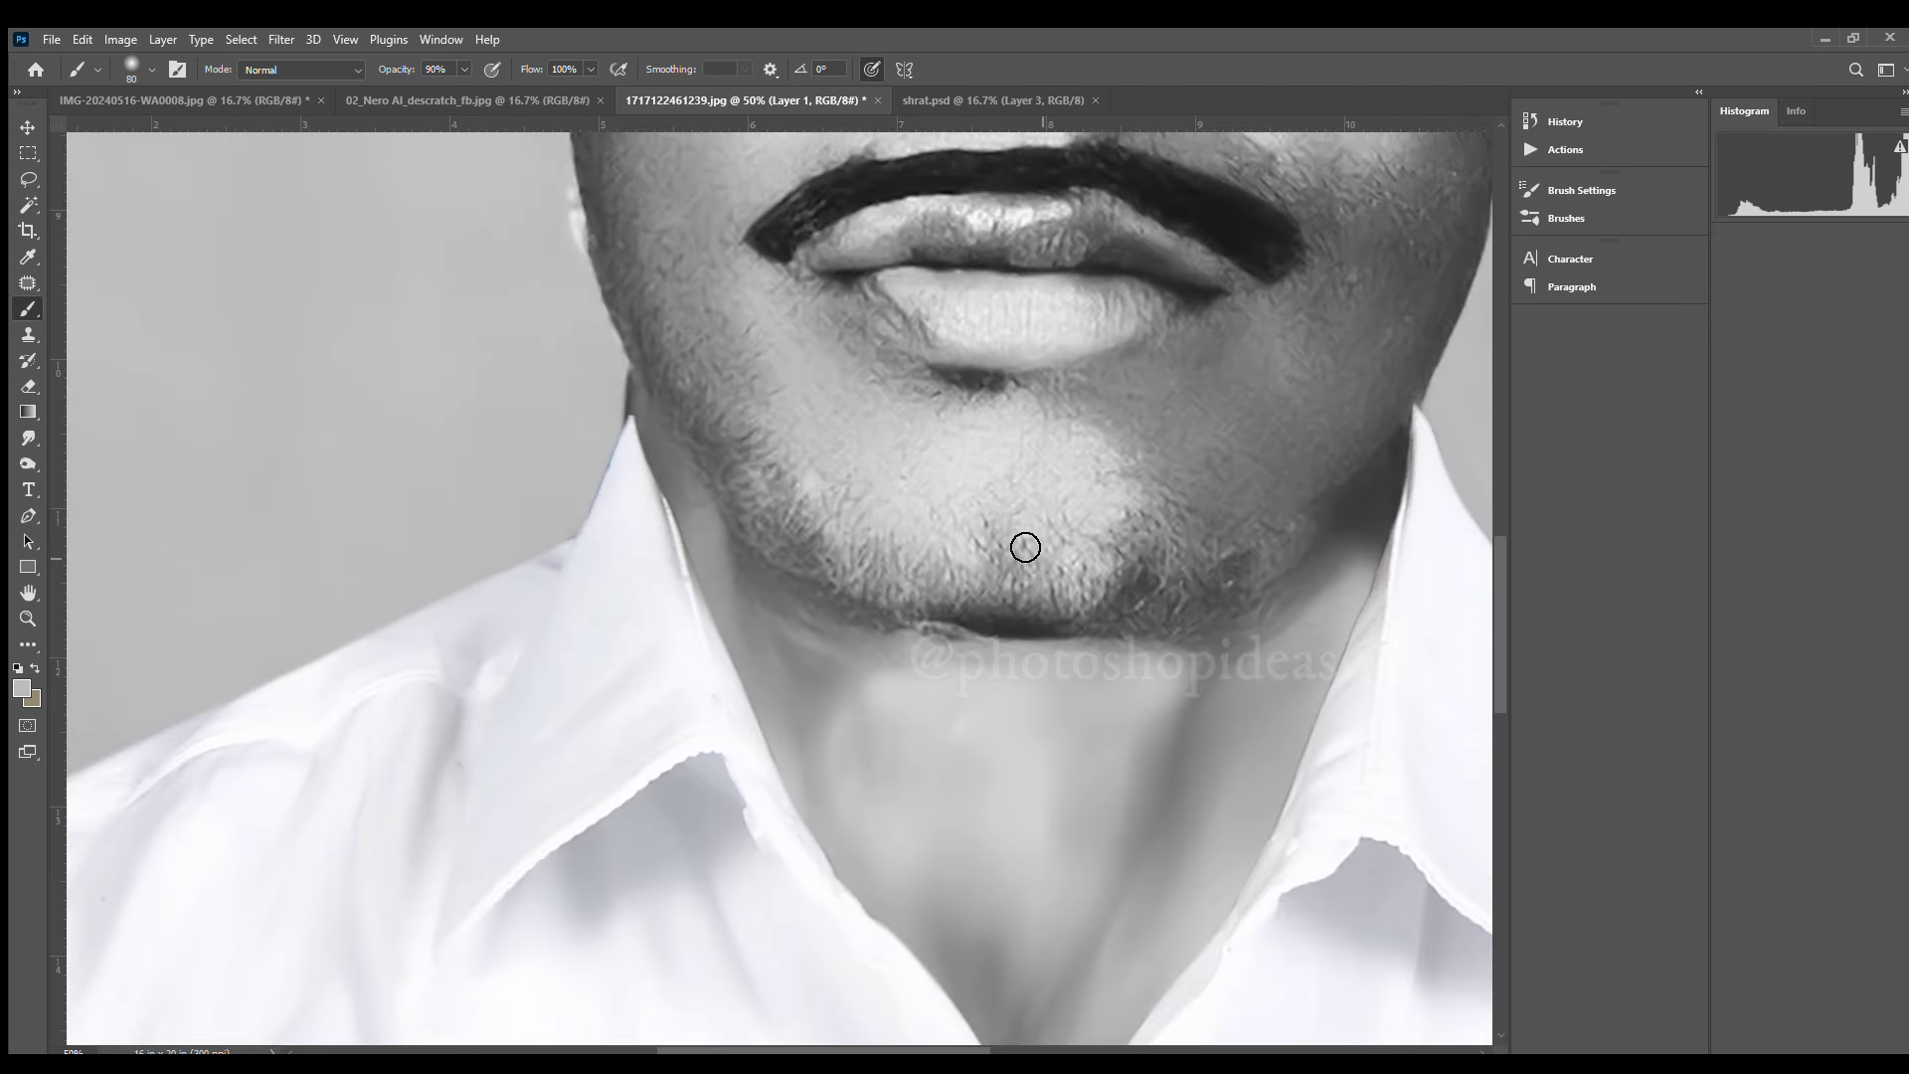
drag(587, 313, 639, 572)
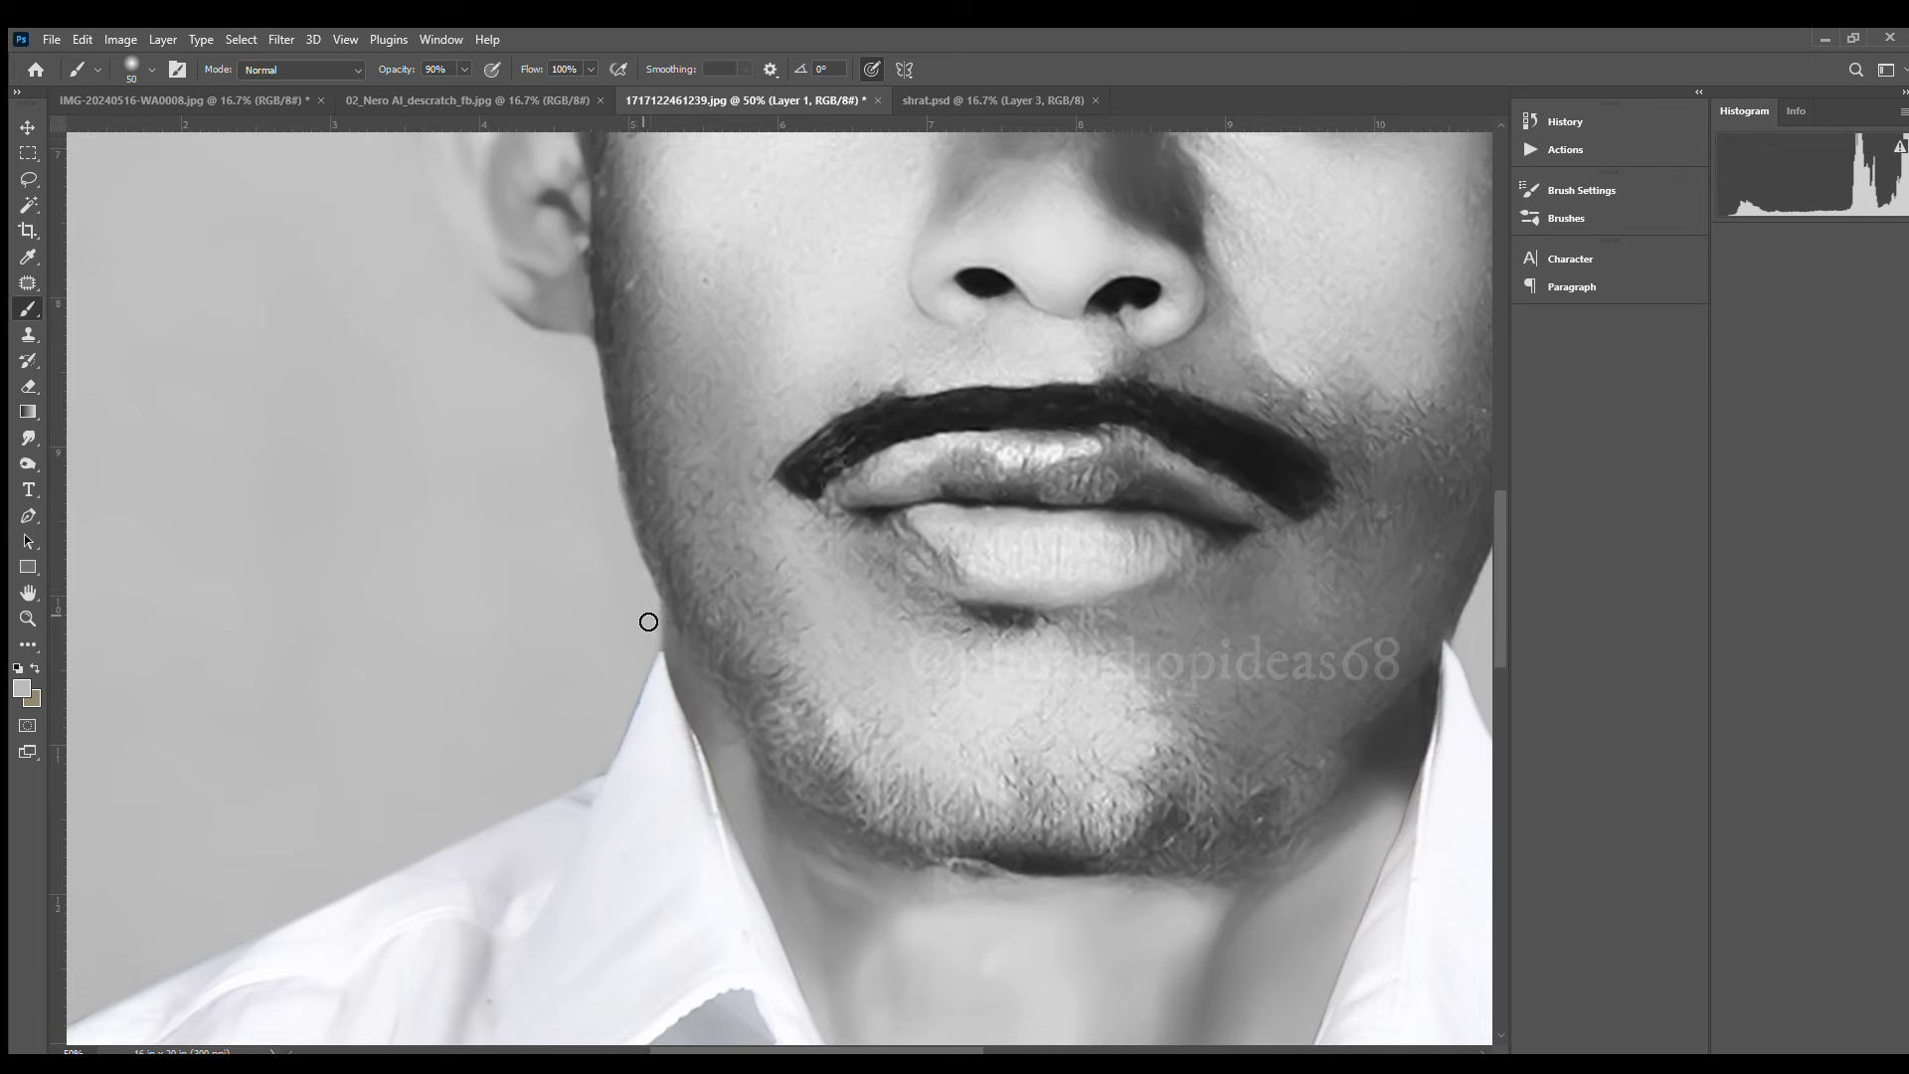
scroll(648, 621, up, 5)
scroll(1236, 567, down, 3)
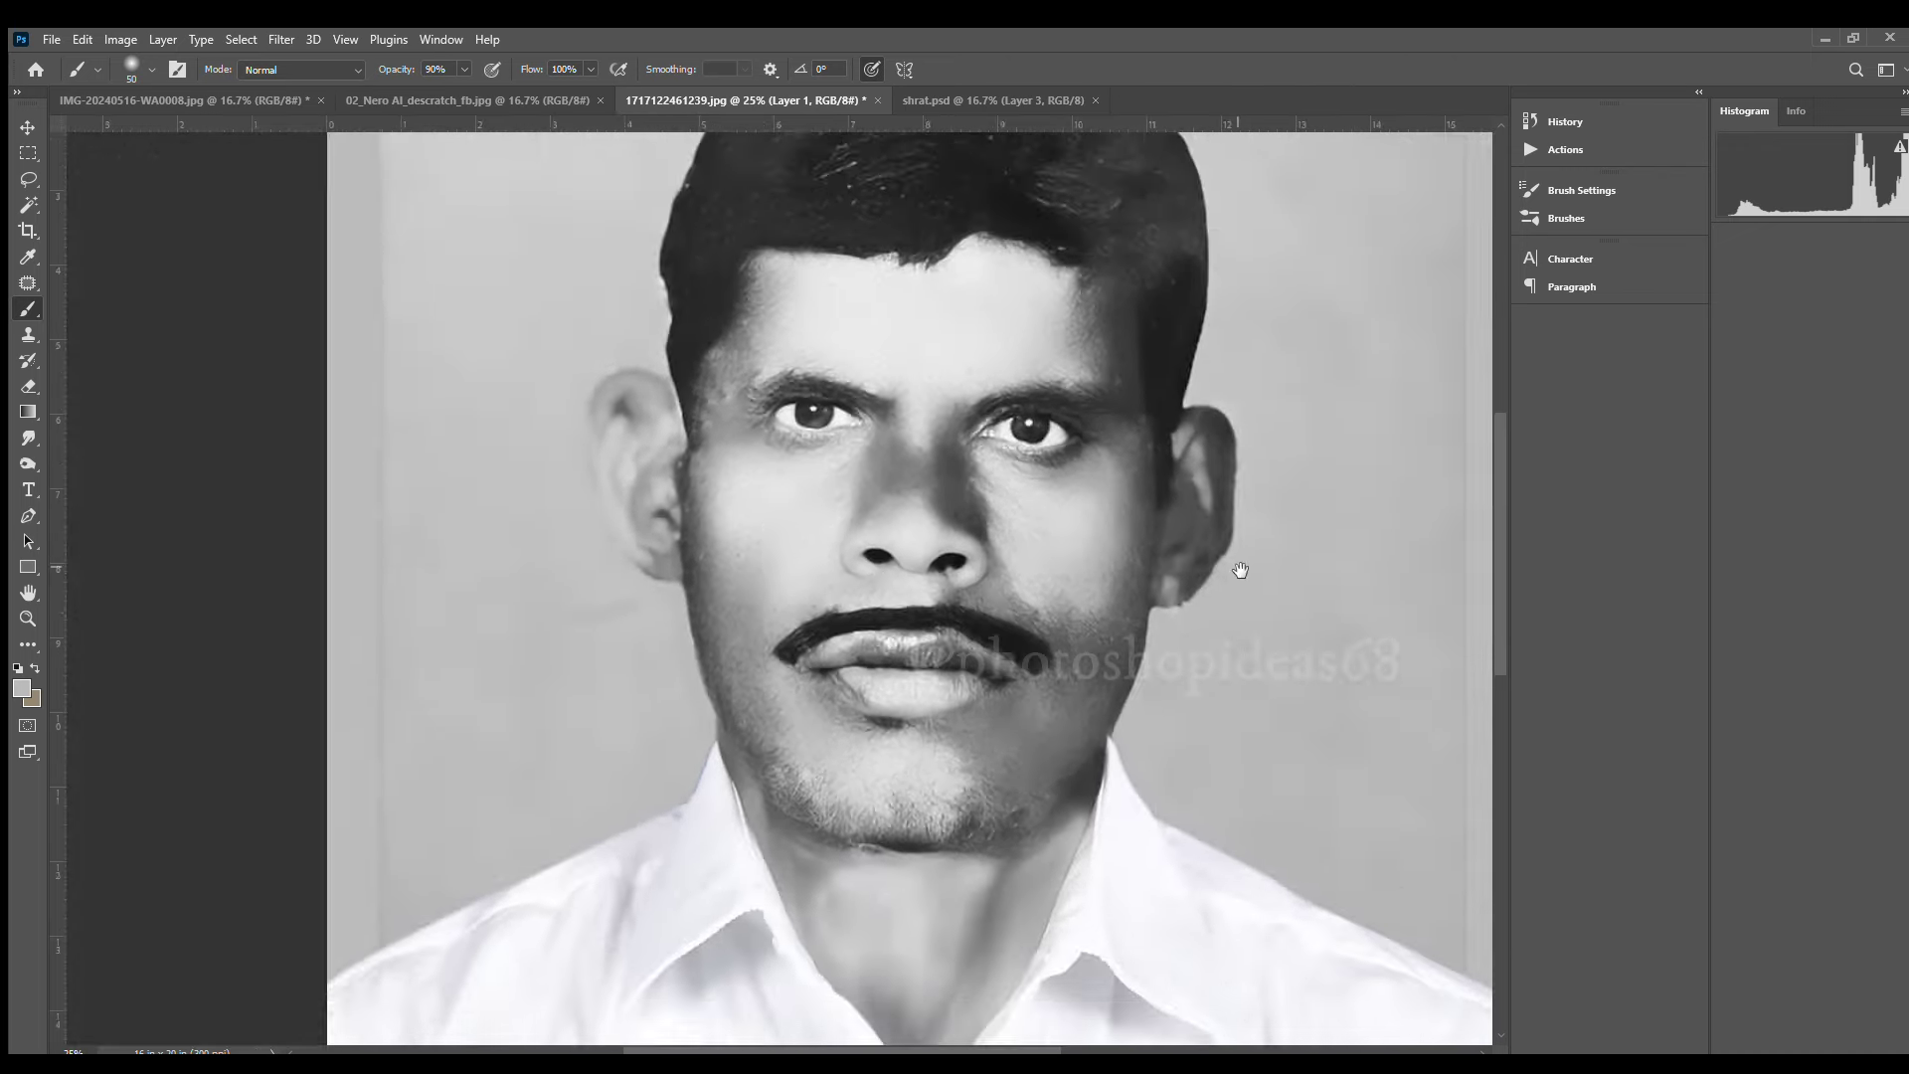
scroll(1235, 567, down, 3)
scroll(1637, 404, down, 3)
drag(1636, 405, 1341, 663)
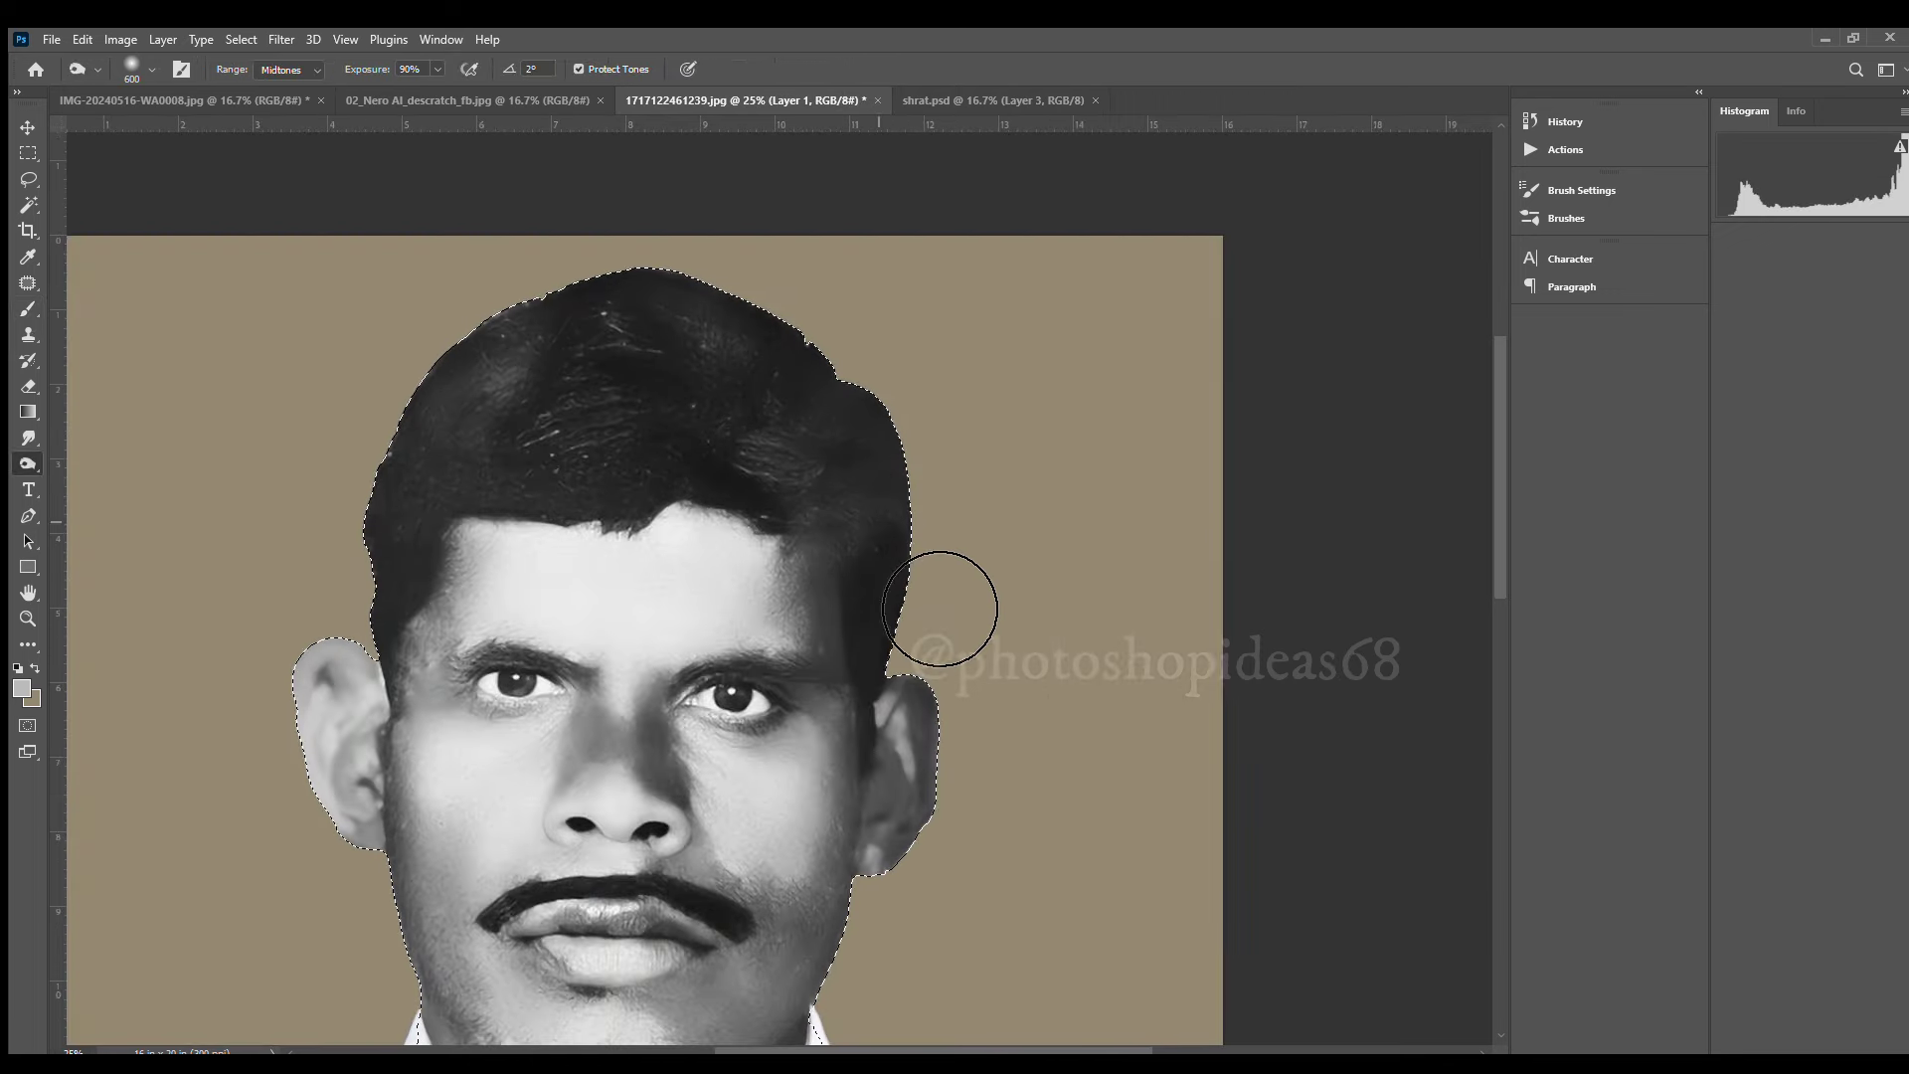
Clear the selection around the head
key(ctrl+d)
scroll(946, 311, down, 2)
scroll(780, 487, down, 1)
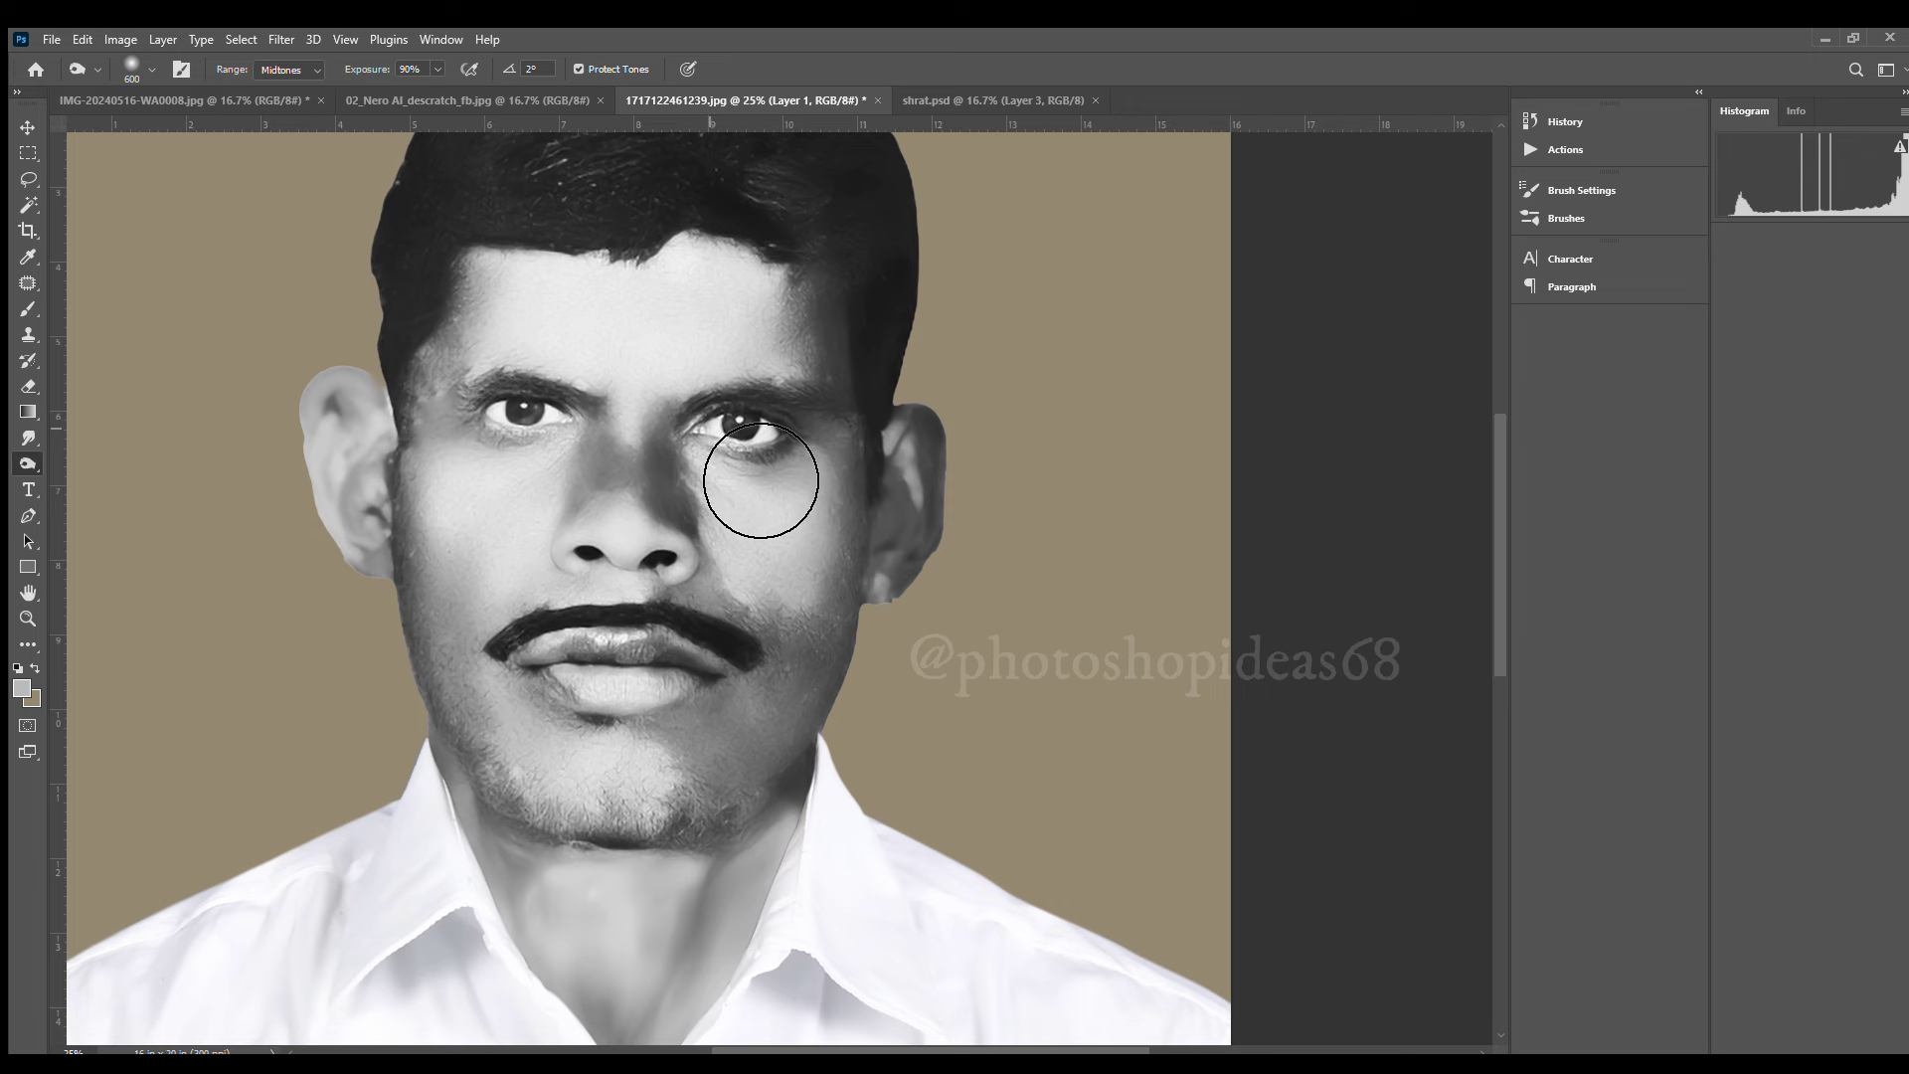
click(27, 438)
scroll(831, 503, down, 1)
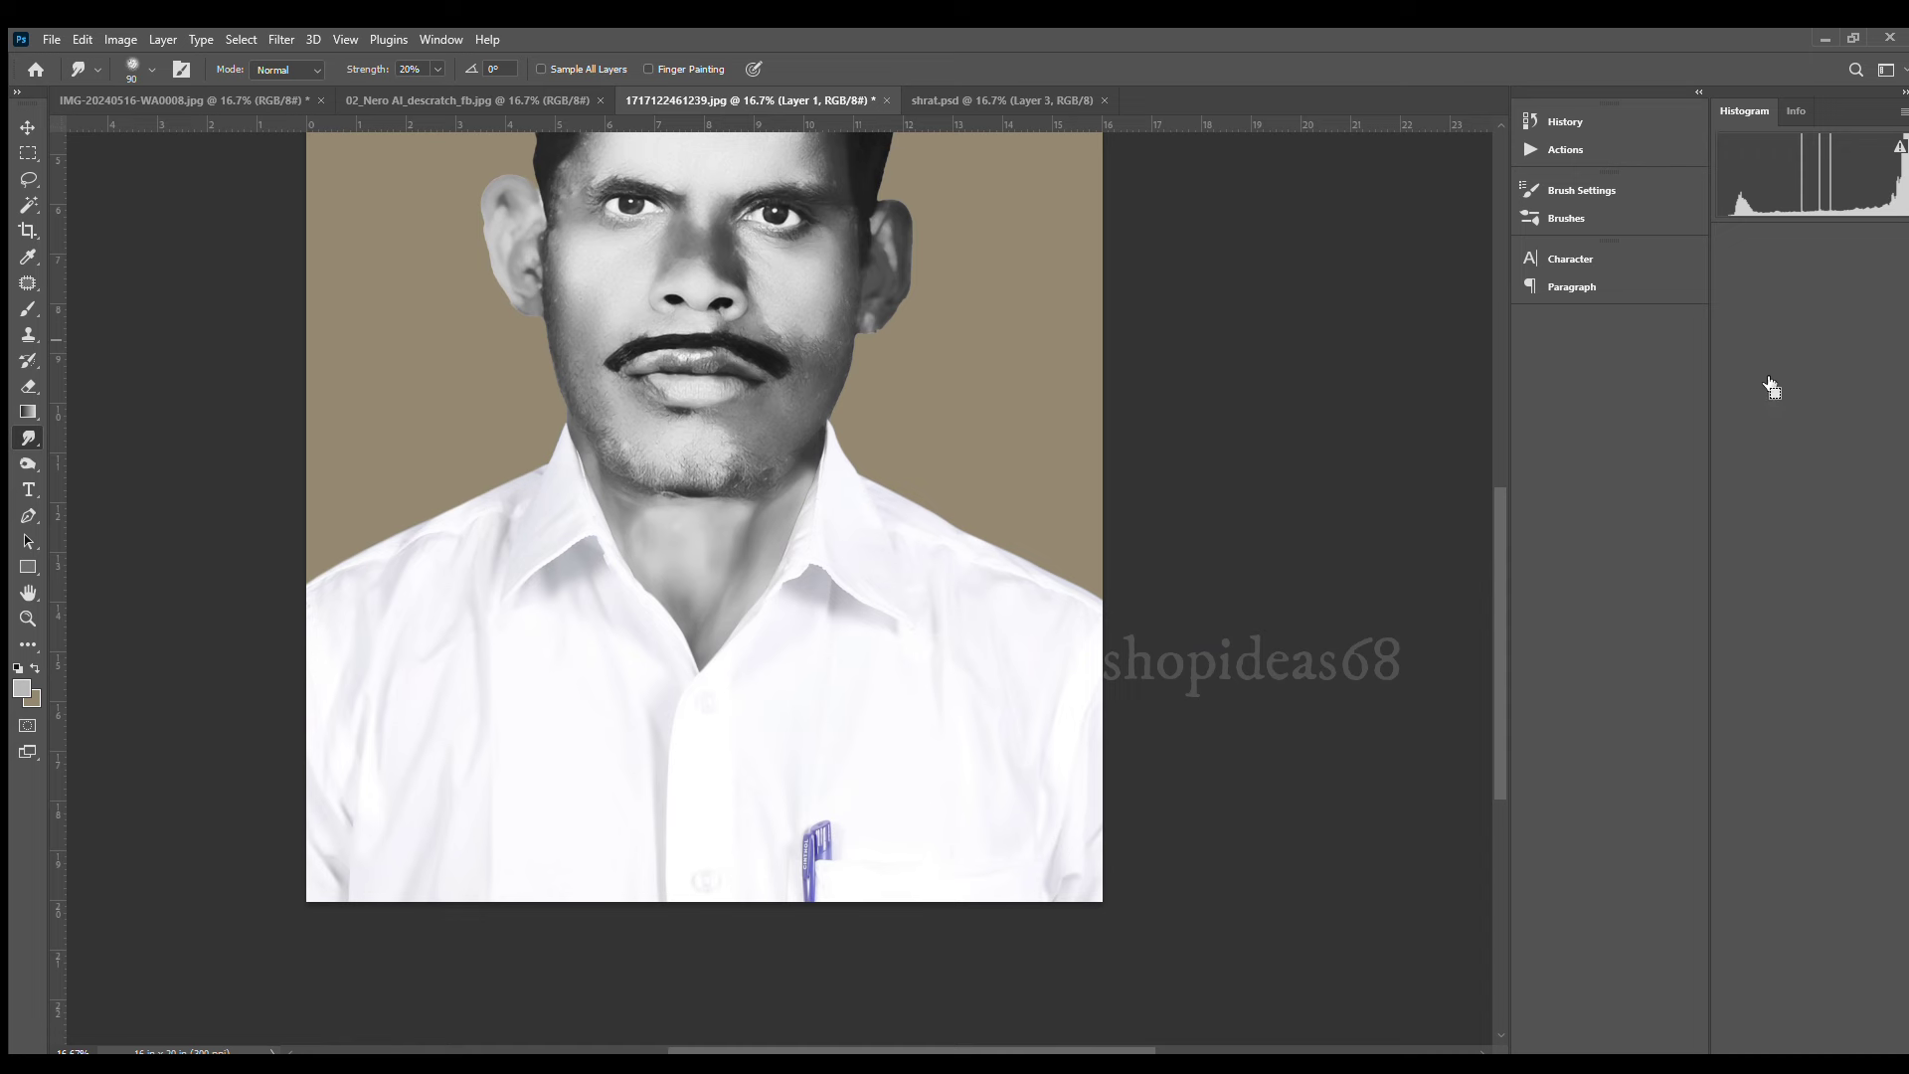
Copy the shirt selection onto its own new layer
key(ctrl+j)
key(v)
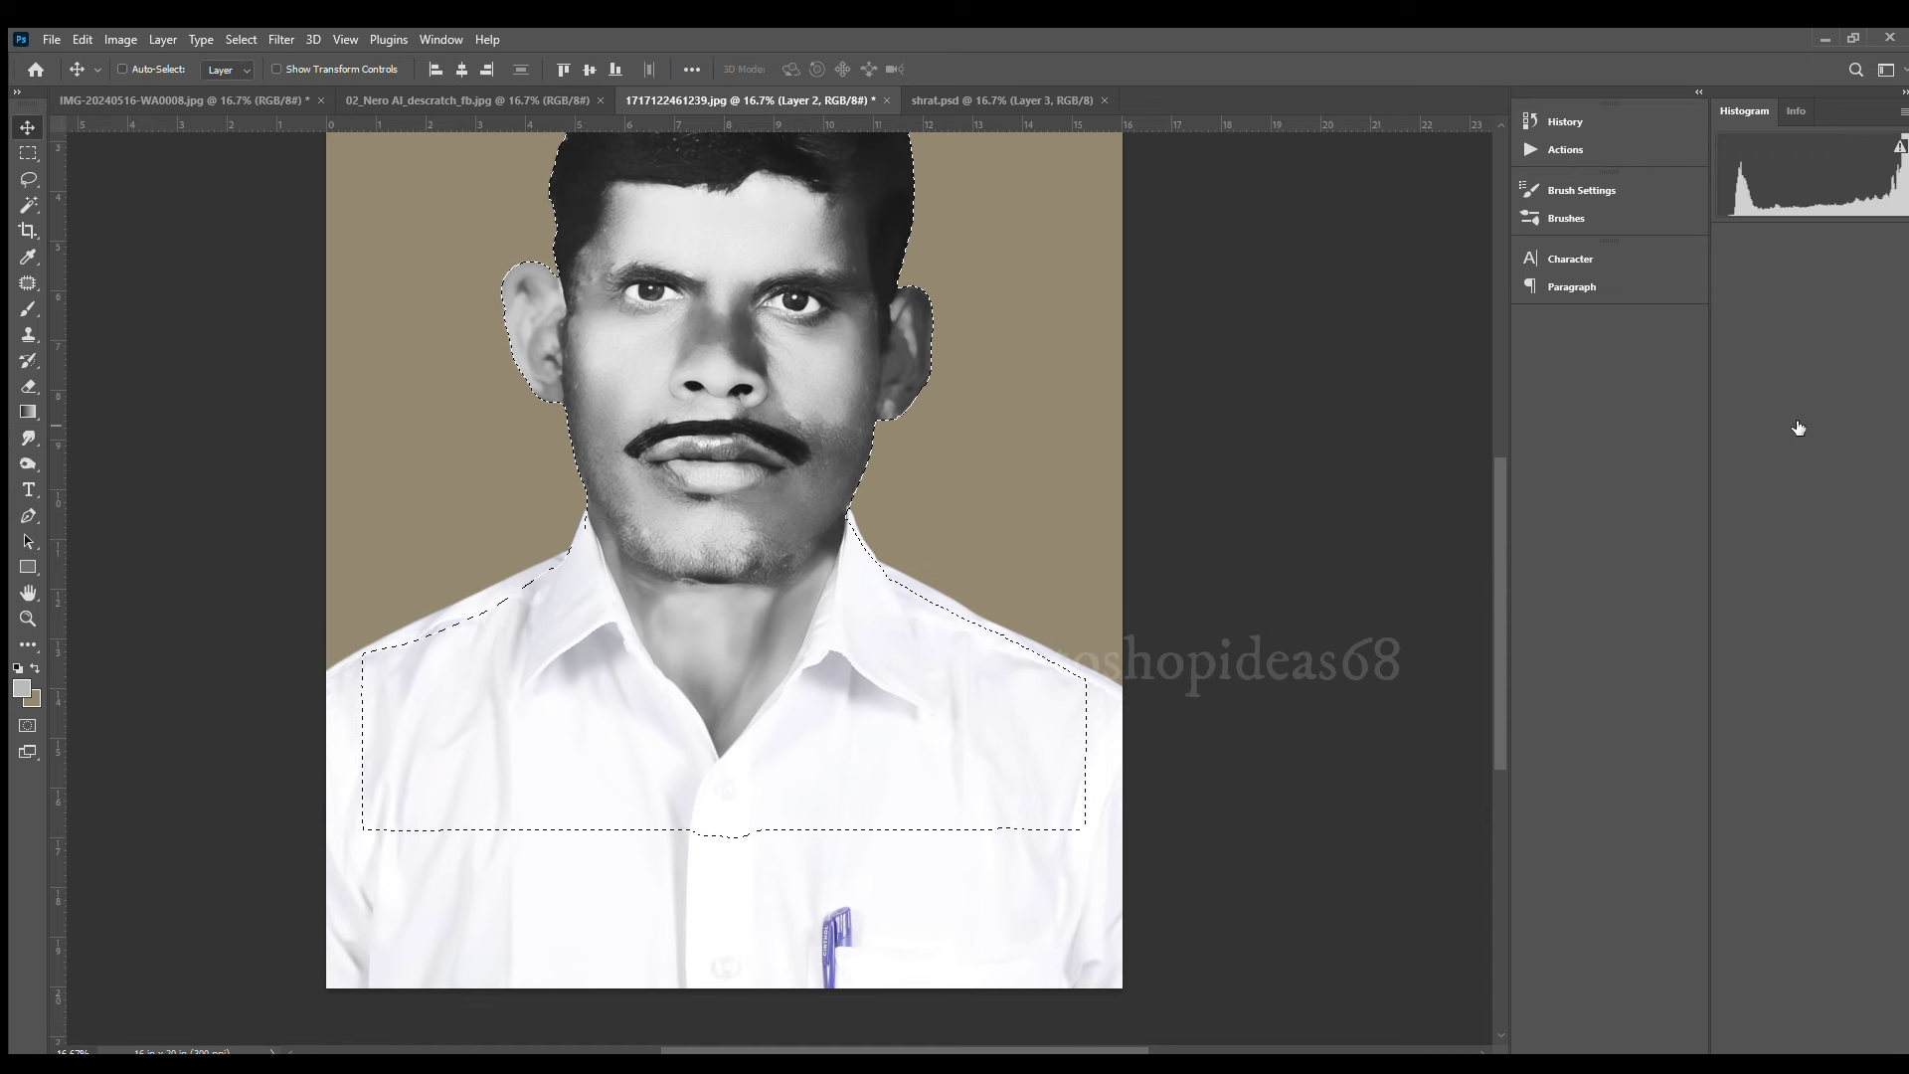
drag(746, 481, 735, 553)
scroll(725, 477, up, 1)
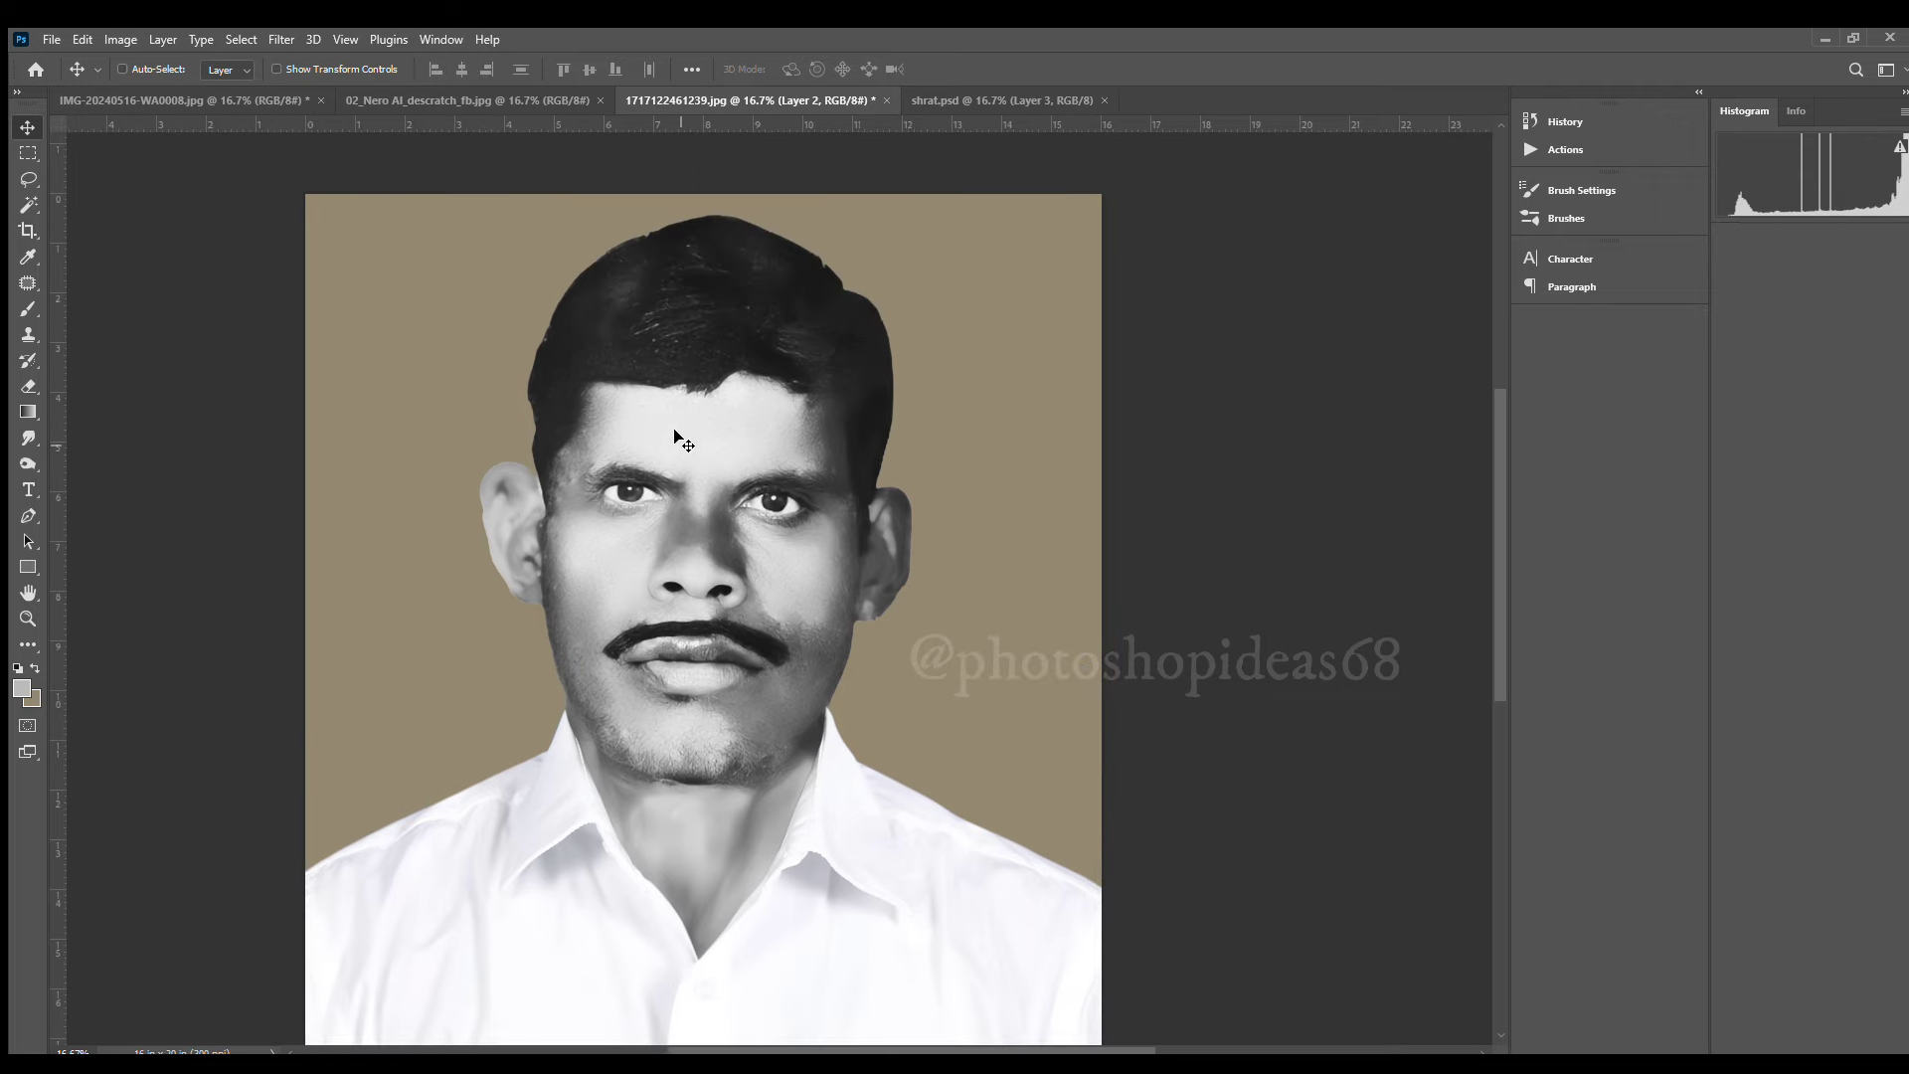
alt+scroll(682, 426, up, 1)
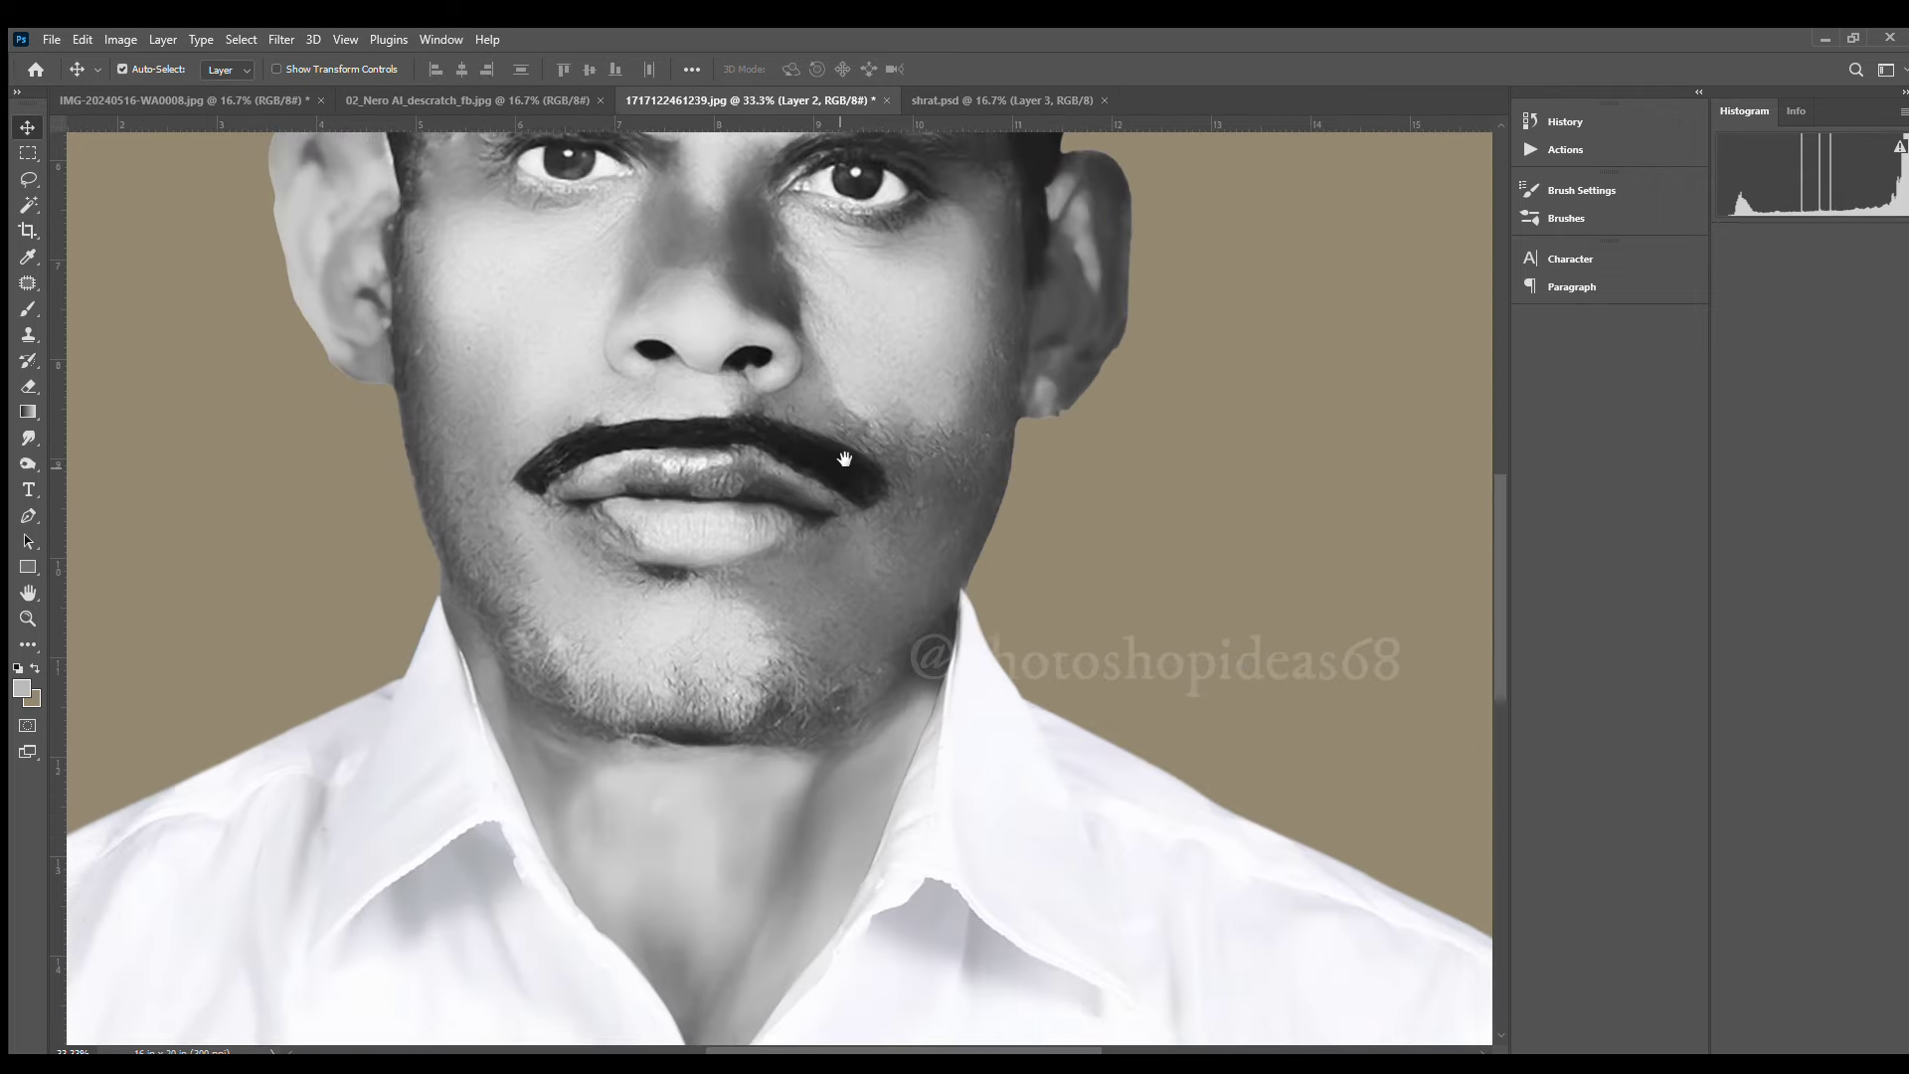
Try lightening the neck shadow above the collar, then undo it
drag(942, 473, 768, 701)
key(o)
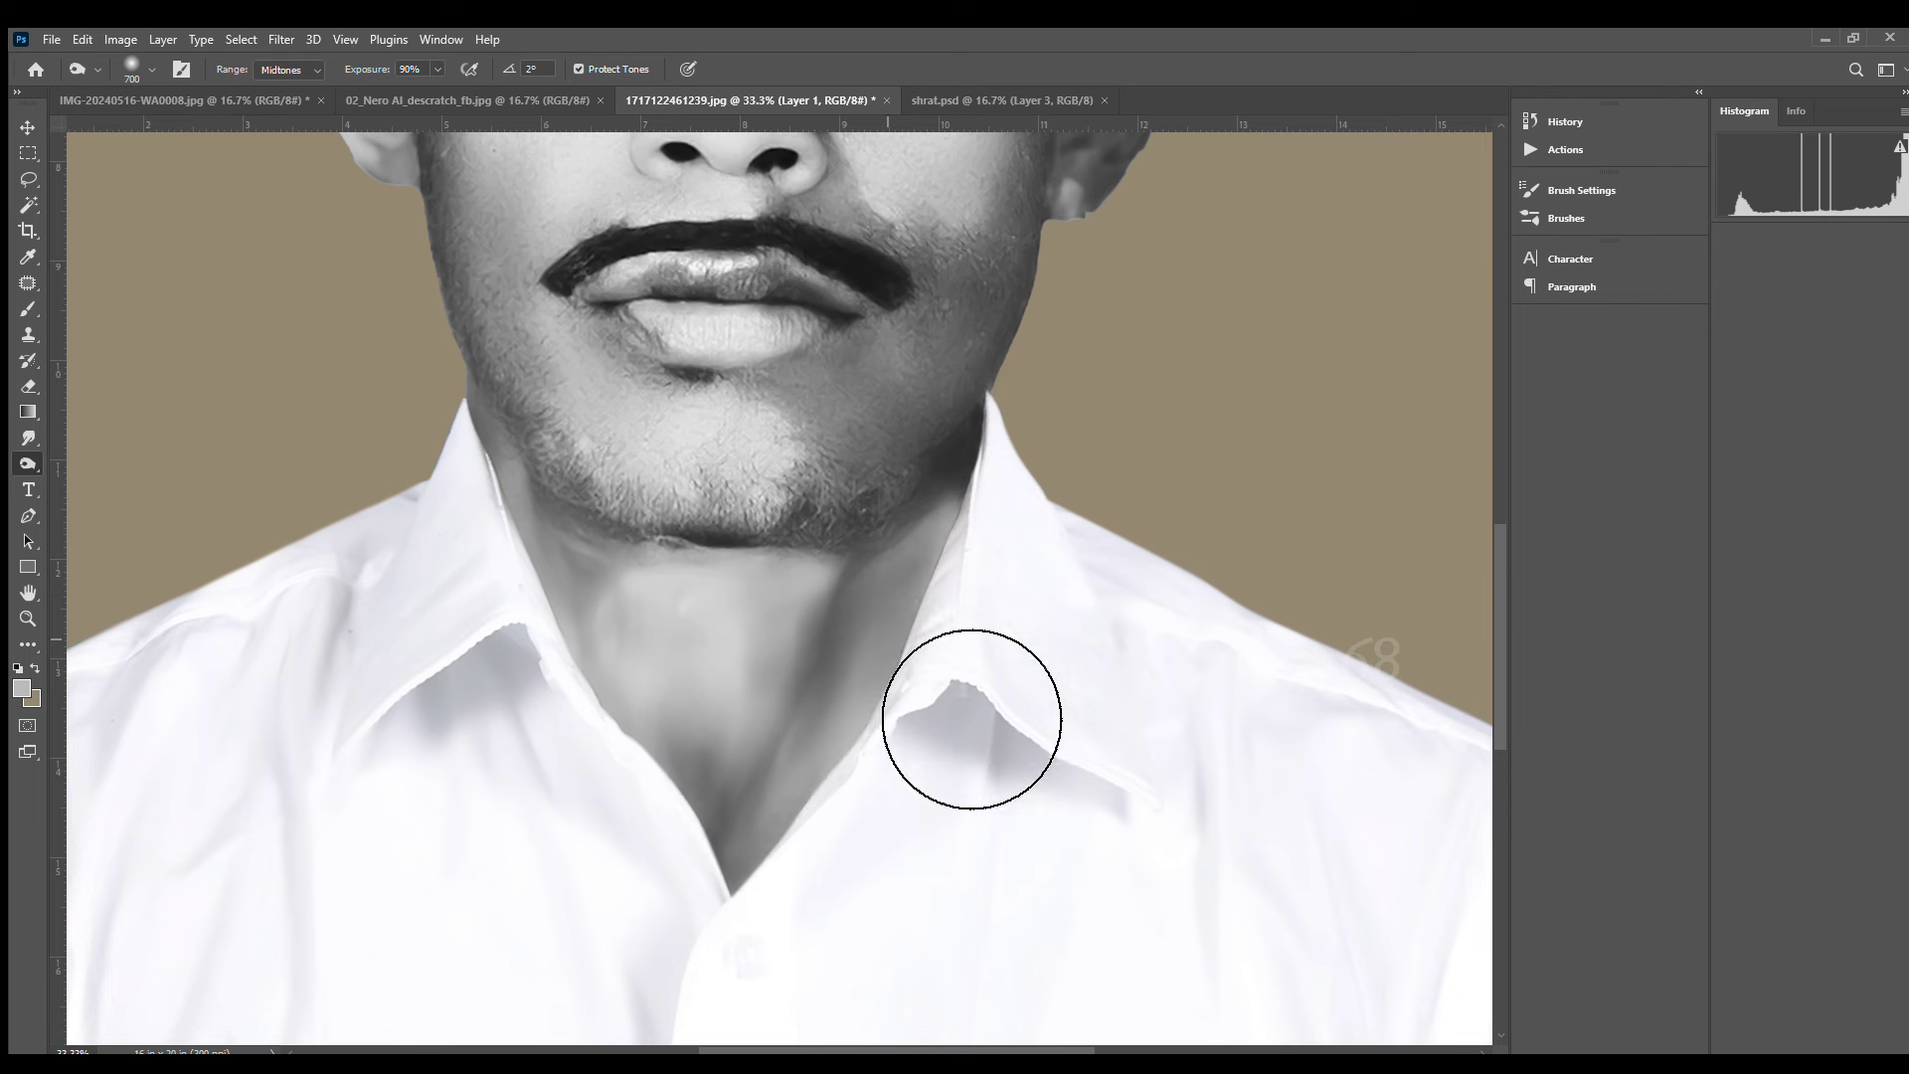
drag(937, 682, 767, 746)
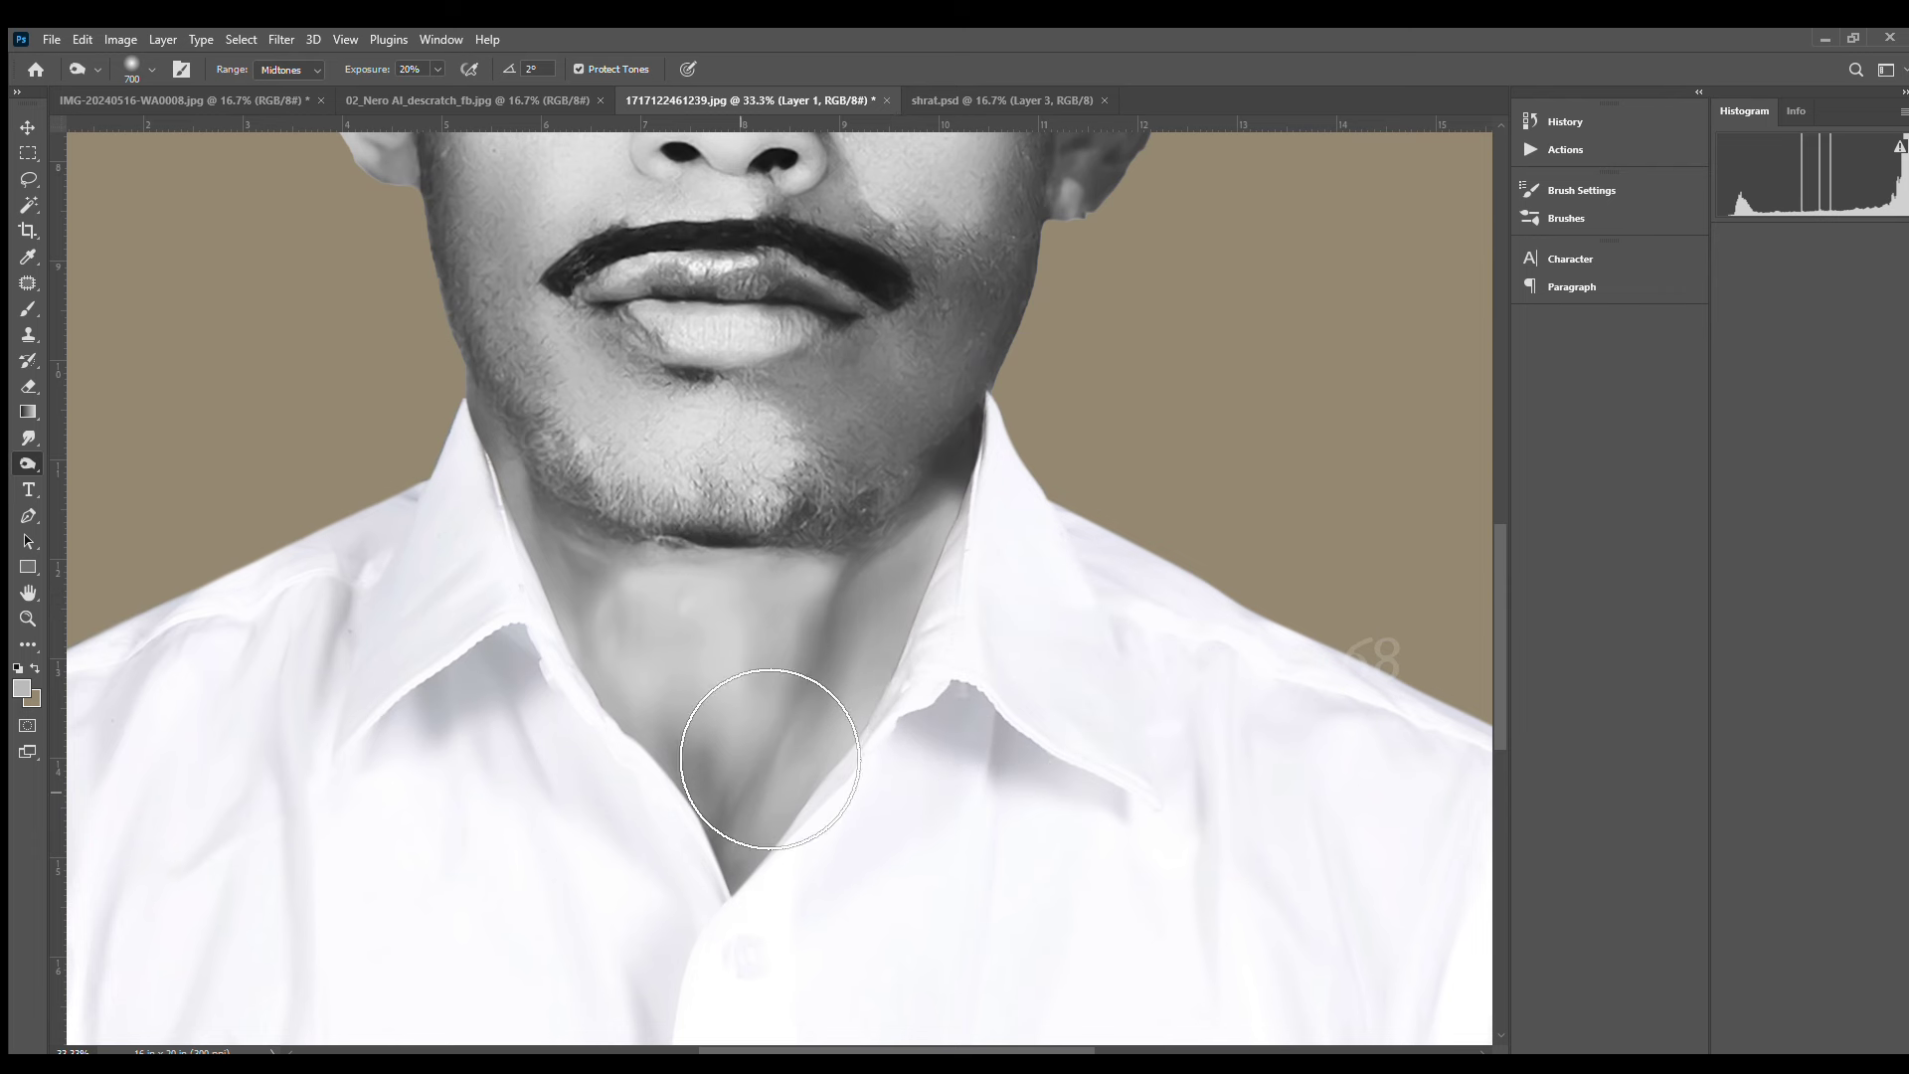
key(ctrl+z)
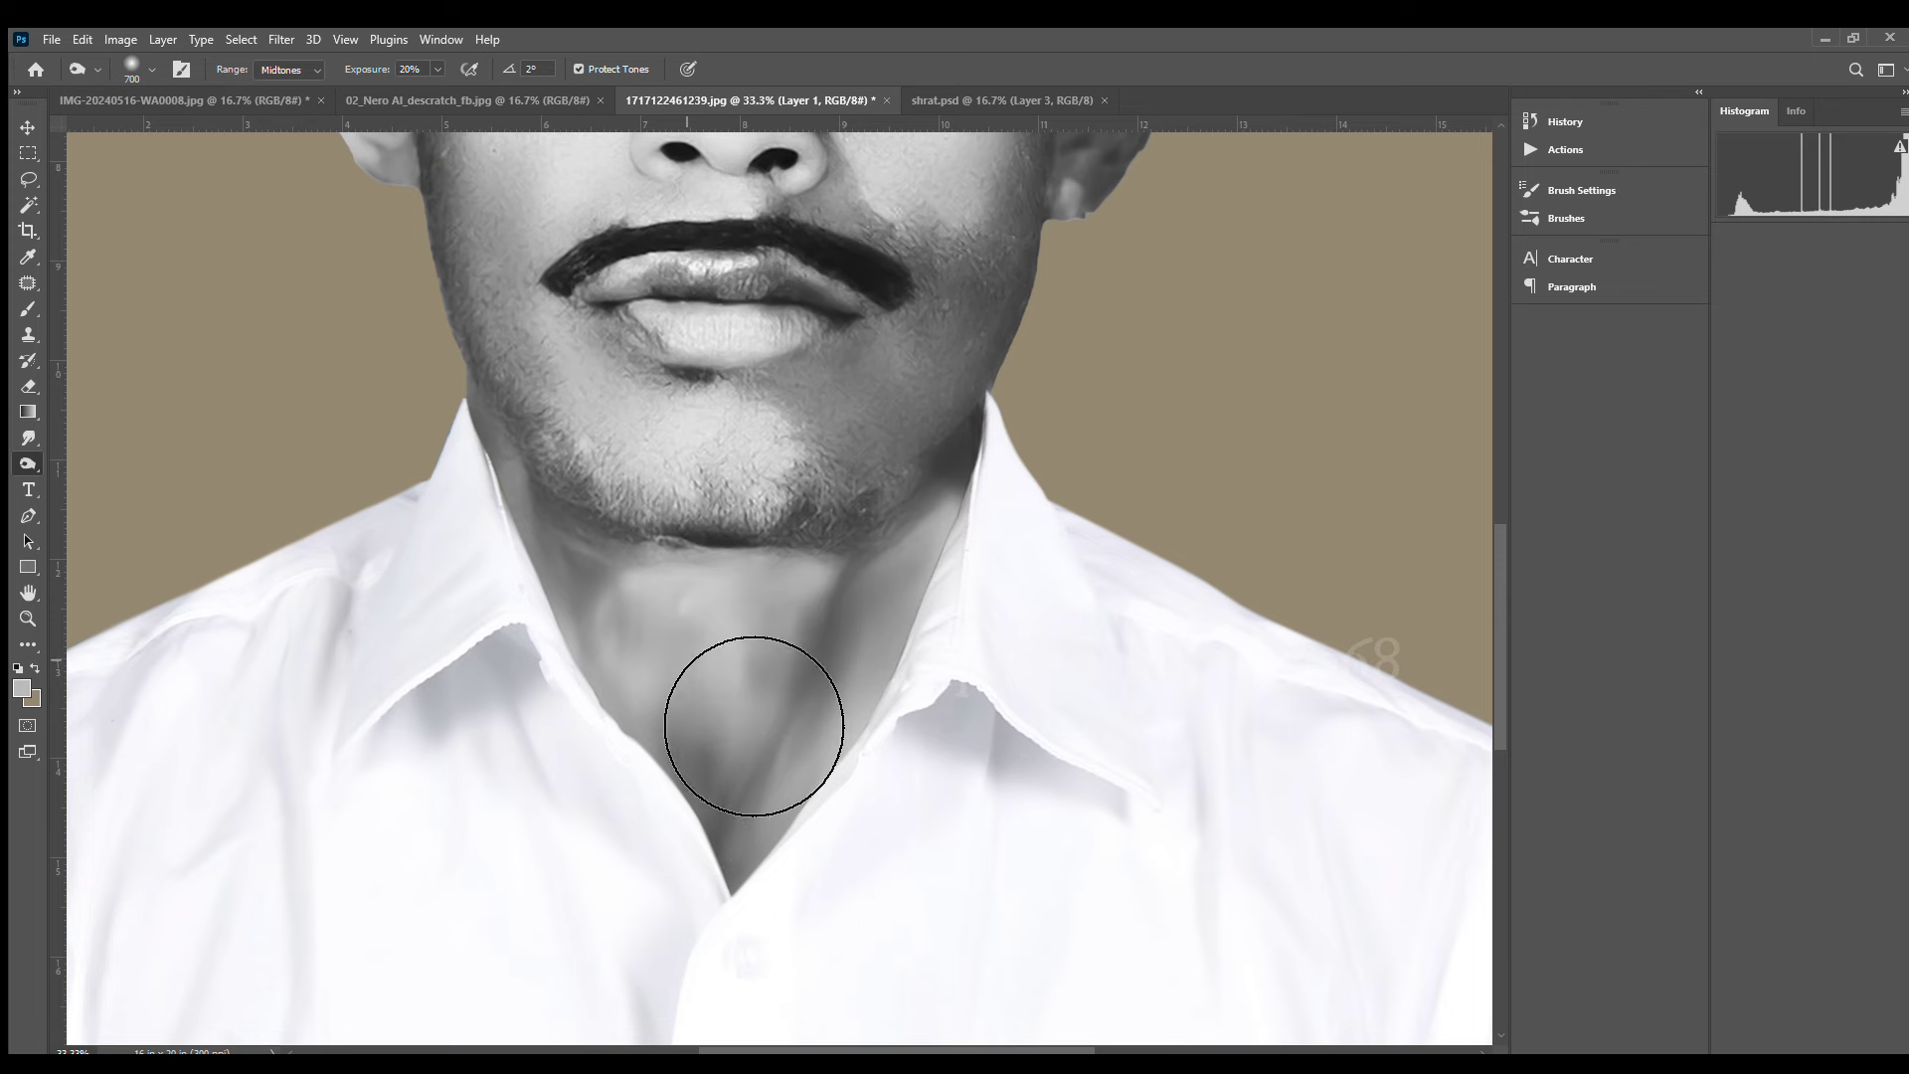
Set the brush size to 400 and darken the ear area
drag(440, 454, 401, 891)
key(ctrl+minus)
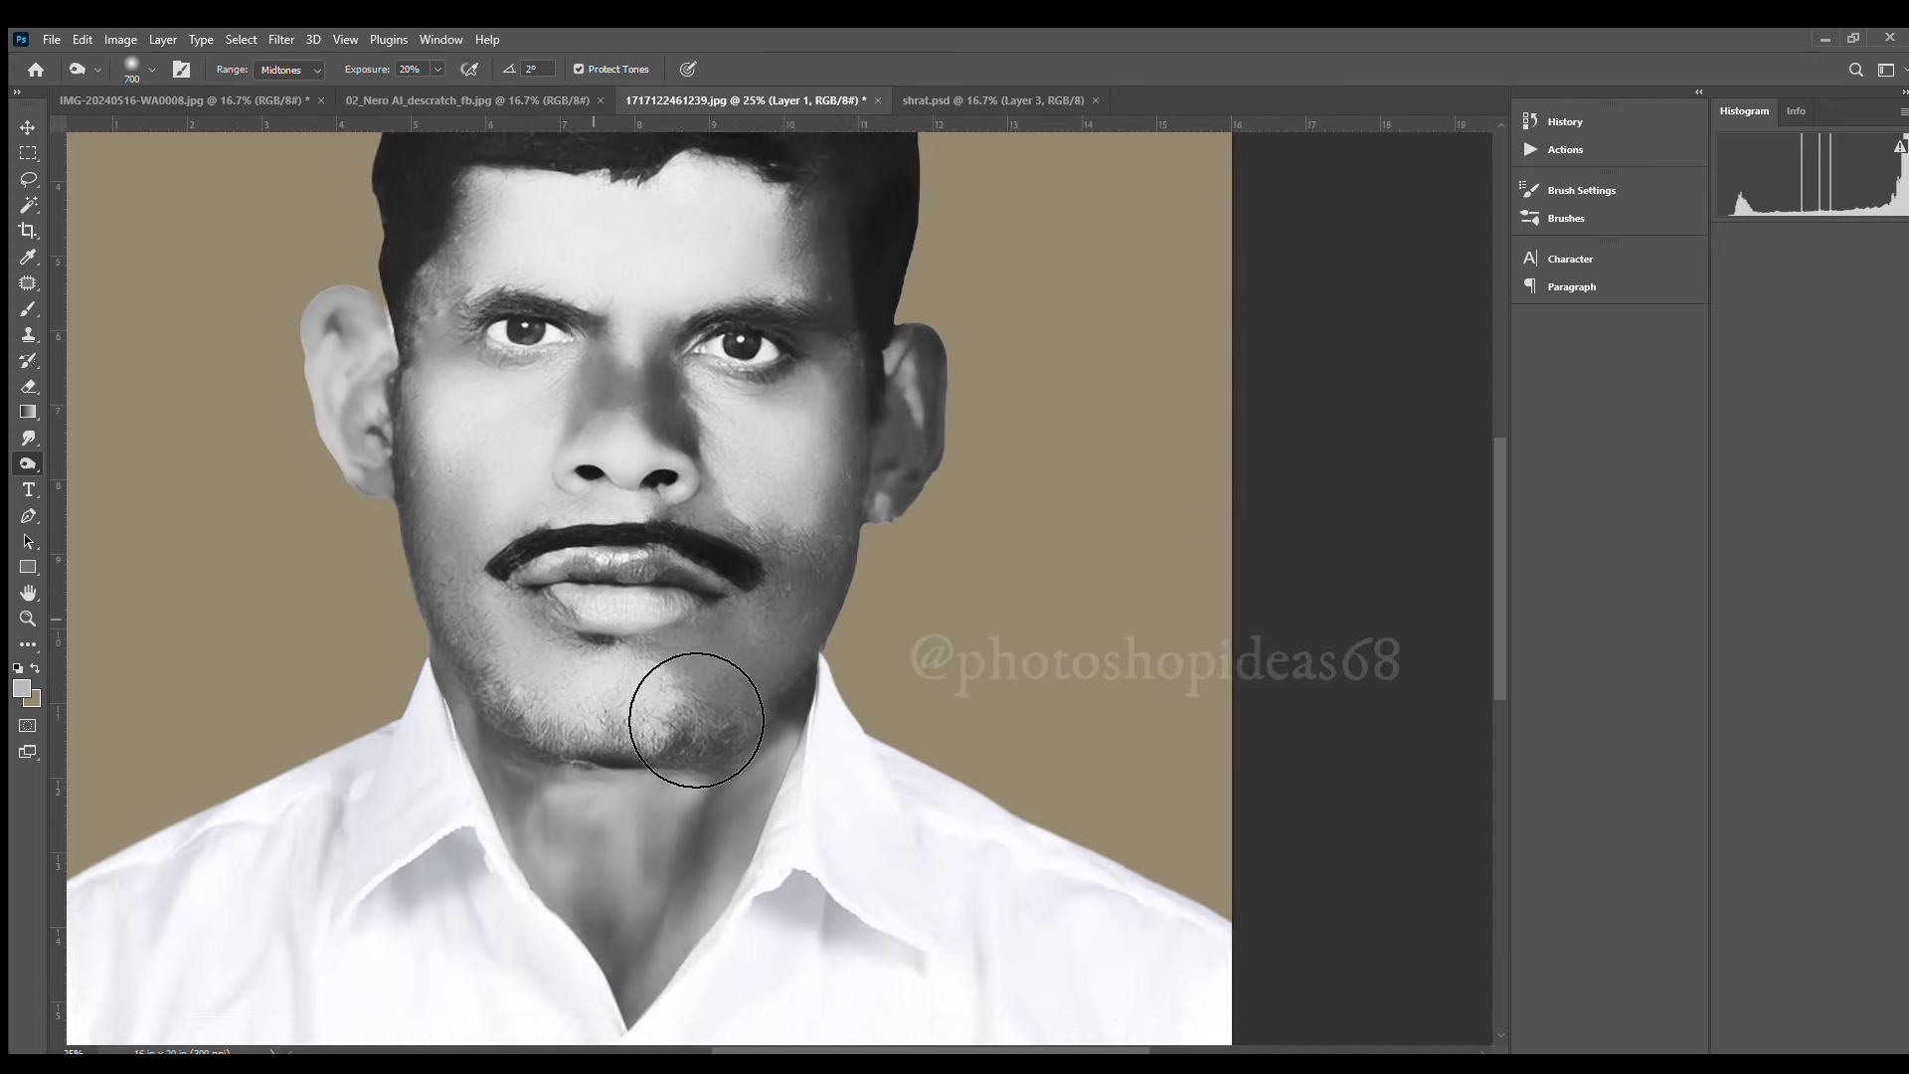
scroll(746, 597, up, 3)
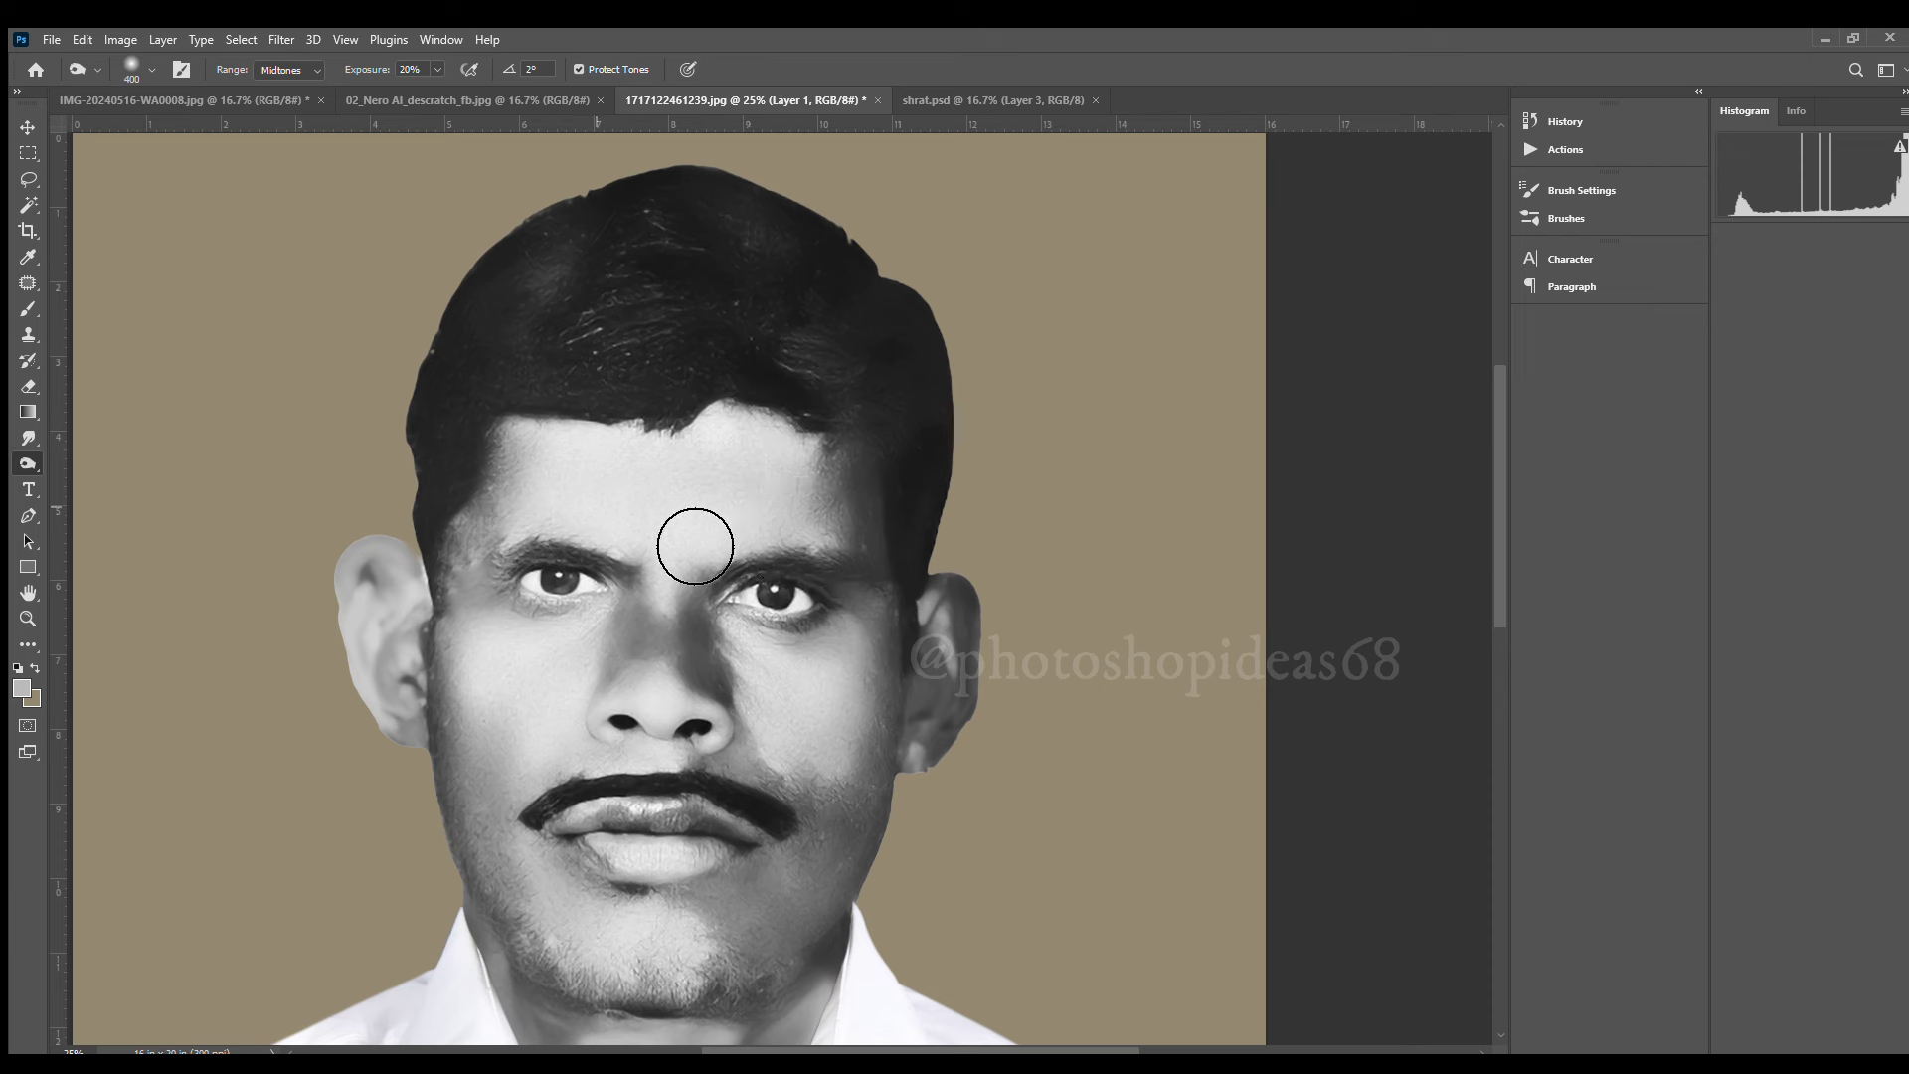
key(bracketleft)
key(bracketleft)
key(bracketleft)
key(bracketright)
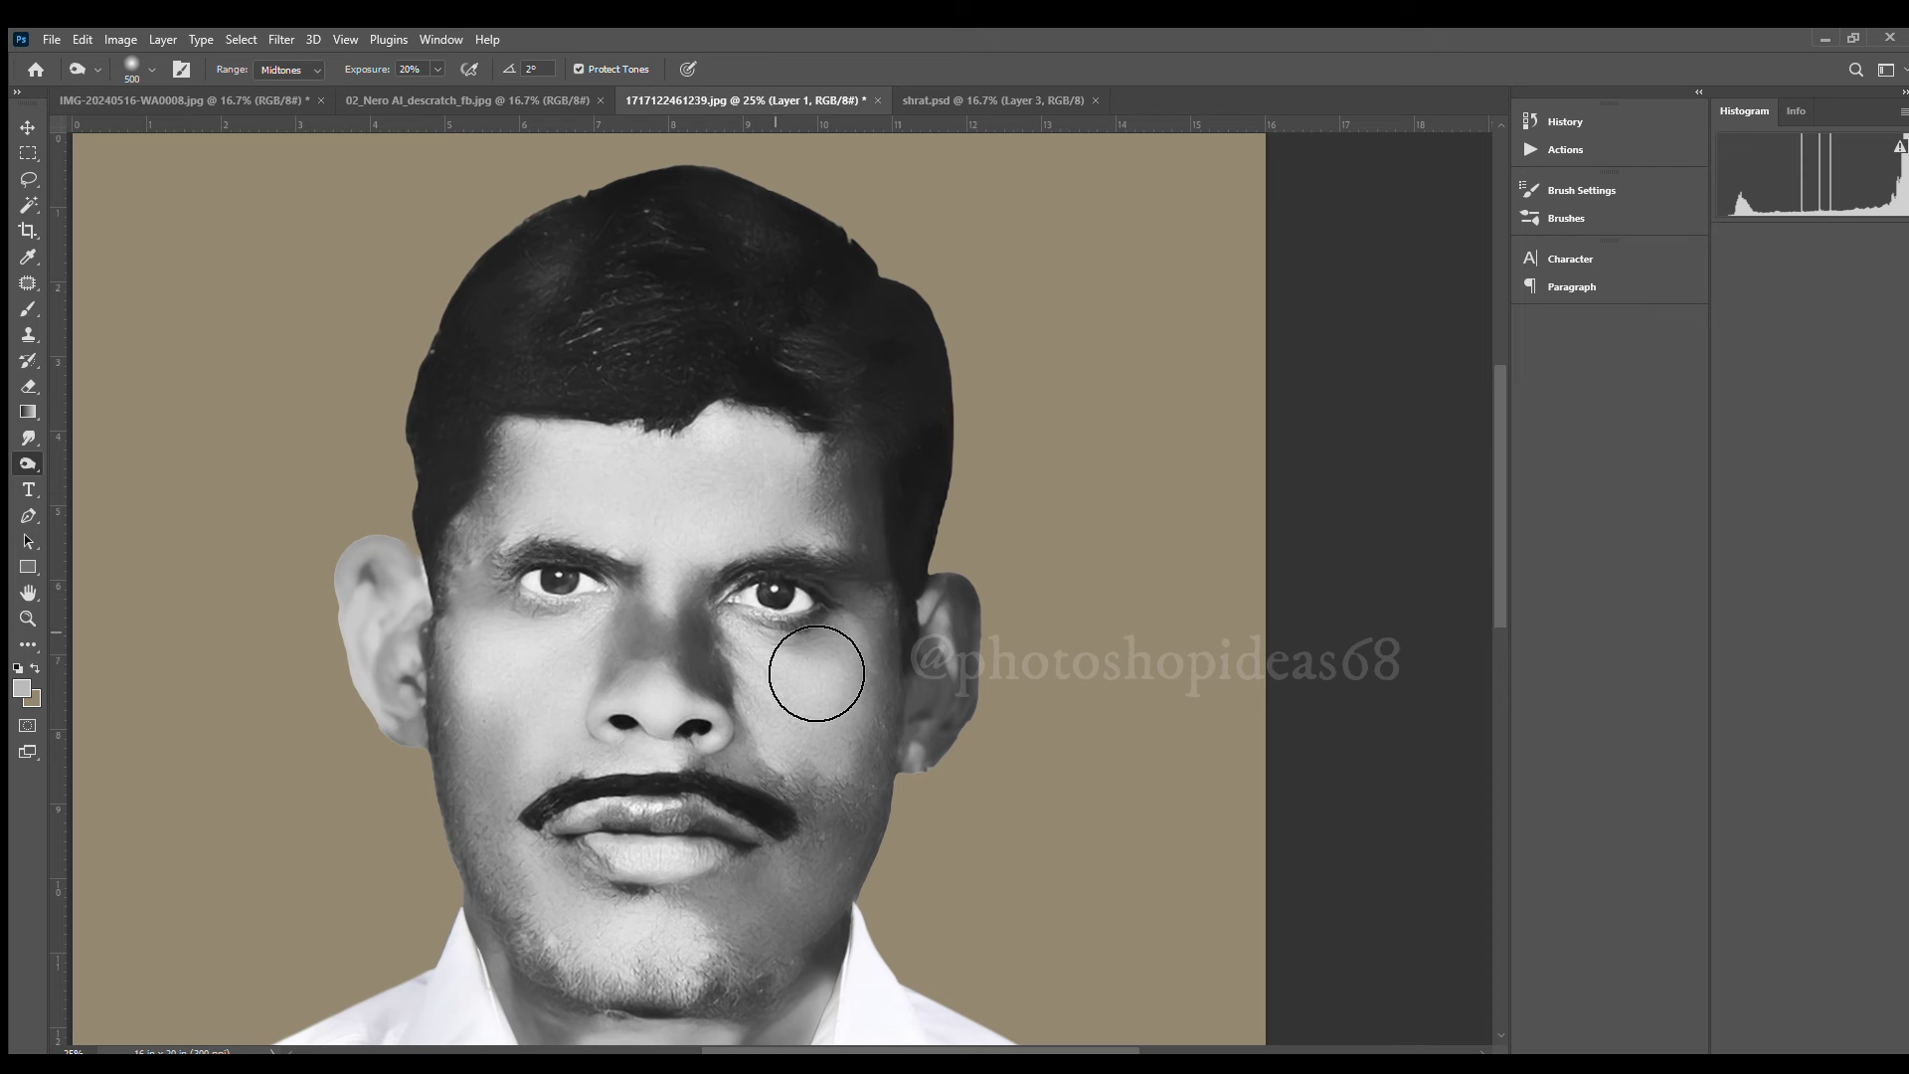
key(bracketleft)
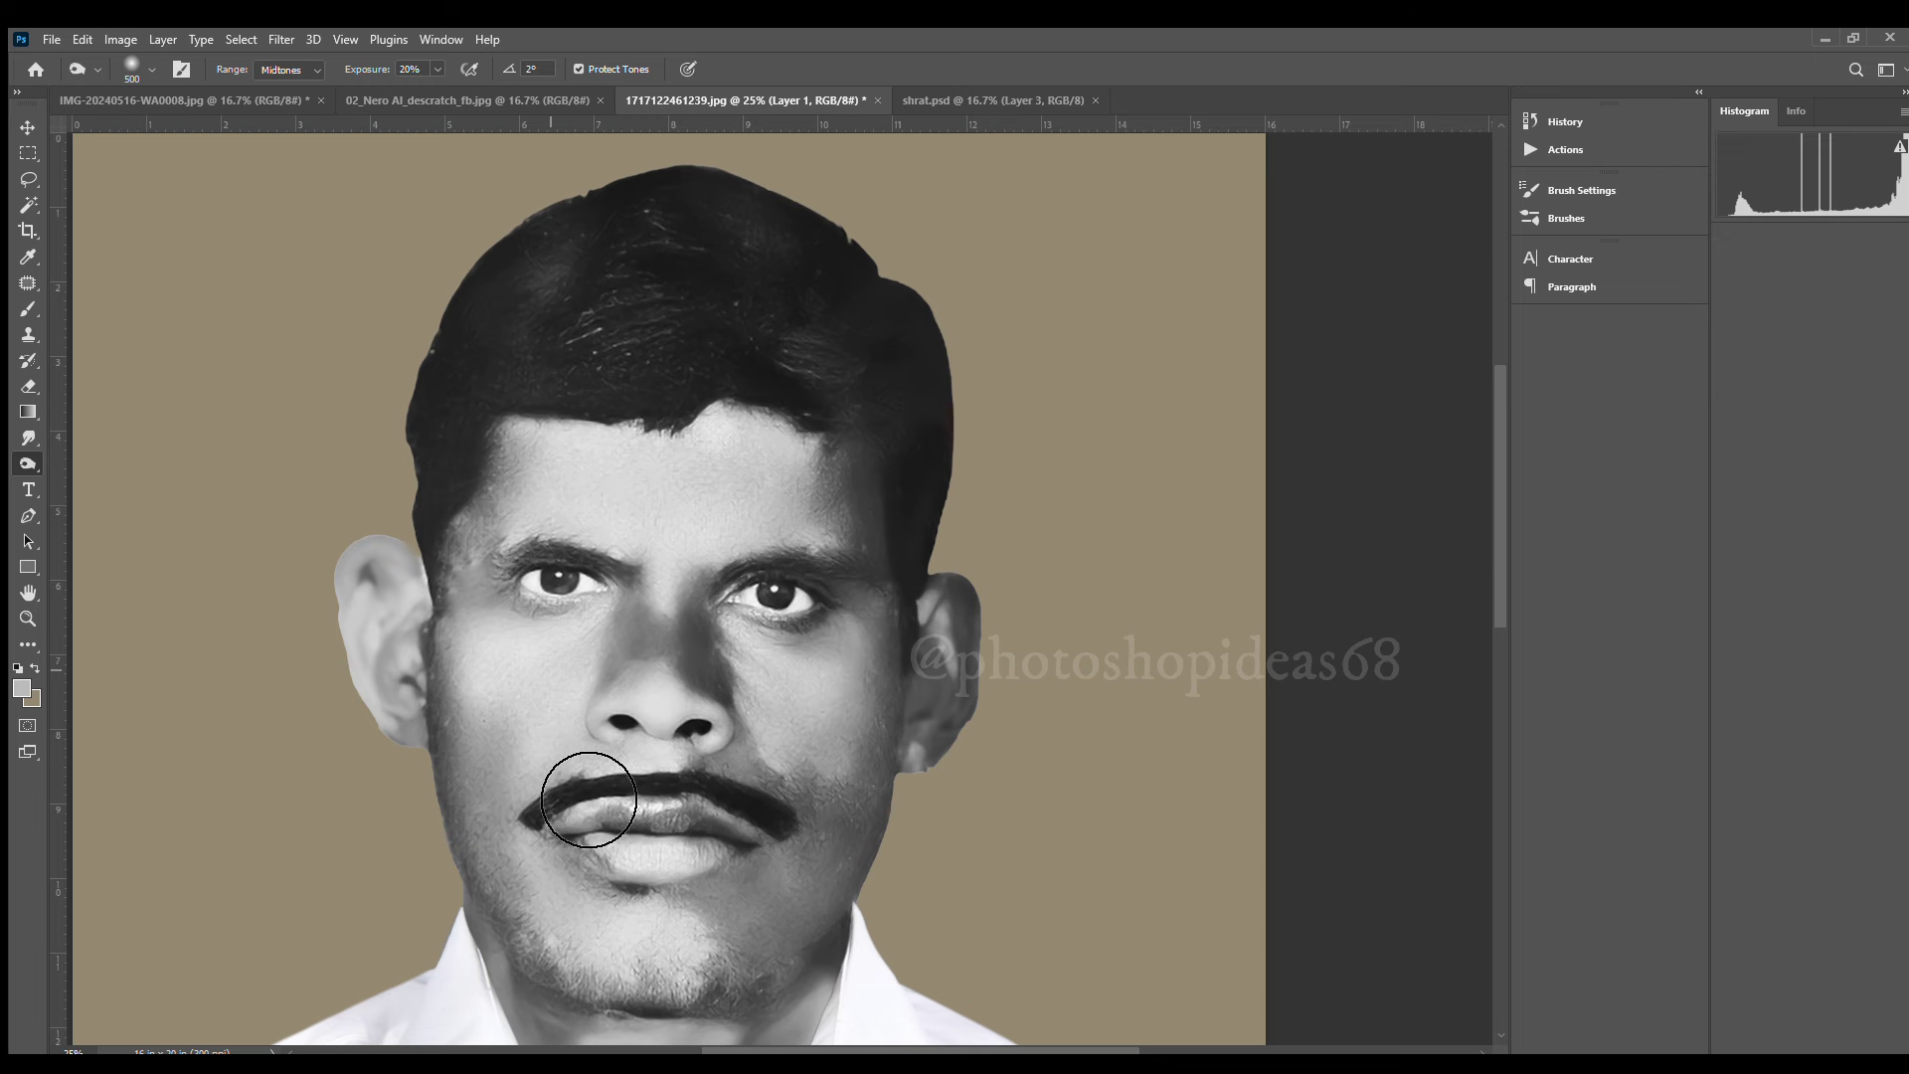
scroll(696, 716, up, 1)
scroll(649, 715, up, 2)
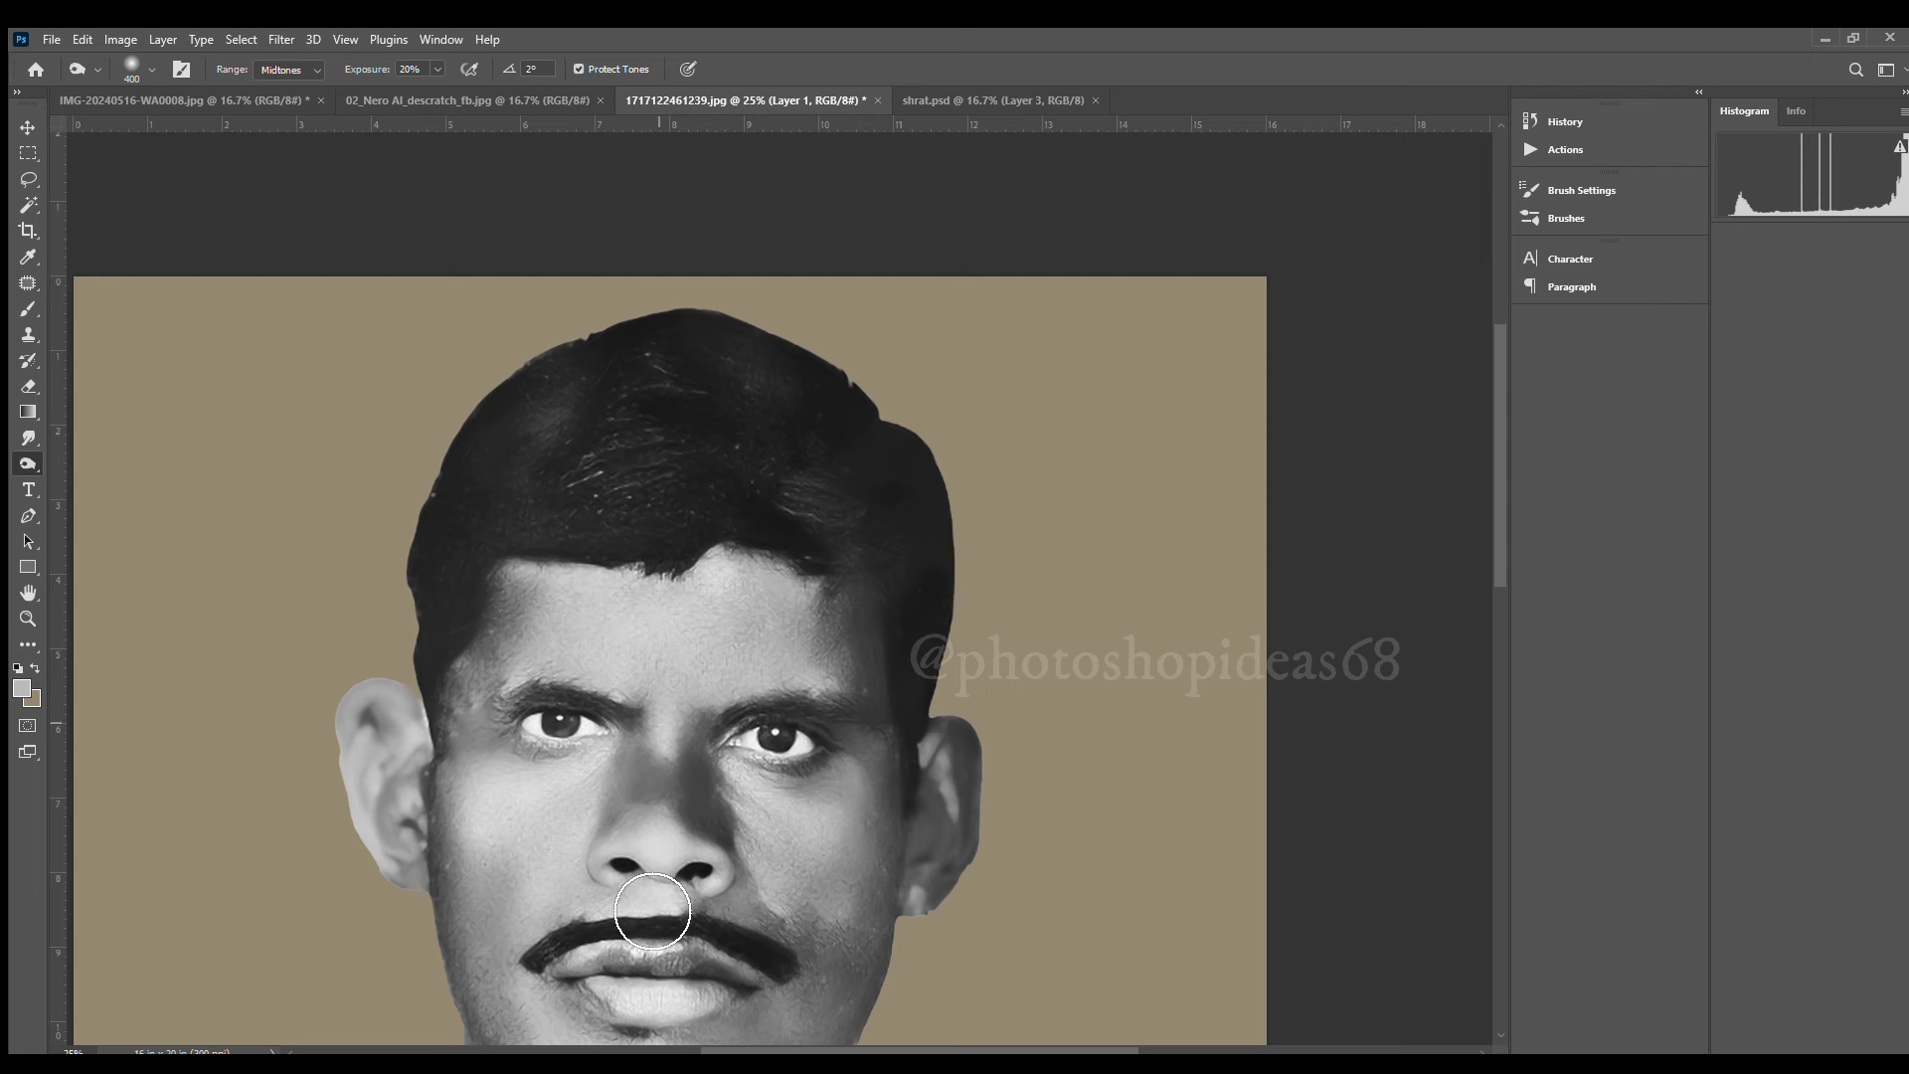
scroll(857, 908, down, 2)
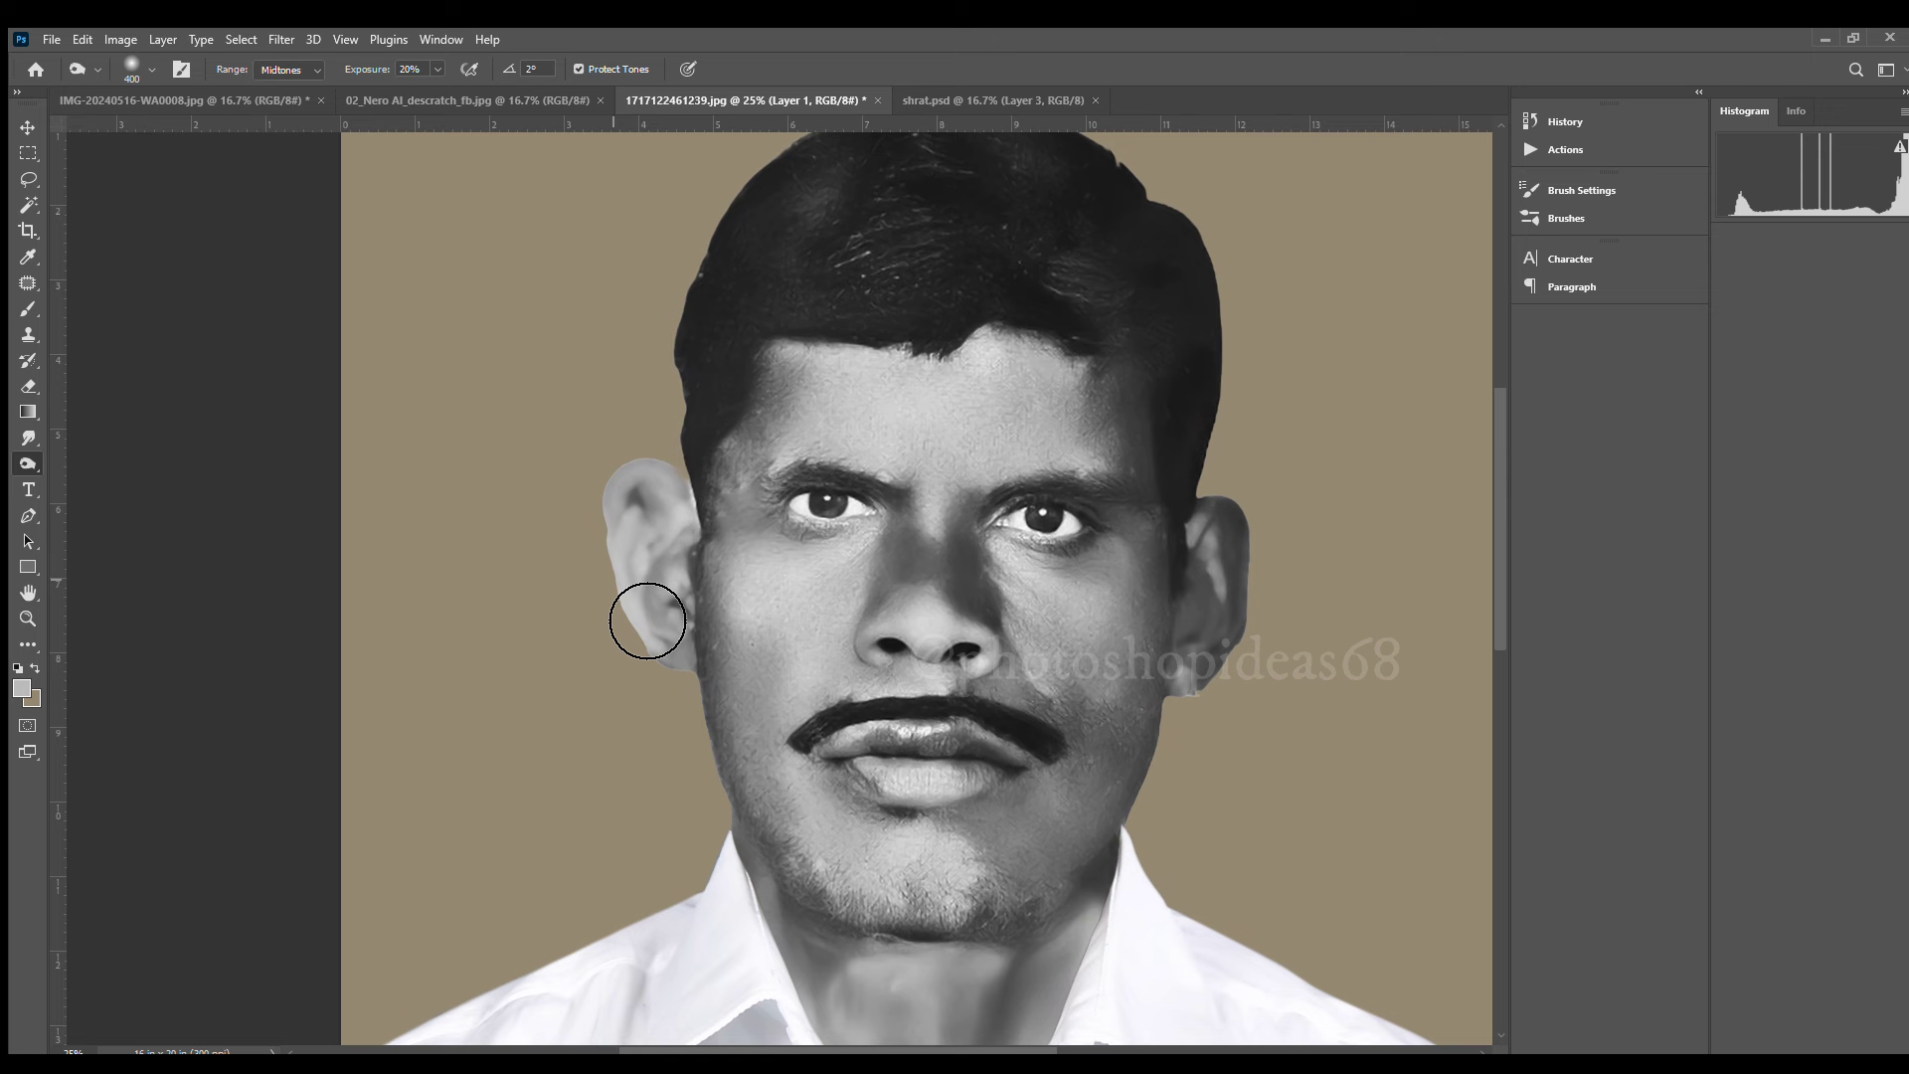
mouse_move(643, 617)
mouse_down()
mouse_move(694, 682)
mouse_move(707, 554)
mouse_move(663, 587)
mouse_move(724, 533)
mouse_move(682, 690)
mouse_move(707, 487)
mouse_move(625, 522)
mouse_move(701, 530)
mouse_up()
scroll(730, 729, down, 2)
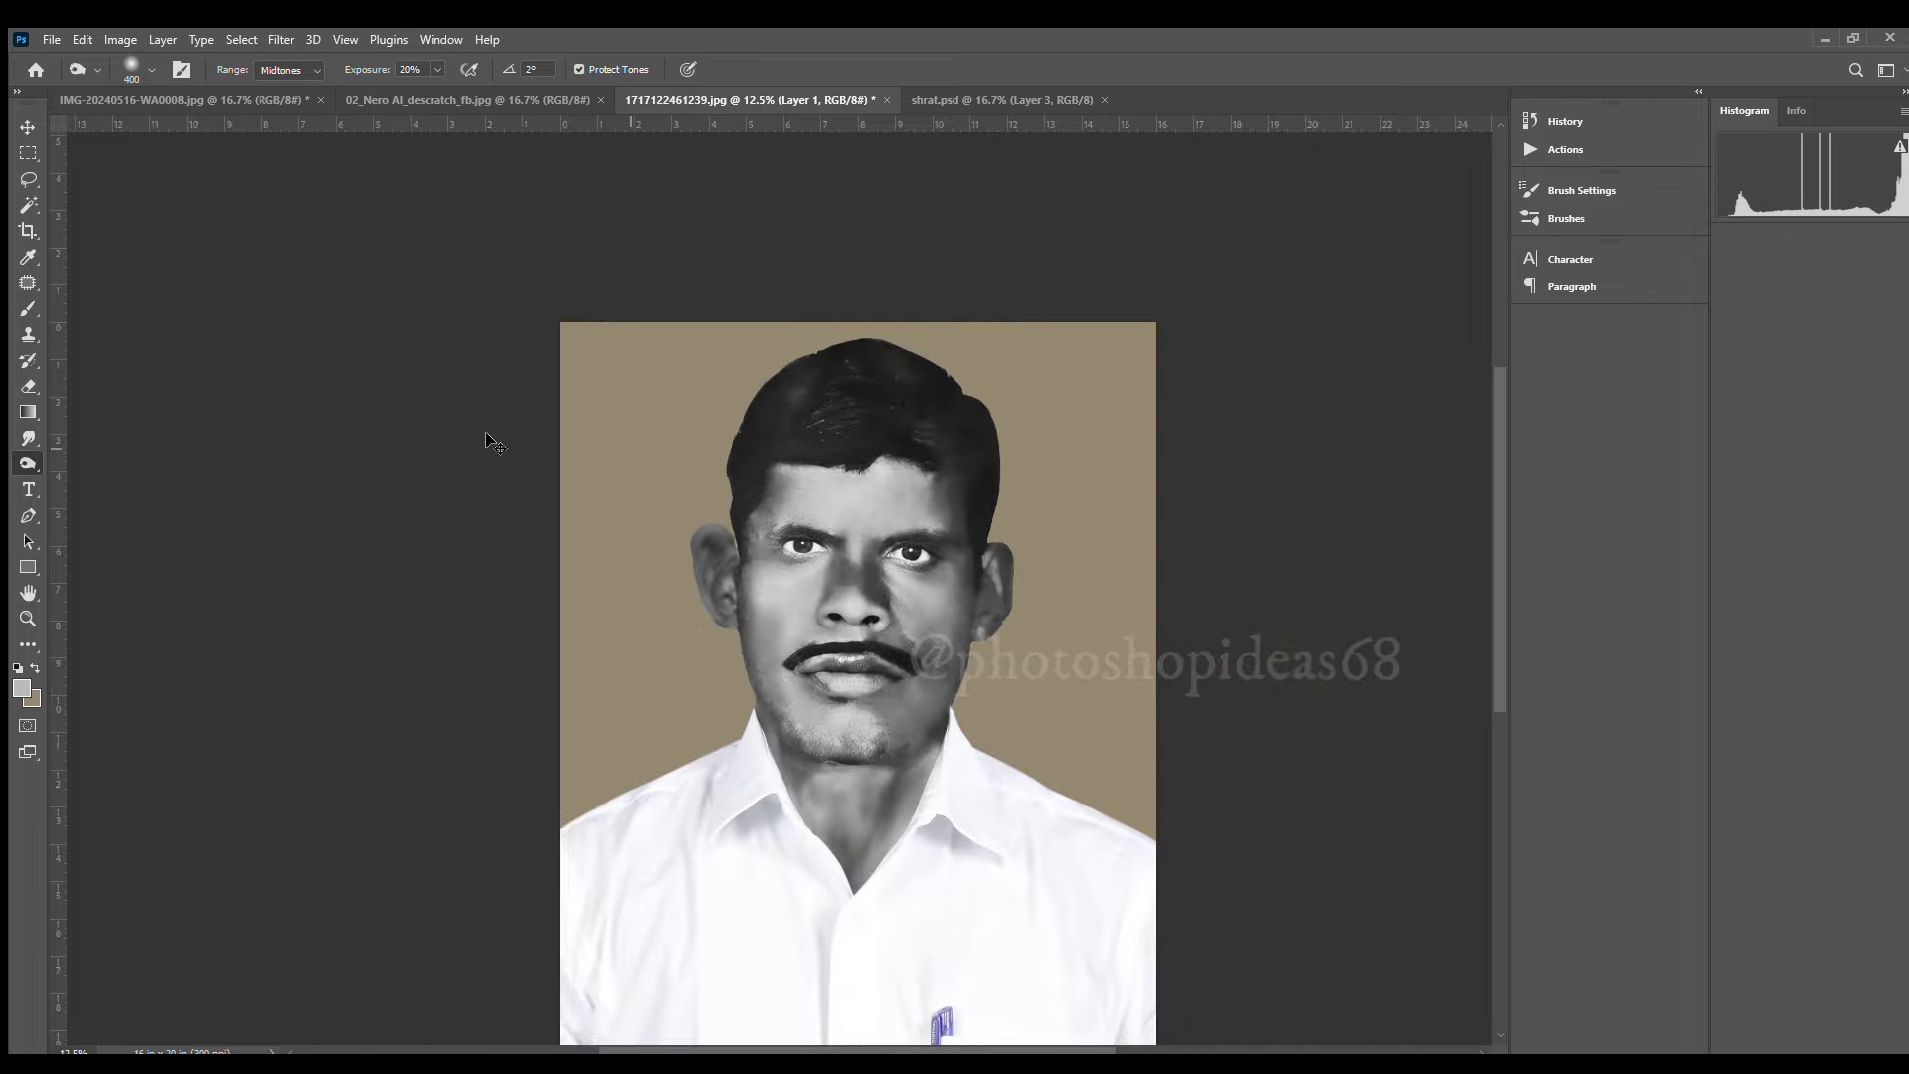
scroll(1070, 771, up, 2)
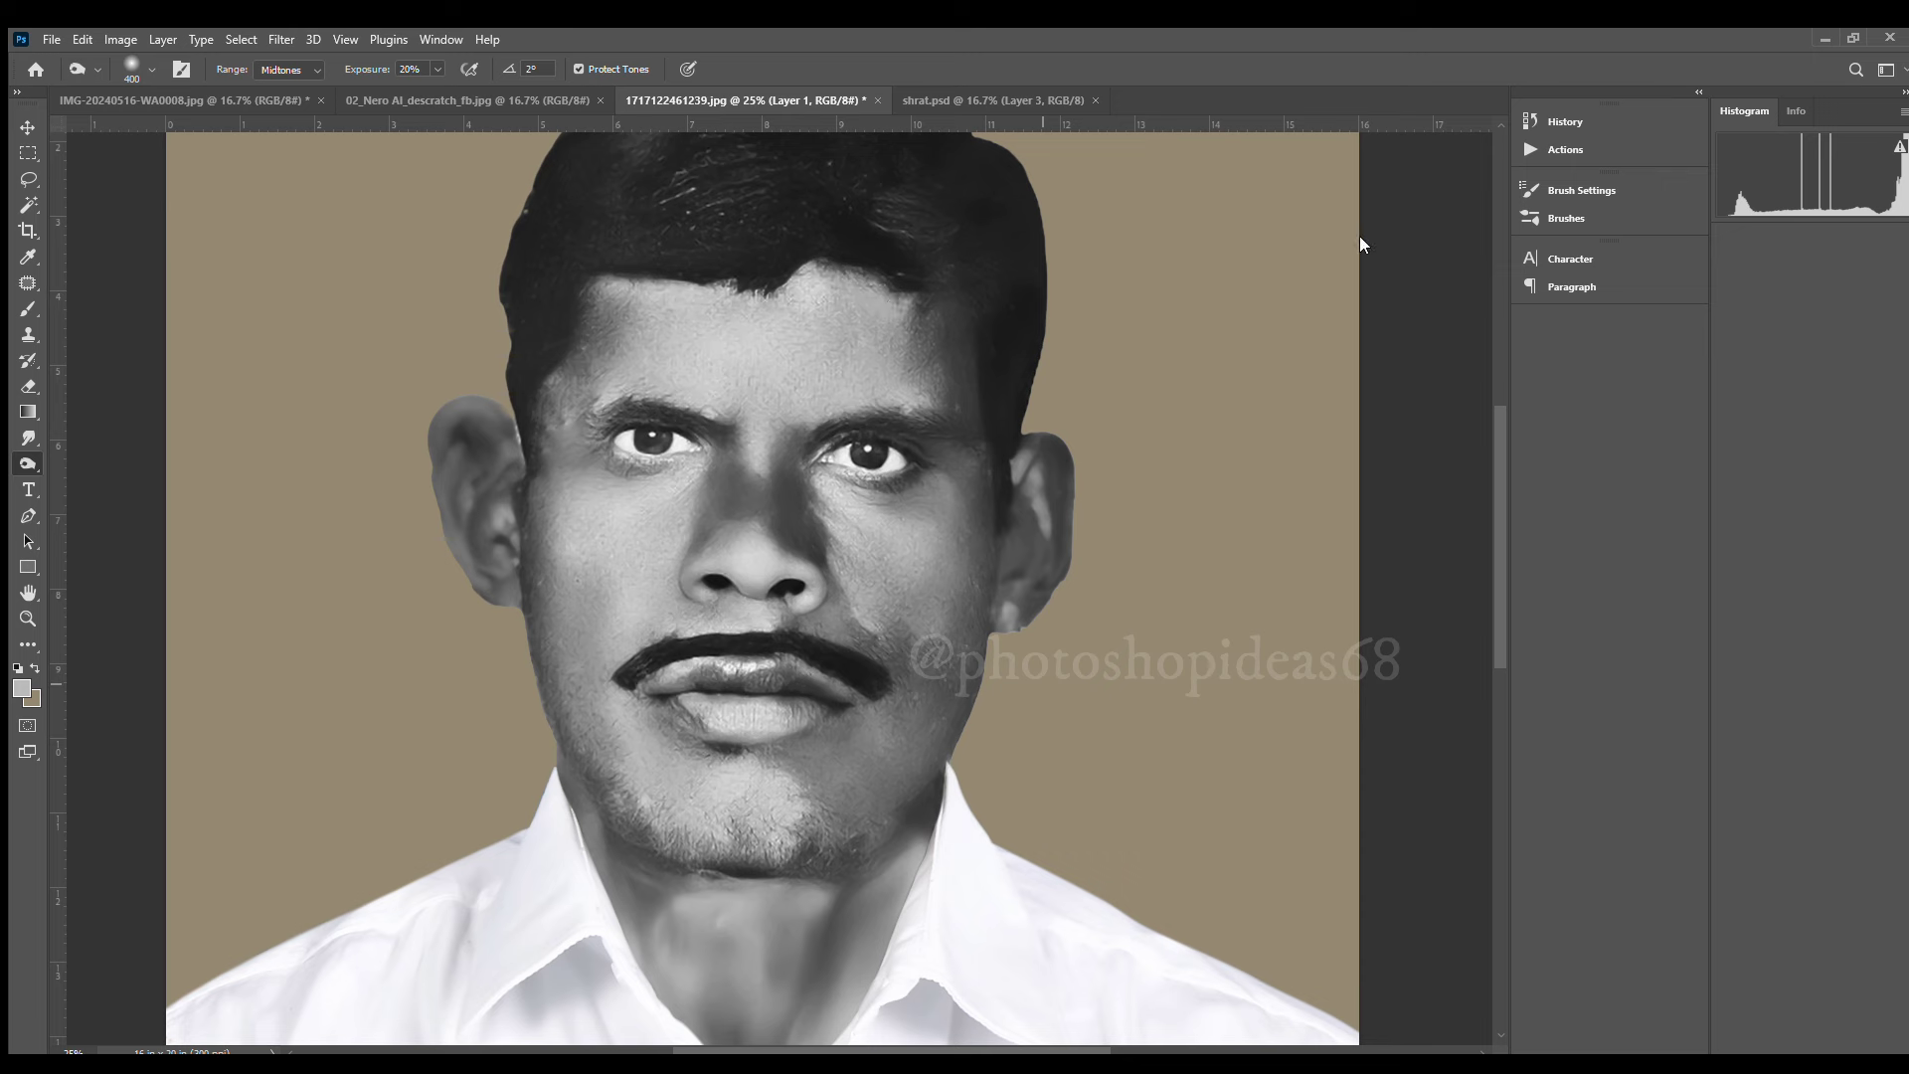
Smudge the chin stubble smooth with a 300-size Smudge brush
click(28, 439)
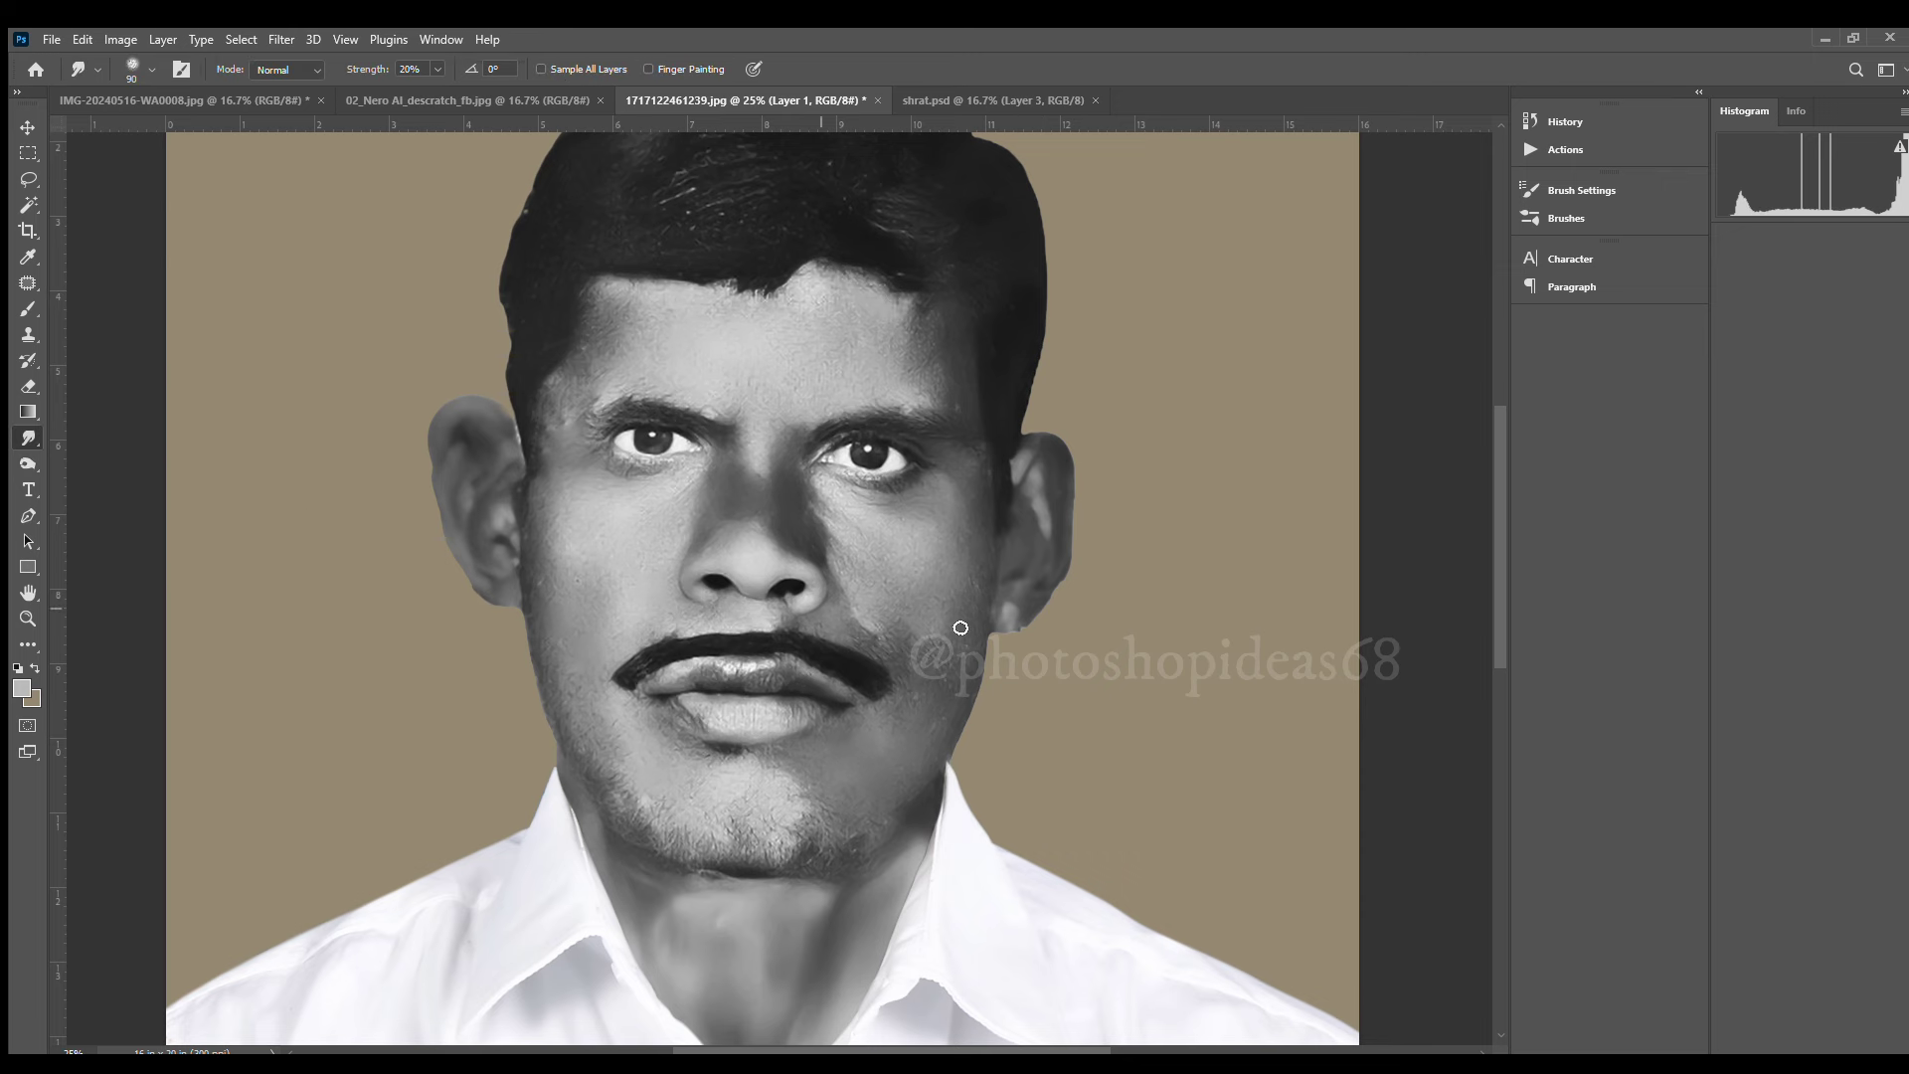
key(bracketright)
key(bracketright)
key(bracketright)
key(bracketright)
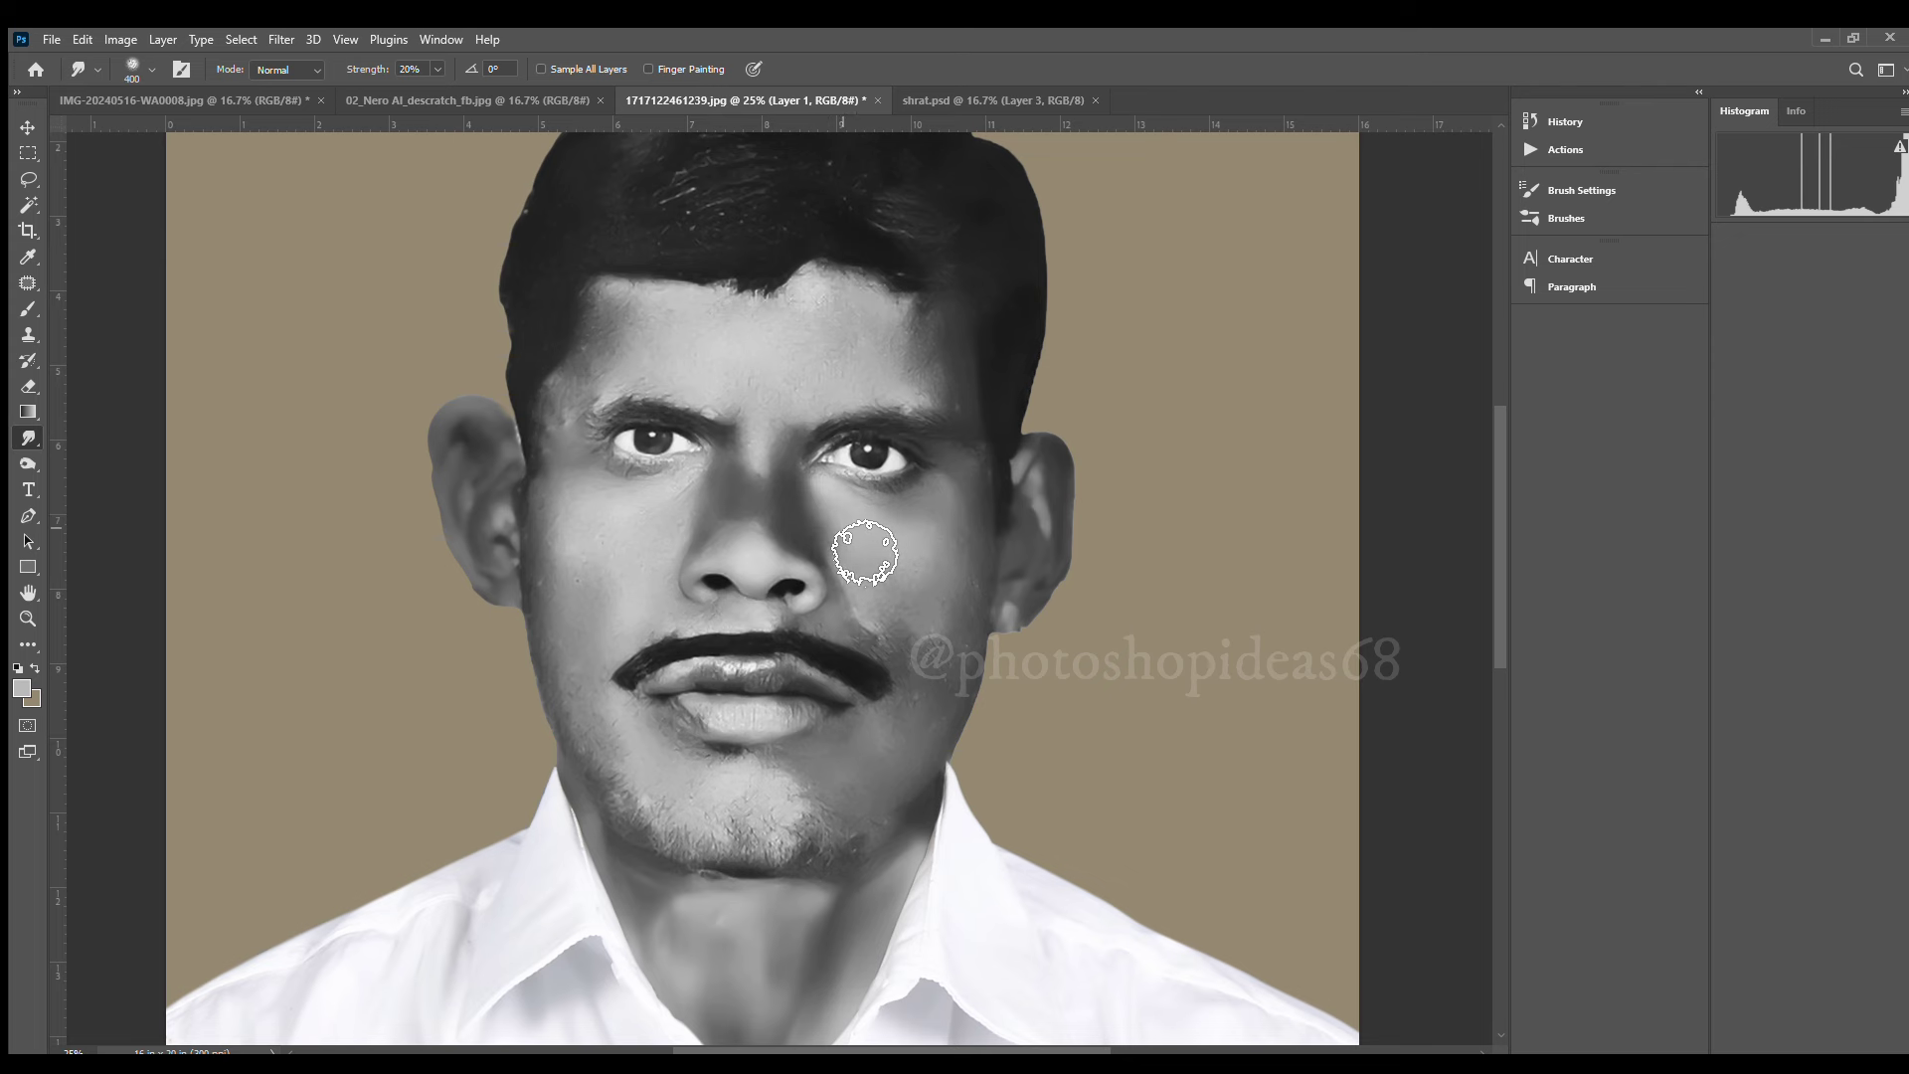
key(ctrl+plus)
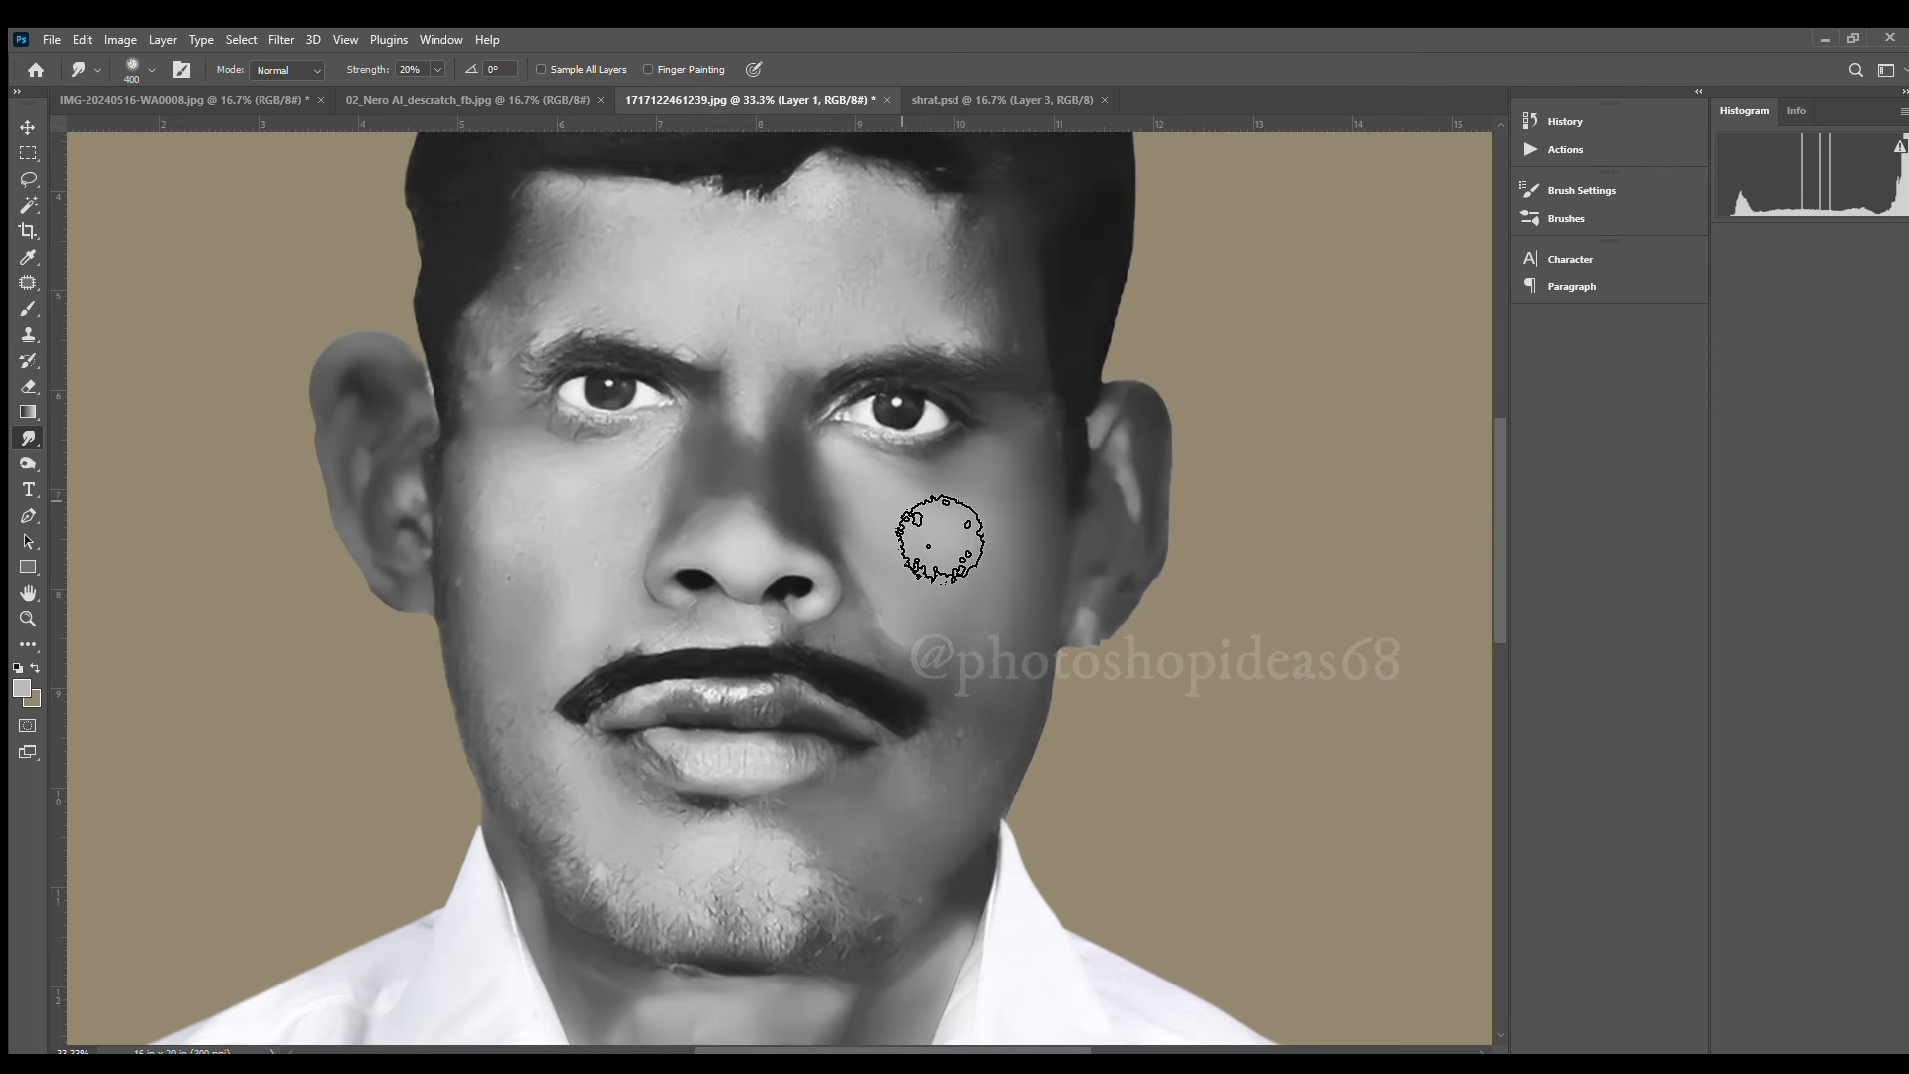
key(bracketleft)
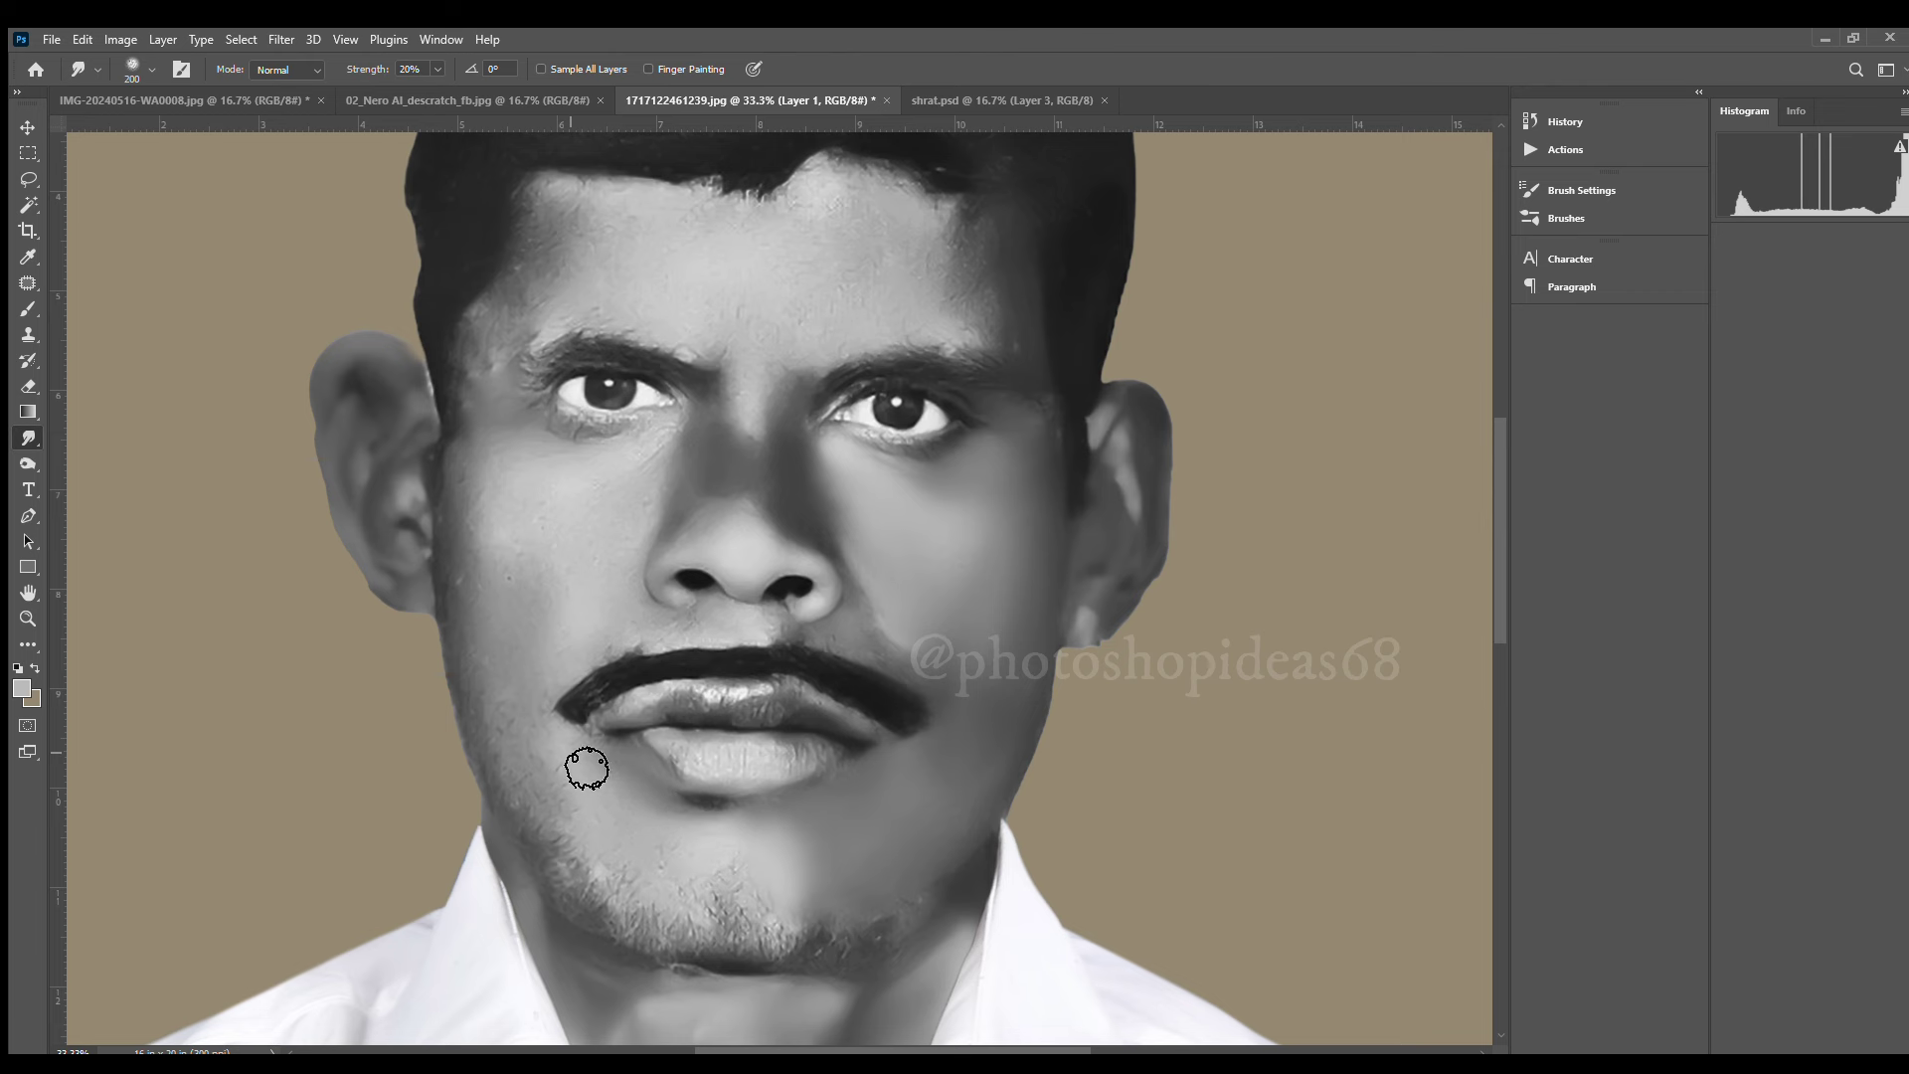
mouse_move(614, 817)
mouse_down()
mouse_move(643, 865)
mouse_move(766, 899)
mouse_move(532, 744)
mouse_up()
scroll(548, 815, up, 3)
scroll(597, 766, left, 2)
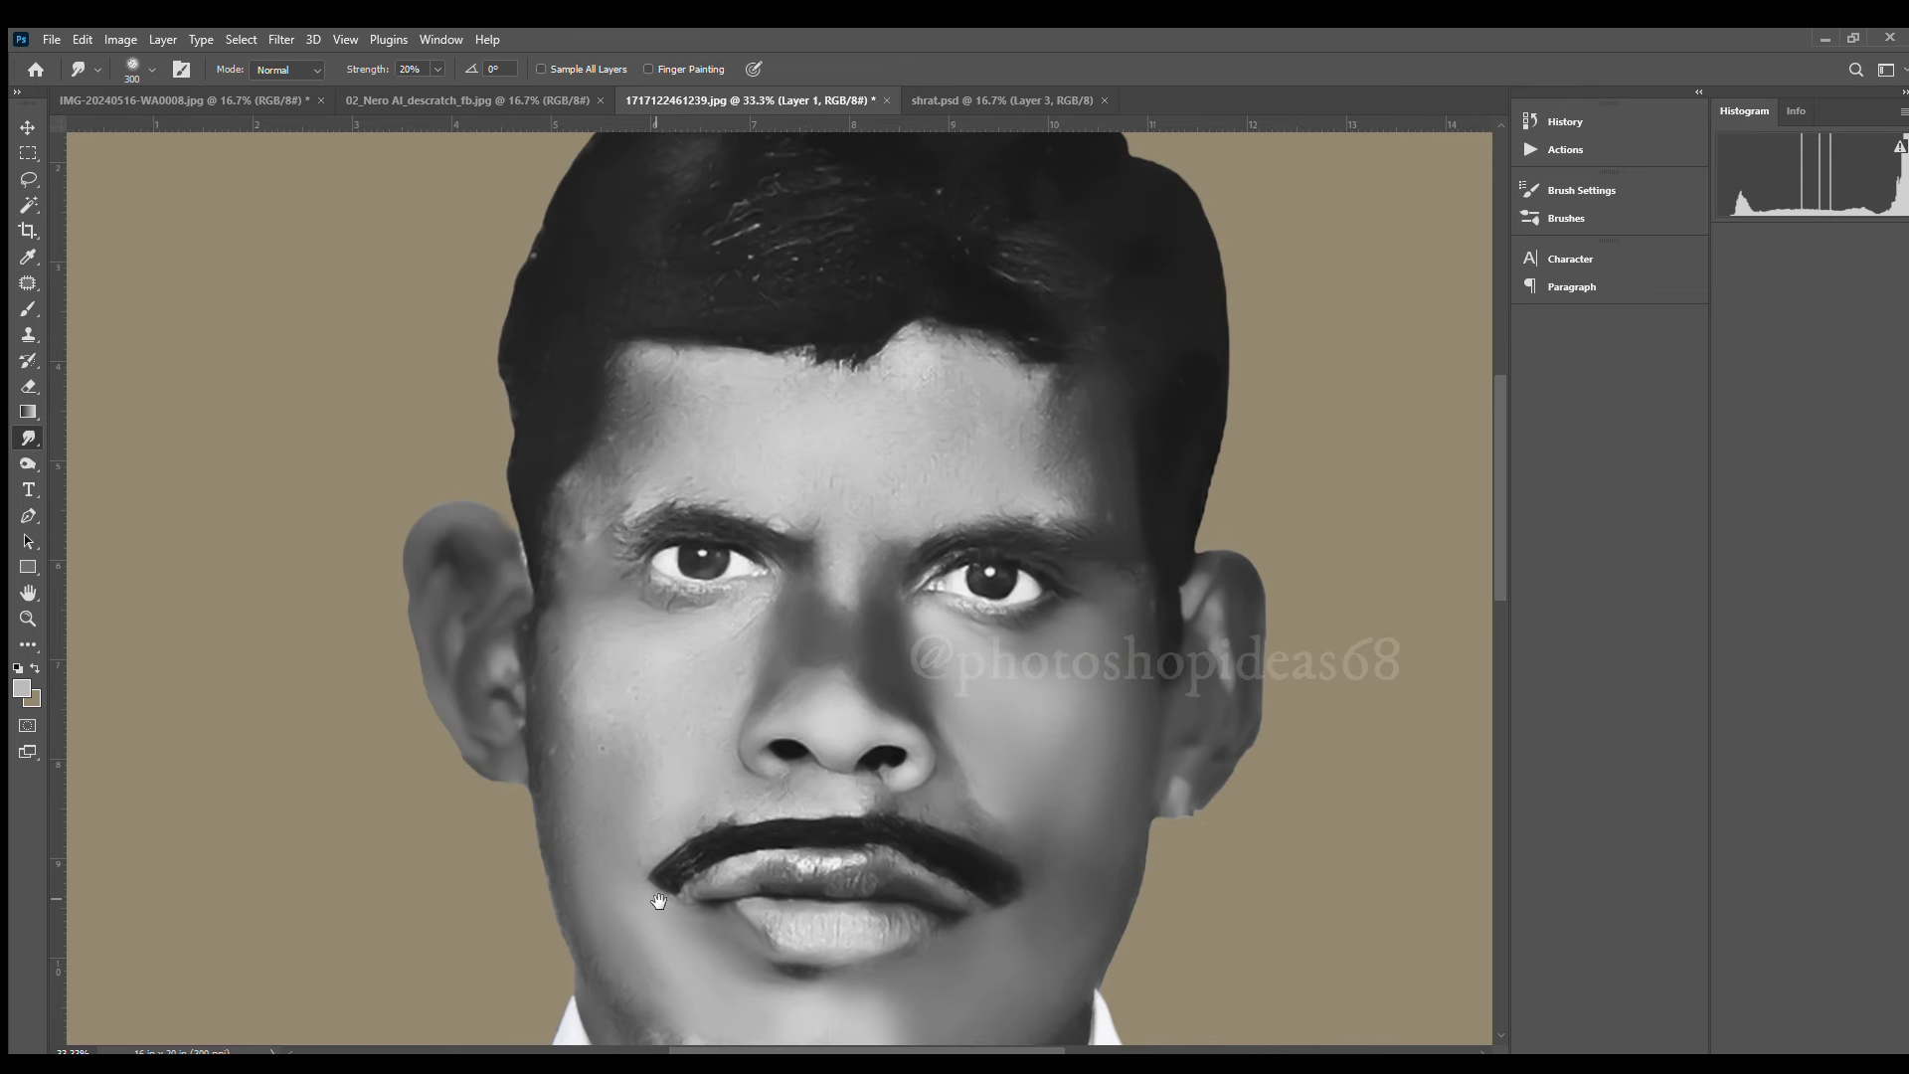
scroll(696, 828, up, 1)
Smudge the forehead skin smooth near the hairline
key(bracketleft)
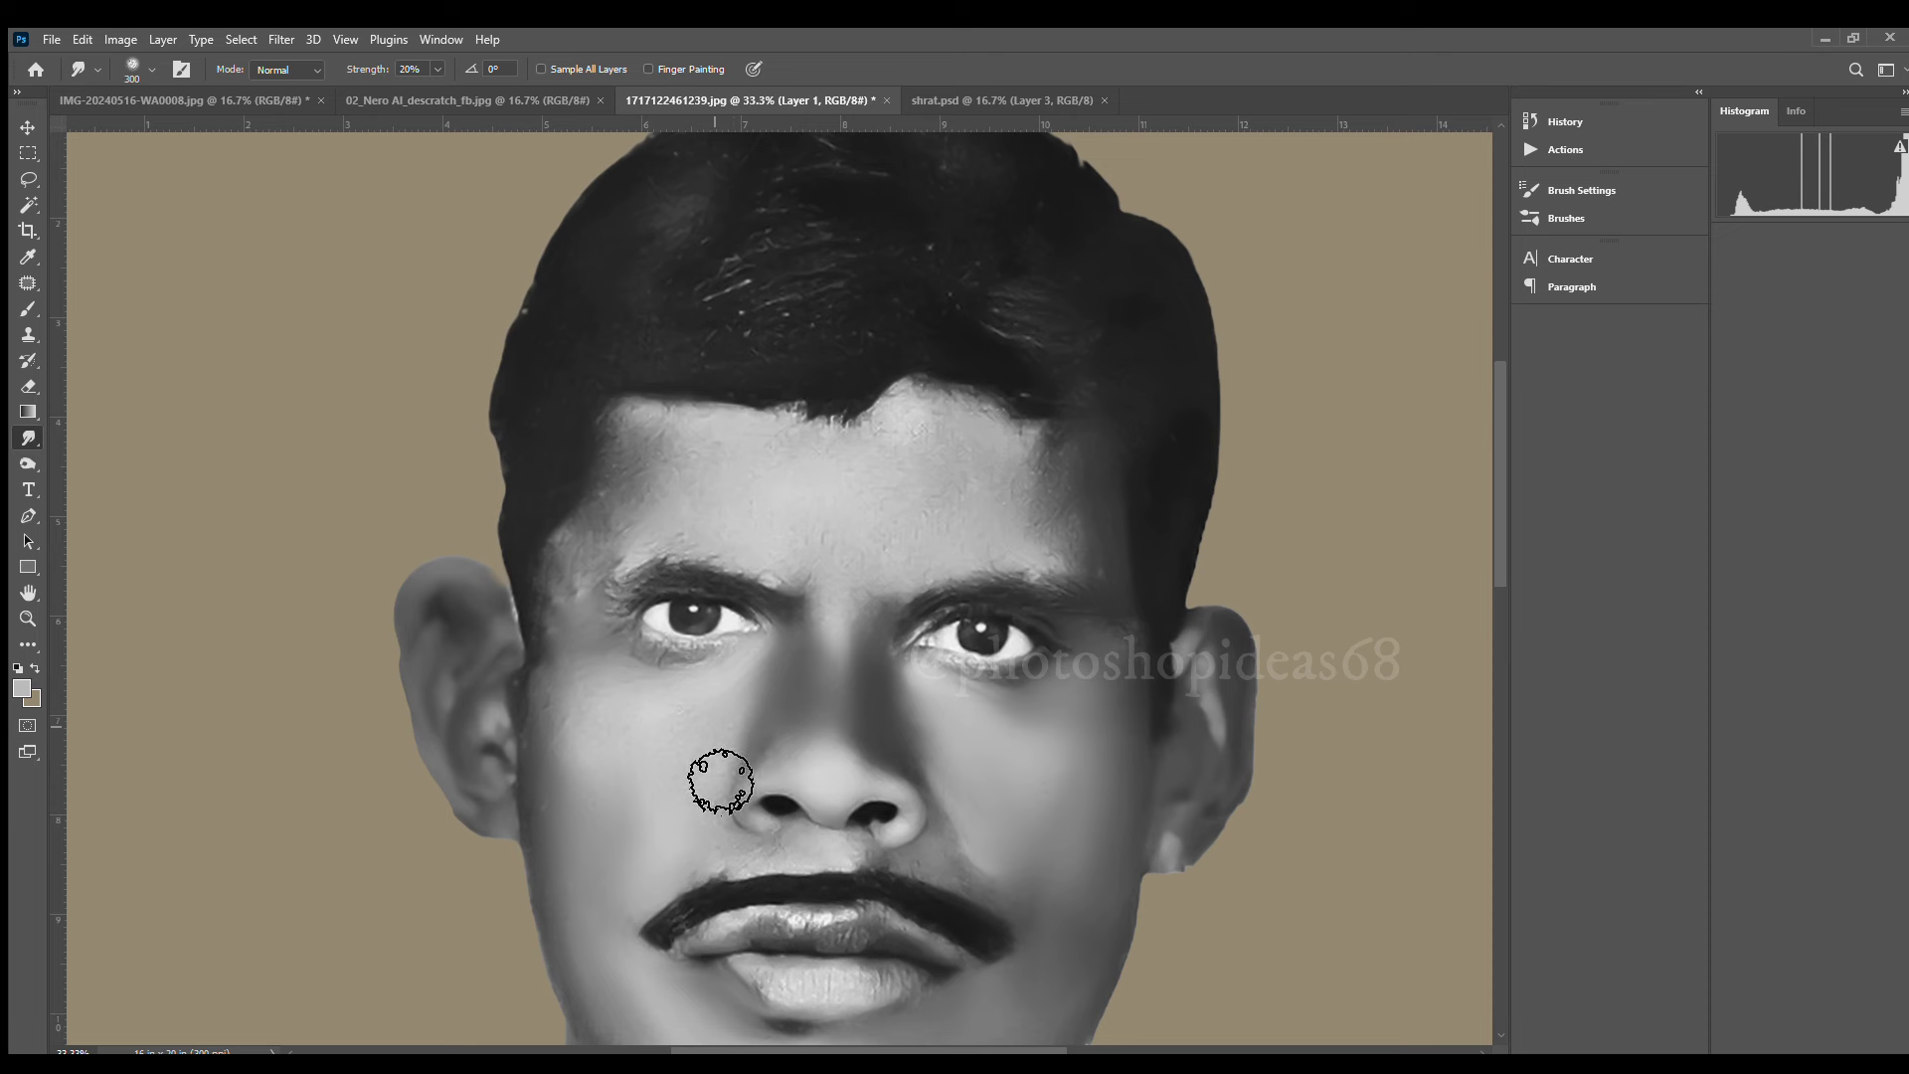
key(bracketright)
key(bracketright)
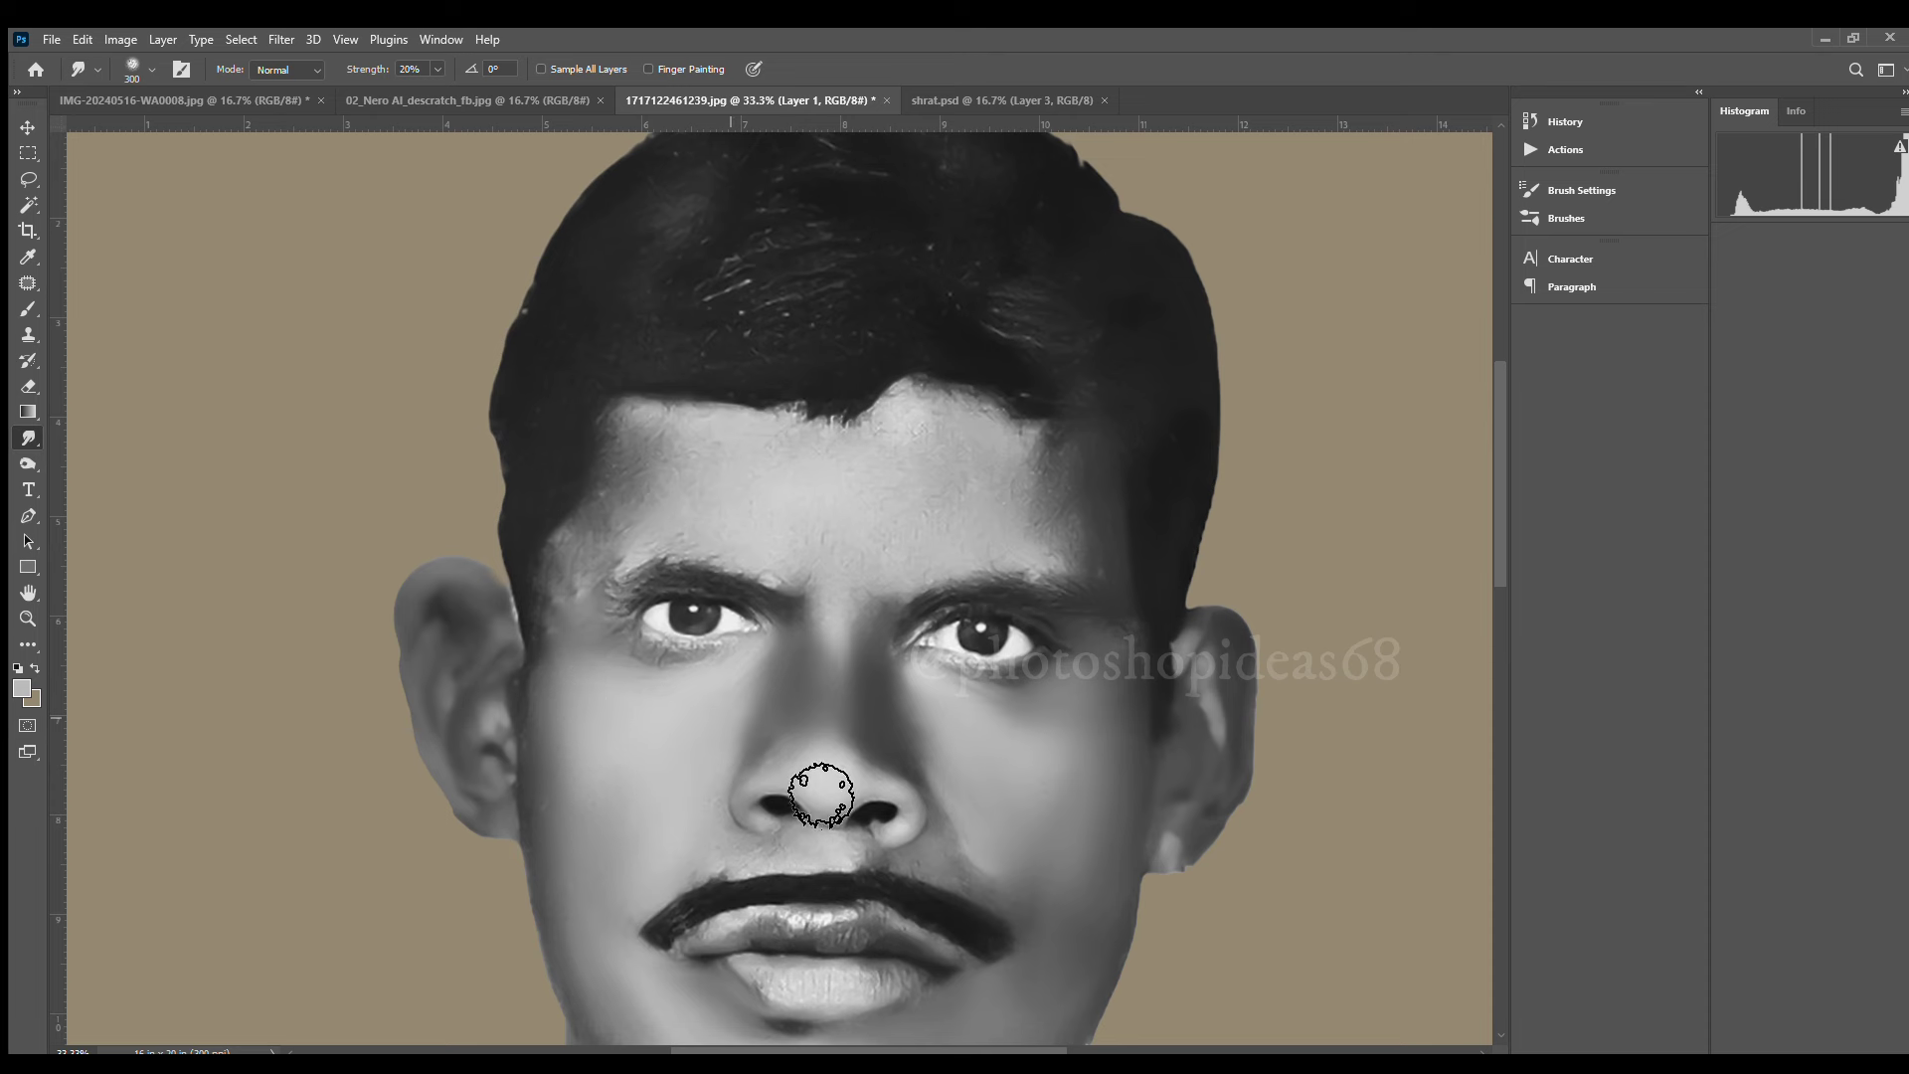
drag(823, 788, 838, 869)
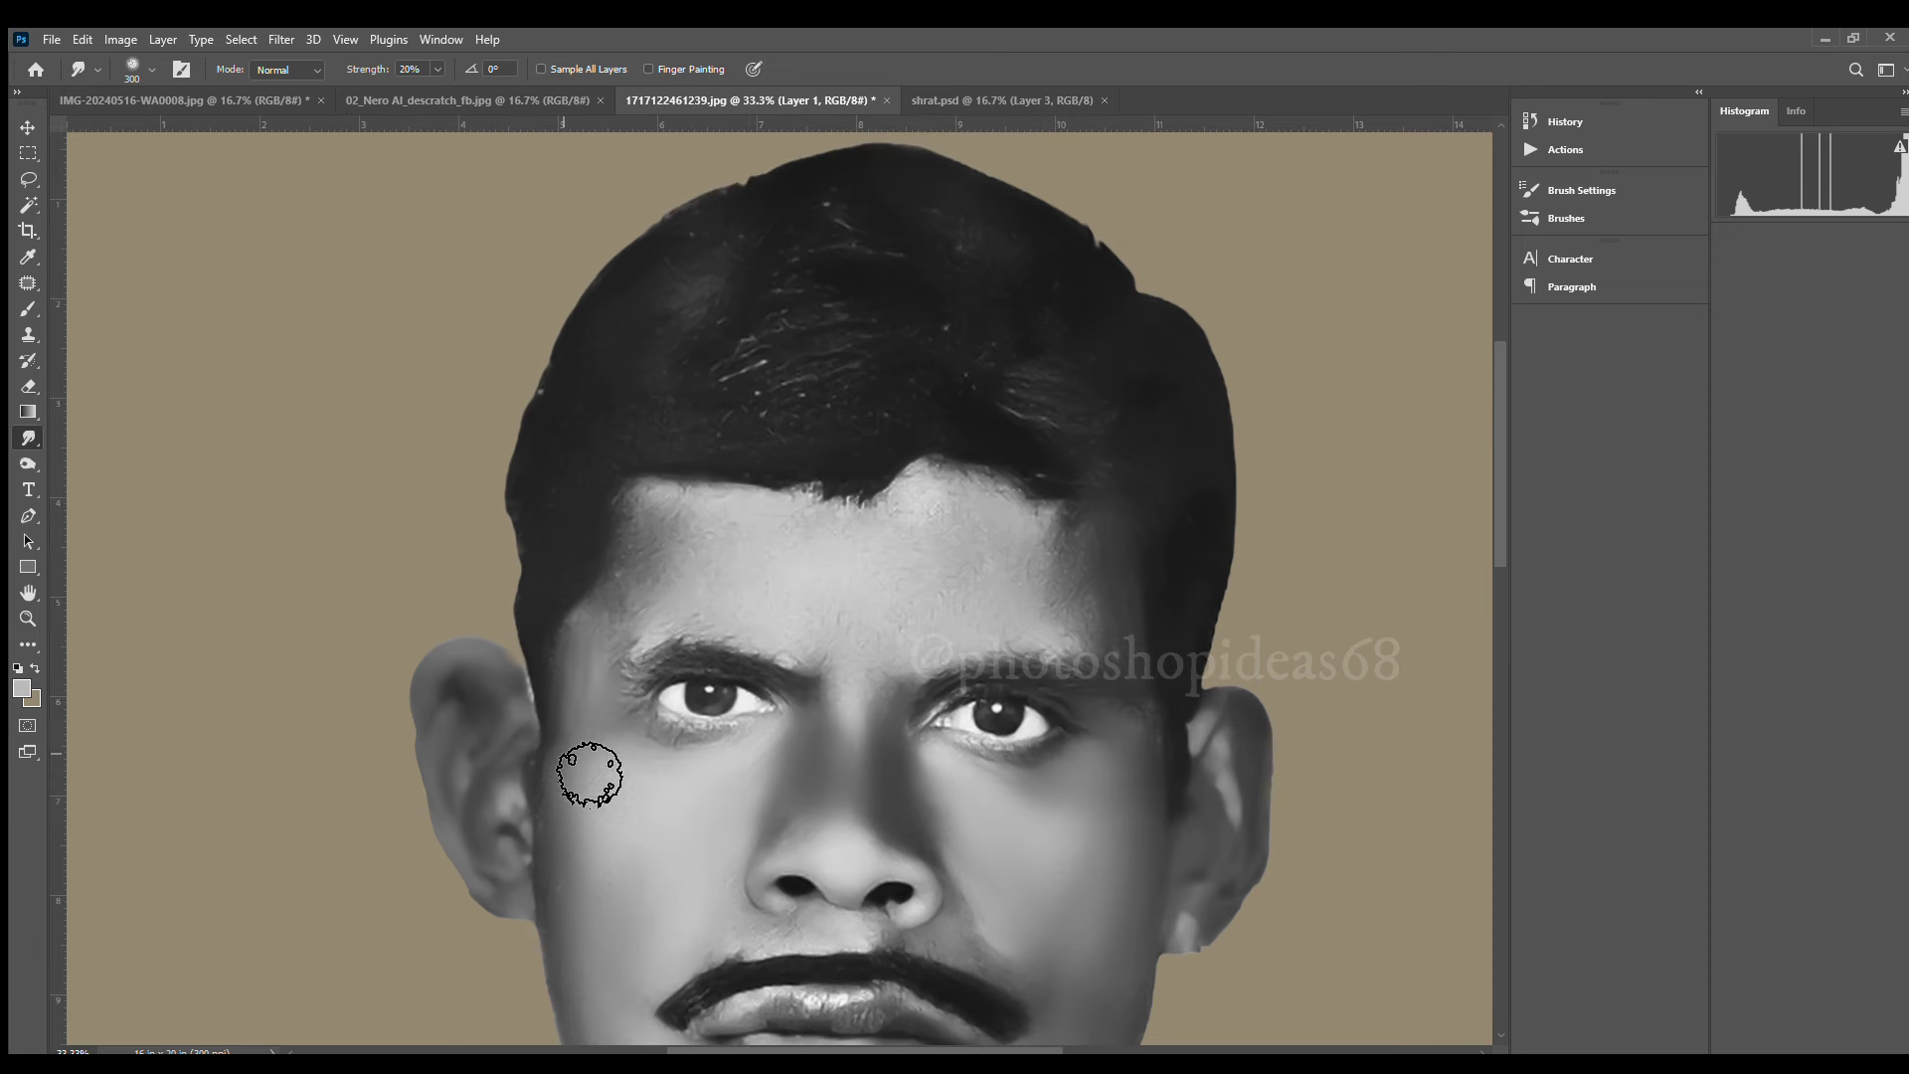
mouse_move(652, 571)
mouse_down()
mouse_move(671, 644)
mouse_move(809, 545)
mouse_move(988, 520)
mouse_move(907, 682)
mouse_move(1032, 560)
mouse_move(1104, 639)
mouse_move(964, 520)
mouse_move(869, 527)
mouse_up()
drag(889, 610, 845, 349)
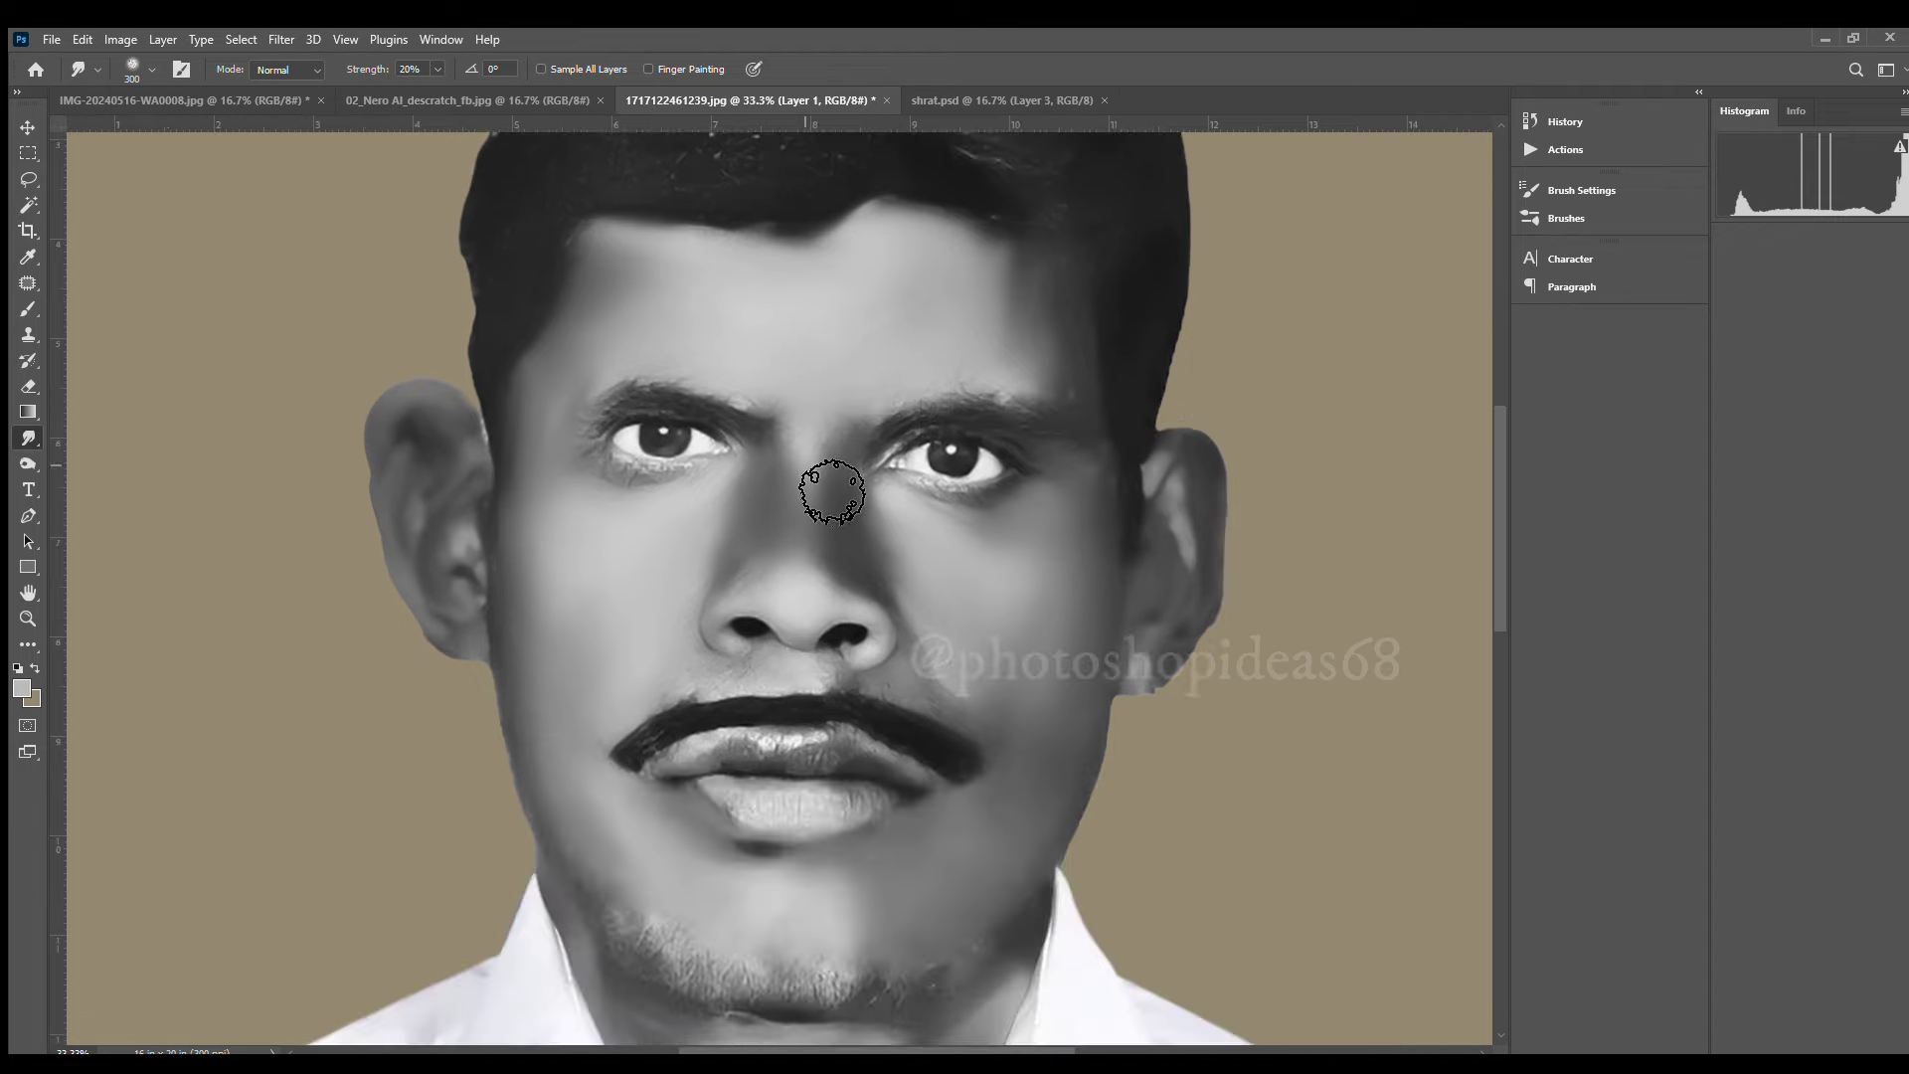
key(ctrl+plus)
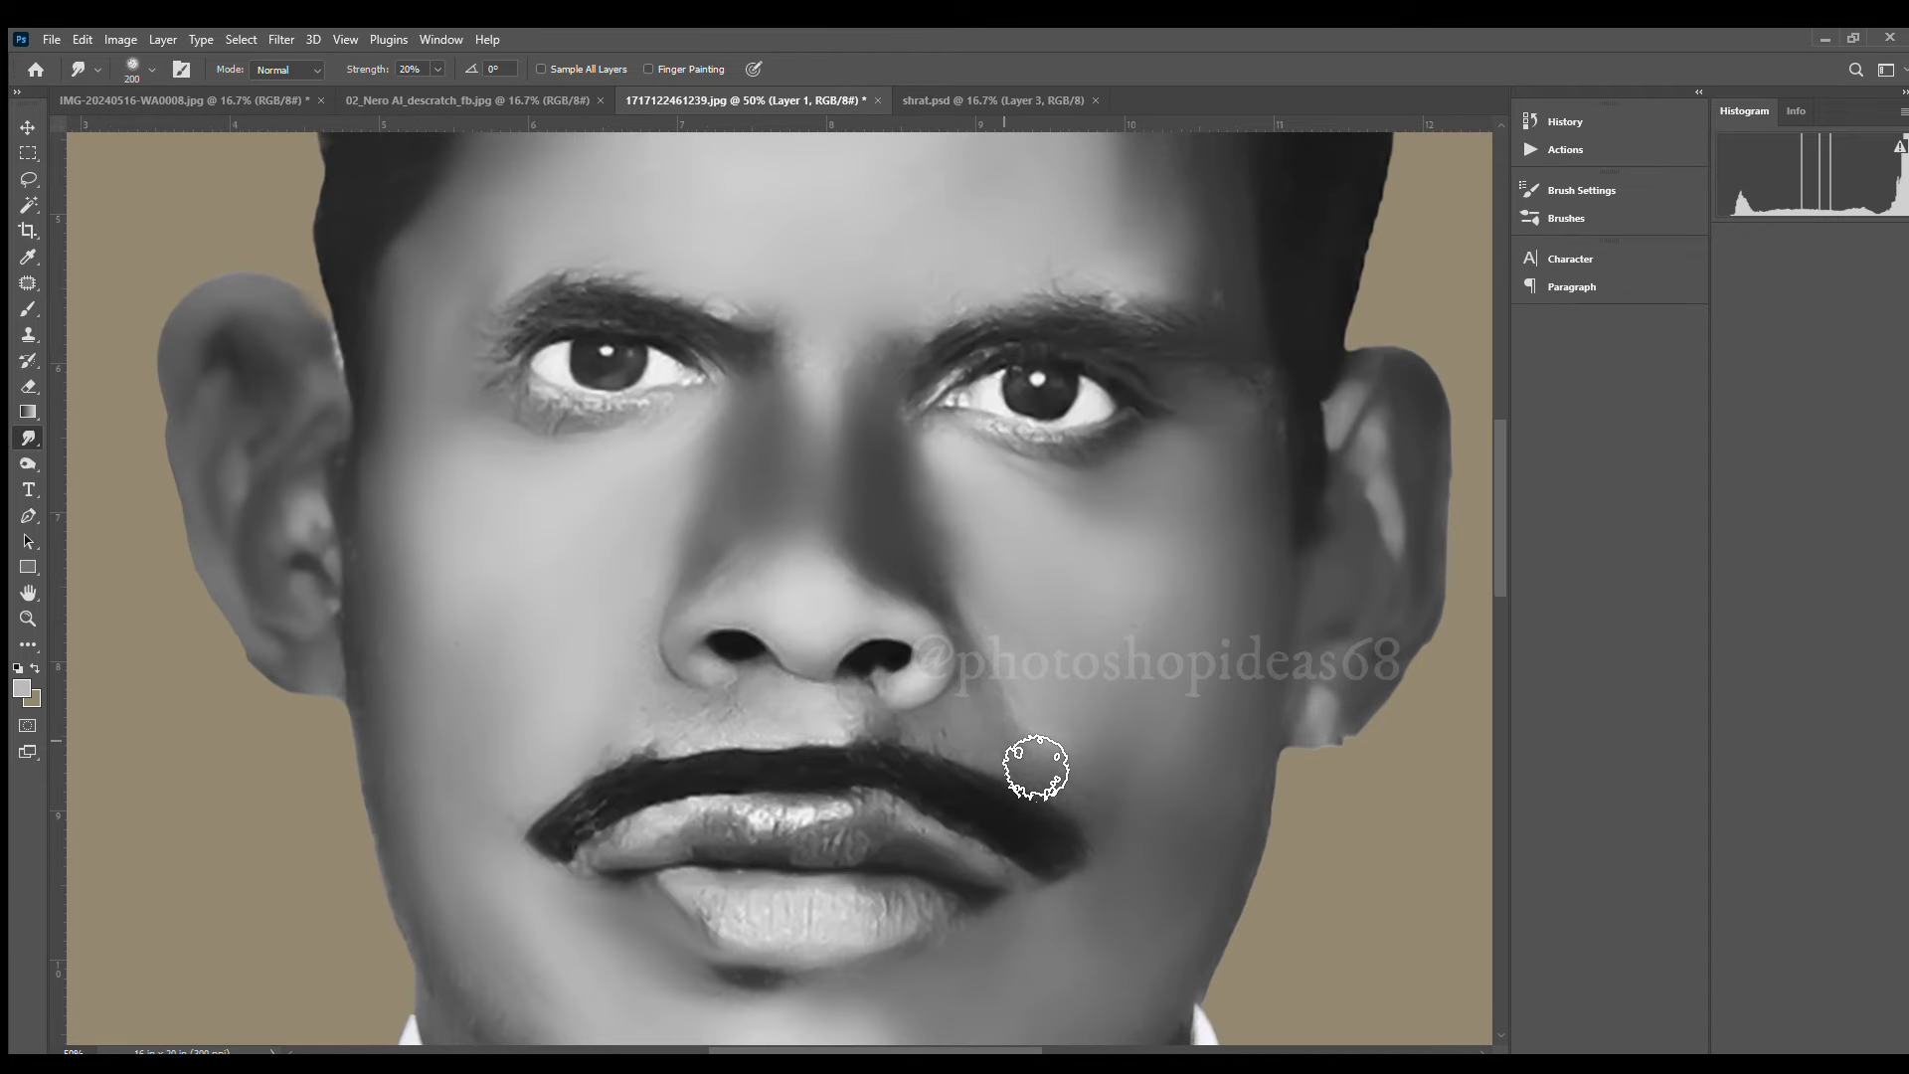
key(bracketright)
Smudge smooth the skin above the mustache, the lips and the jawline stubble
mouse_move(733, 730)
mouse_down()
mouse_move(754, 691)
mouse_move(660, 745)
mouse_move(656, 690)
mouse_up()
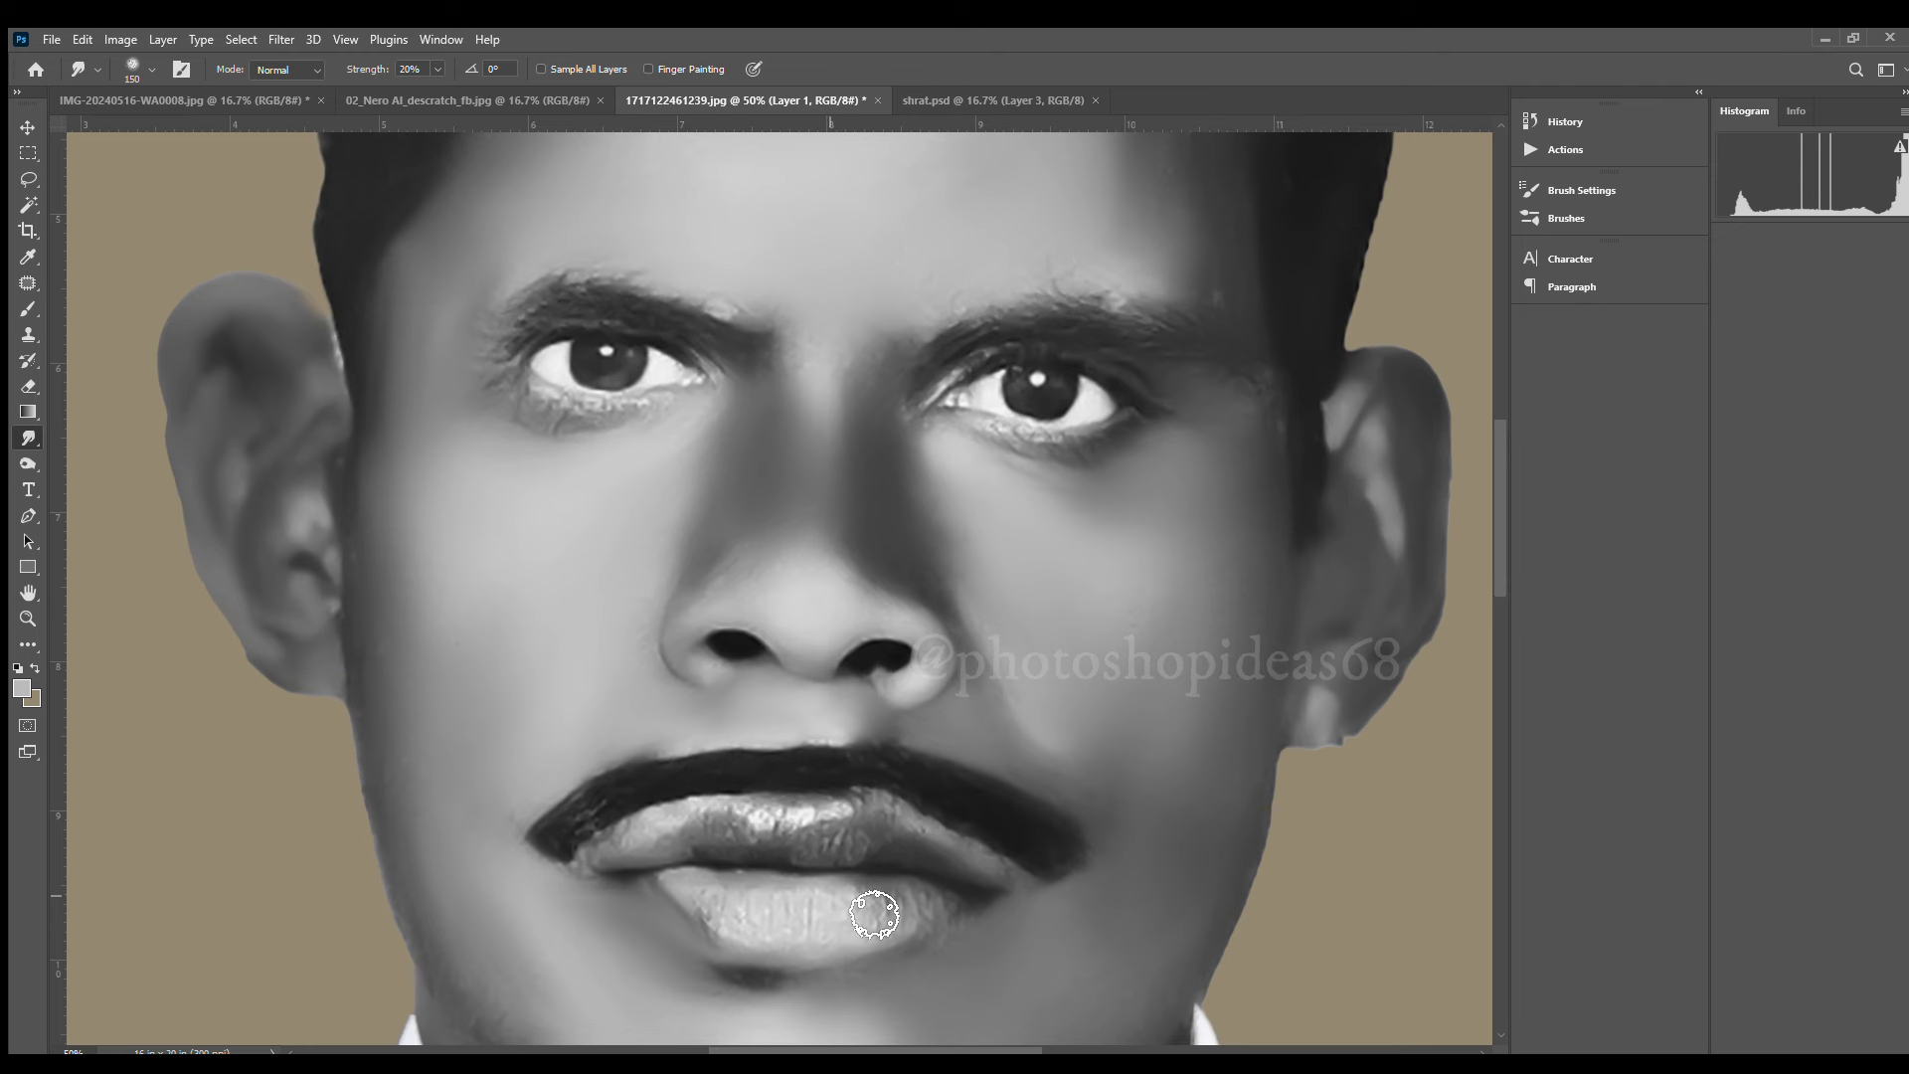
mouse_move(796, 902)
mouse_down()
mouse_move(951, 886)
mouse_move(869, 814)
mouse_move(754, 822)
mouse_move(652, 864)
mouse_up()
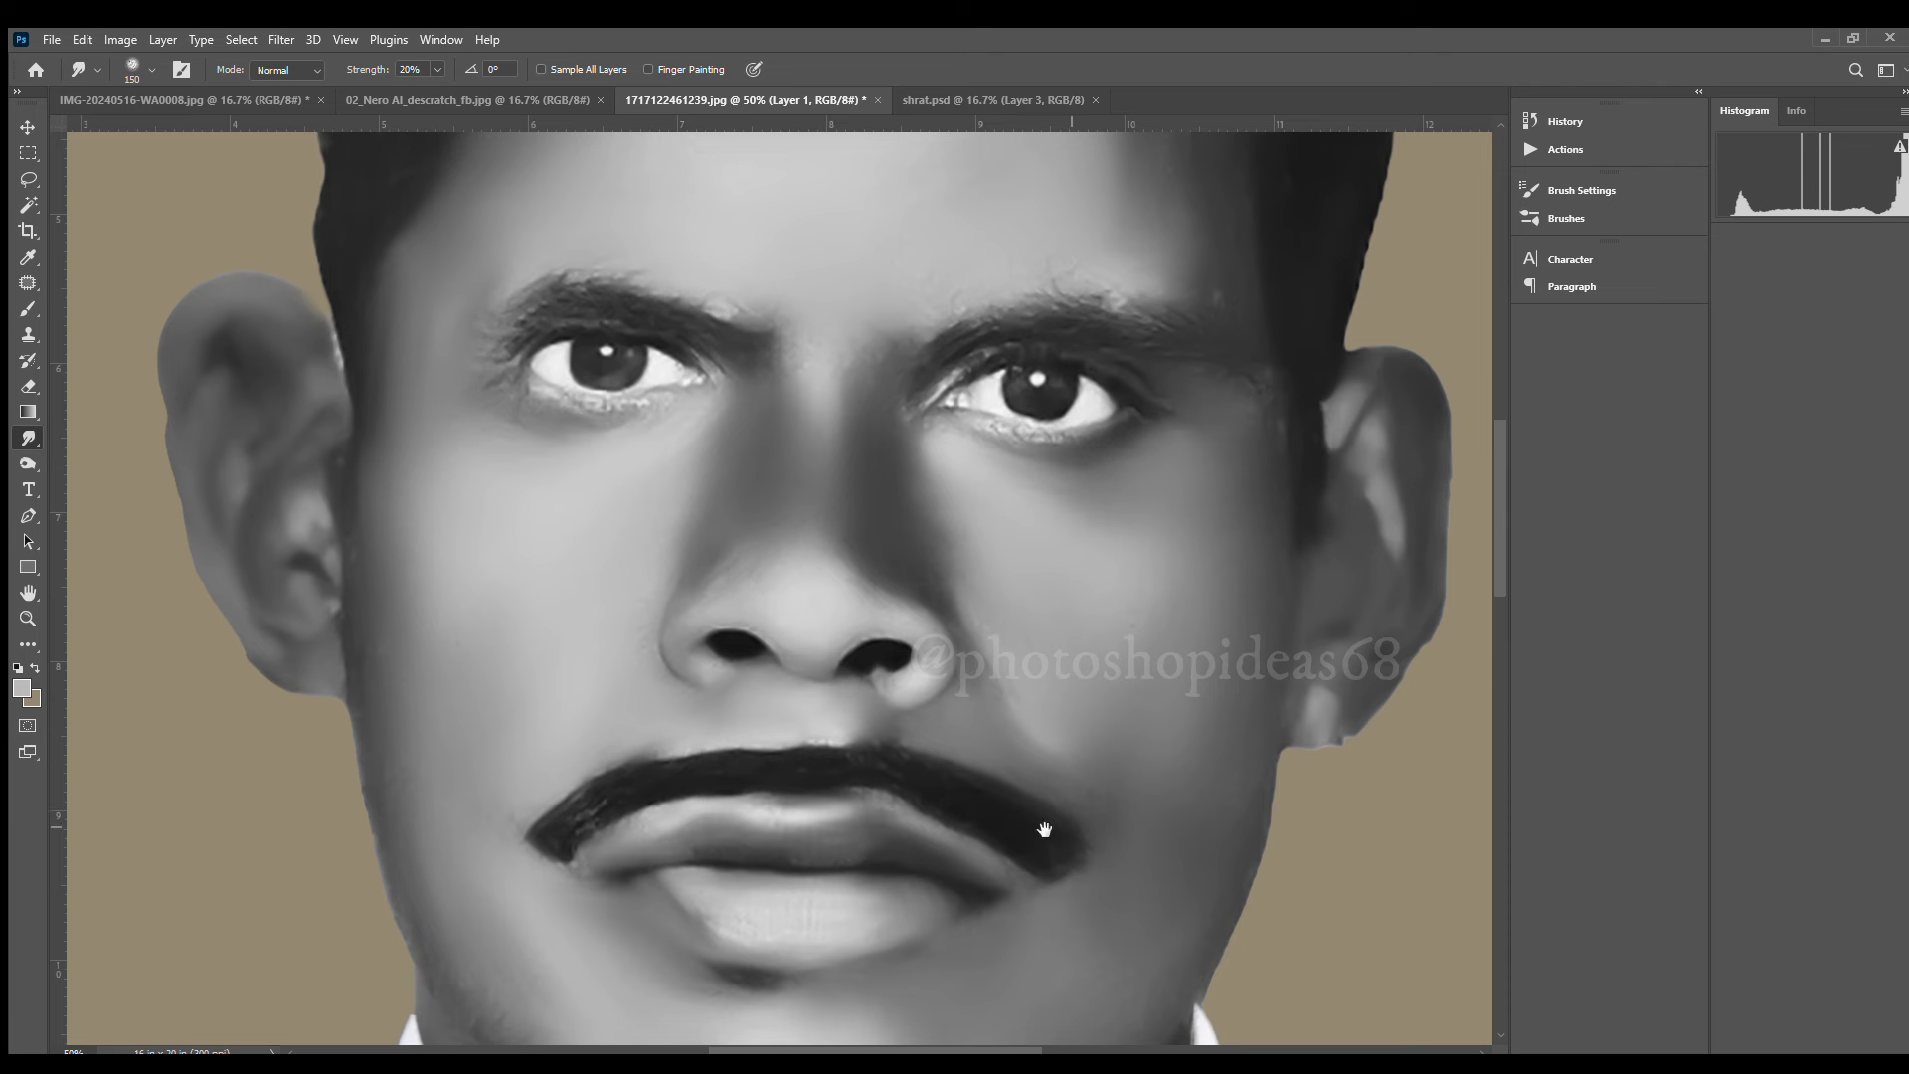
key(ctrl+minus)
key(bracketright)
key(bracketright)
key(bracketright)
mouse_move(720, 776)
mouse_down()
mouse_move(839, 766)
mouse_move(580, 707)
mouse_move(679, 796)
mouse_up()
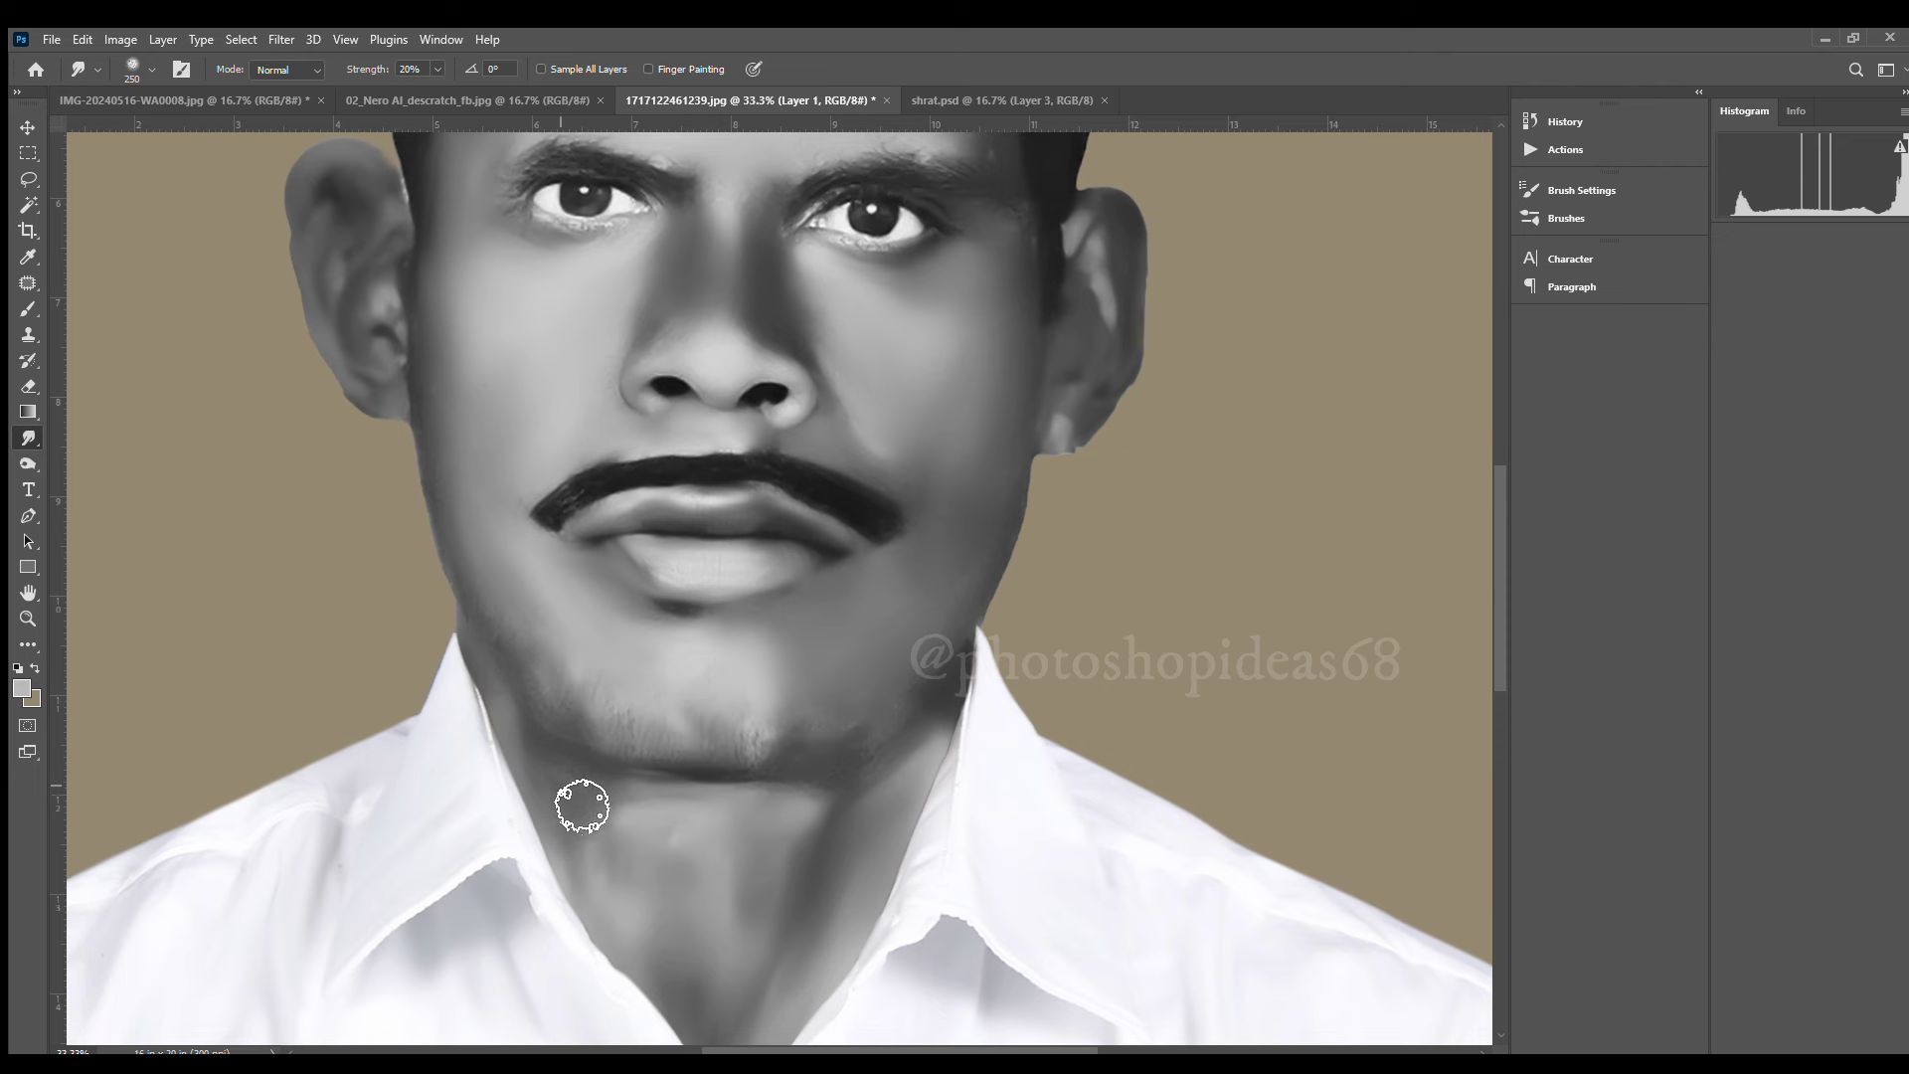
key(ctrl+minus)
key(ctrl+minus)
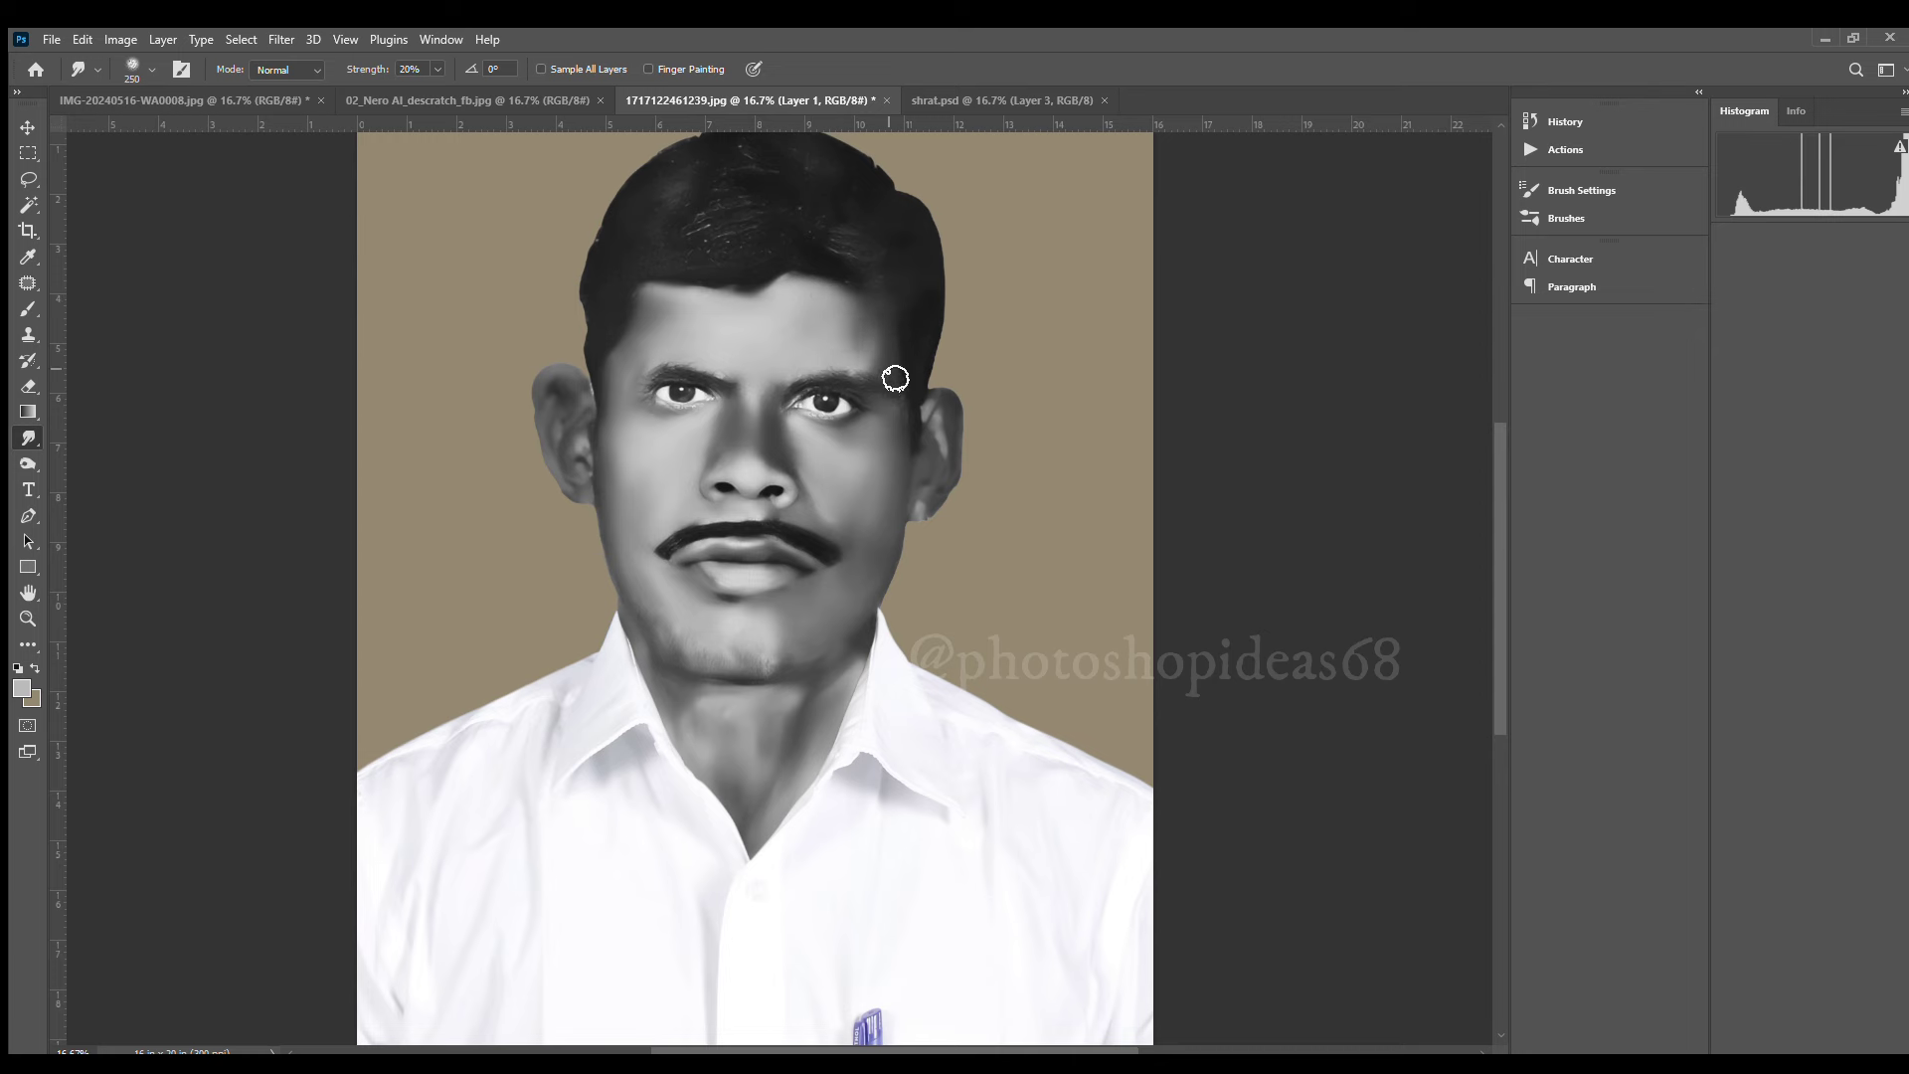
key(ctrl+minus)
key(ctrl+plus)
key(ctrl+plus)
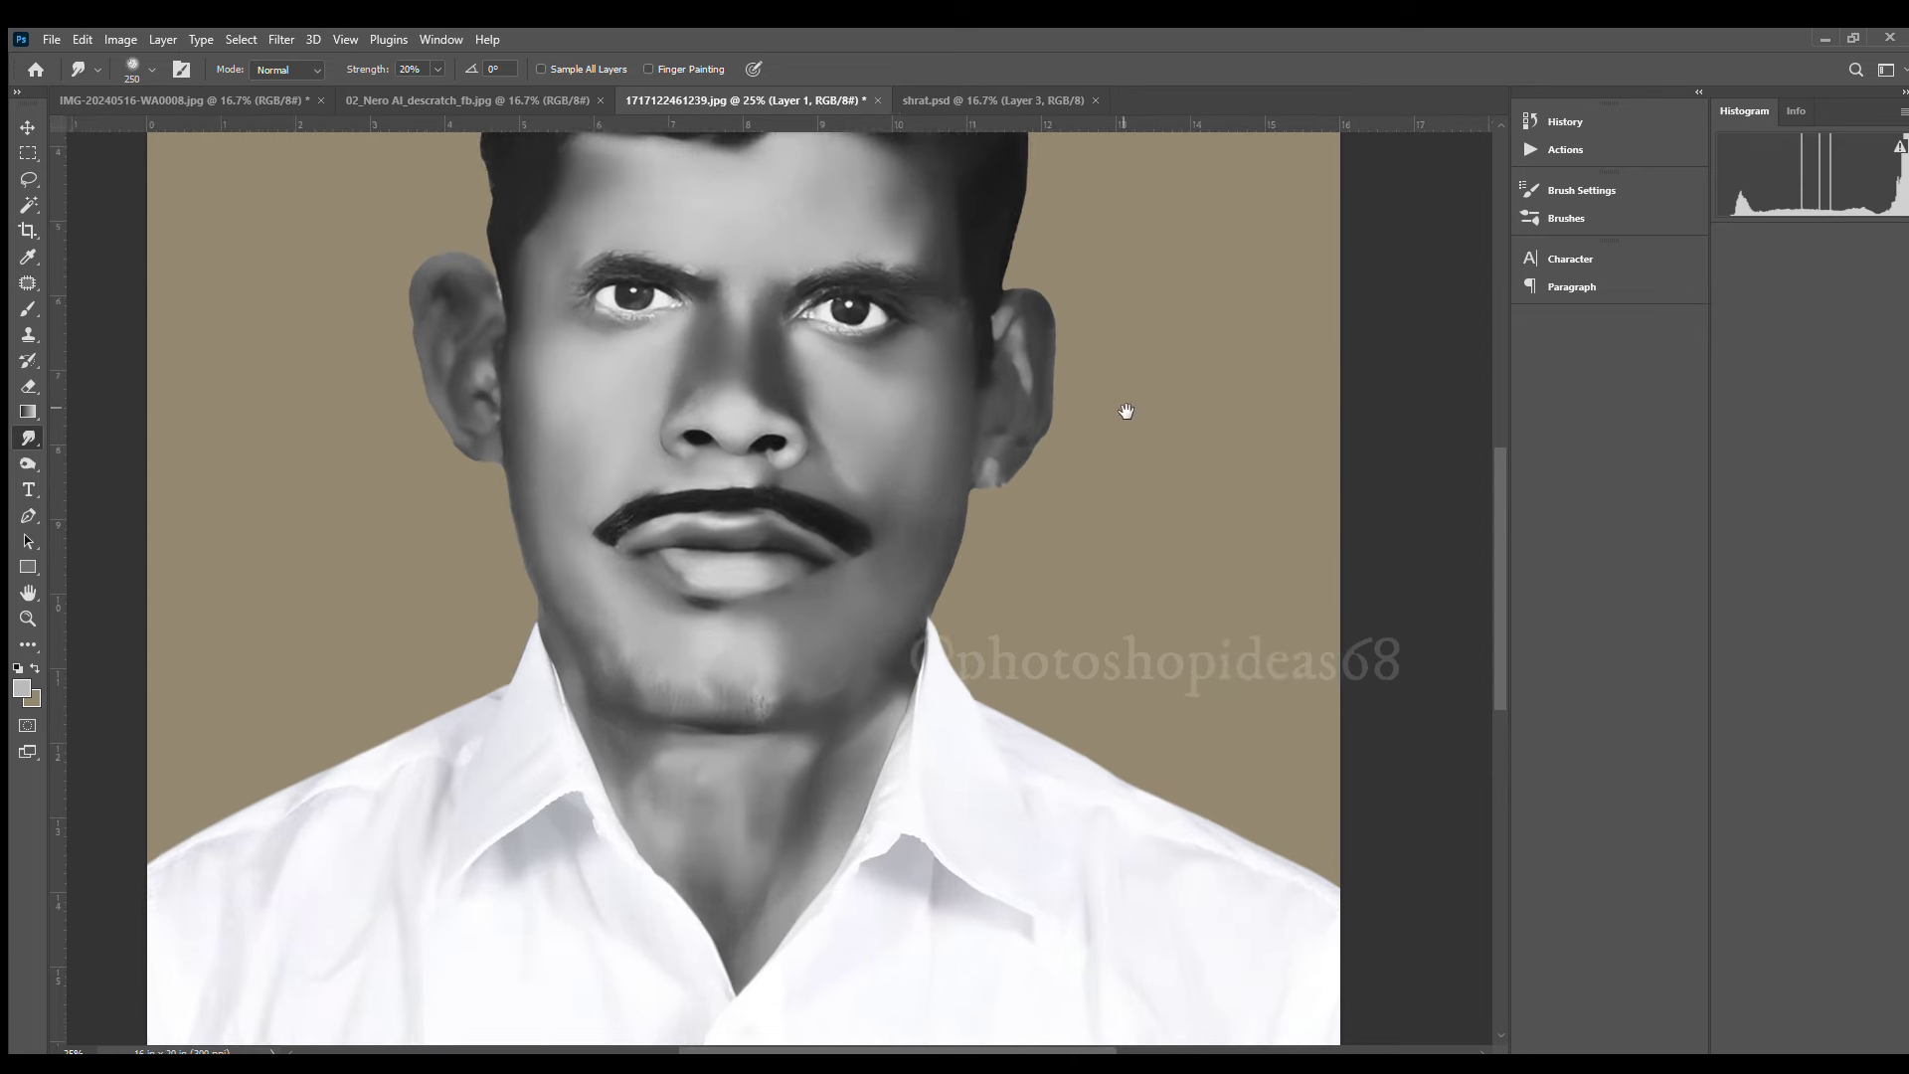
drag(1126, 414, 1113, 592)
key(ctrl+plus)
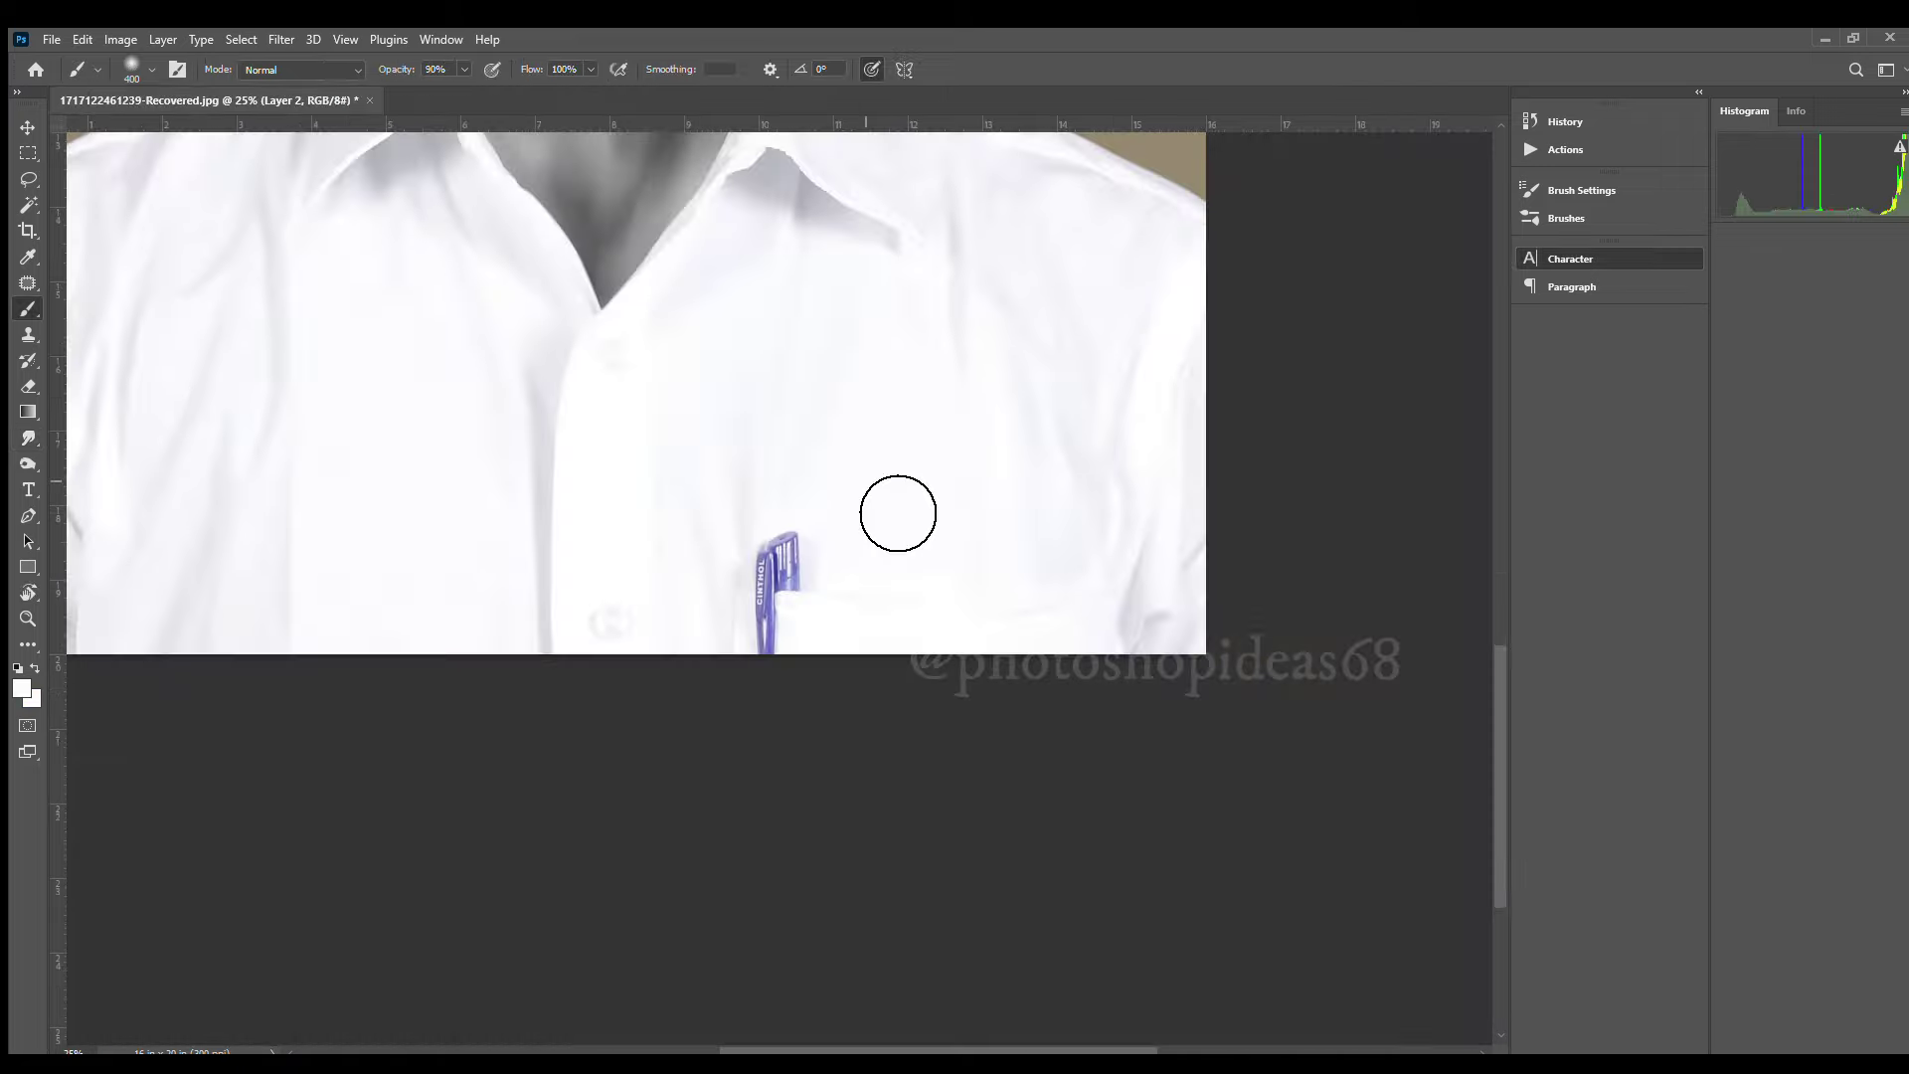
Smudge the light scratch streaks out of the dark hair
scroll(919, 901, up, 10)
key(ctrl+plus)
key(ctrl+plus)
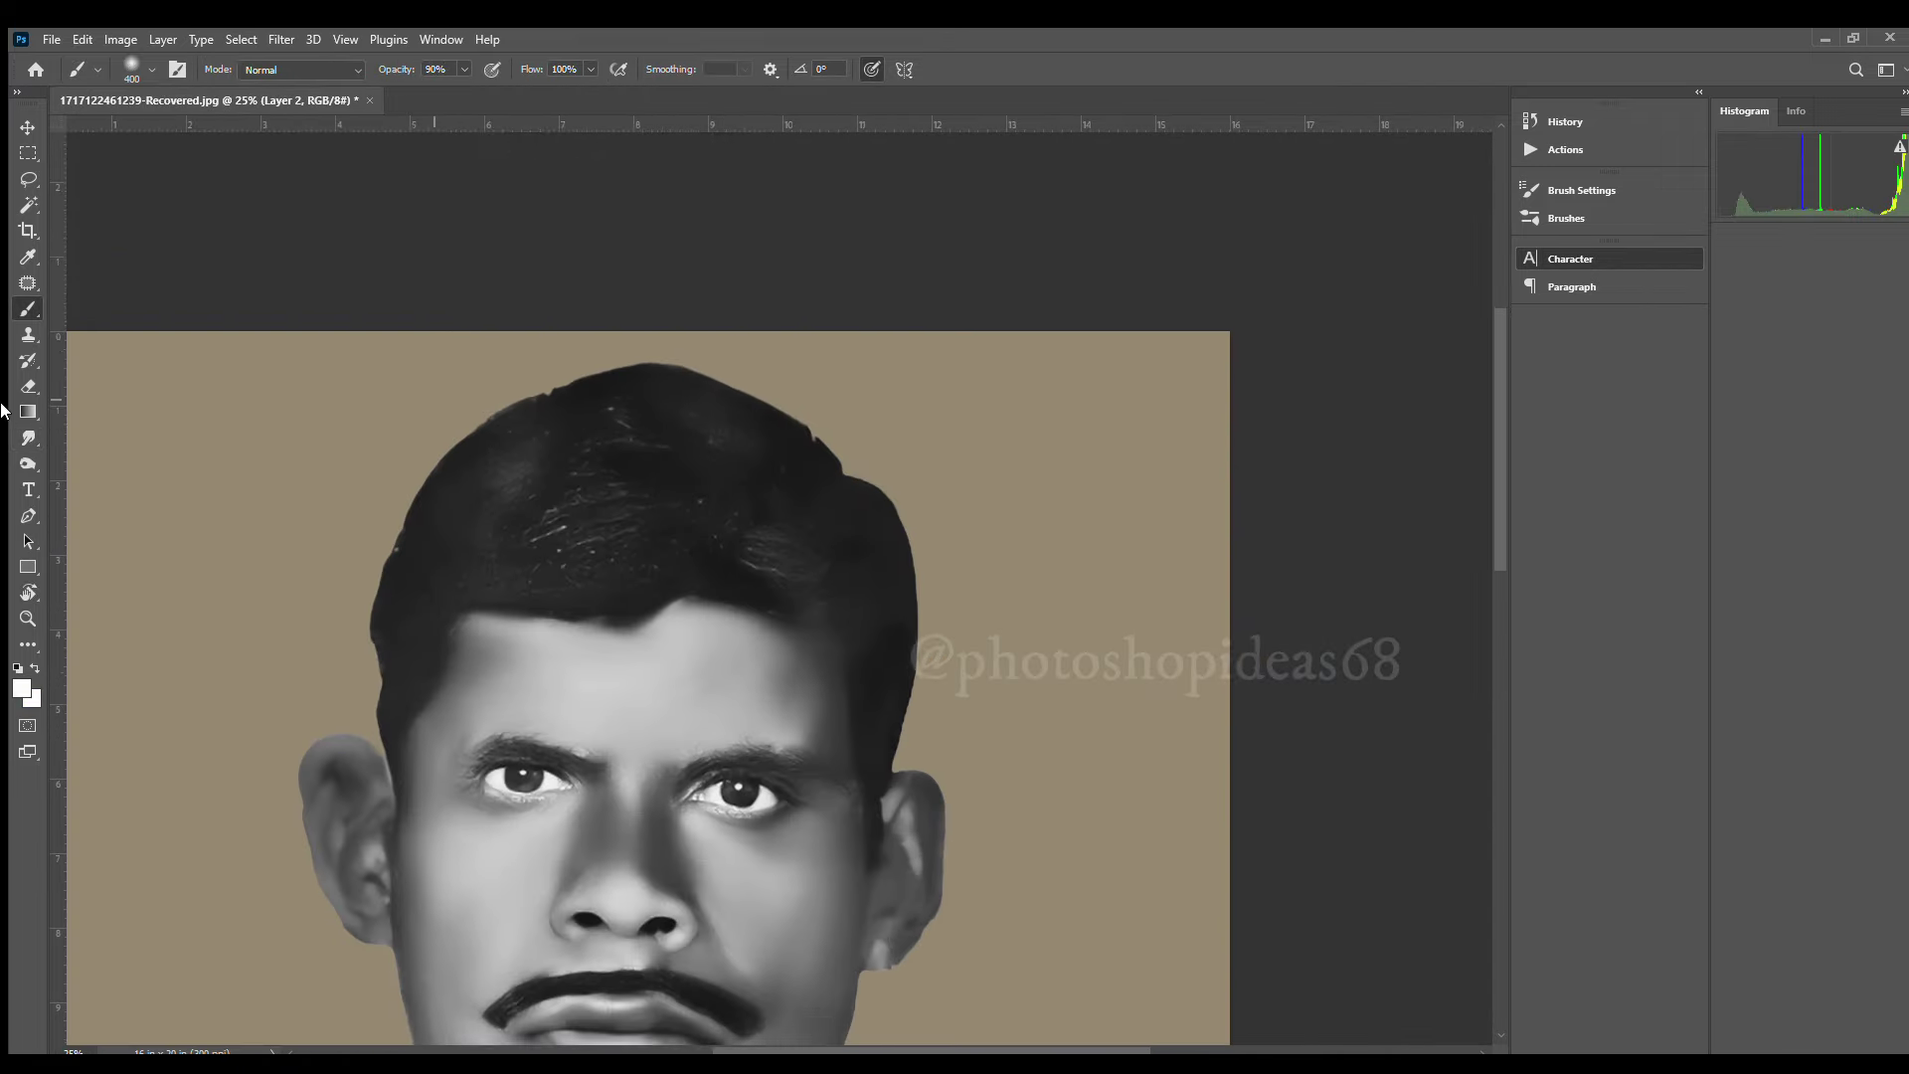
click(29, 437)
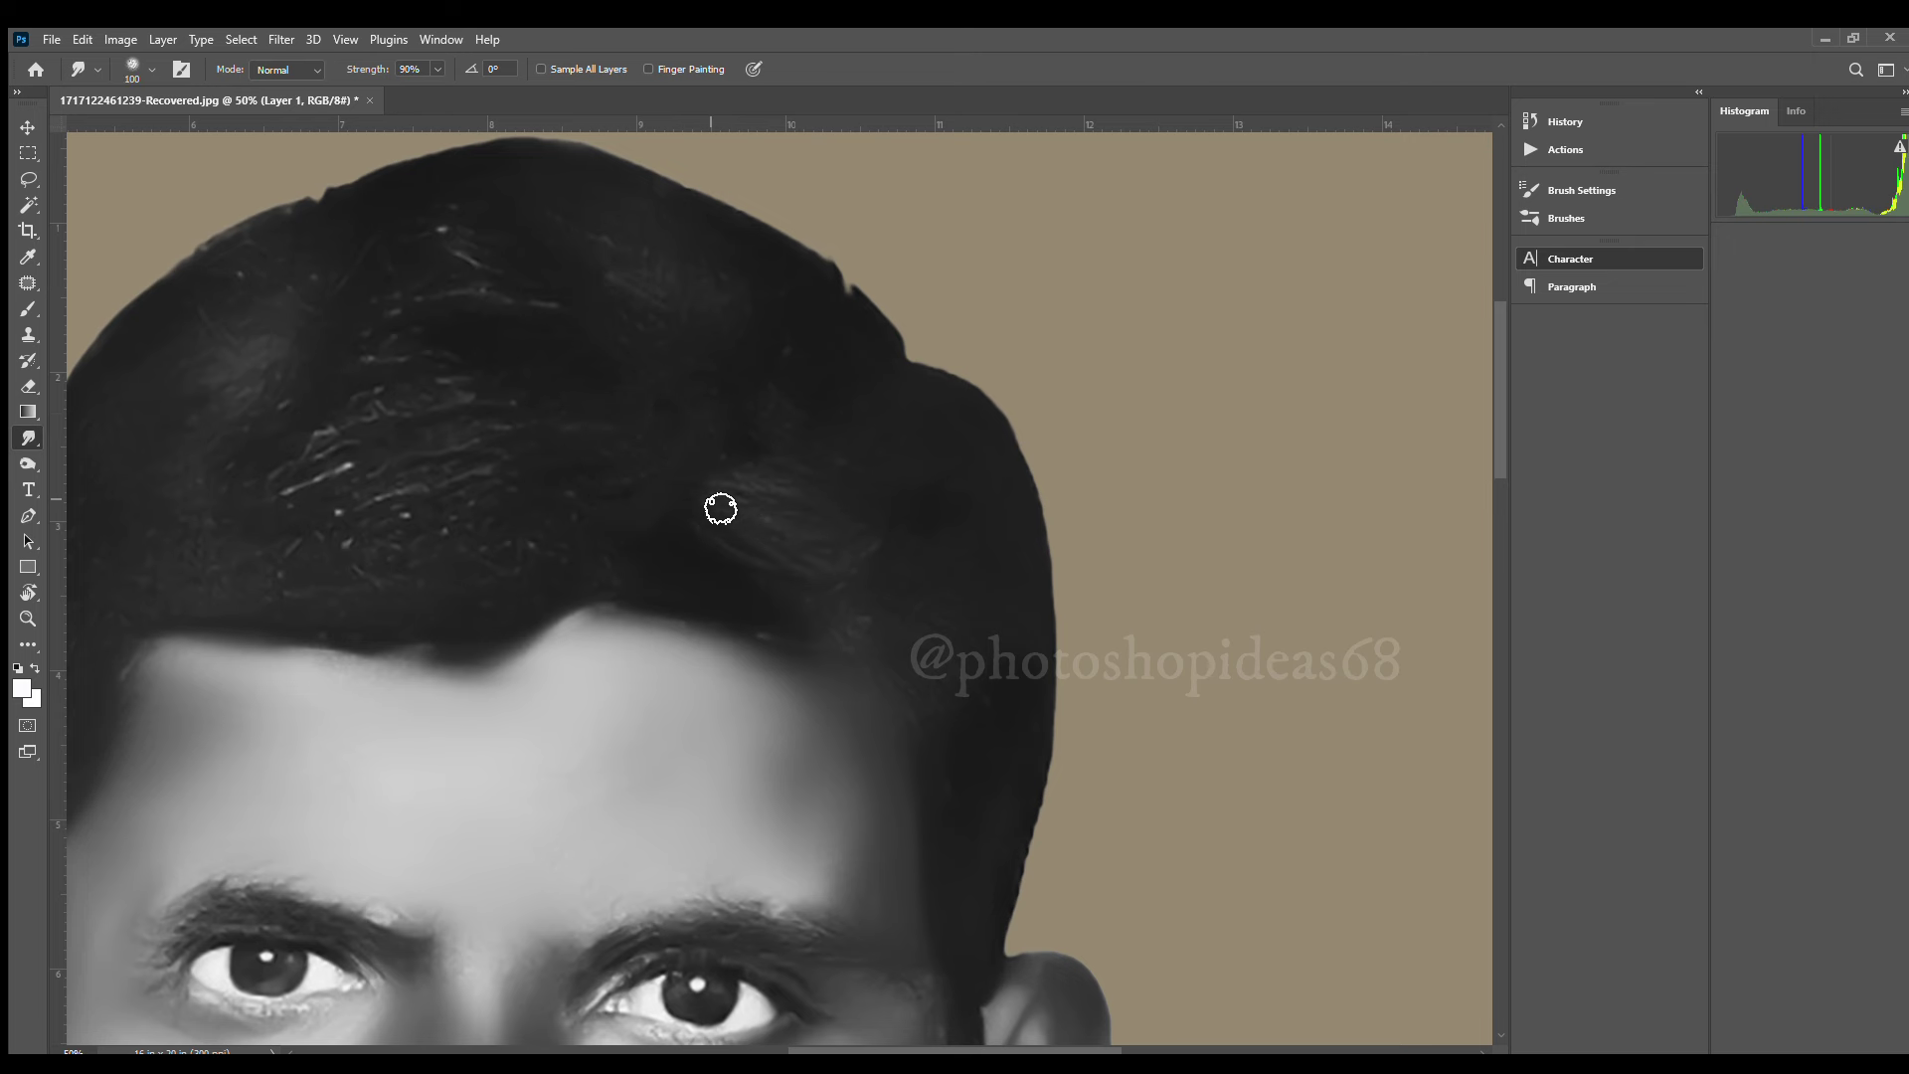
scroll(703, 516, left, 3)
mouse_move(716, 596)
mouse_down()
mouse_move(703, 570)
mouse_move(533, 533)
mouse_move(639, 447)
mouse_move(631, 347)
mouse_move(780, 272)
mouse_move(600, 243)
mouse_move(707, 243)
mouse_move(633, 235)
mouse_up()
scroll(490, 575, down, 2)
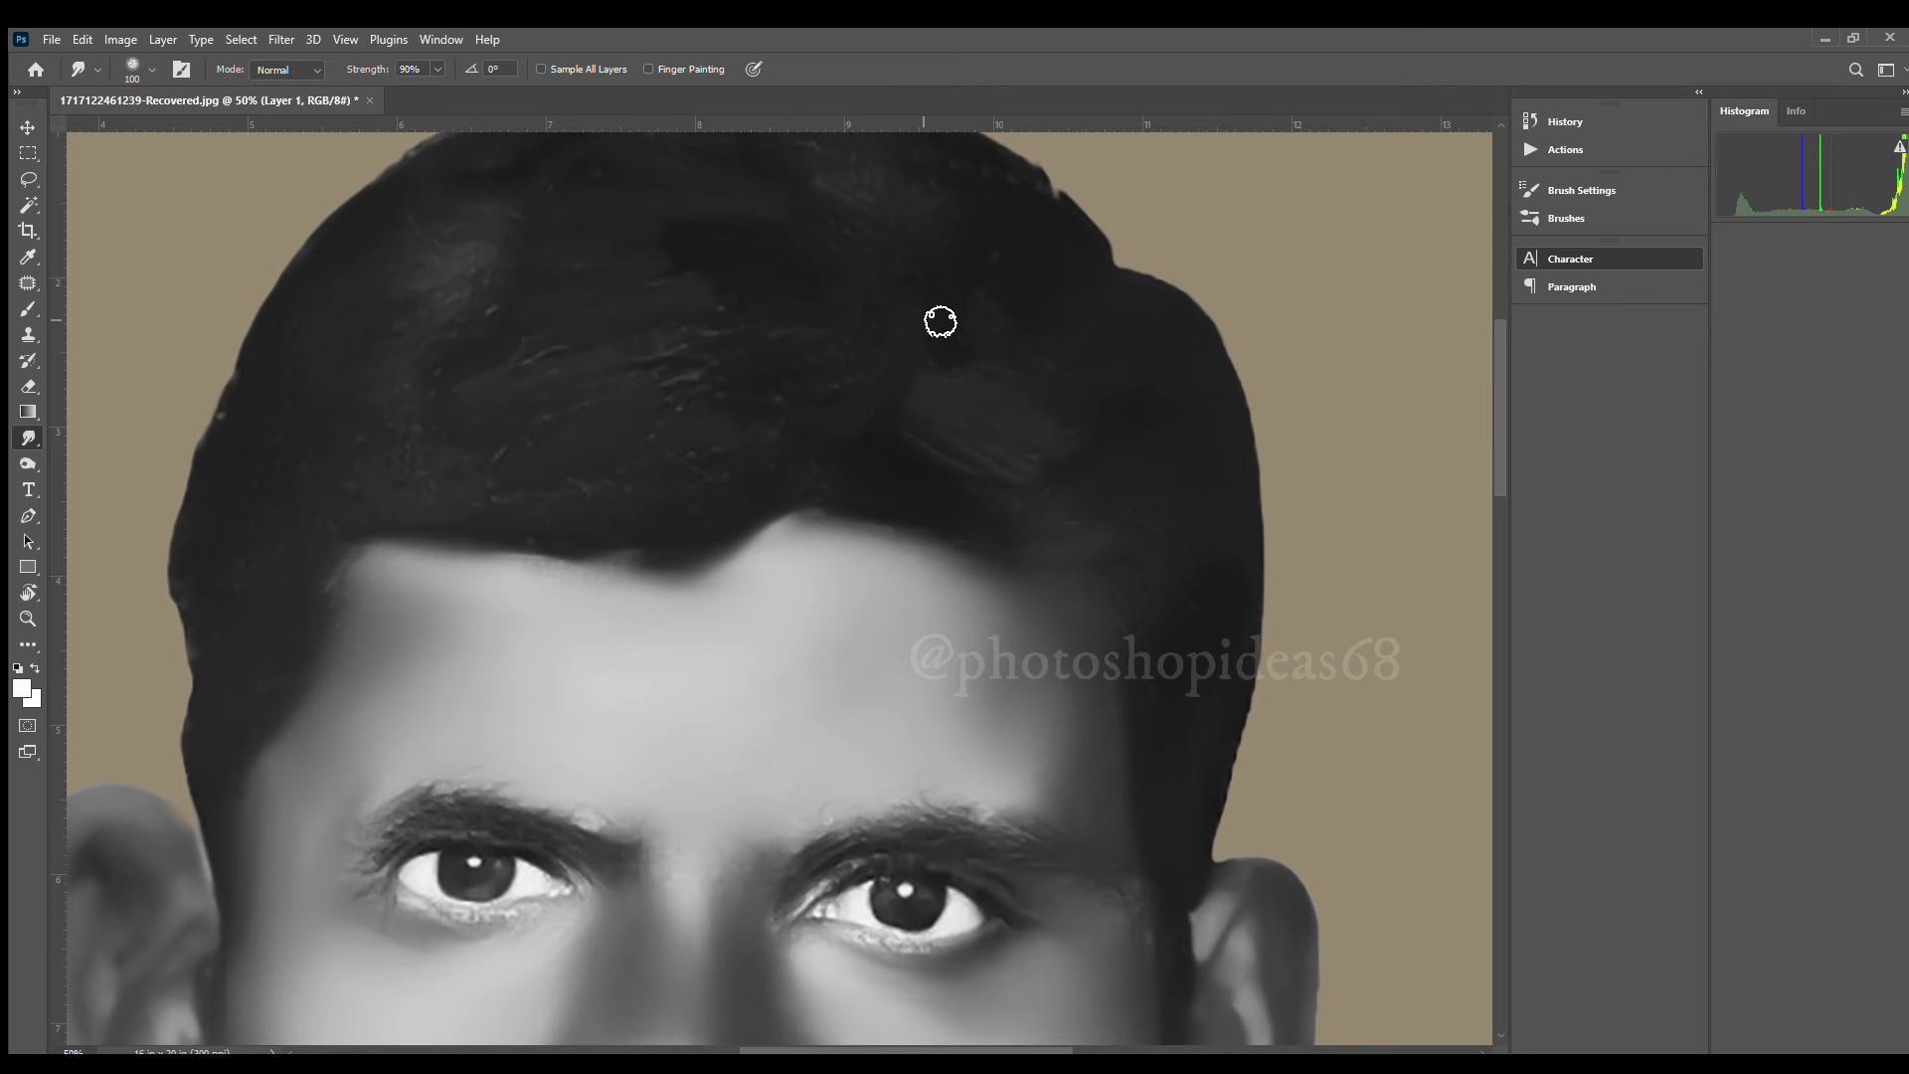
drag(1056, 531, 960, 334)
scroll(961, 334, down, 3)
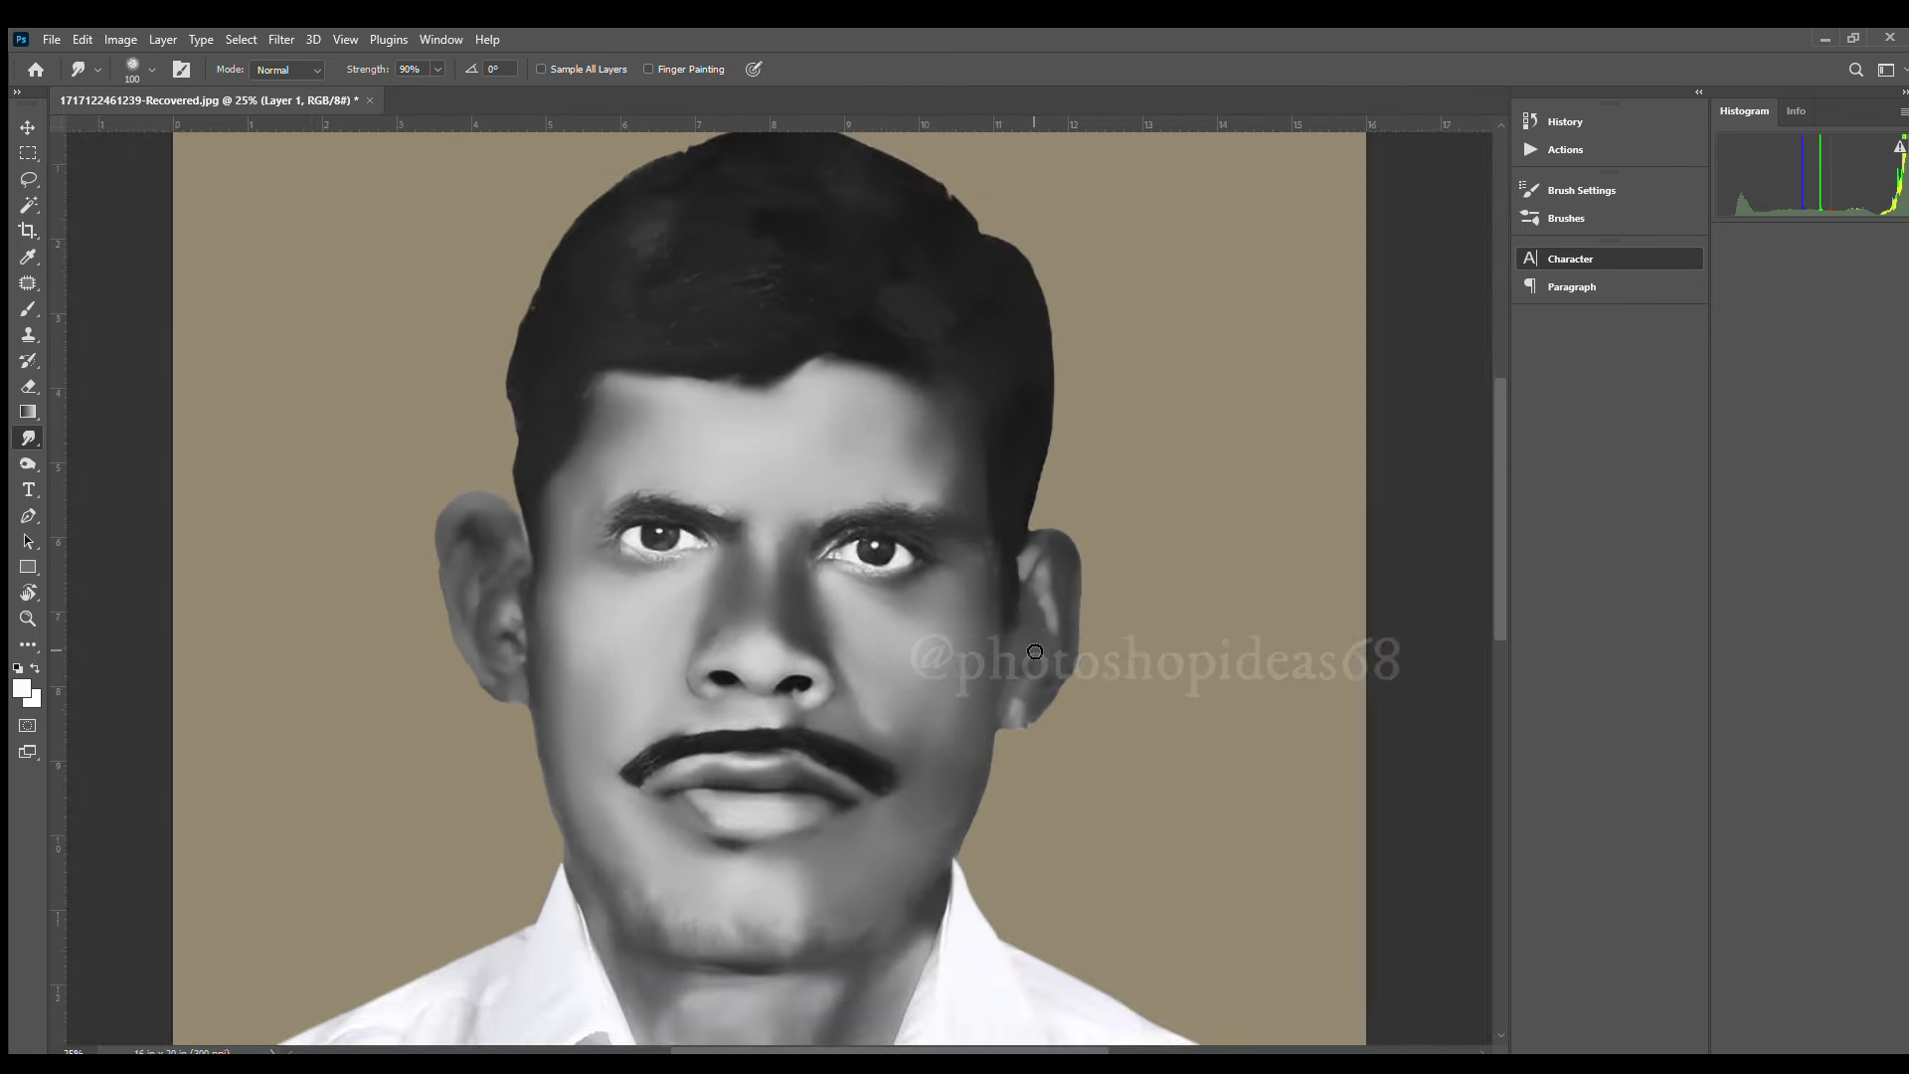
scroll(1269, 864, down, 3)
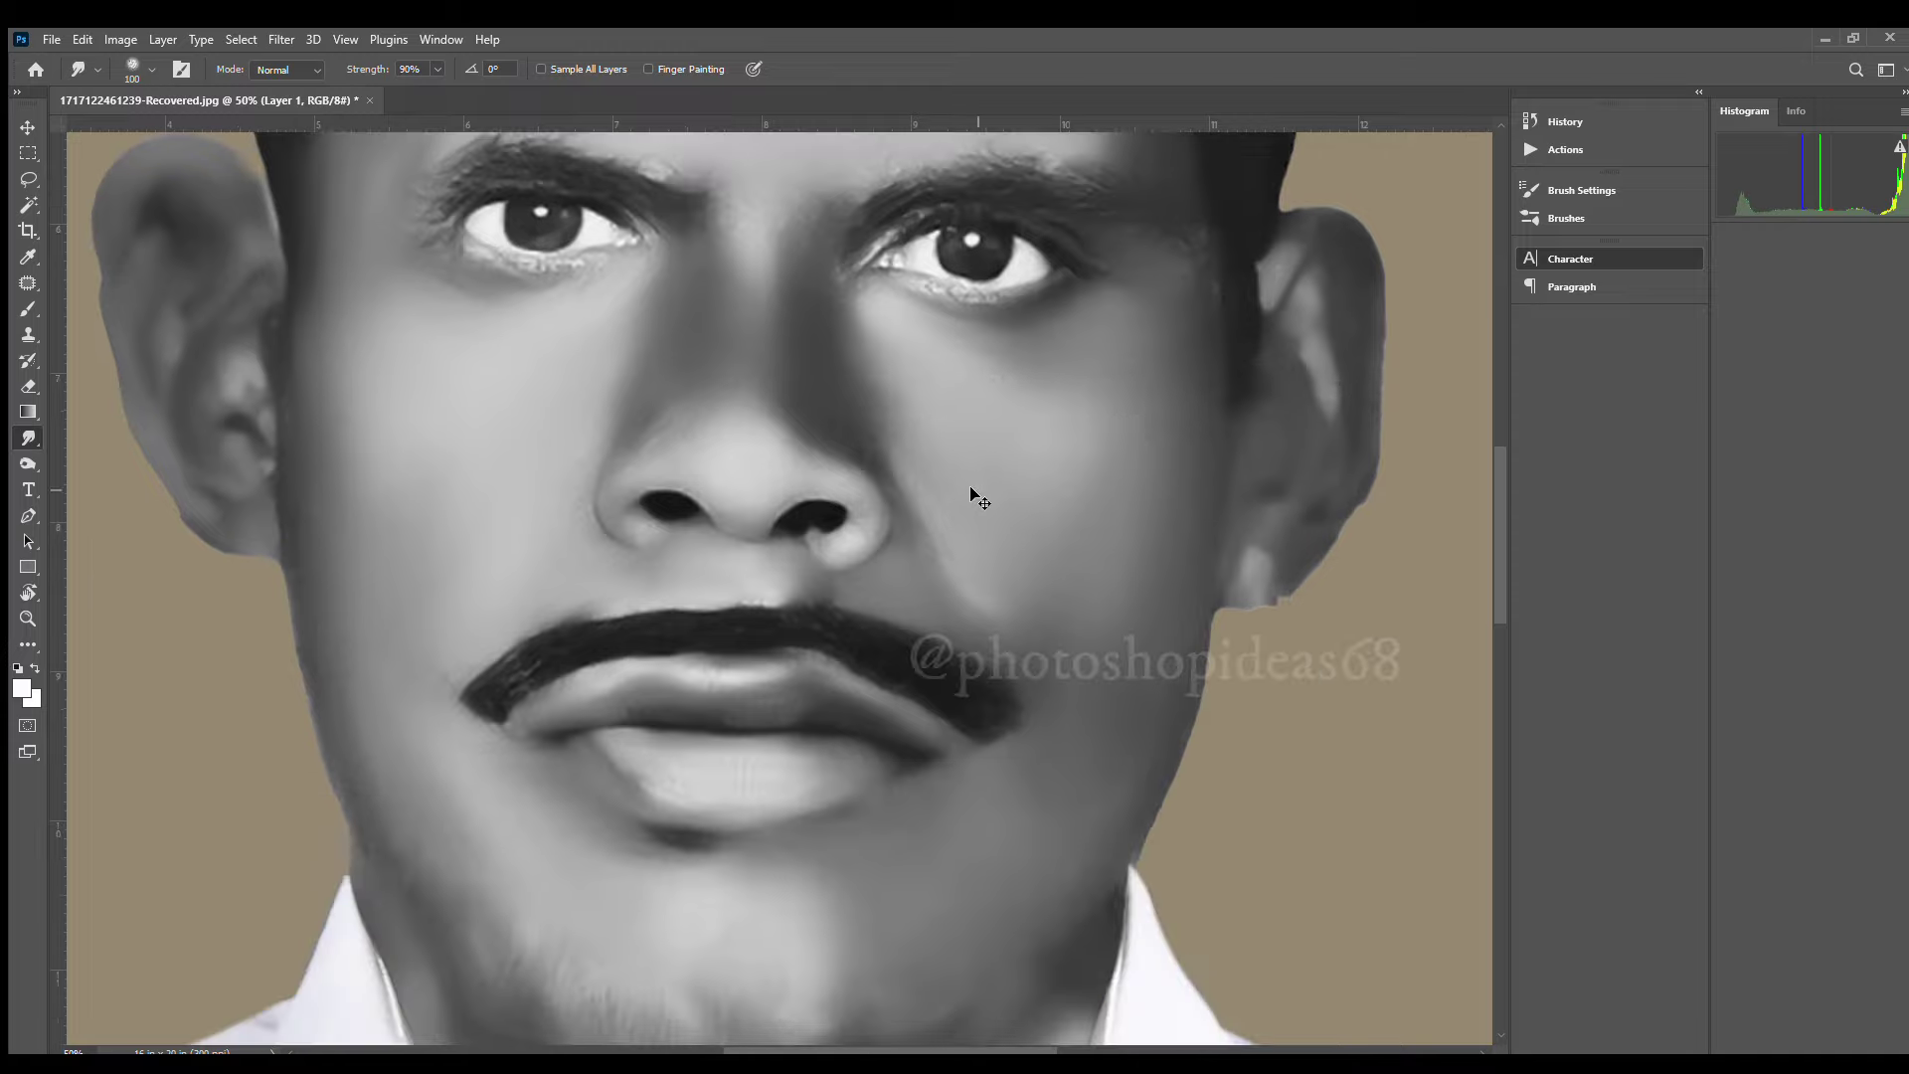
scroll(976, 498, down, 1)
scroll(945, 532, down, 2)
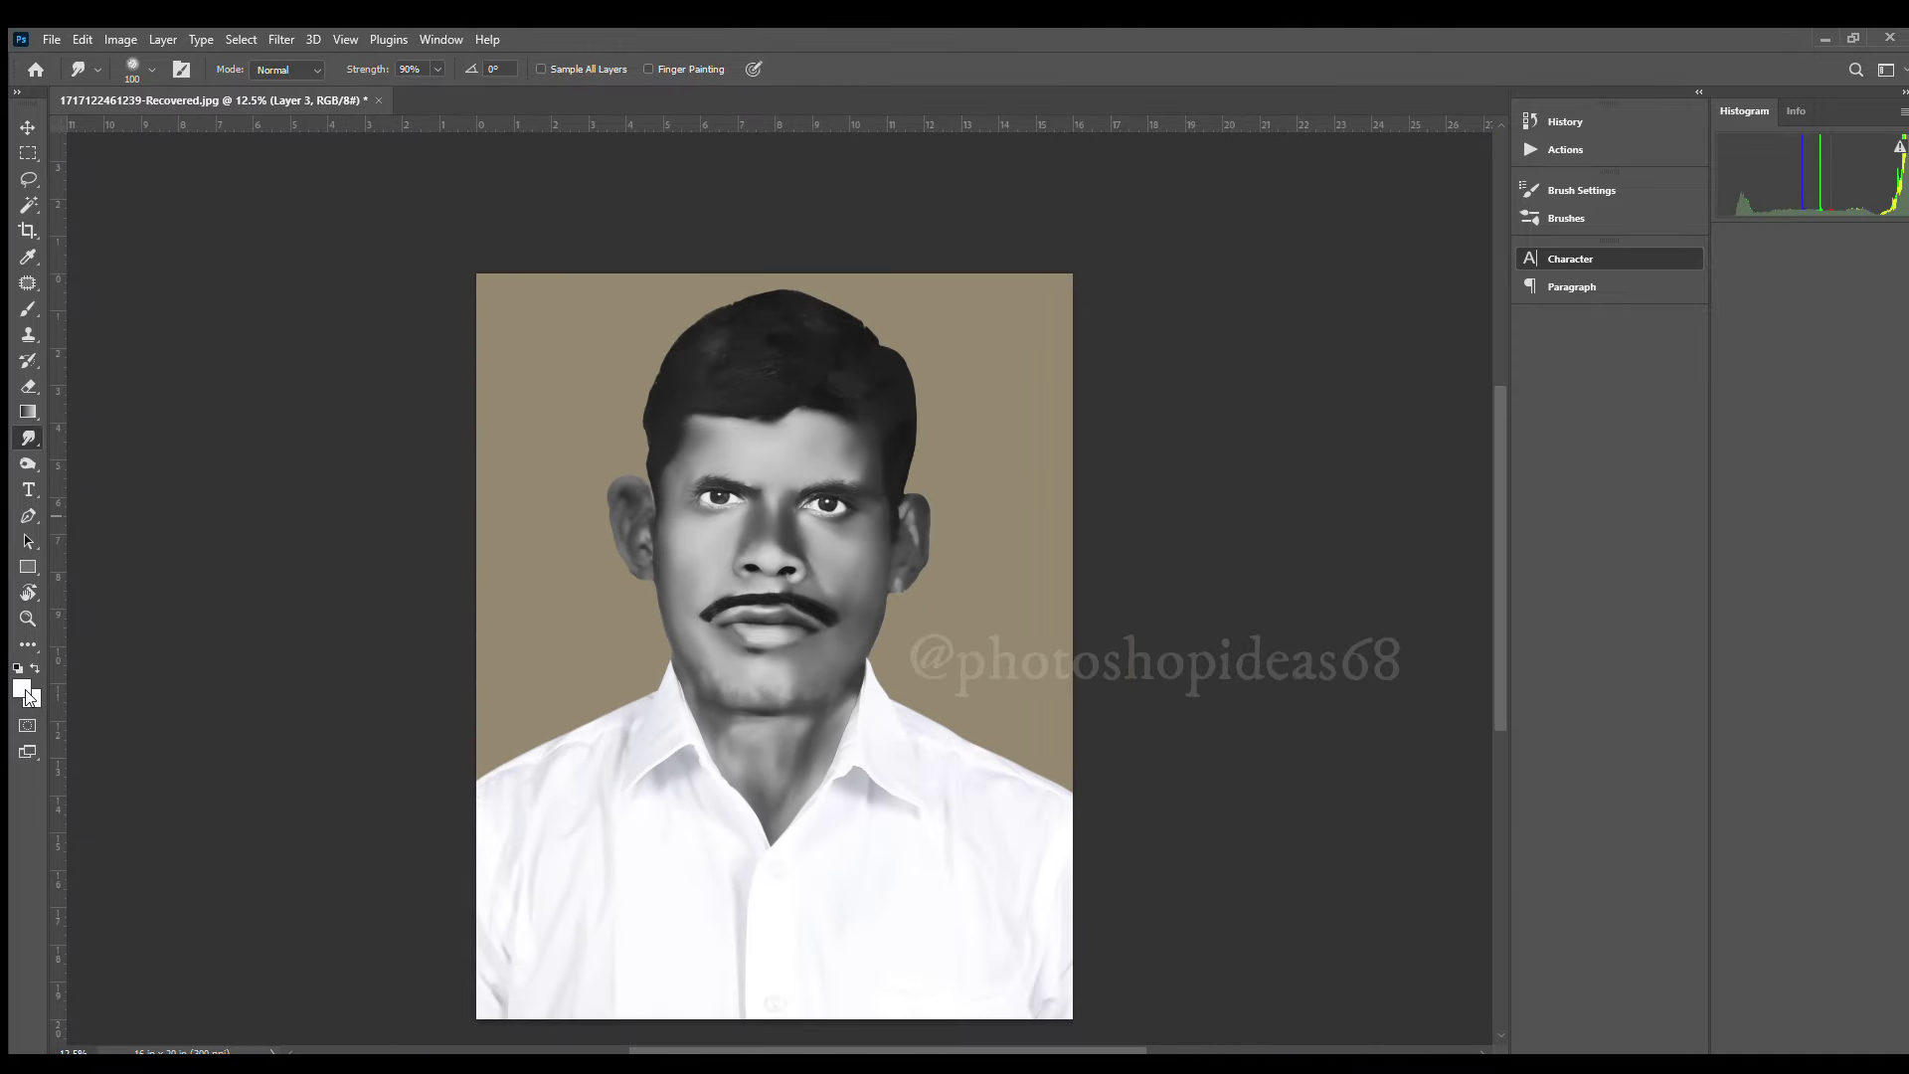
Sample a teal colour and fill the portrait's background with it
key(i)
key(r)
key(ctrl+BackSpace)
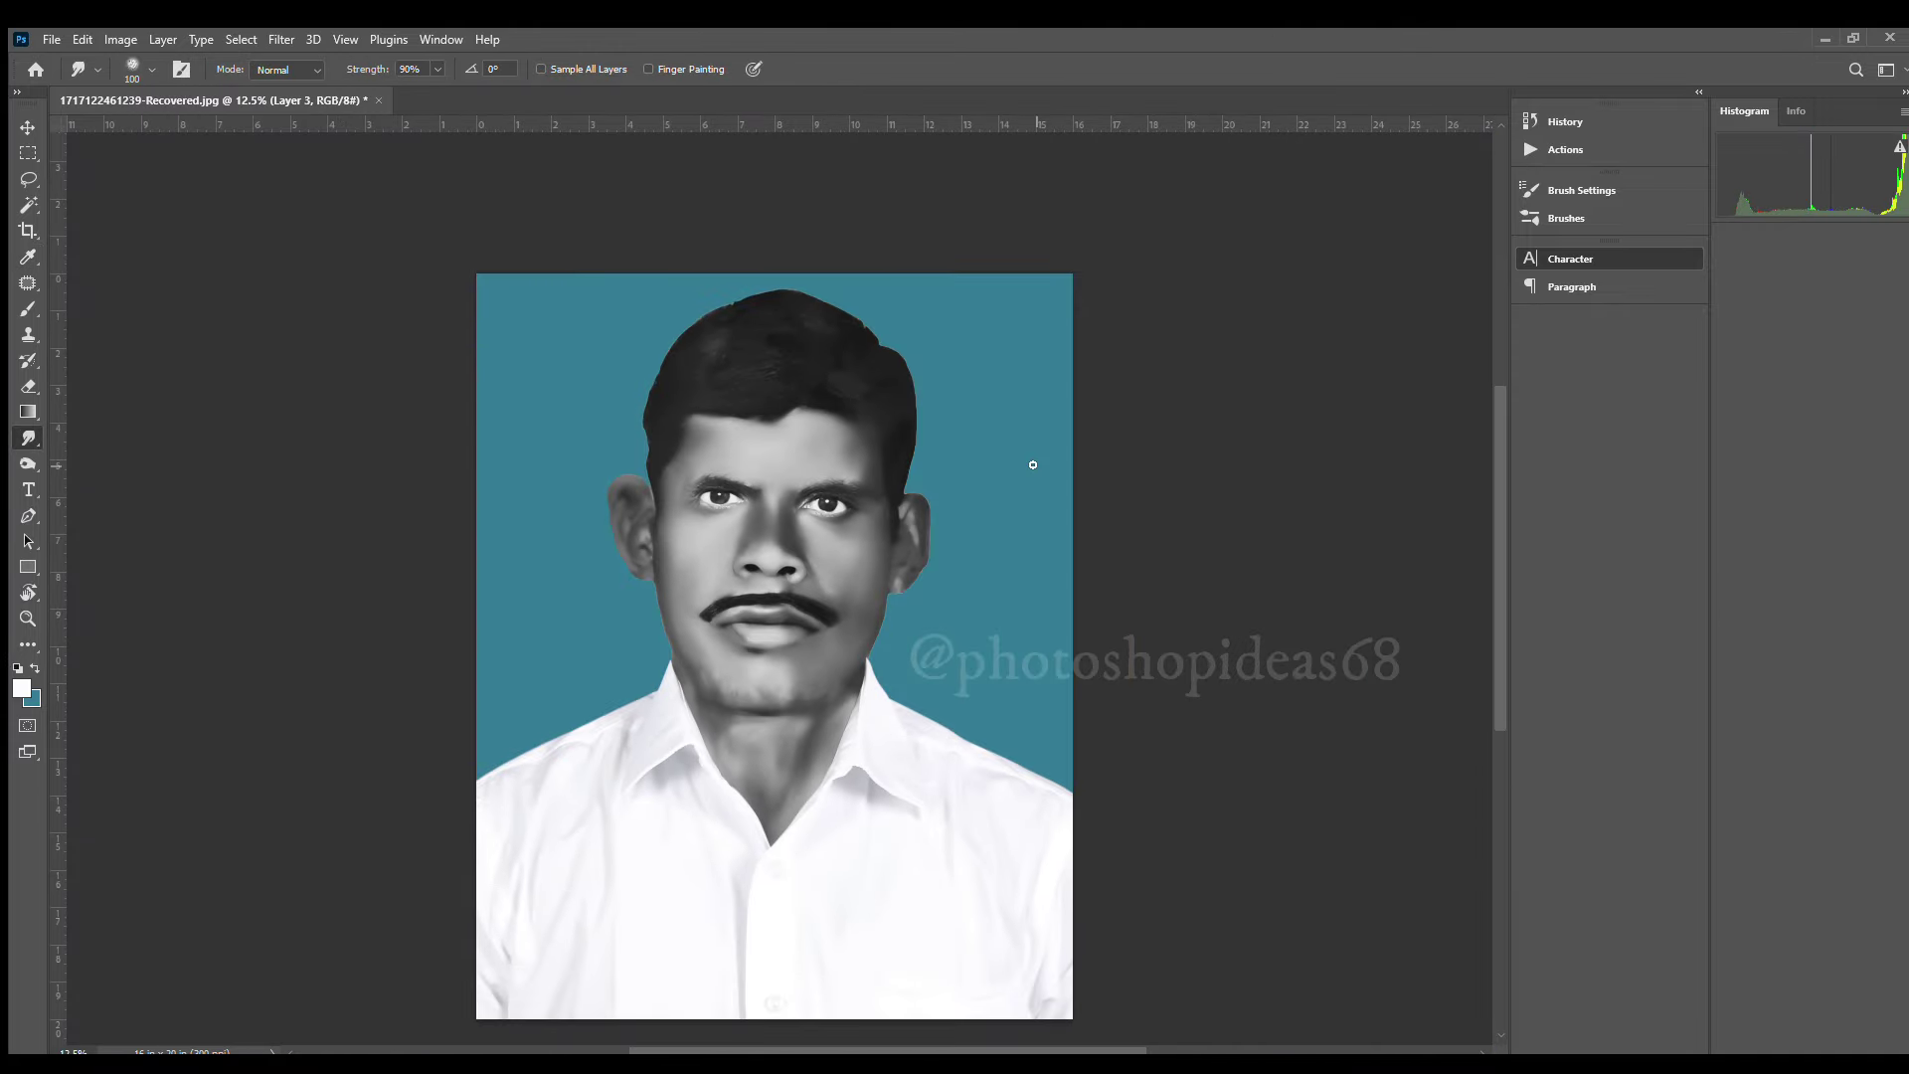
key(ctrl+plus)
key(ctrl+plus)
key(ctrl+plus)
Zoom in on the mouth and chin, enlarge the brush, and set black as paint colour
key(bracketleft)
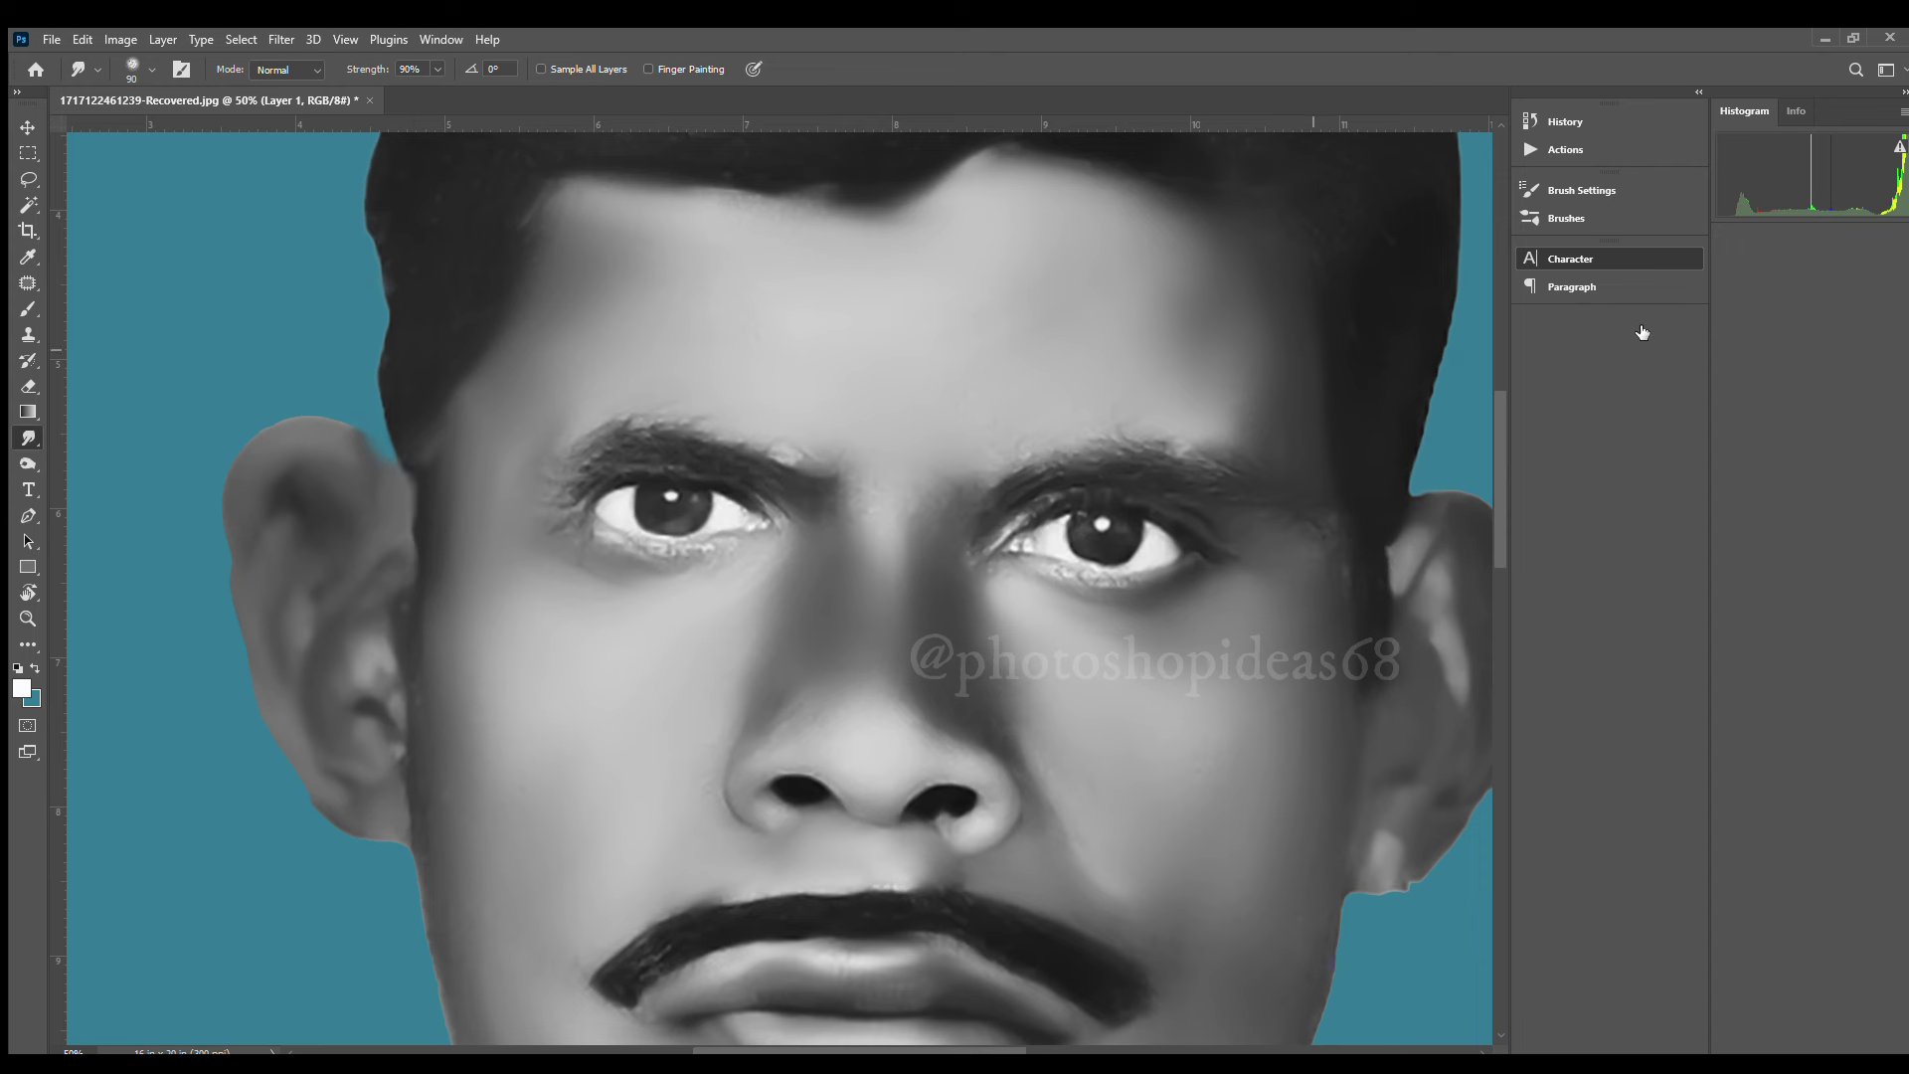
drag(750, 654, 620, 568)
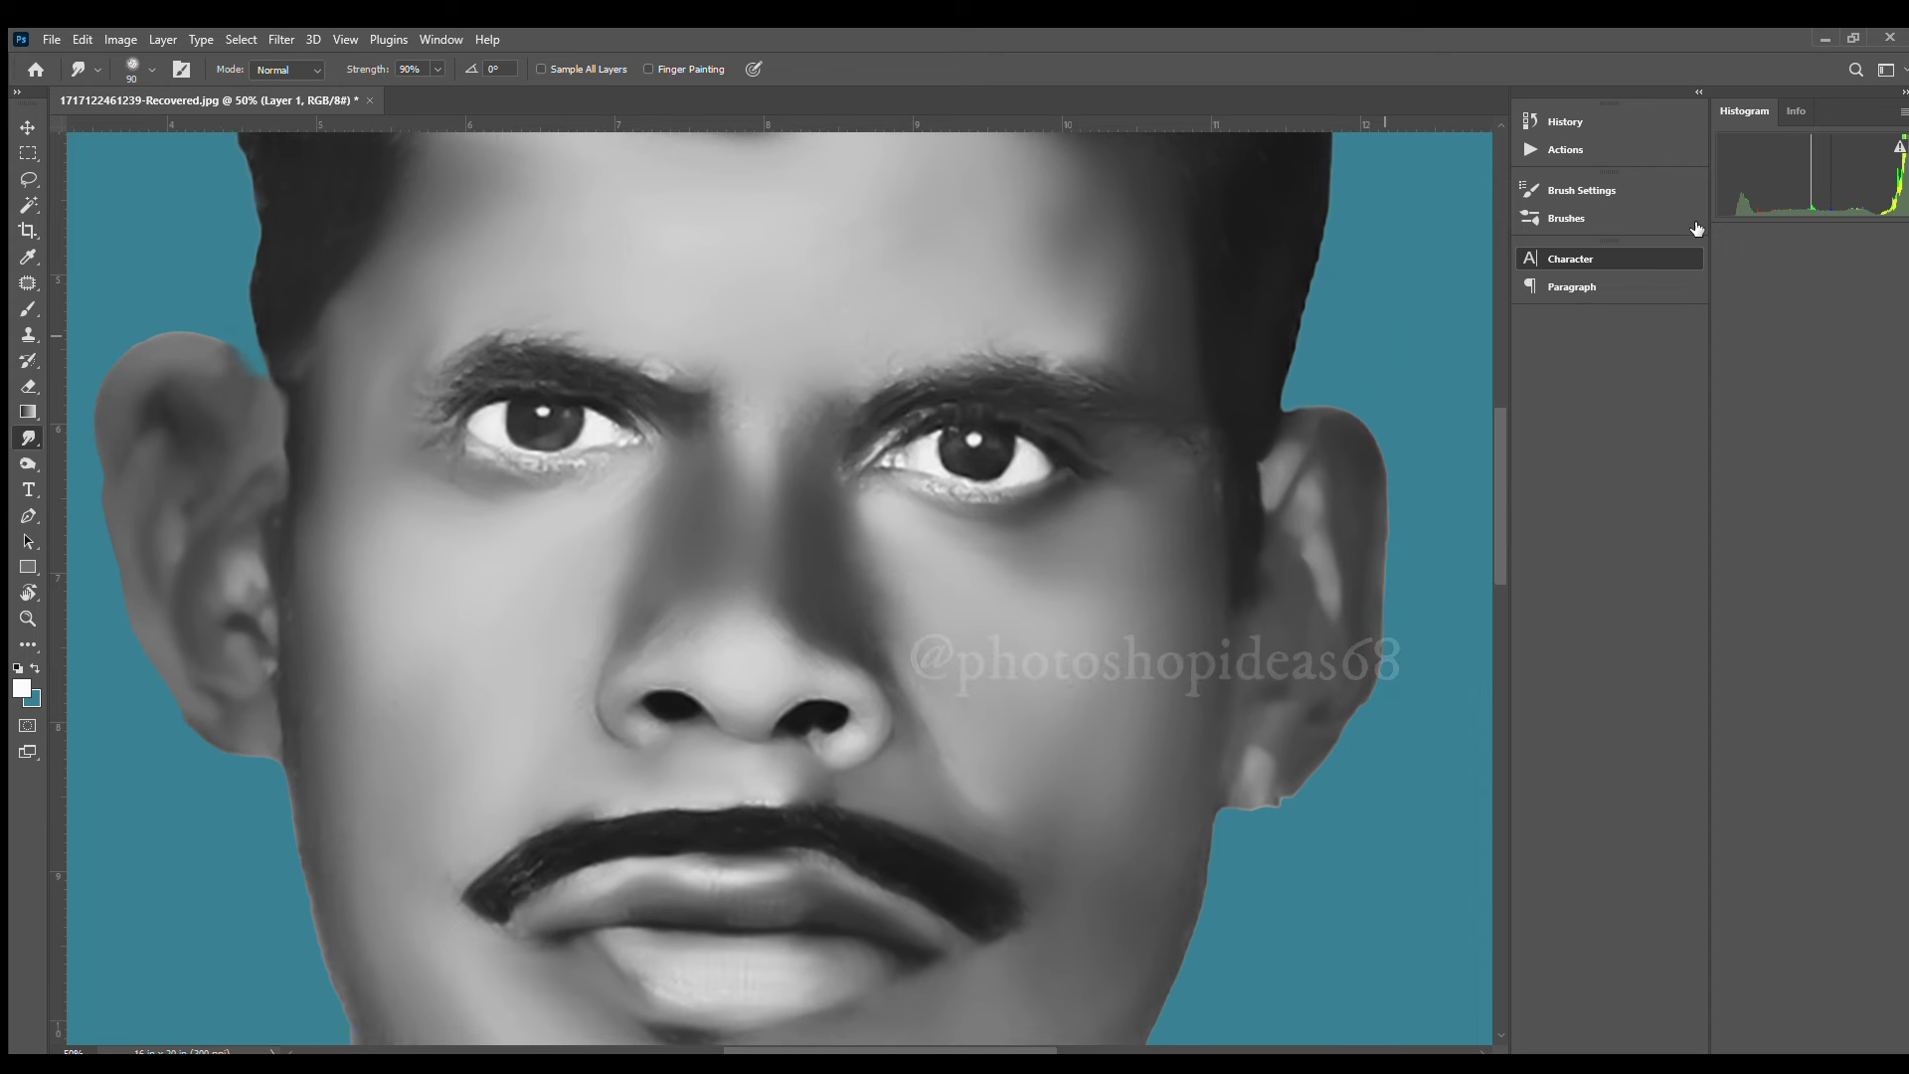
drag(700, 662, 716, 375)
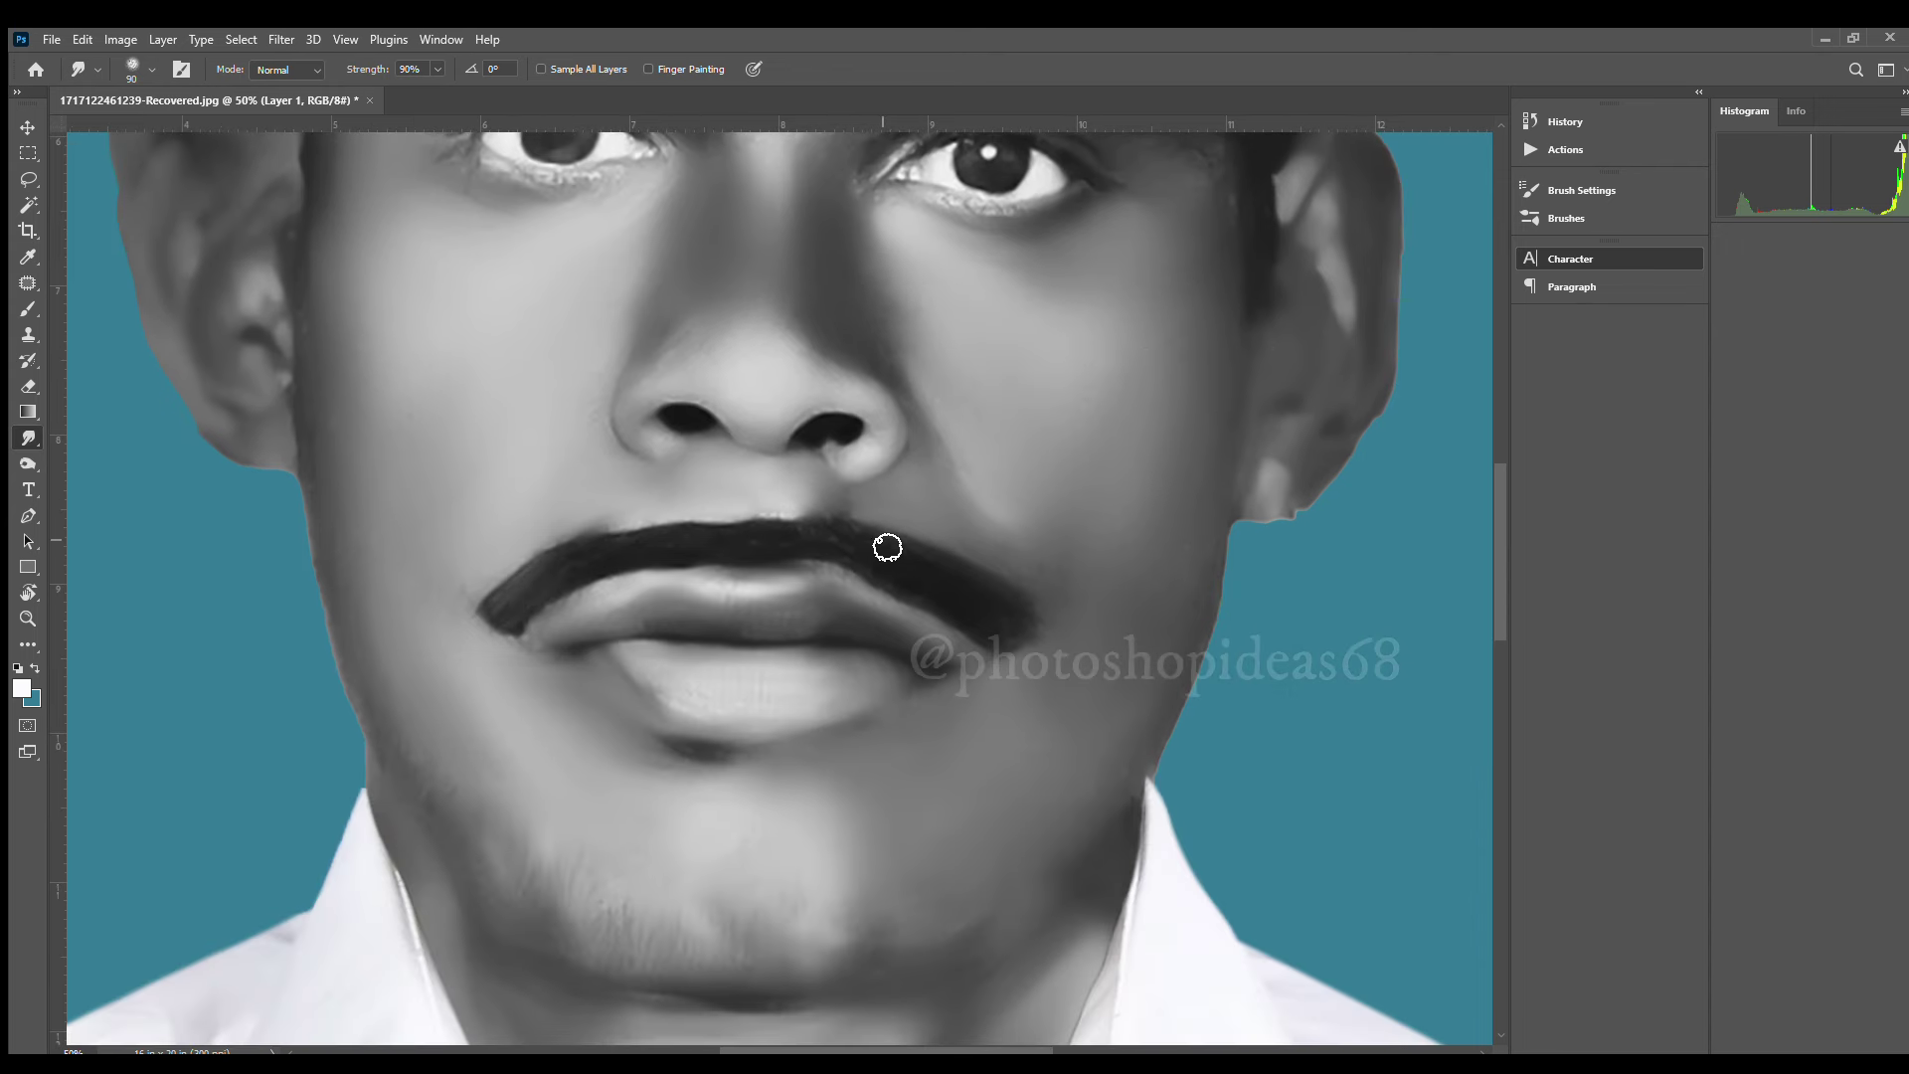
drag(949, 574, 937, 550)
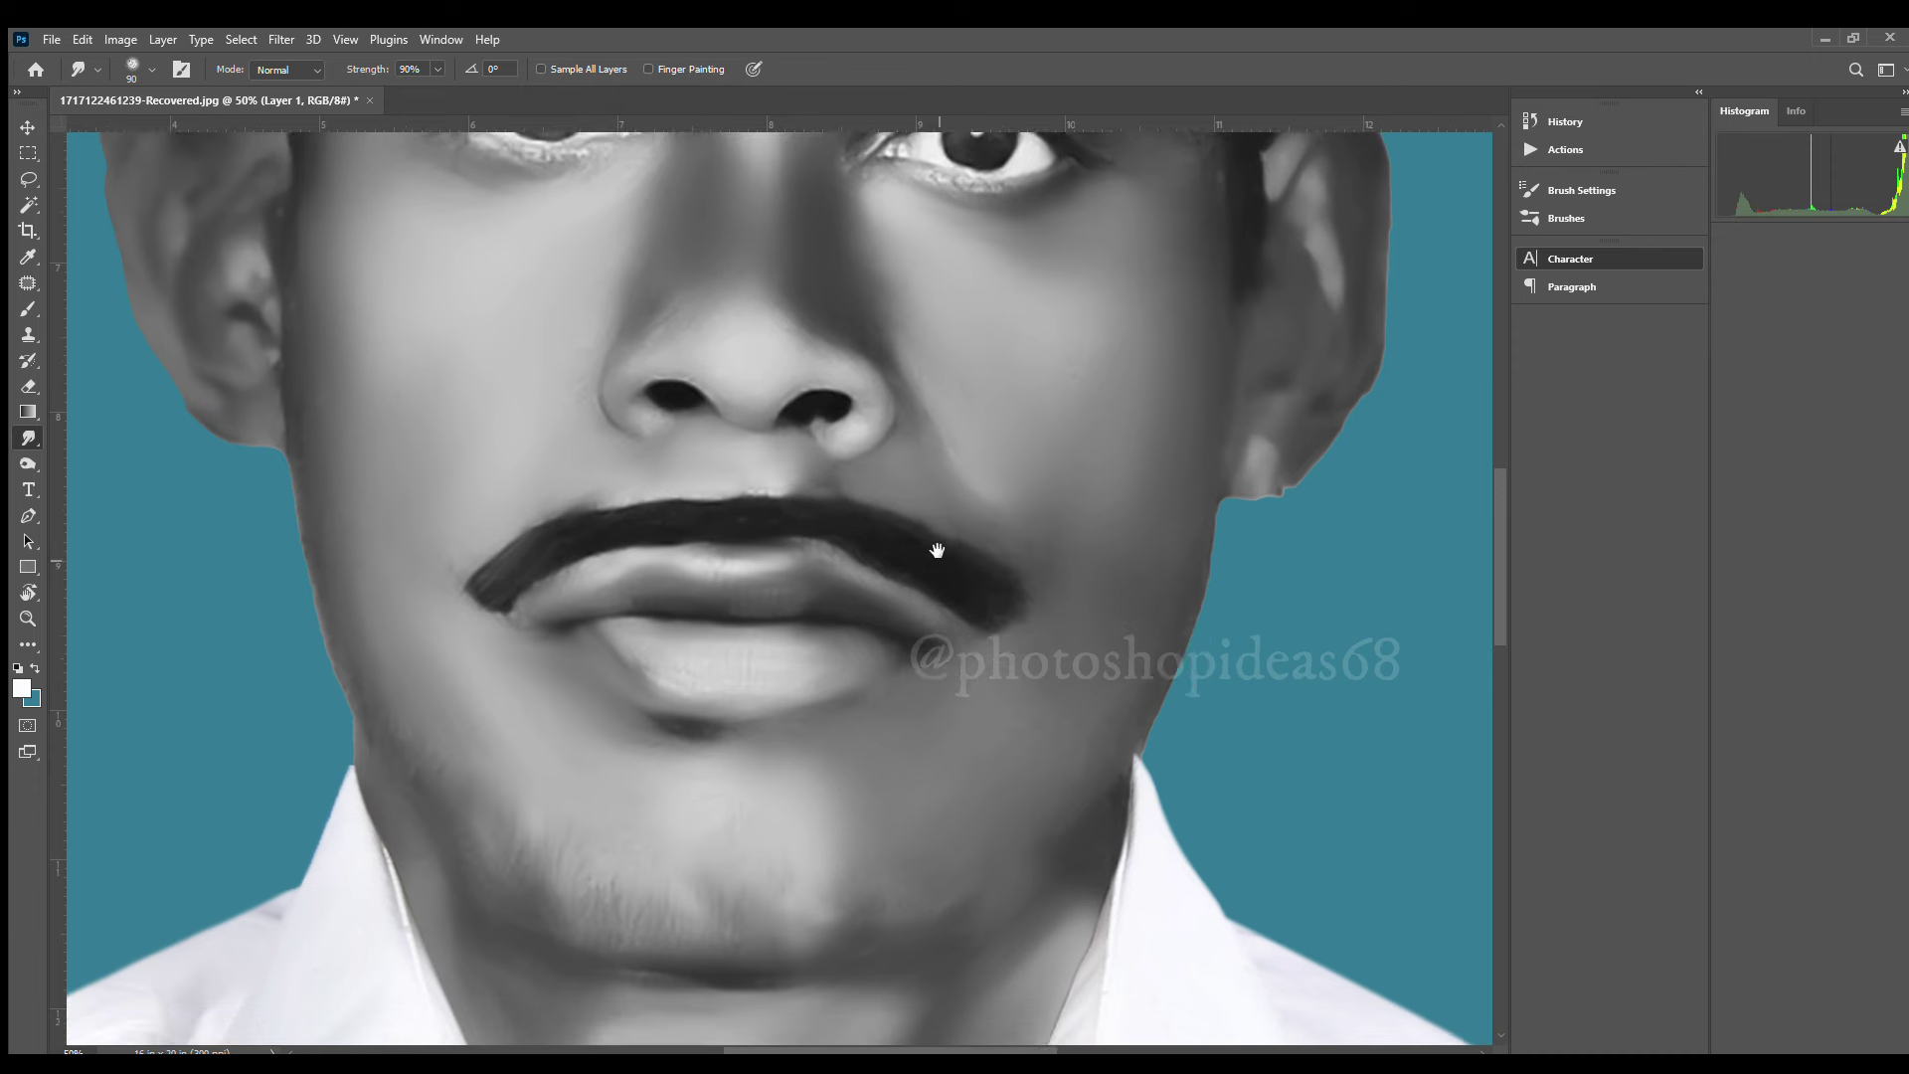
scroll(937, 549, down, 2)
scroll(894, 646, down, 1)
scroll(1260, 461, up, 2)
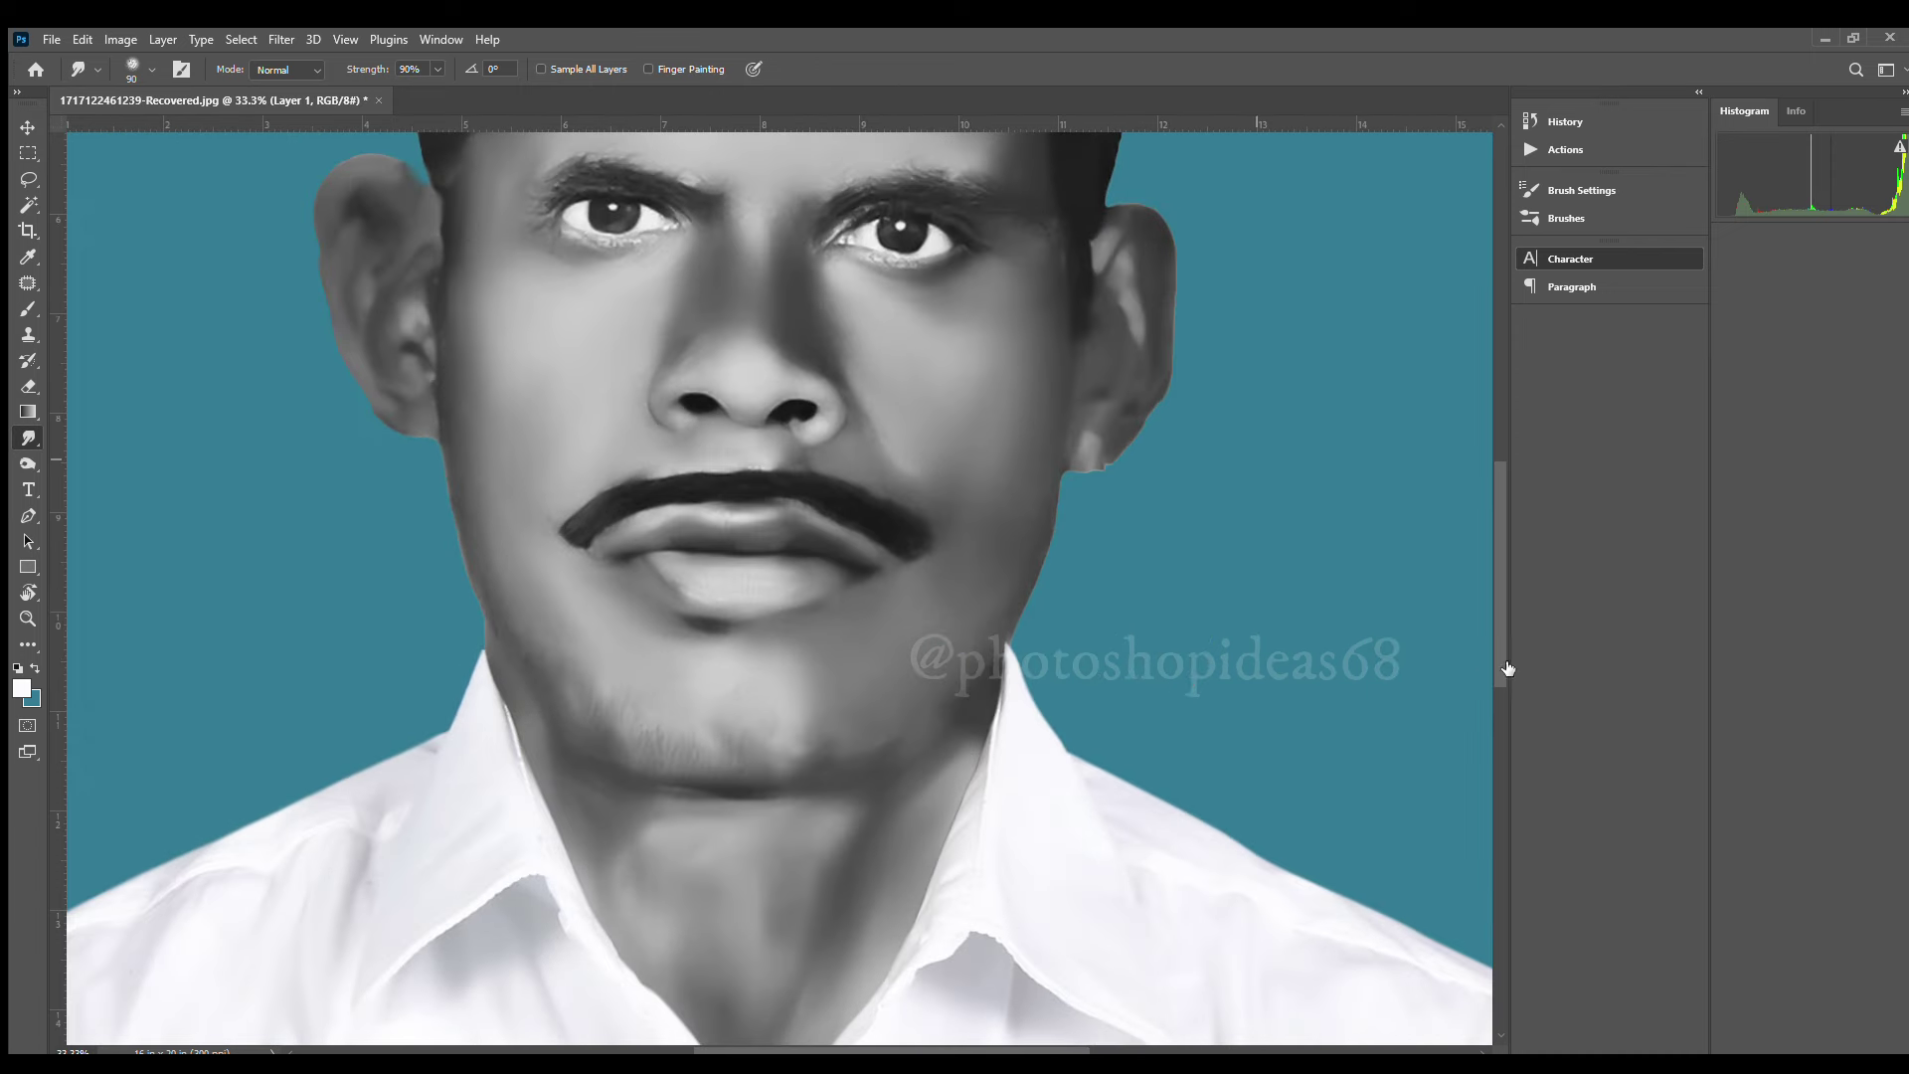
scroll(724, 689, up, 1)
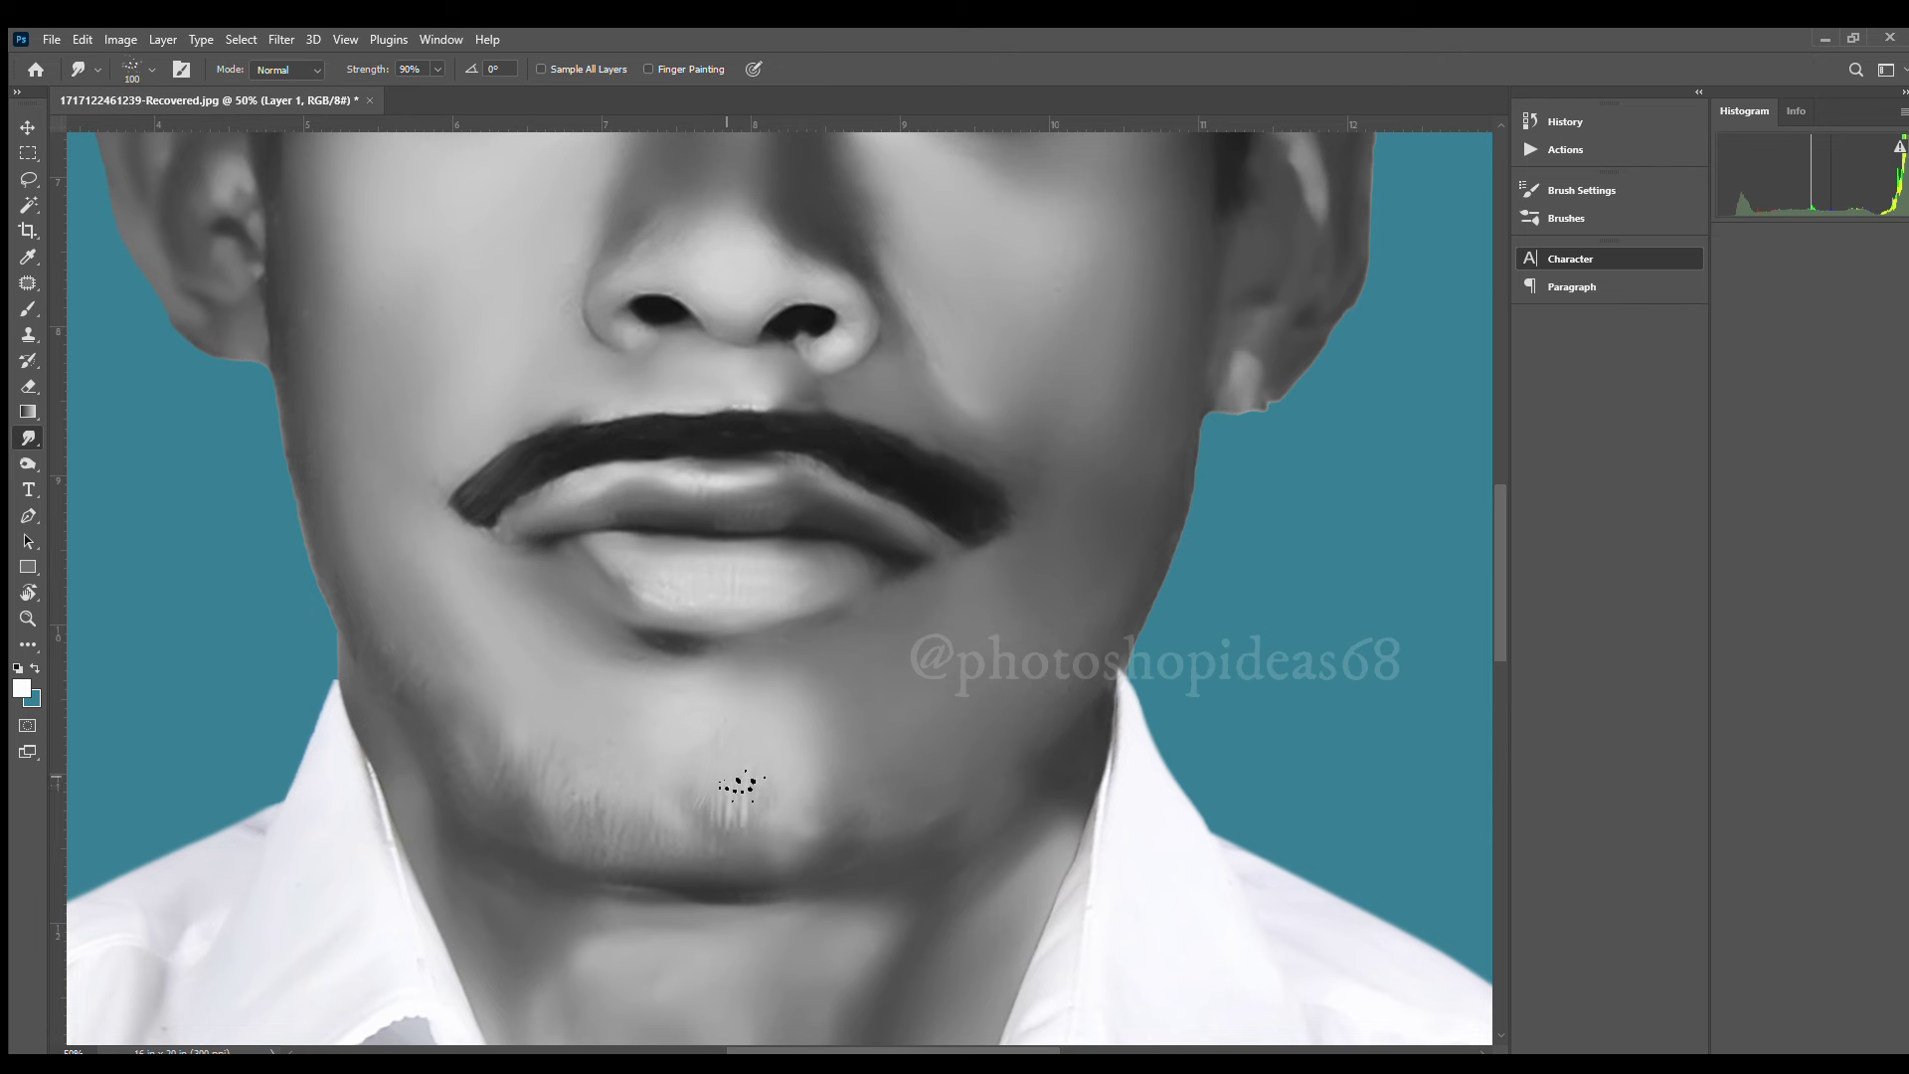
key(bracketright)
key(2)
Paint fine black stubble hairs across the chin and below the lower lip
key(b)
drag(697, 812, 626, 796)
drag(776, 785, 800, 830)
drag(587, 772, 532, 756)
drag(742, 644, 766, 648)
mouse_move(850, 800)
mouse_down()
mouse_move(831, 771)
mouse_move(740, 801)
mouse_up()
mouse_move(912, 787)
mouse_down()
mouse_move(890, 810)
mouse_move(960, 815)
mouse_up()
mouse_move(467, 755)
mouse_down()
mouse_move(481, 789)
mouse_move(583, 796)
mouse_up()
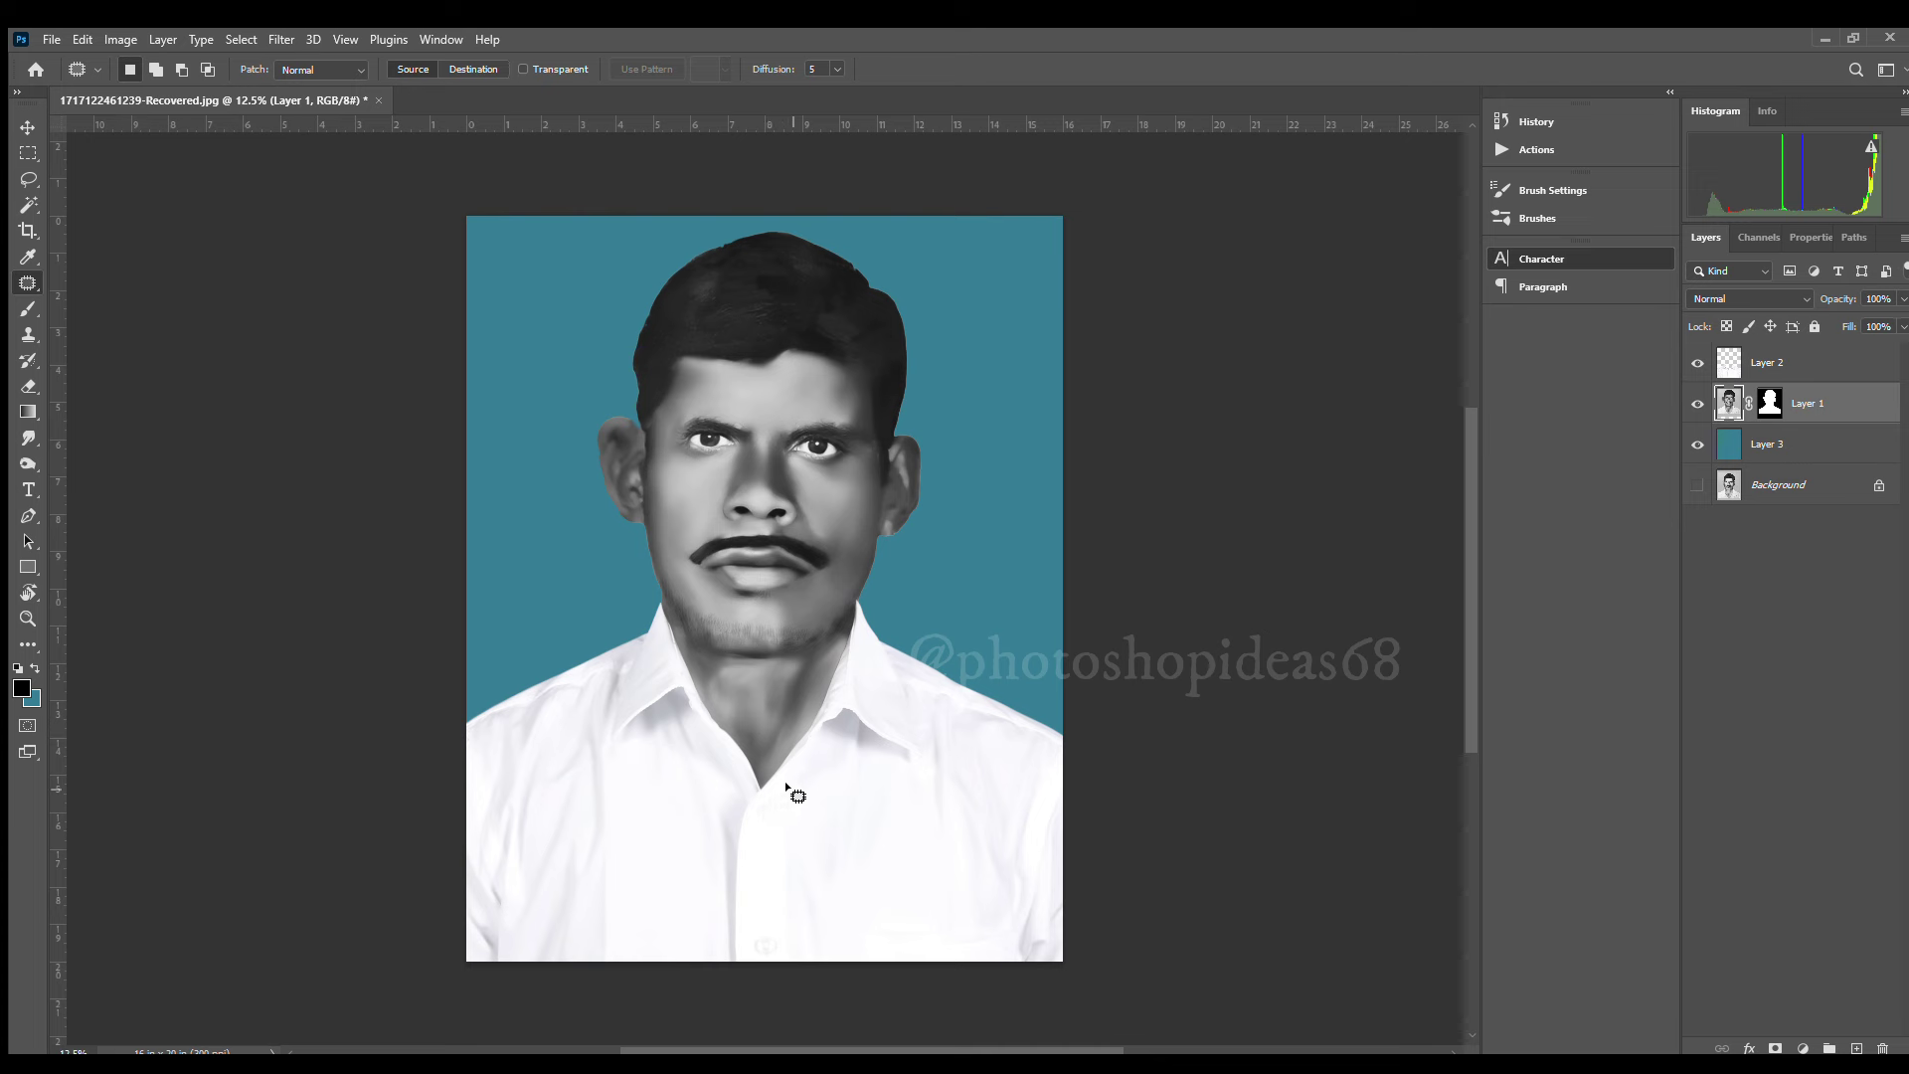
Outline the head and neck from the collar, over the top, and back down past the ear
mouse_move(758, 791)
mouse_down()
mouse_move(873, 669)
mouse_move(962, 447)
mouse_up()
drag(925, 371, 717, 342)
mouse_move(557, 413)
mouse_down()
mouse_move(674, 760)
mouse_move(766, 802)
mouse_up()
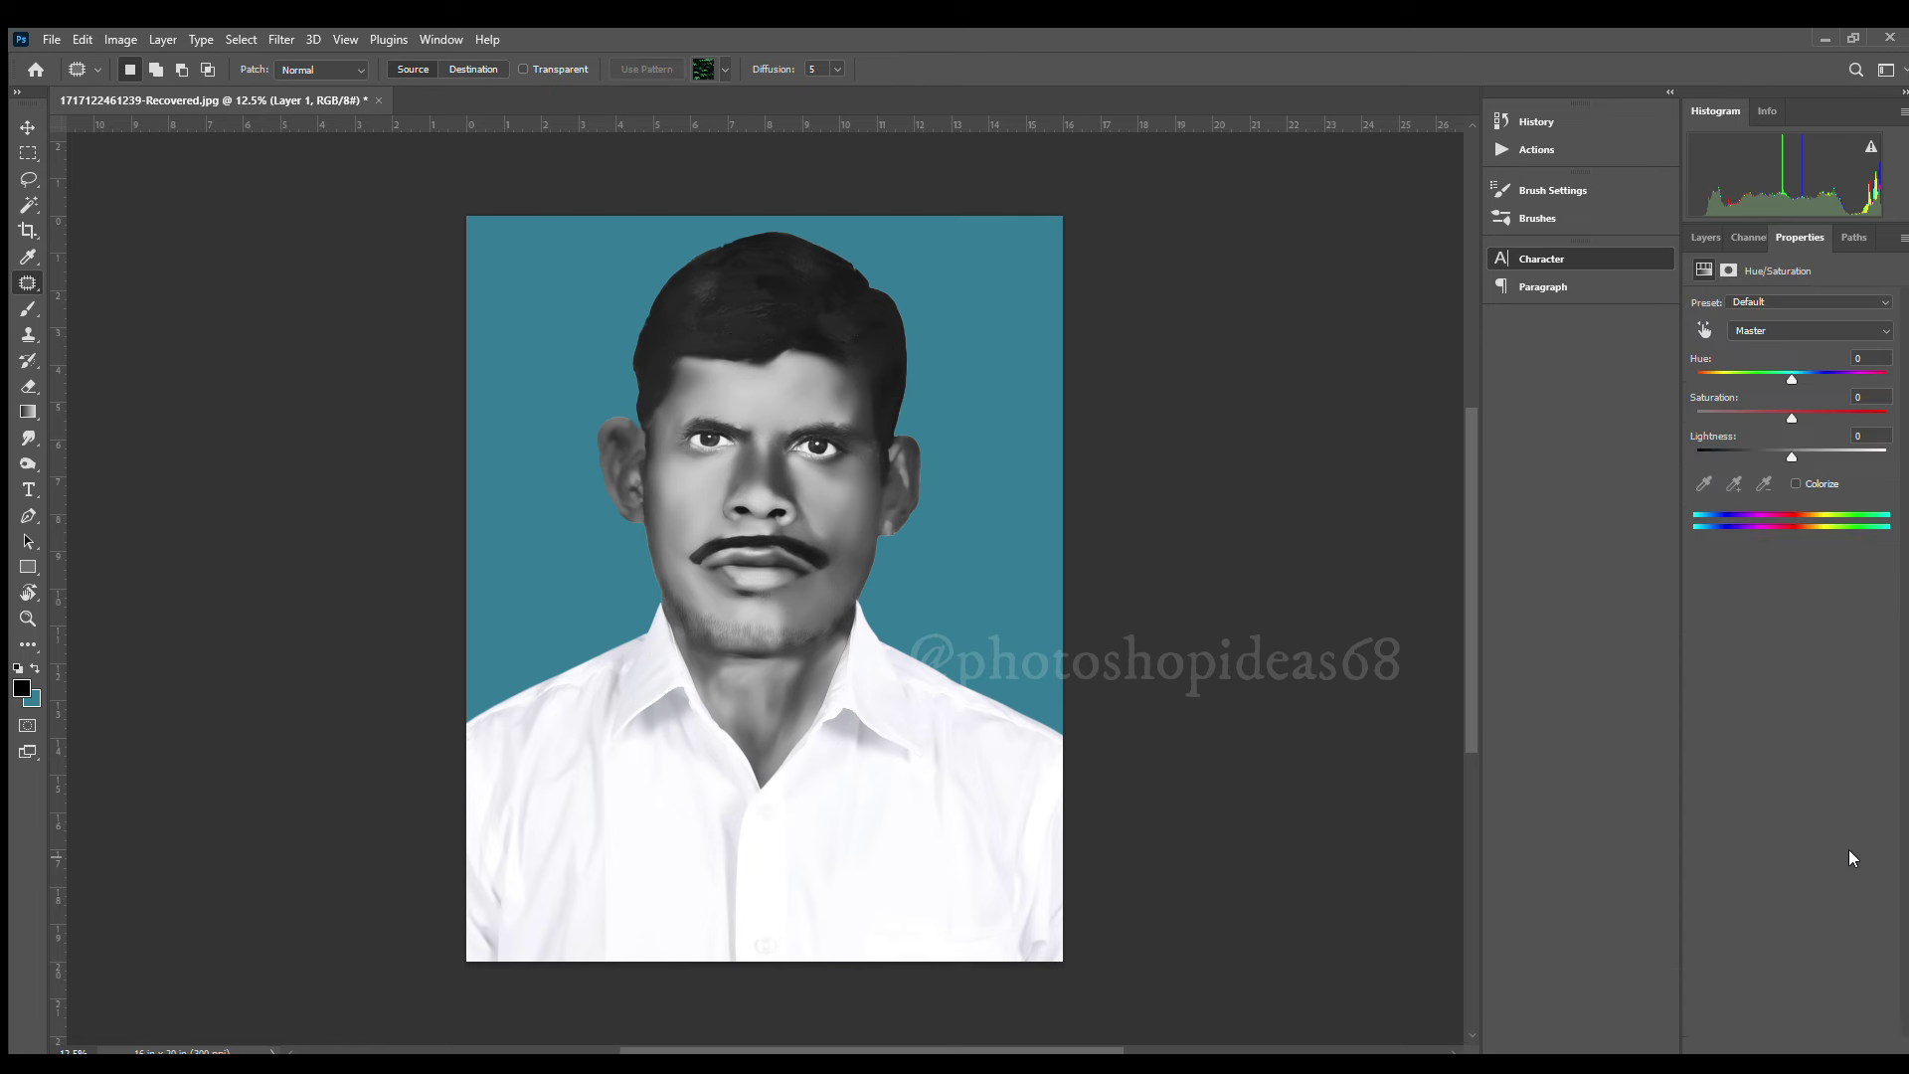
Colorize the Hue/Saturation adjustment at Hue 25, Saturation 40, then return to the Layers list
click(1790, 481)
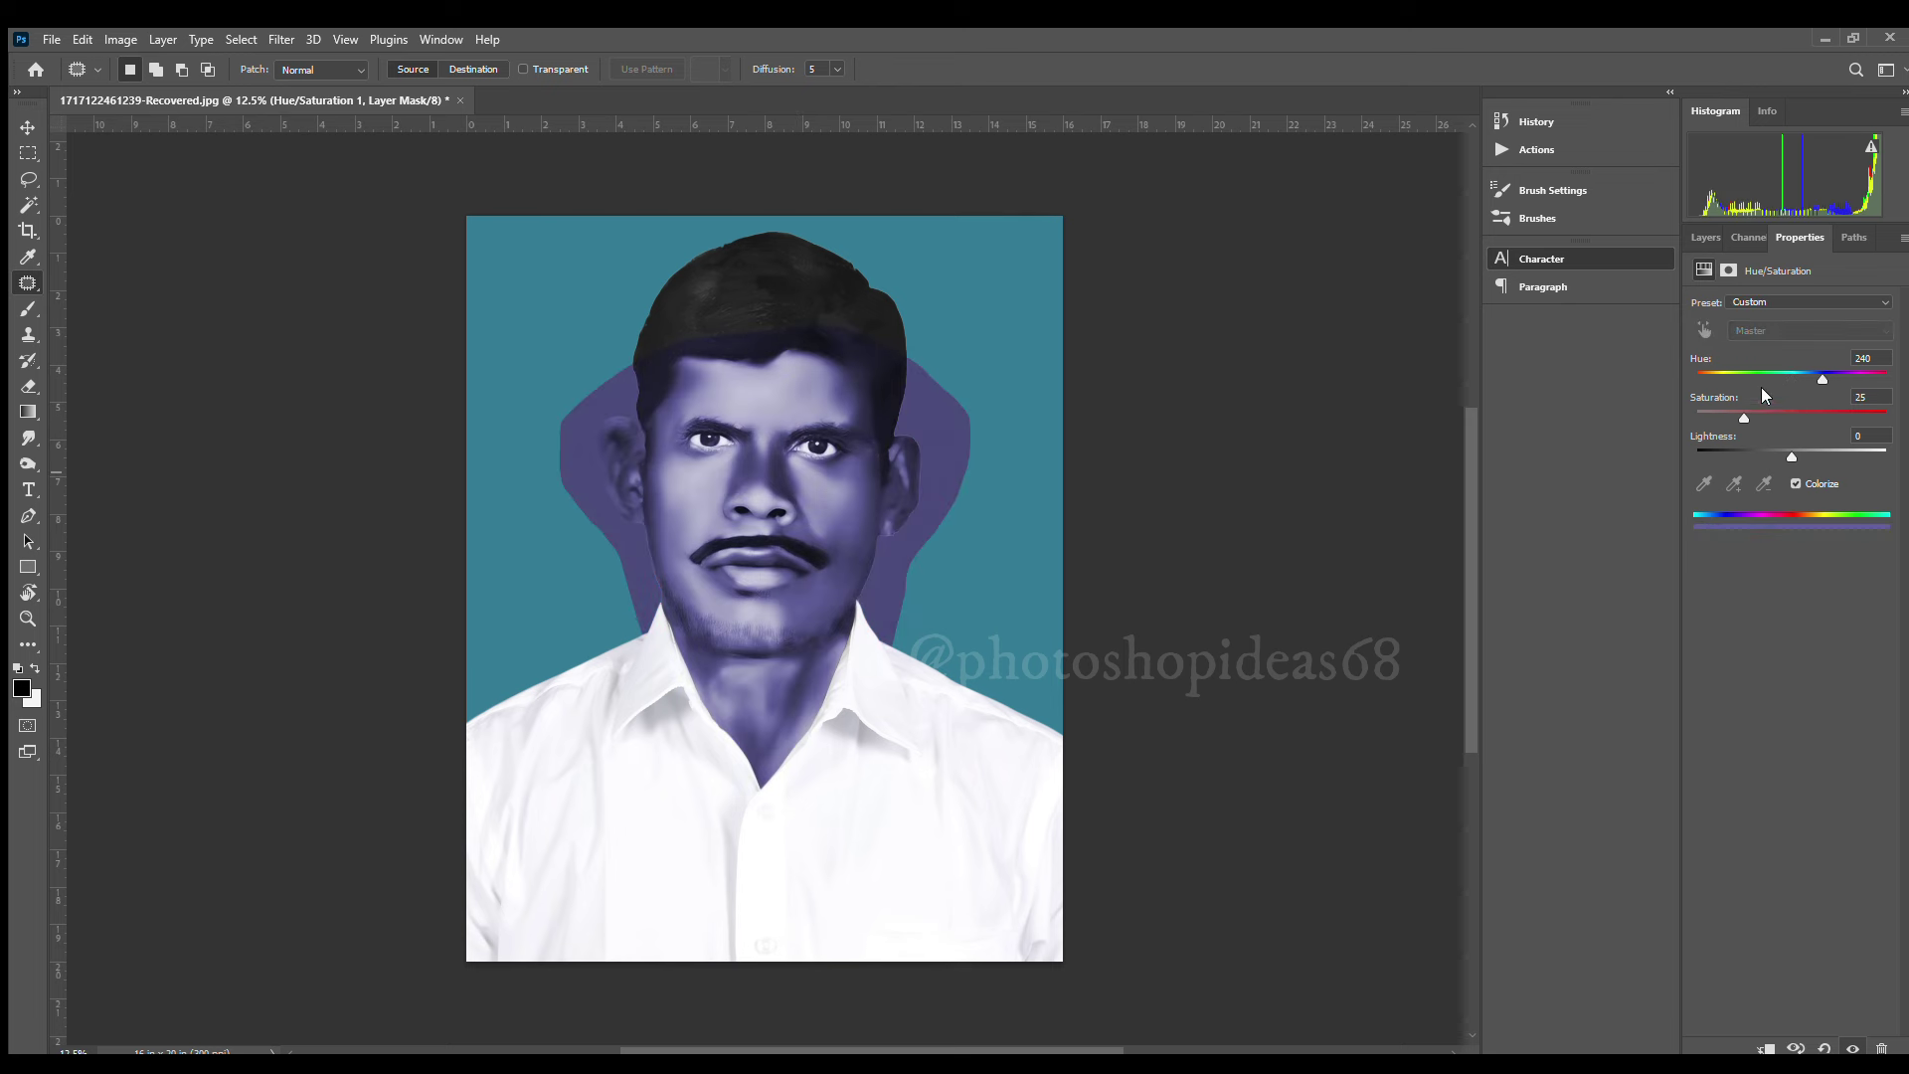
mouse_move(1744, 418)
mouse_down()
mouse_move(1794, 418)
mouse_move(1786, 377)
mouse_move(1704, 375)
mouse_up()
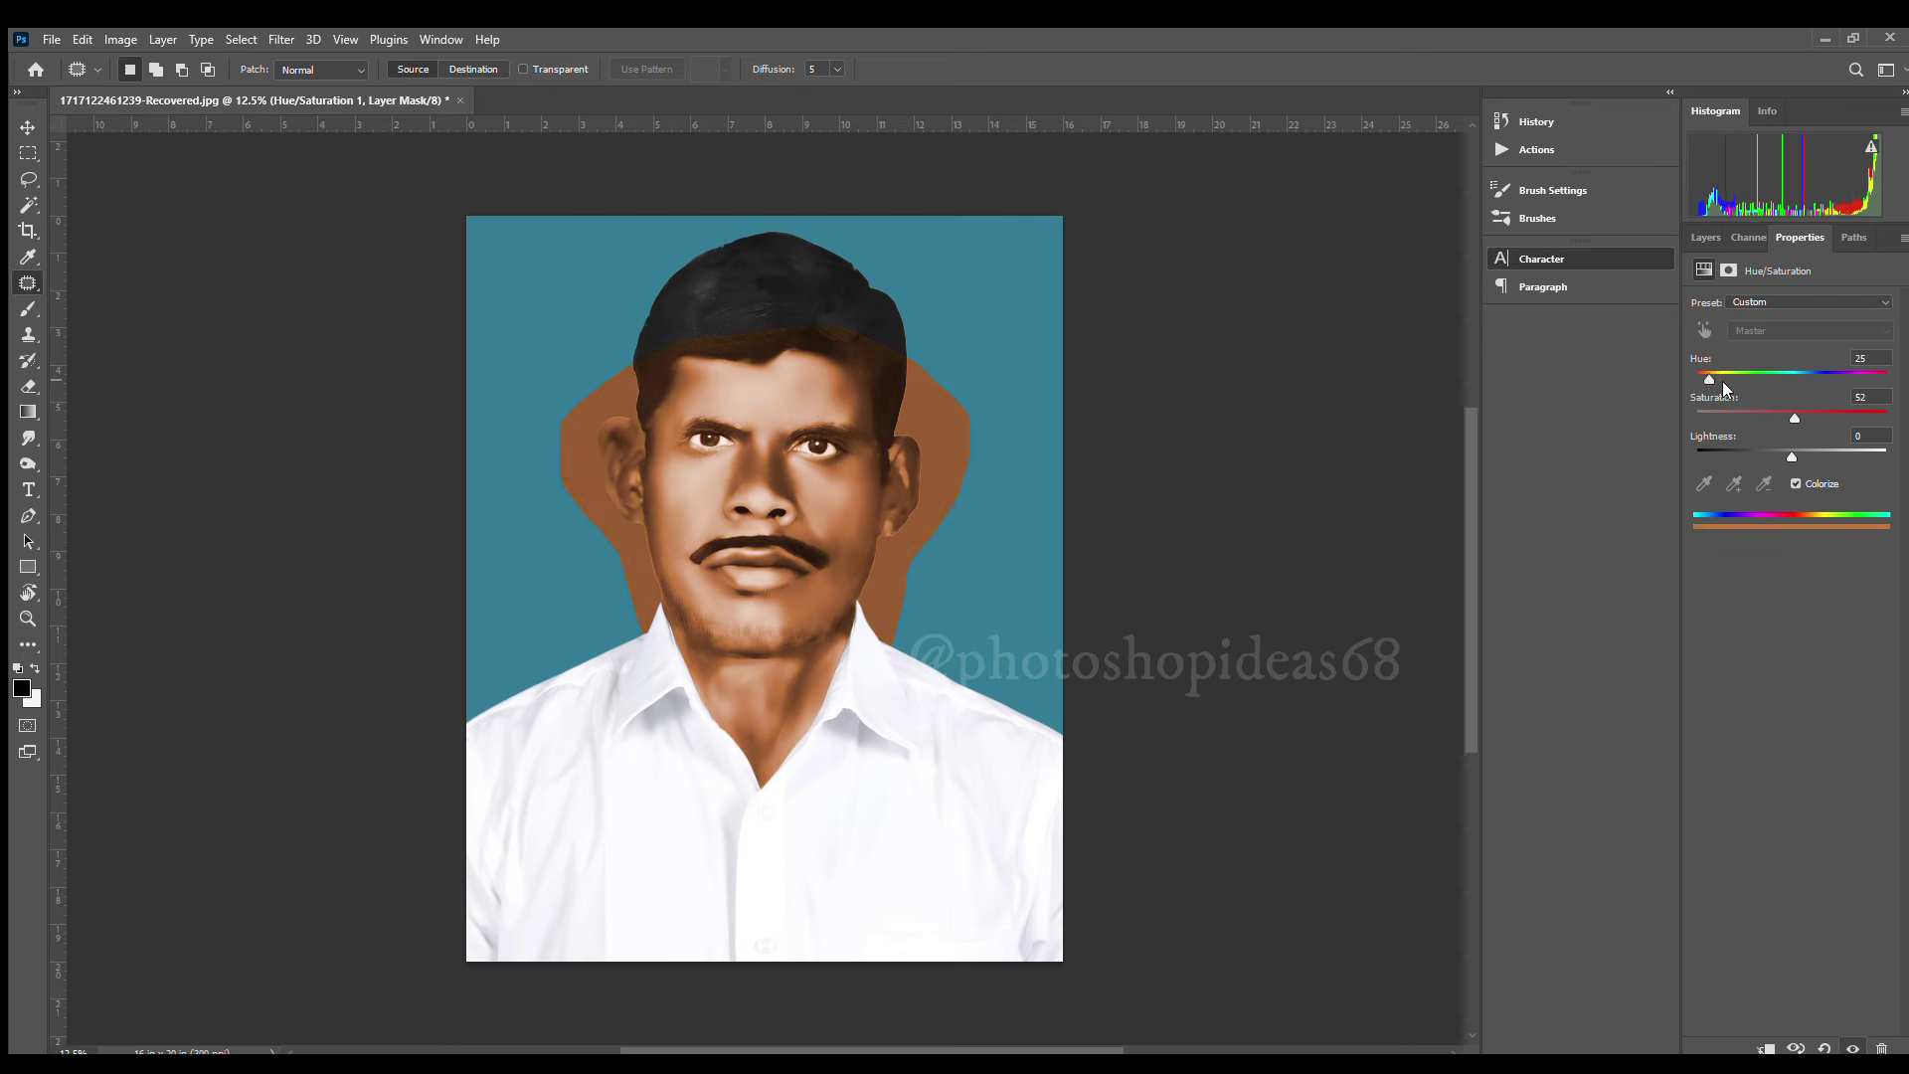
mouse_move(1792, 416)
mouse_down()
mouse_move(1748, 418)
mouse_move(1770, 419)
mouse_up()
key(v)
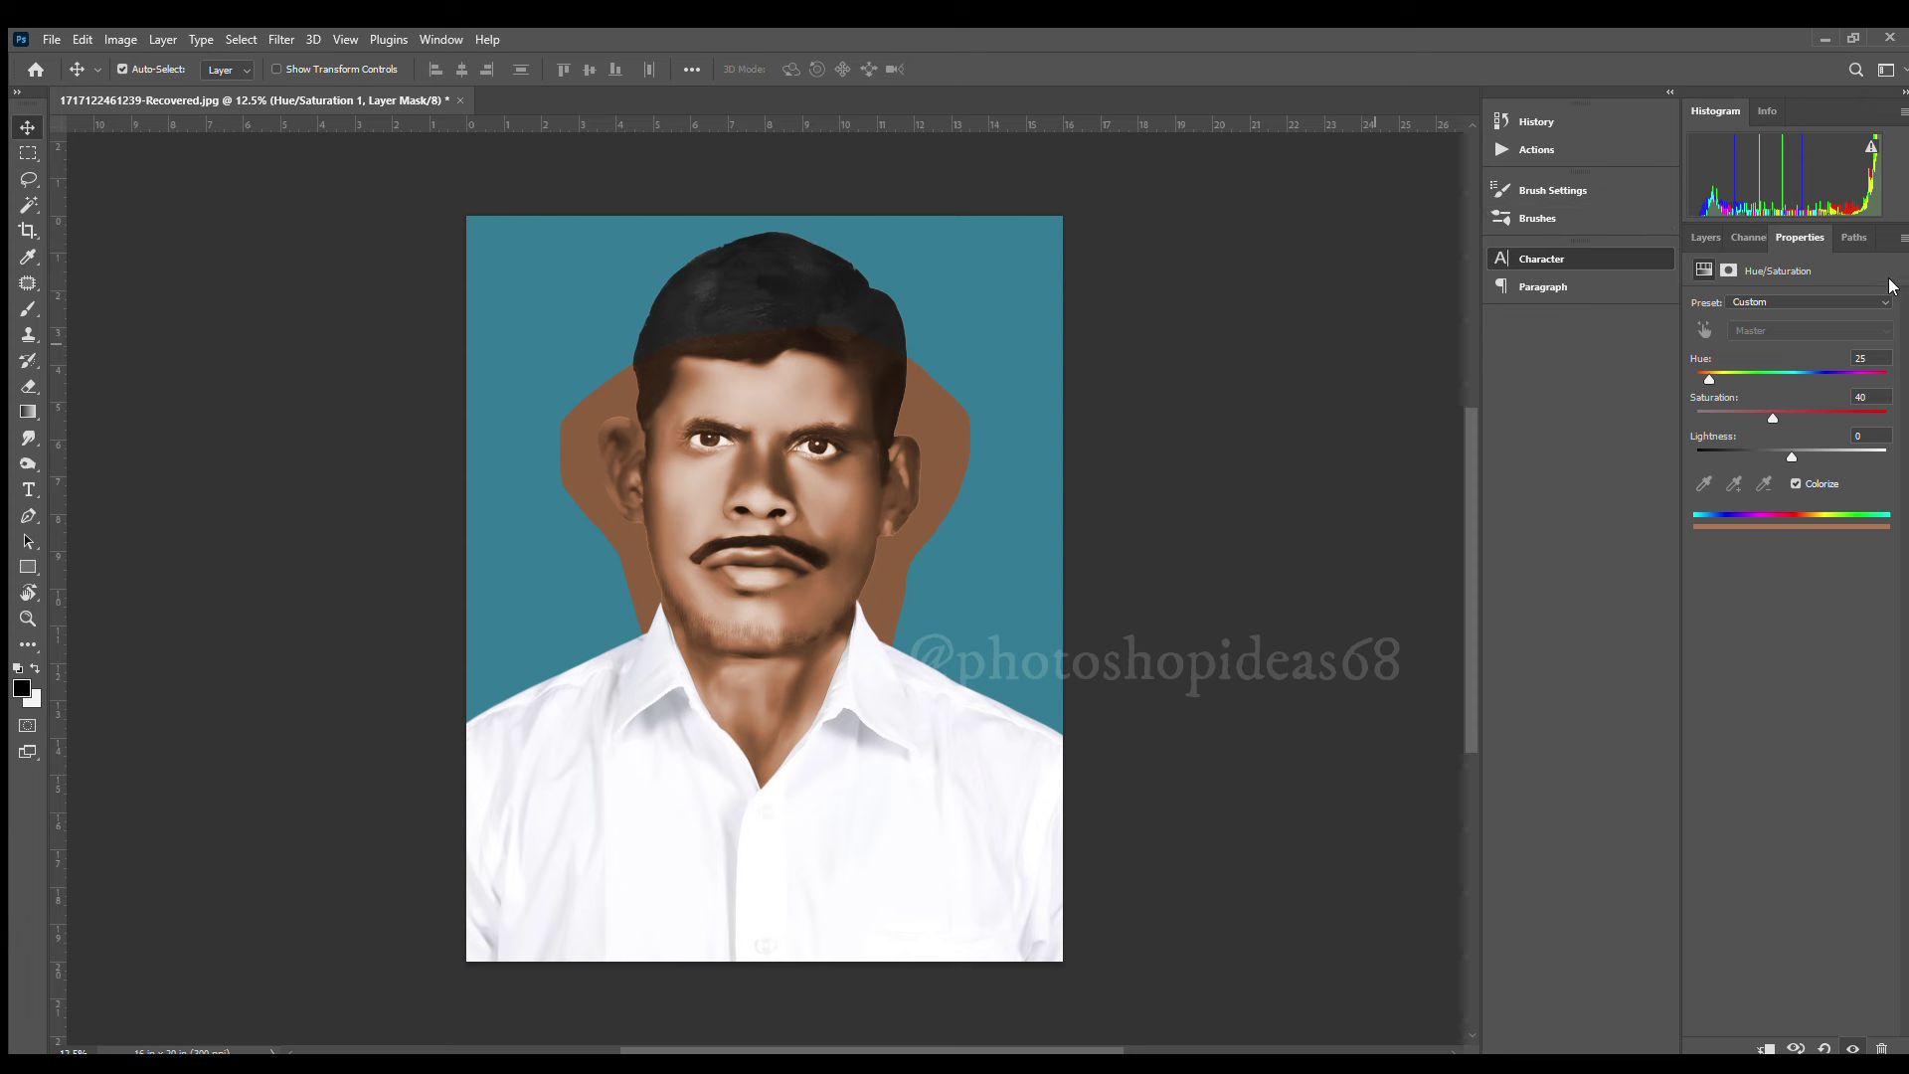
click(1704, 236)
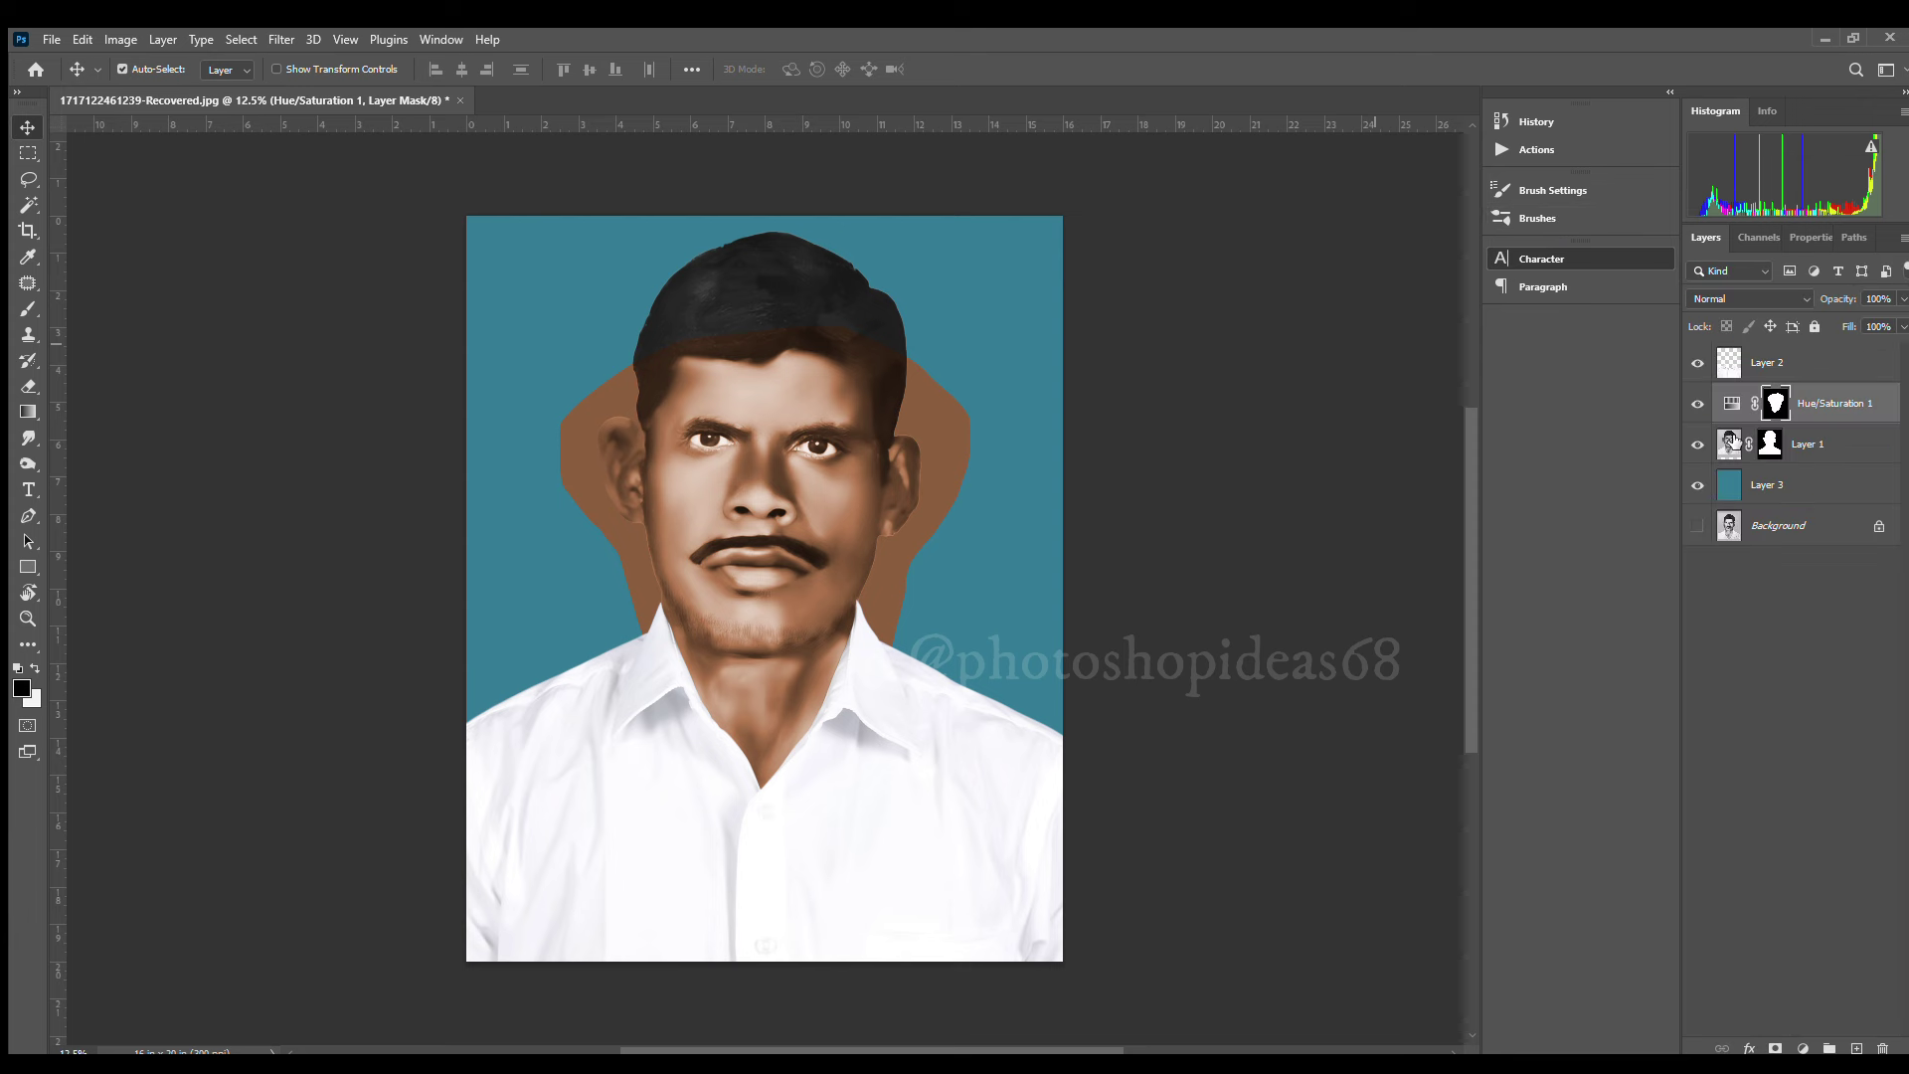
Load Layer 1's mask as a selection, invert it, and fill the Hue/Saturation mask black there
drag(1773, 449, 1775, 454)
ctrl+click(1773, 450)
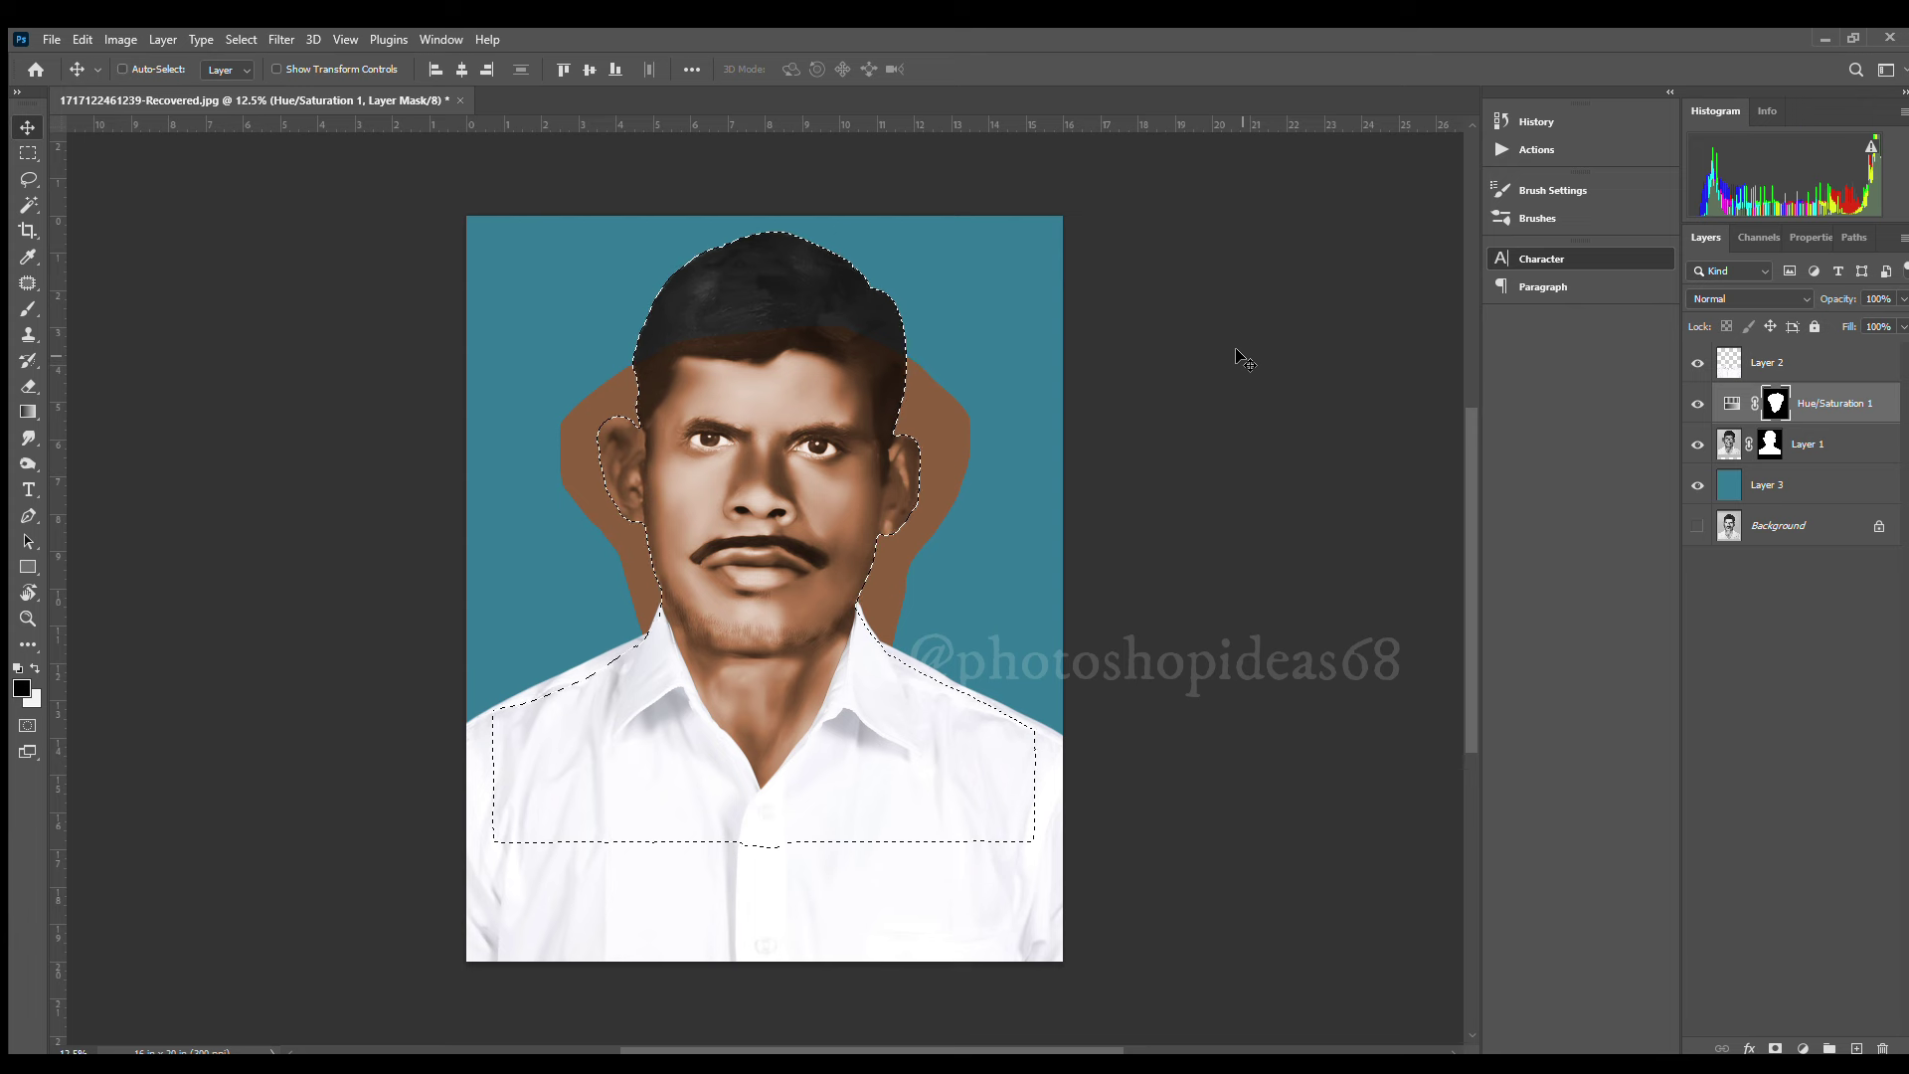
key(ctrl+shift+i)
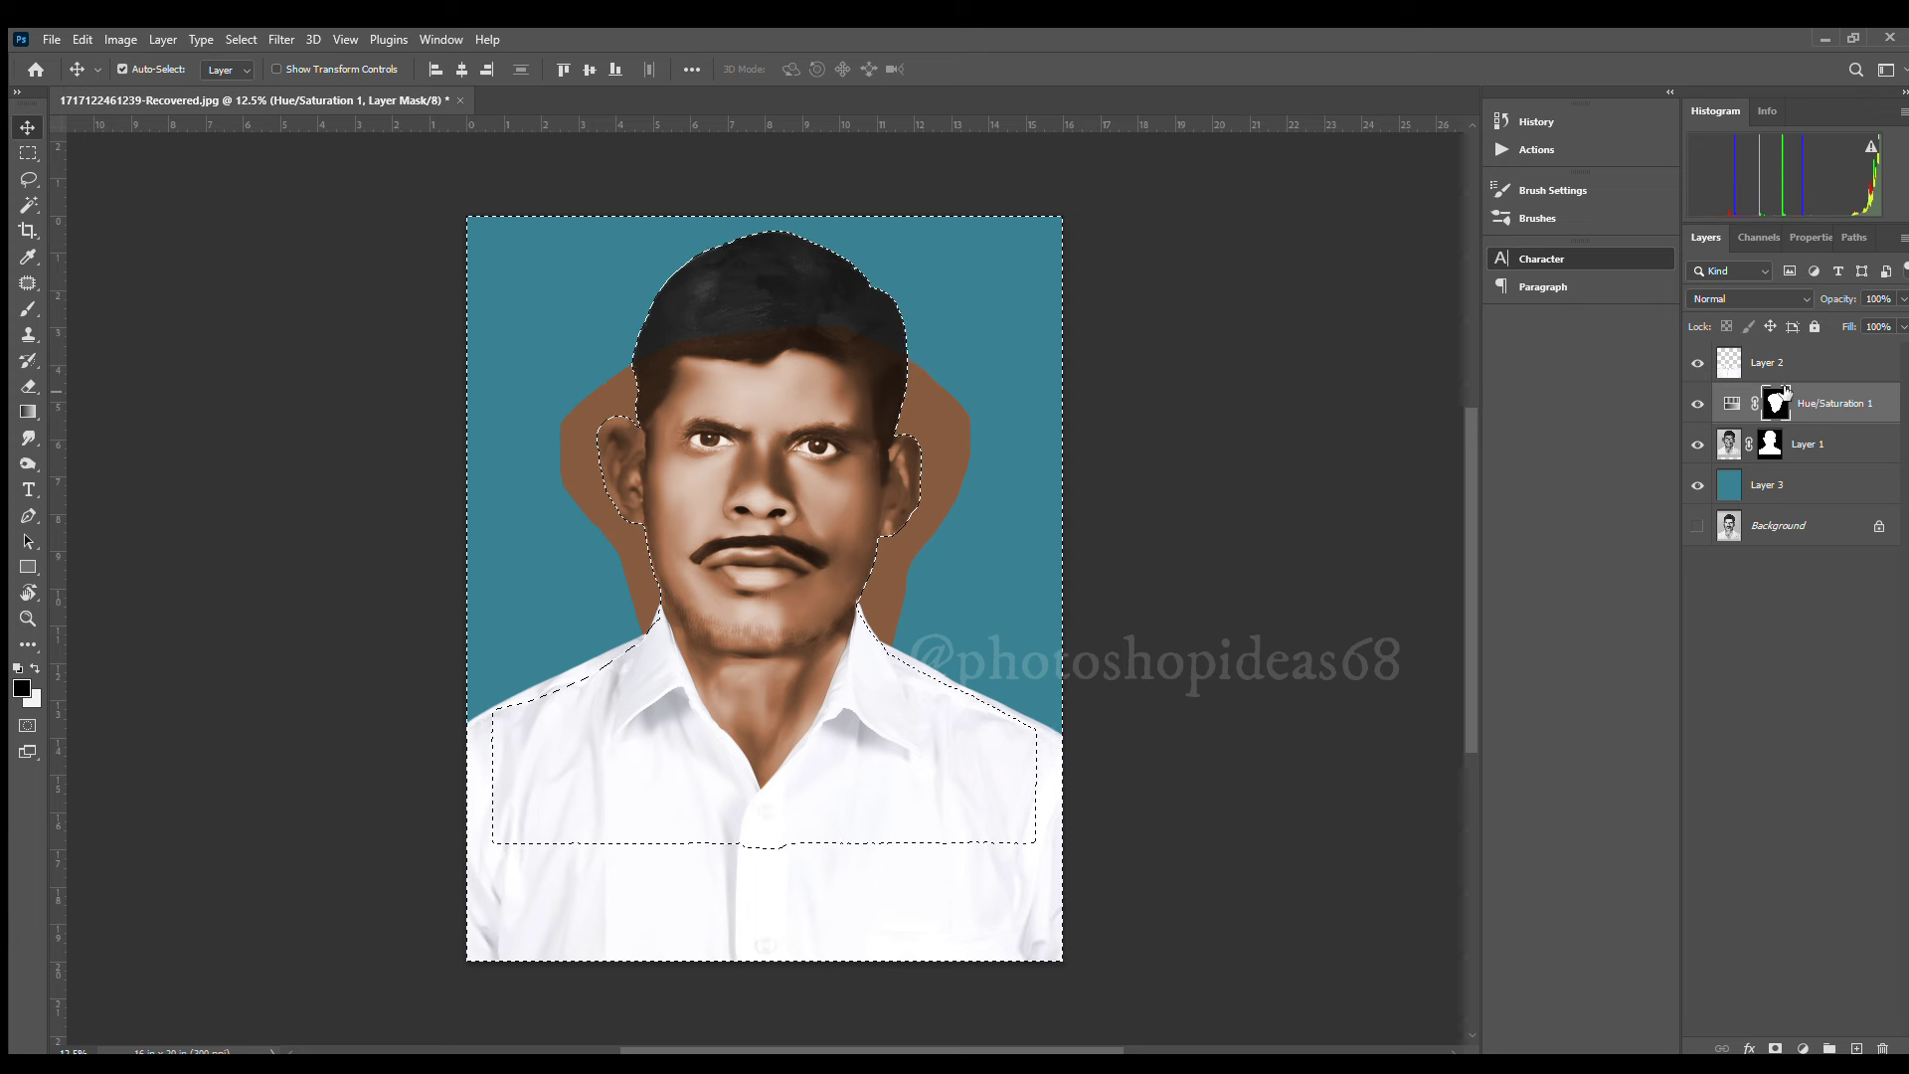
click(1819, 397)
key(ctrl+BackSpace)
key(alt+BackSpace)
click(30, 668)
key(ctrl+BackSpace)
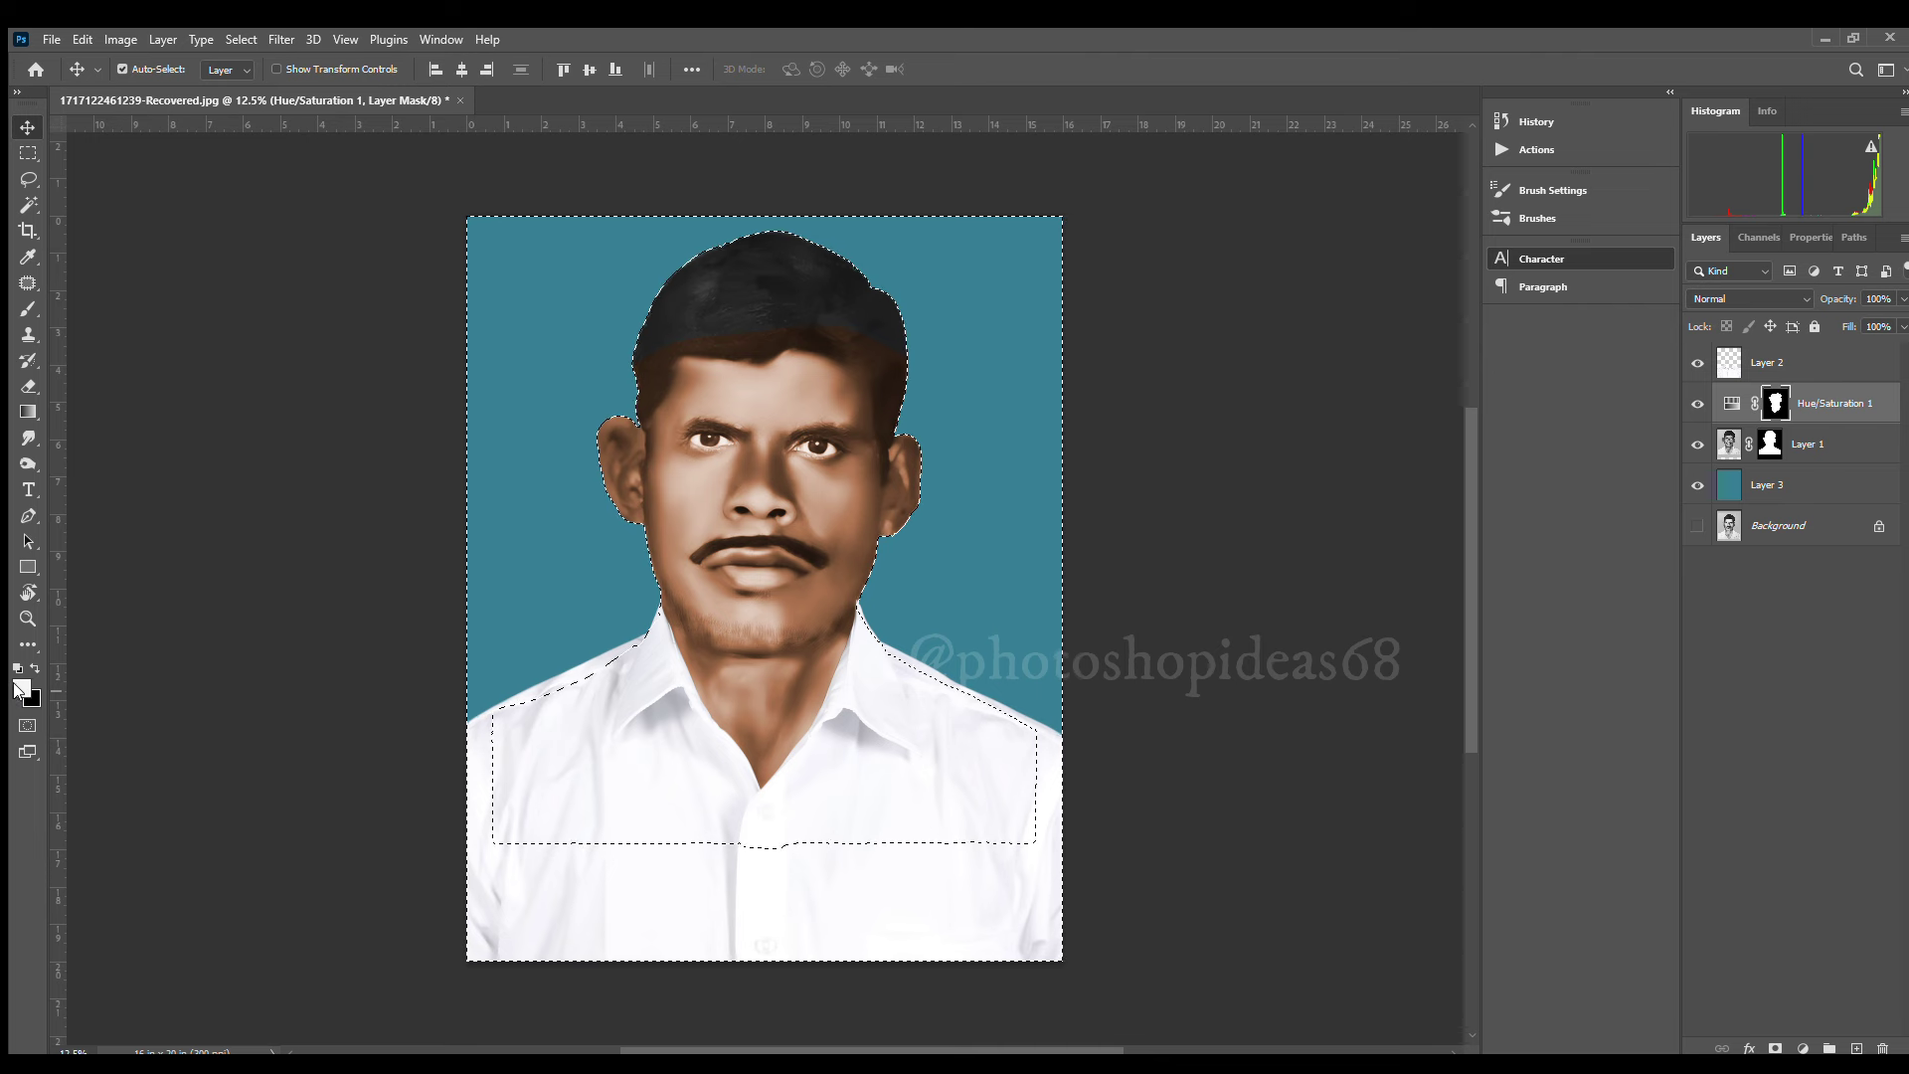
Deselect, then erase the brown tint from the lower hair on the Hue/Saturation mask
key(ctrl+d)
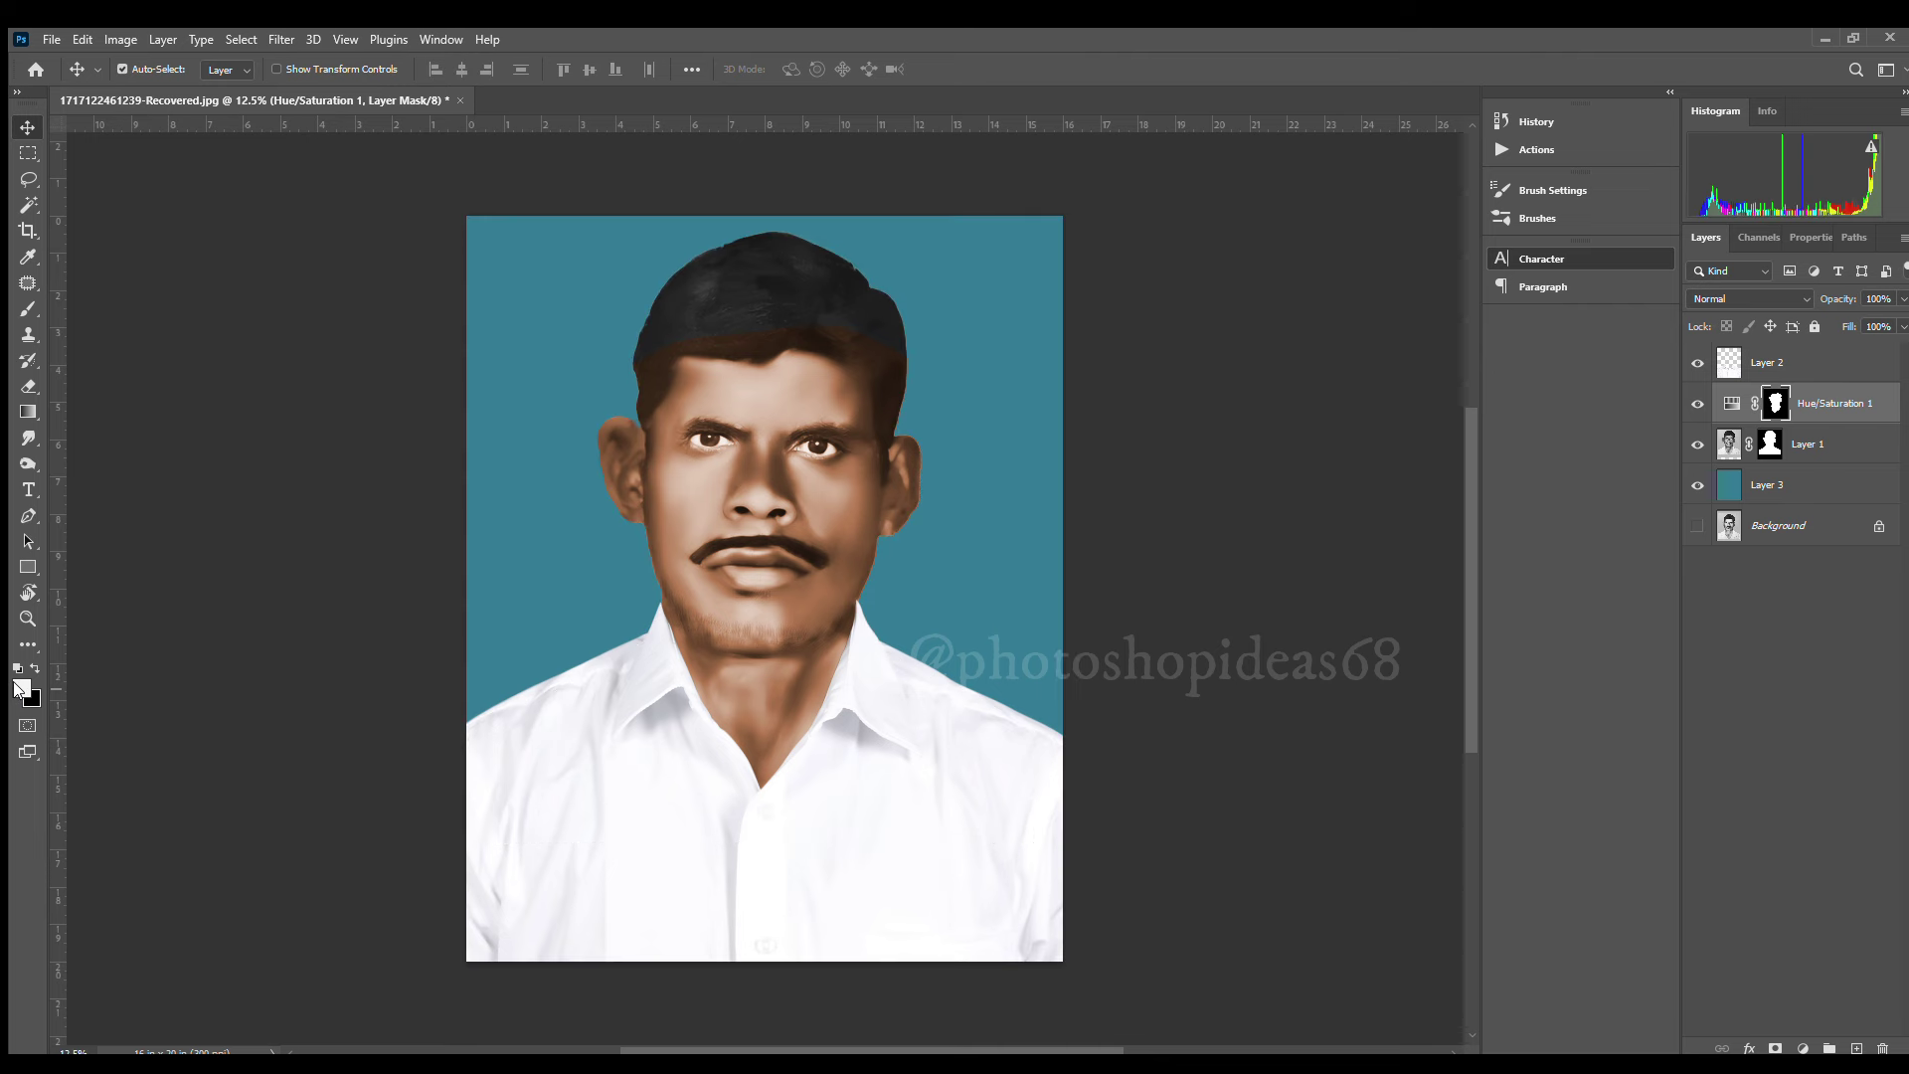
key(ctrl+plus)
scroll(1193, 646, up, 3)
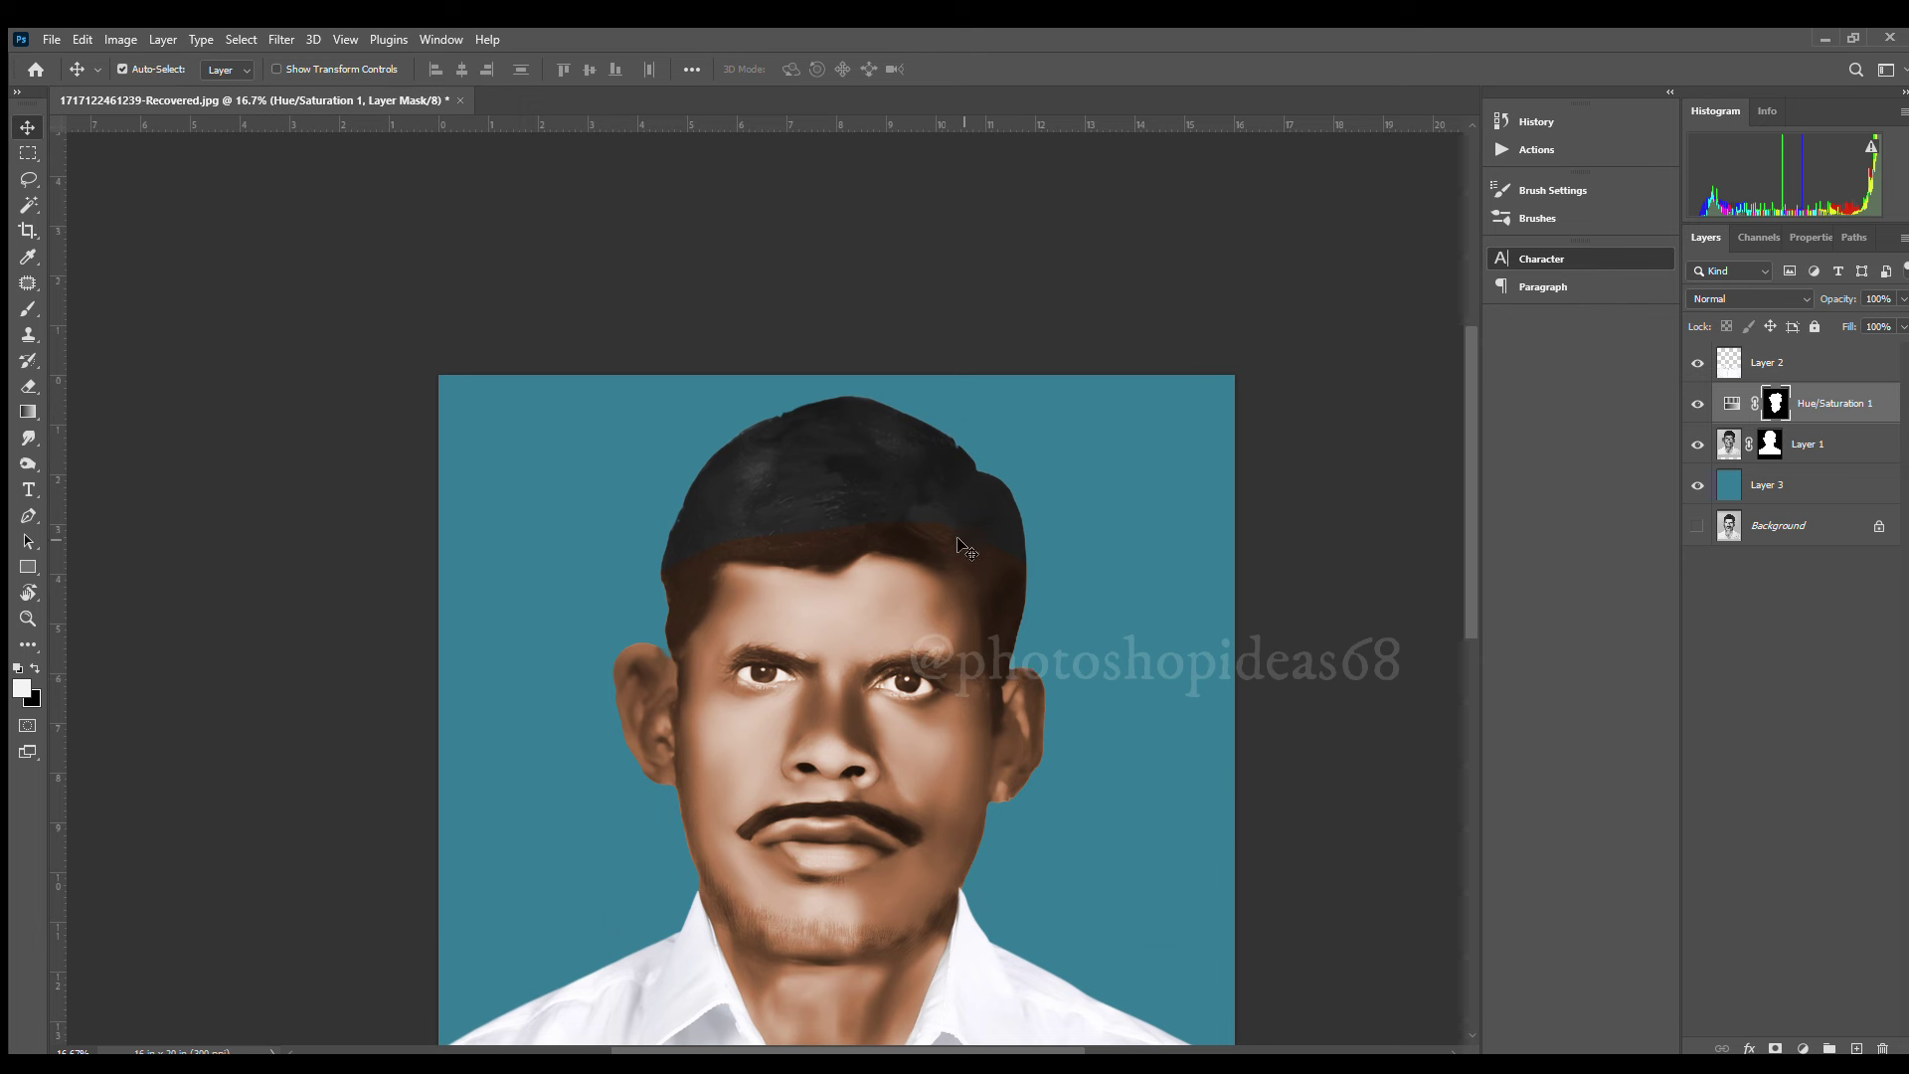
key(e)
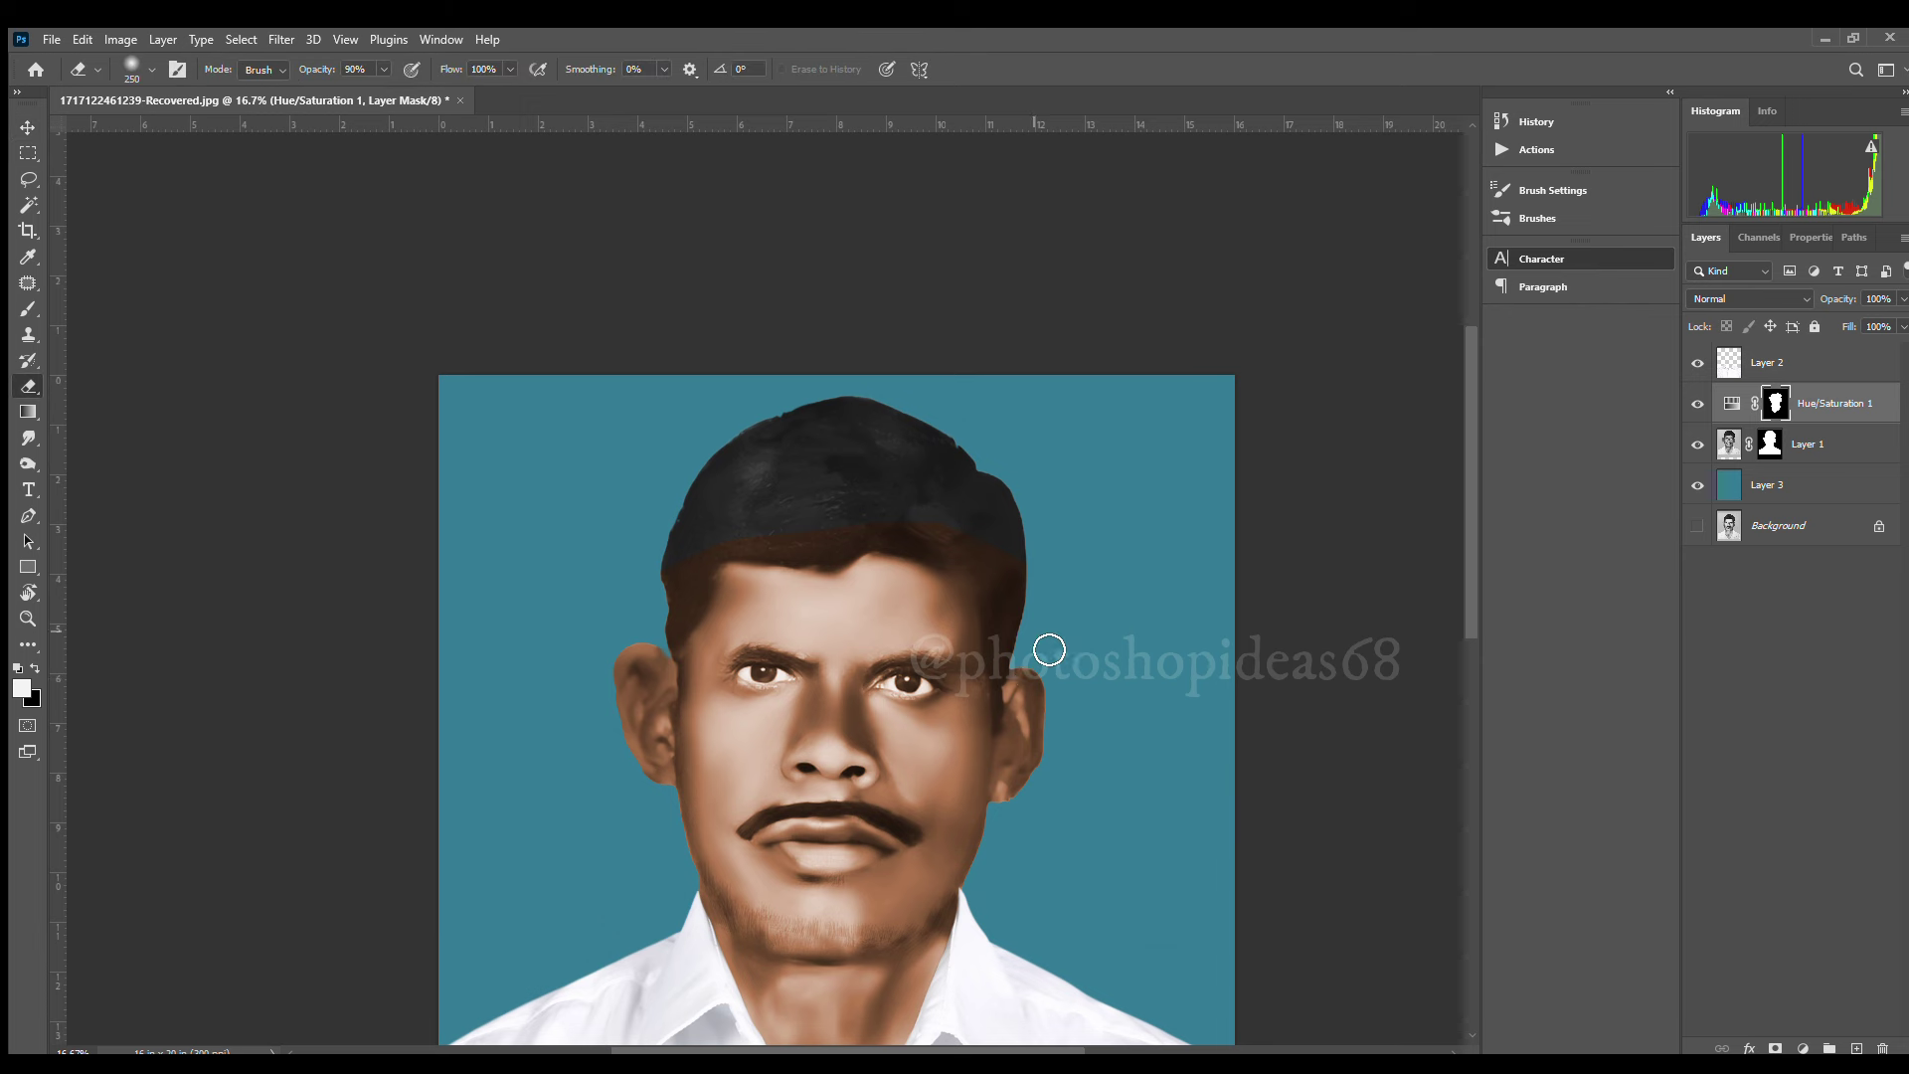
drag(1043, 611, 683, 599)
With the eraser at 20% opacity, lift the tint from the eye whites and moustache
key(ctrl+plus)
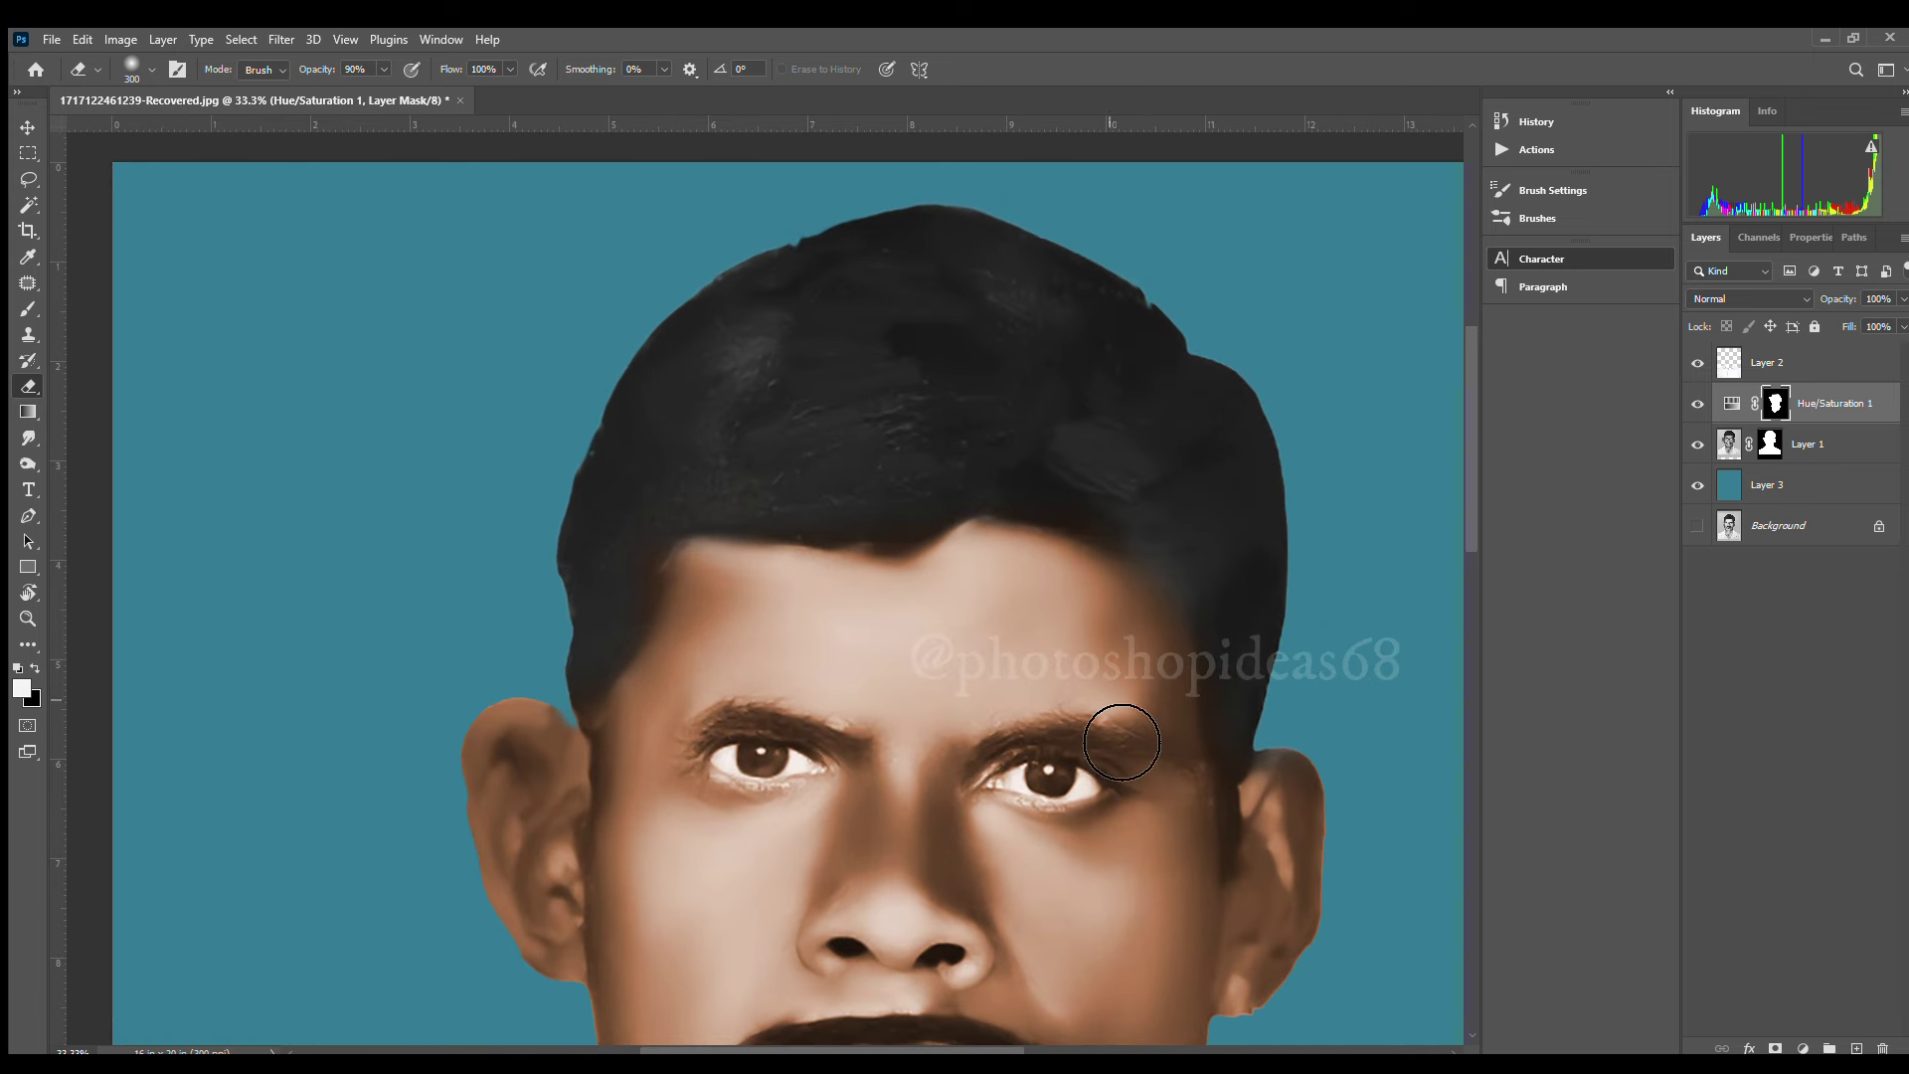
key(bracketleft)
key(bracketleft)
key(bracketleft)
key(bracketleft)
key(bracketleft)
key(bracketleft)
key(bracketright)
key(bracketright)
key(2)
key(bracketright)
key(bracketright)
drag(1107, 803, 1043, 775)
drag(792, 780, 722, 750)
scroll(795, 785, down, 3)
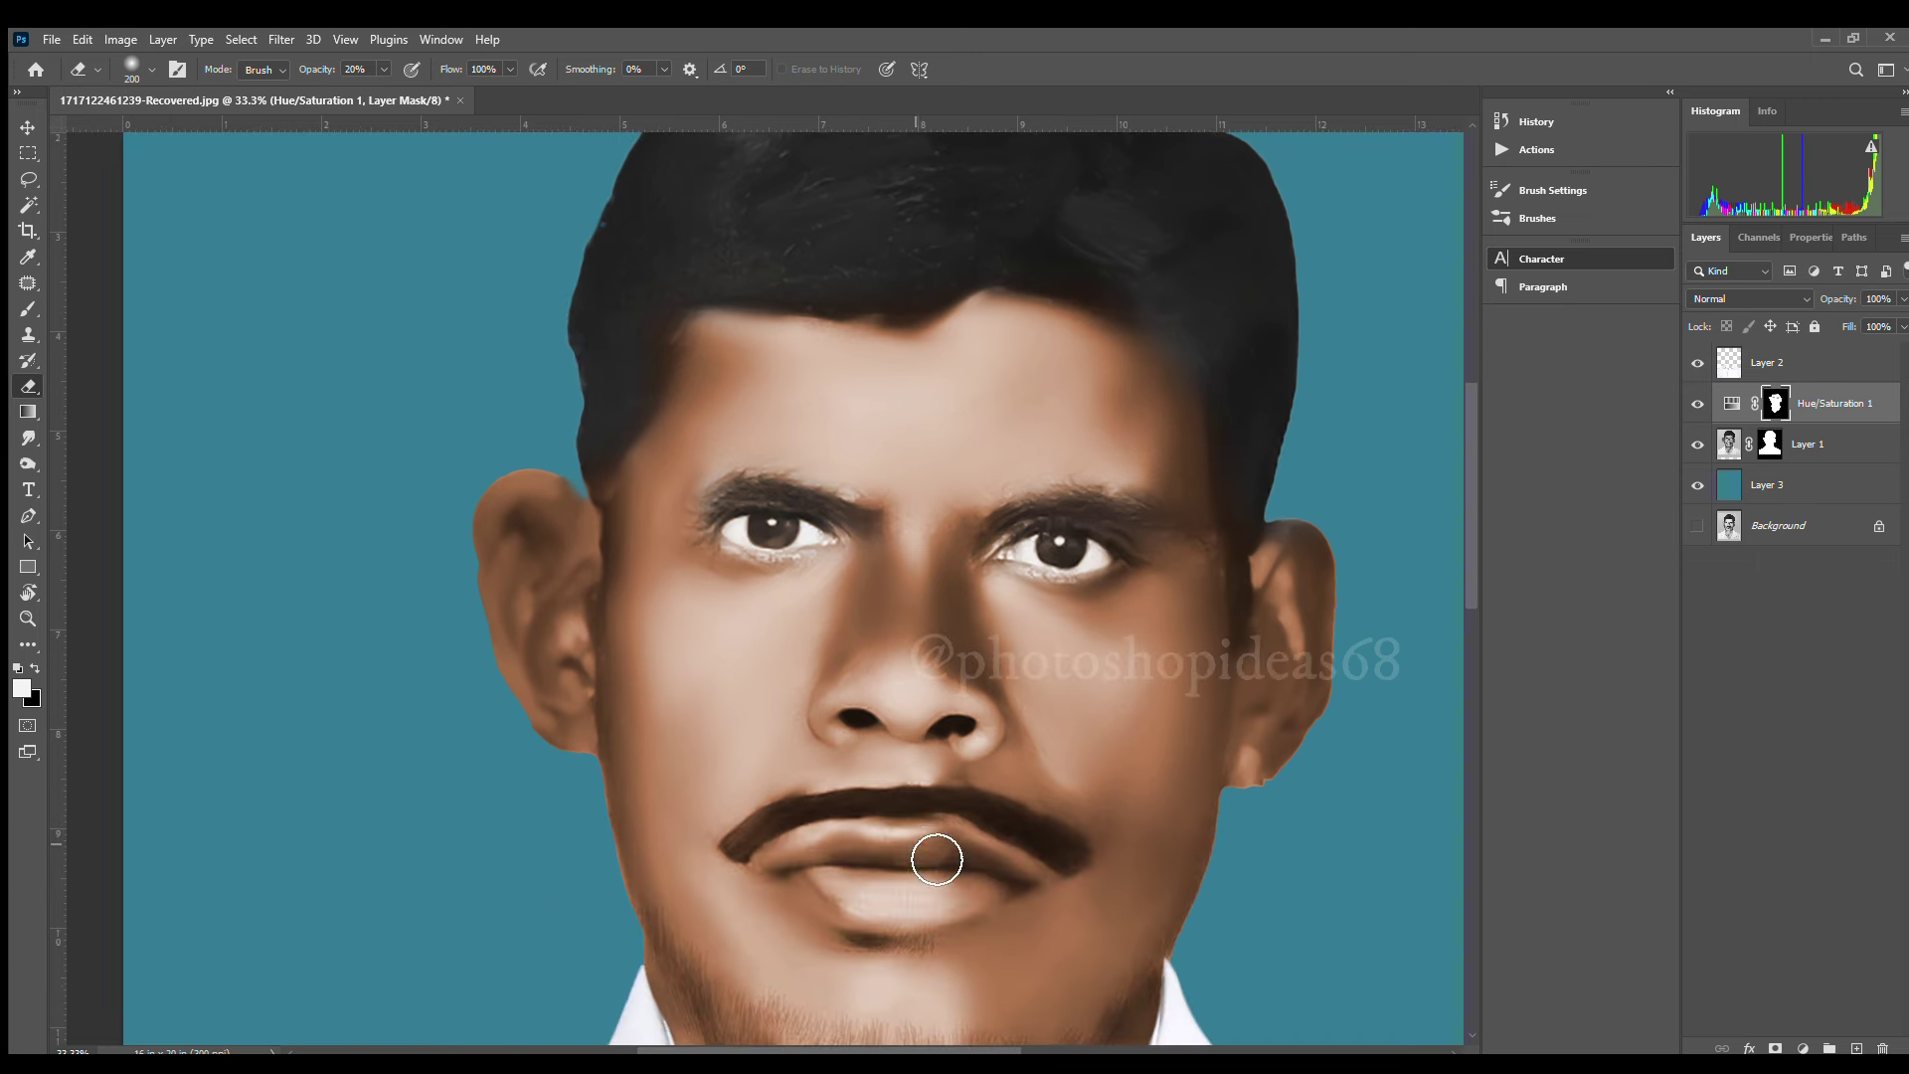
key(bracketleft)
key(bracketleft)
key(bracketleft)
mouse_move(949, 811)
mouse_down()
mouse_move(742, 848)
mouse_move(954, 815)
mouse_move(1097, 865)
mouse_move(1035, 823)
mouse_move(1100, 874)
mouse_move(975, 815)
mouse_up()
key(ctrl+plus)
key(ctrl+plus)
key(ctrl+minus)
key(ctrl+minus)
key(ctrl+minus)
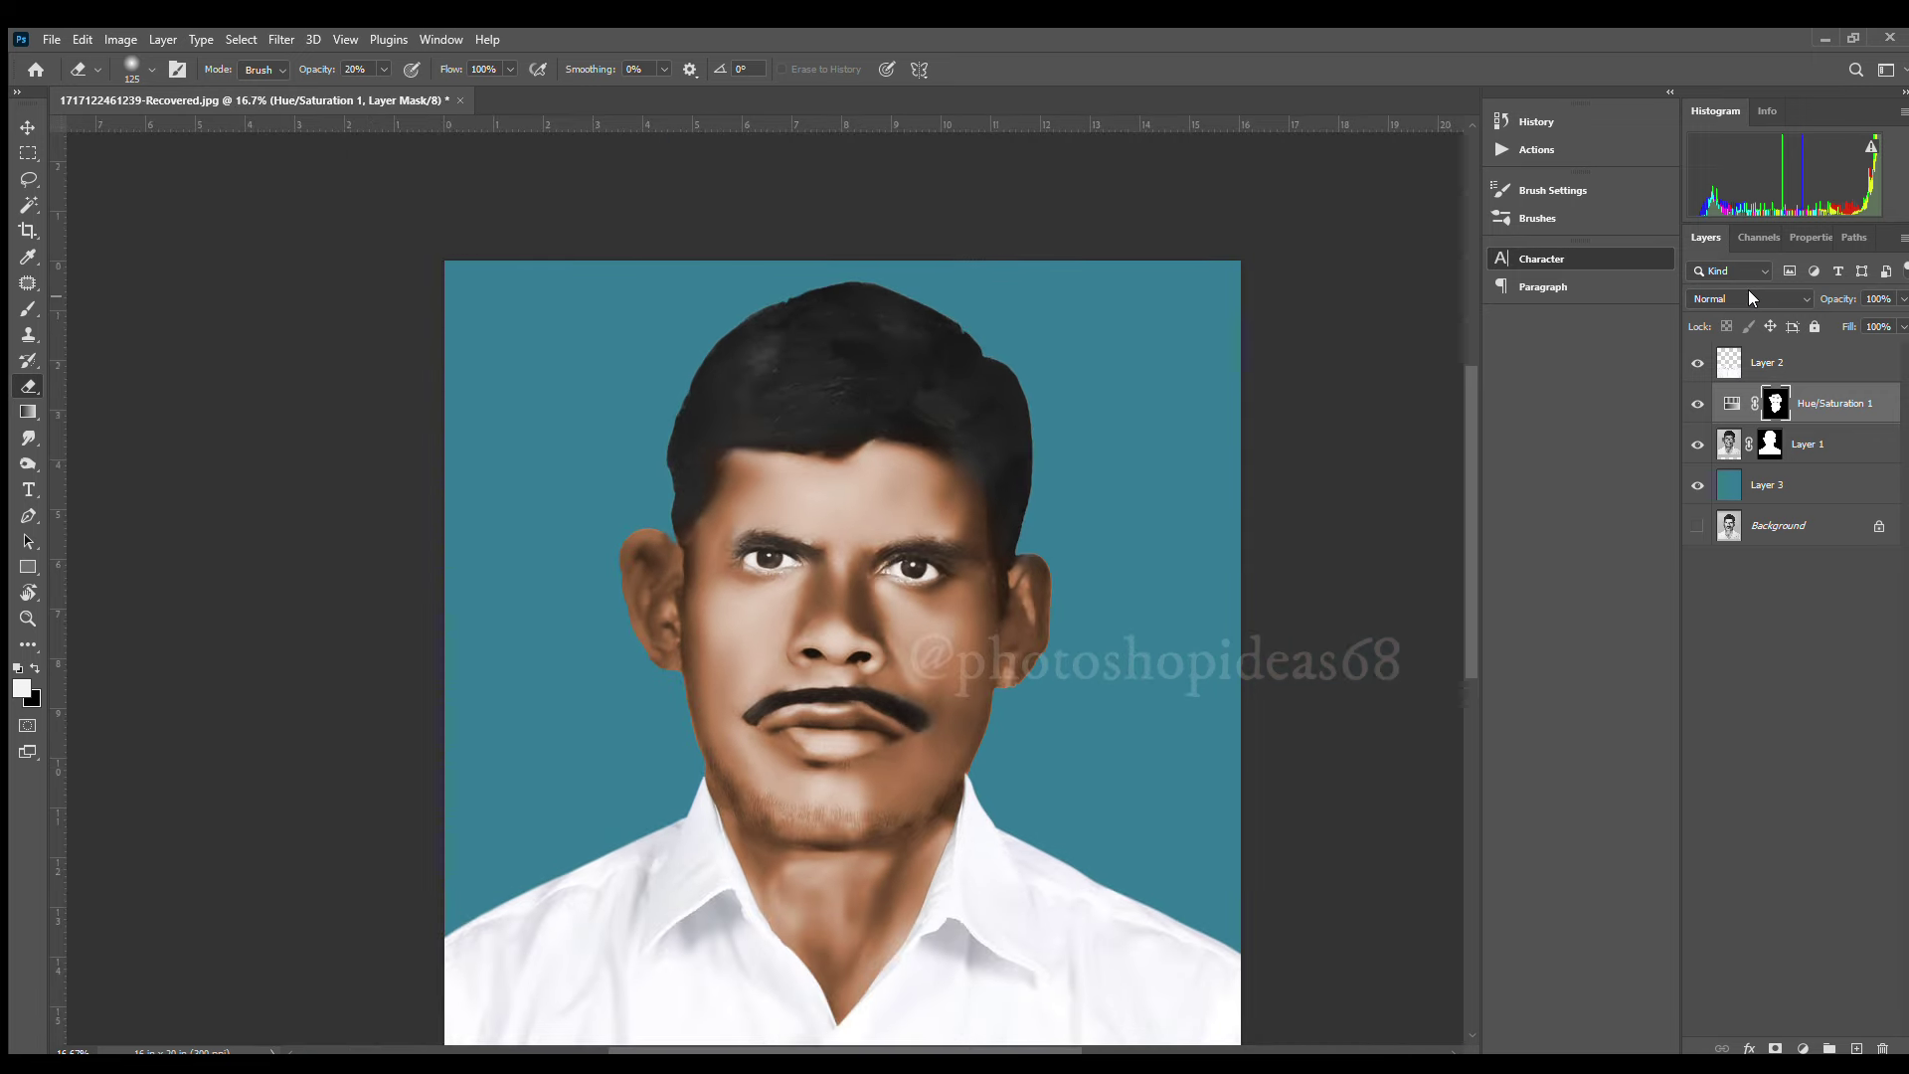
Set the Hue/Saturation 1 layer to Lighter Color blend mode at about 92% opacity
scroll(1756, 298, down, 2)
scroll(1754, 295, down, 1)
scroll(1753, 295, down, 2)
scroll(1753, 295, down, 2)
scroll(1753, 295, down, 1)
scroll(1753, 295, down, 1)
scroll(1753, 296, down, 1)
scroll(1754, 295, down, 1)
scroll(1754, 295, down, 1)
scroll(1754, 295, up, 1)
text(75)
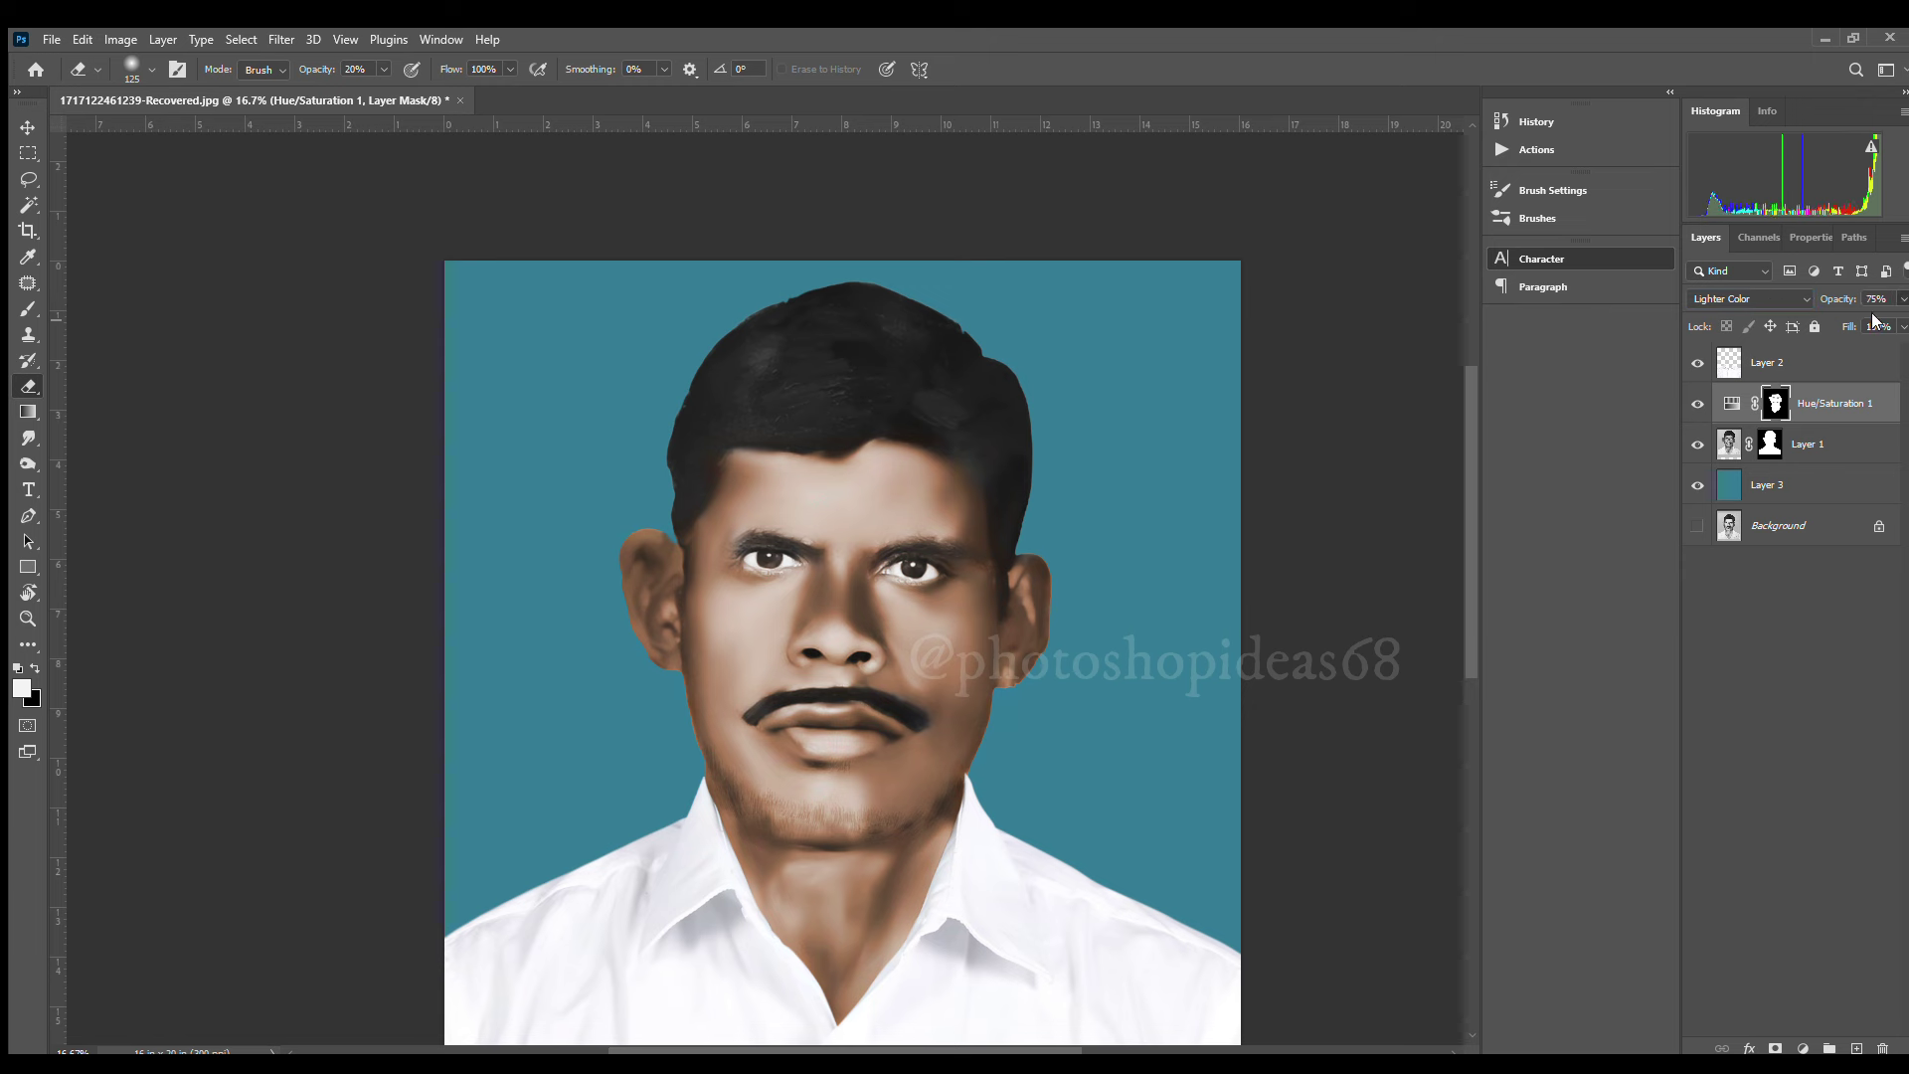
drag(1882, 318, 1886, 321)
Burn the hair on Layer 1 at Midtones, 90% exposure, to a deeper black
click(1803, 453)
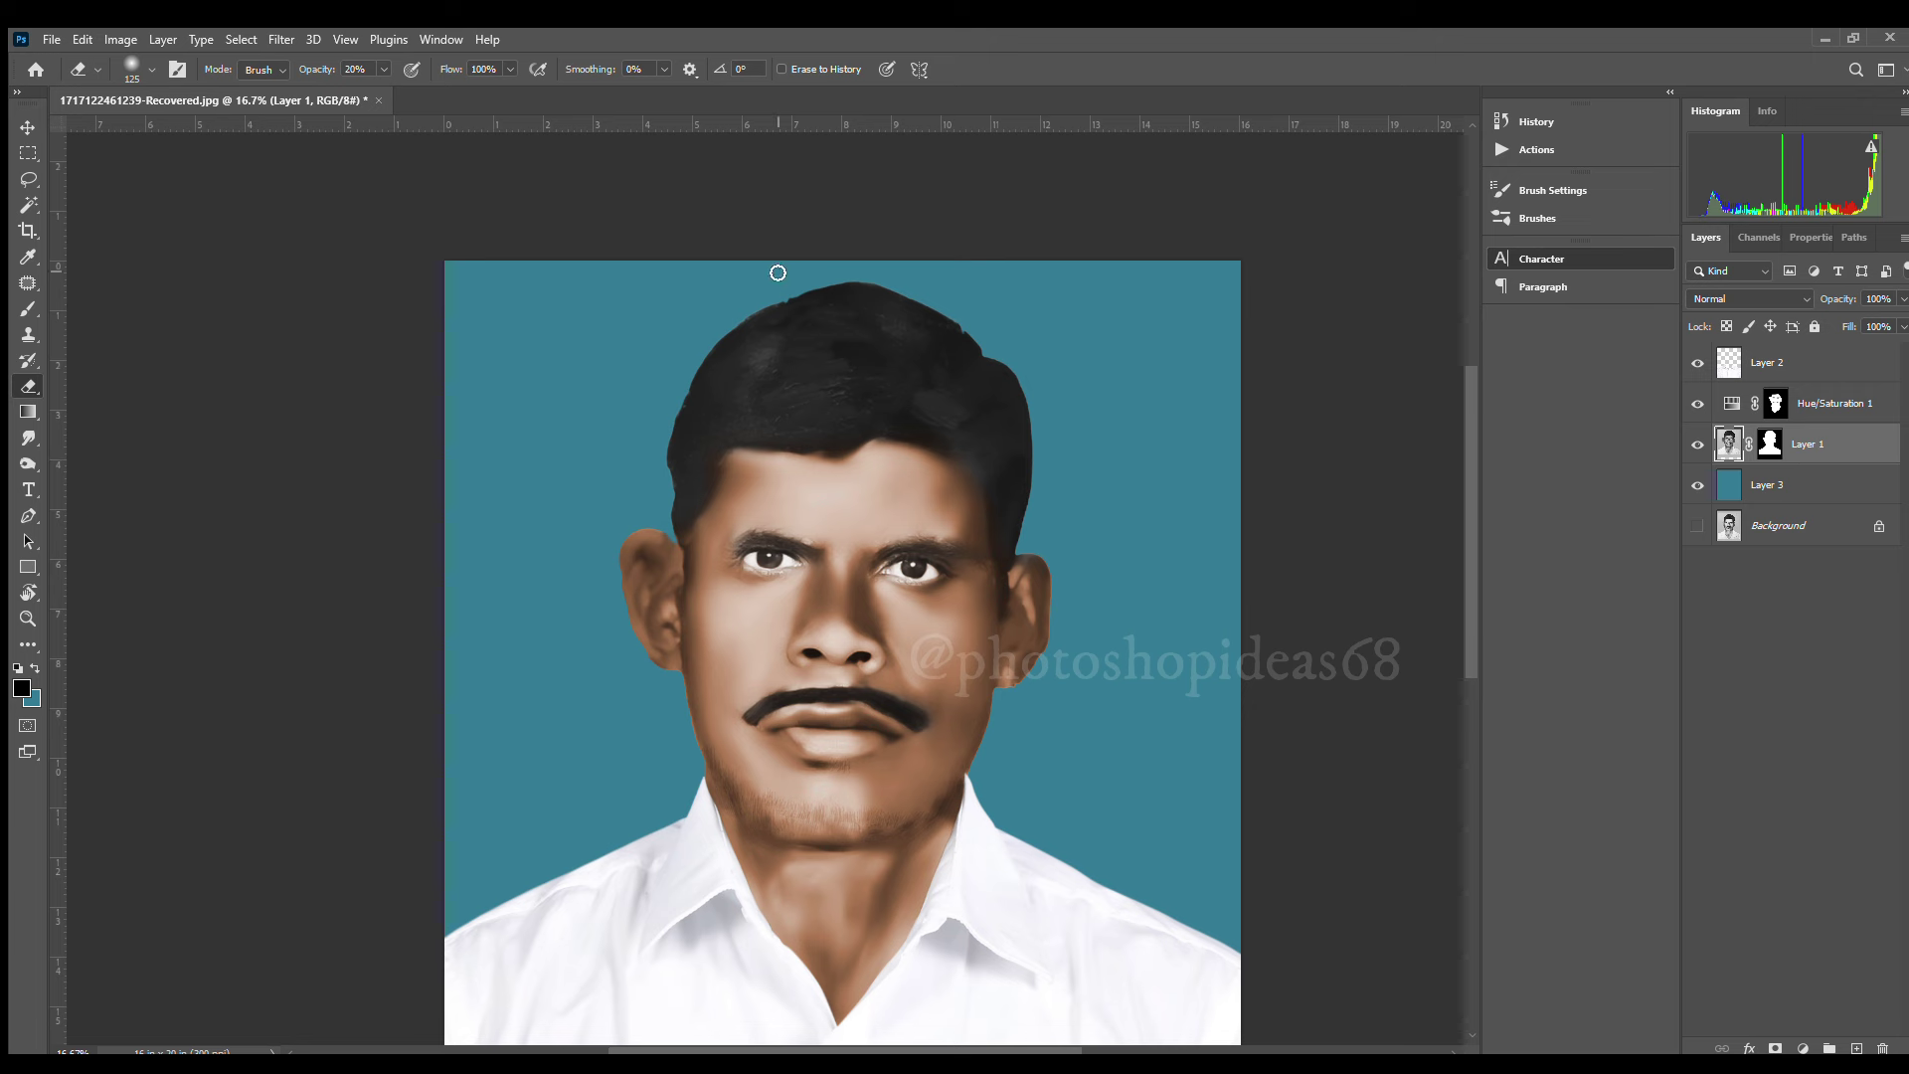
key(o)
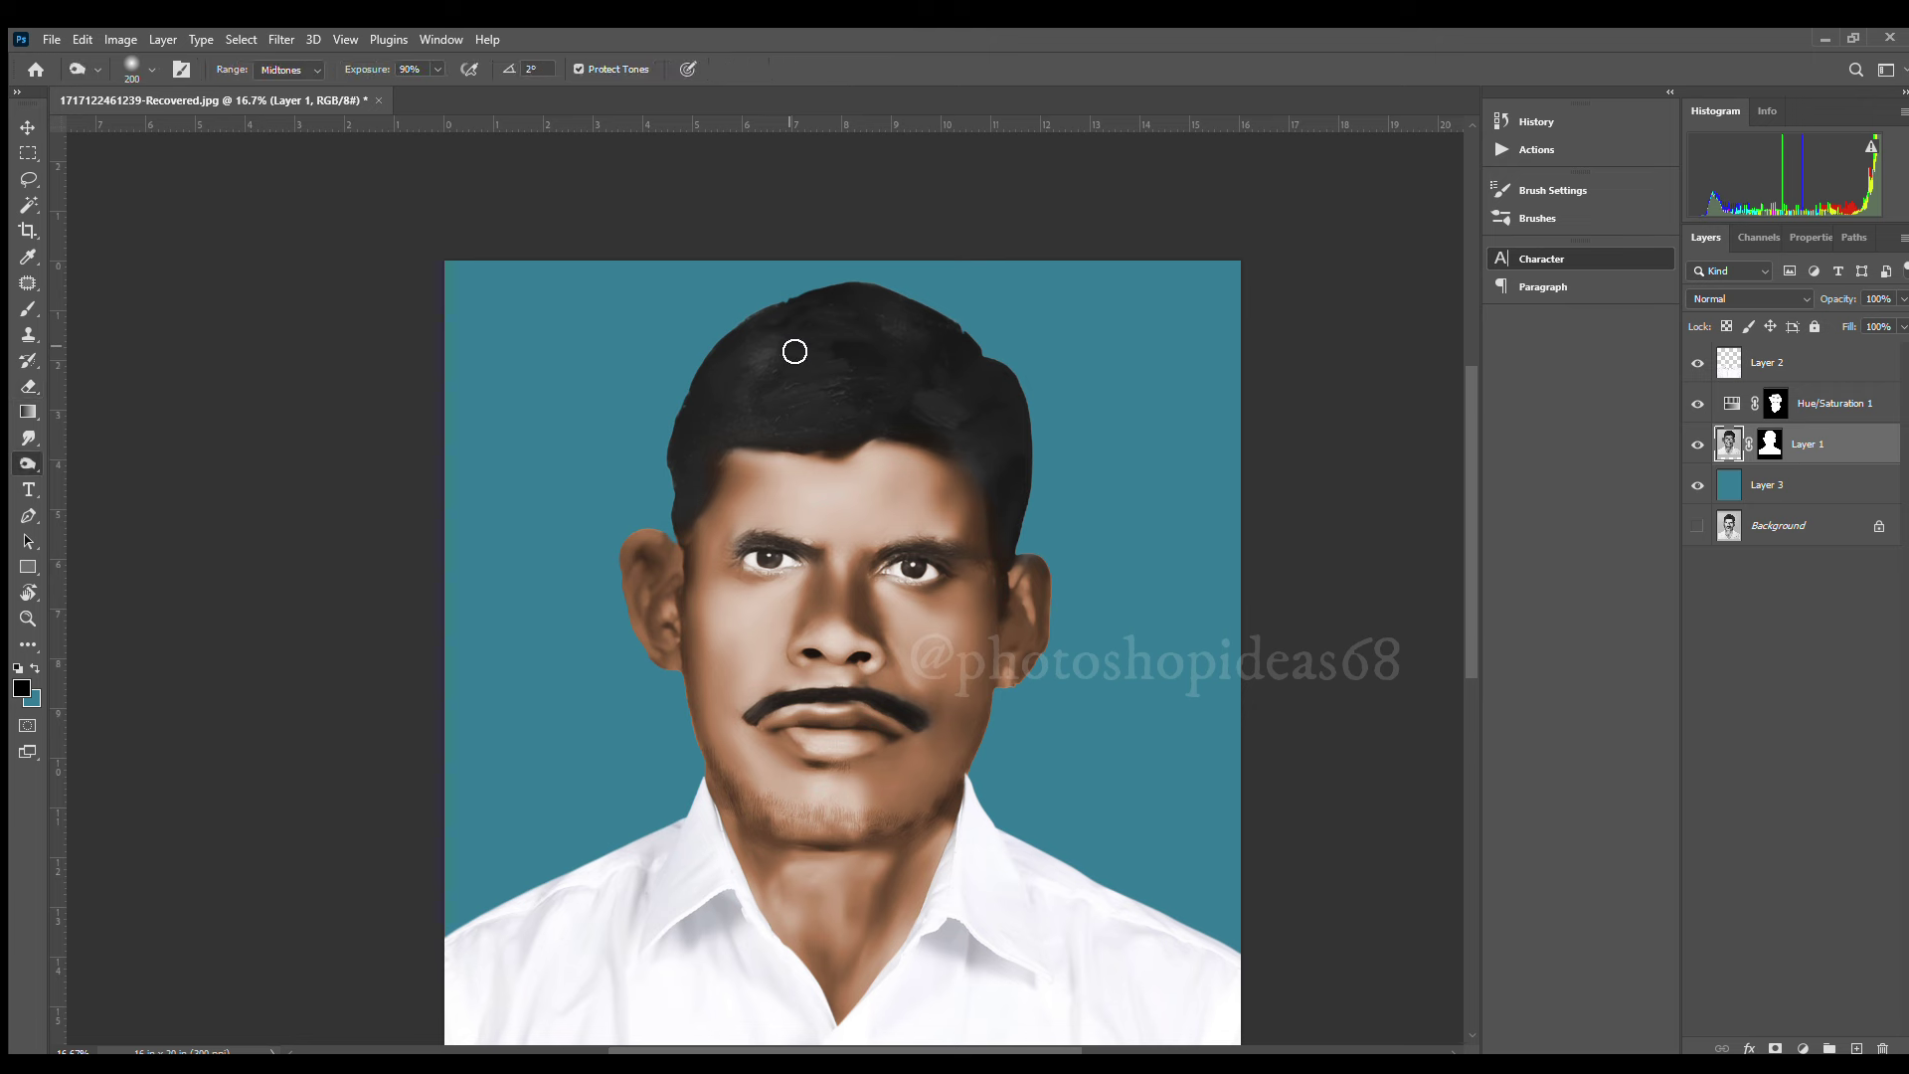
key(bracketright)
key(bracketright)
key(bracketright)
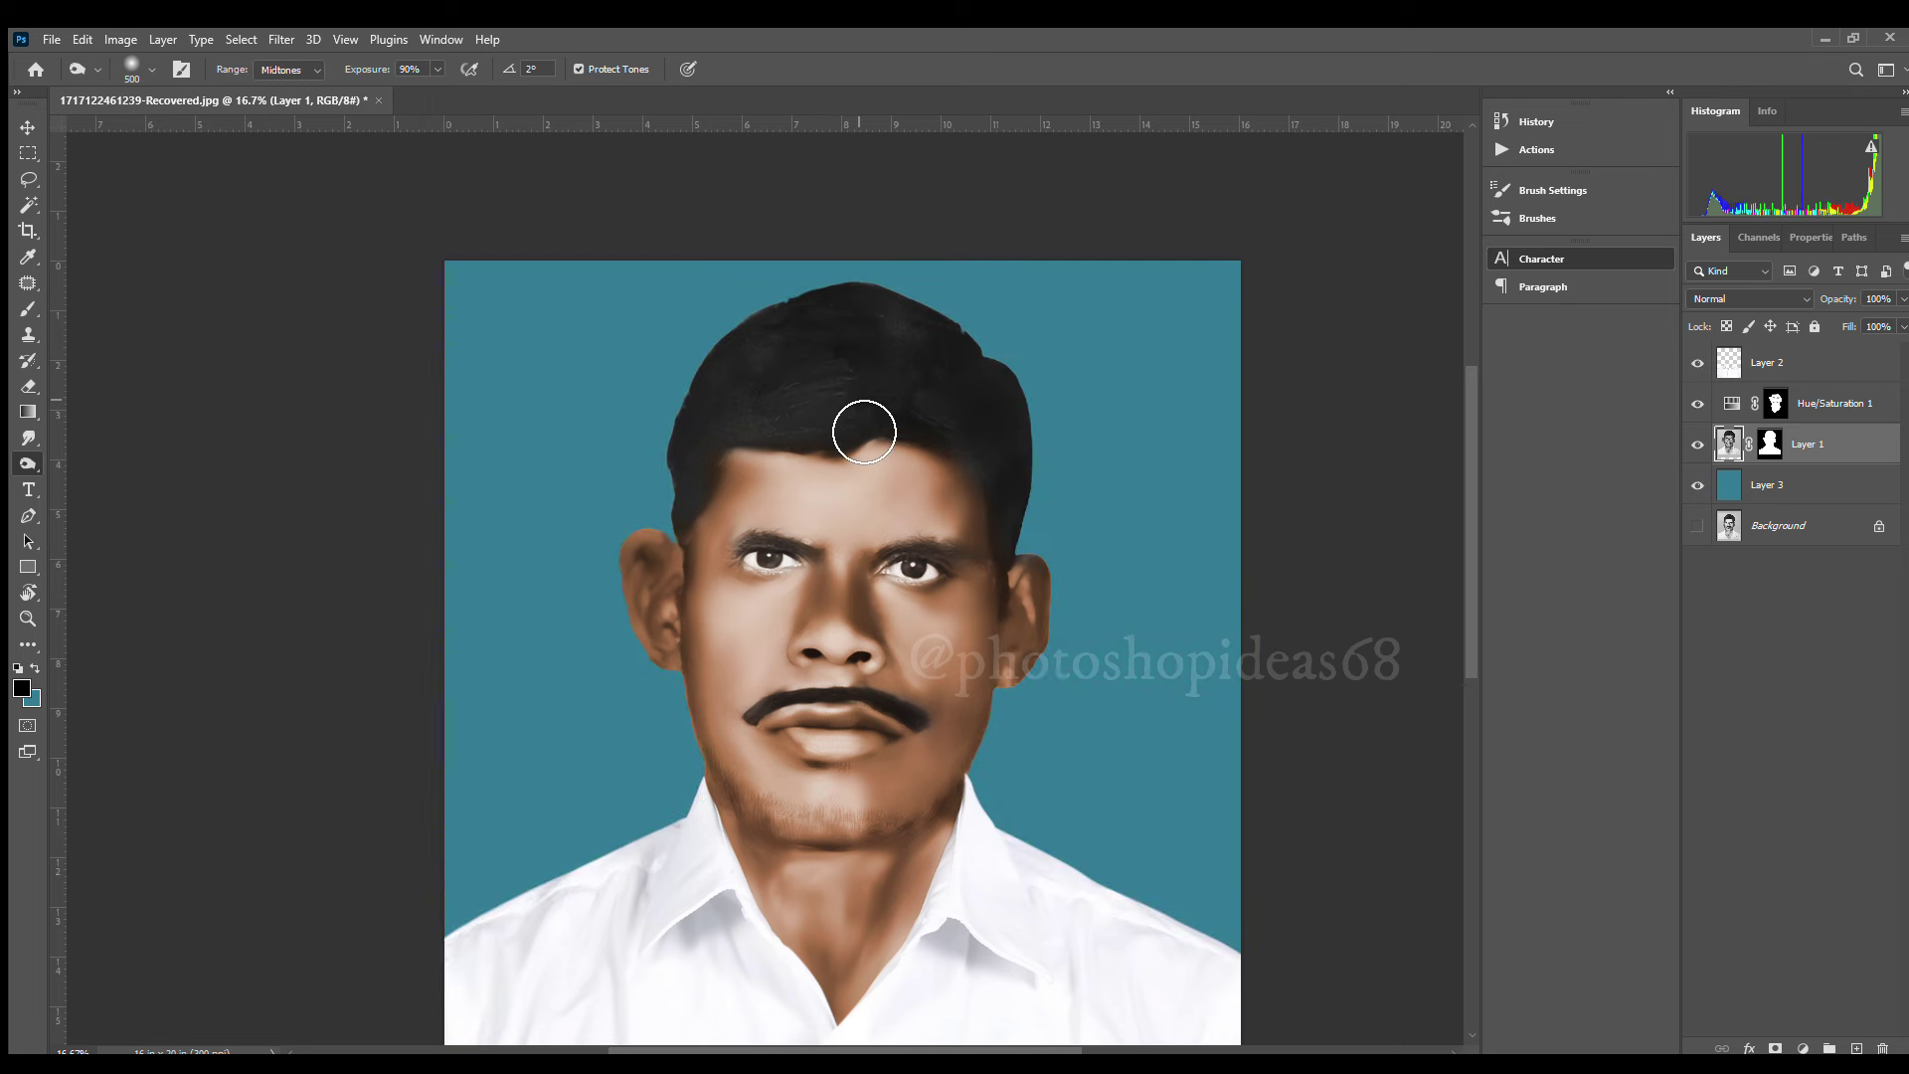
drag(1024, 460, 1004, 397)
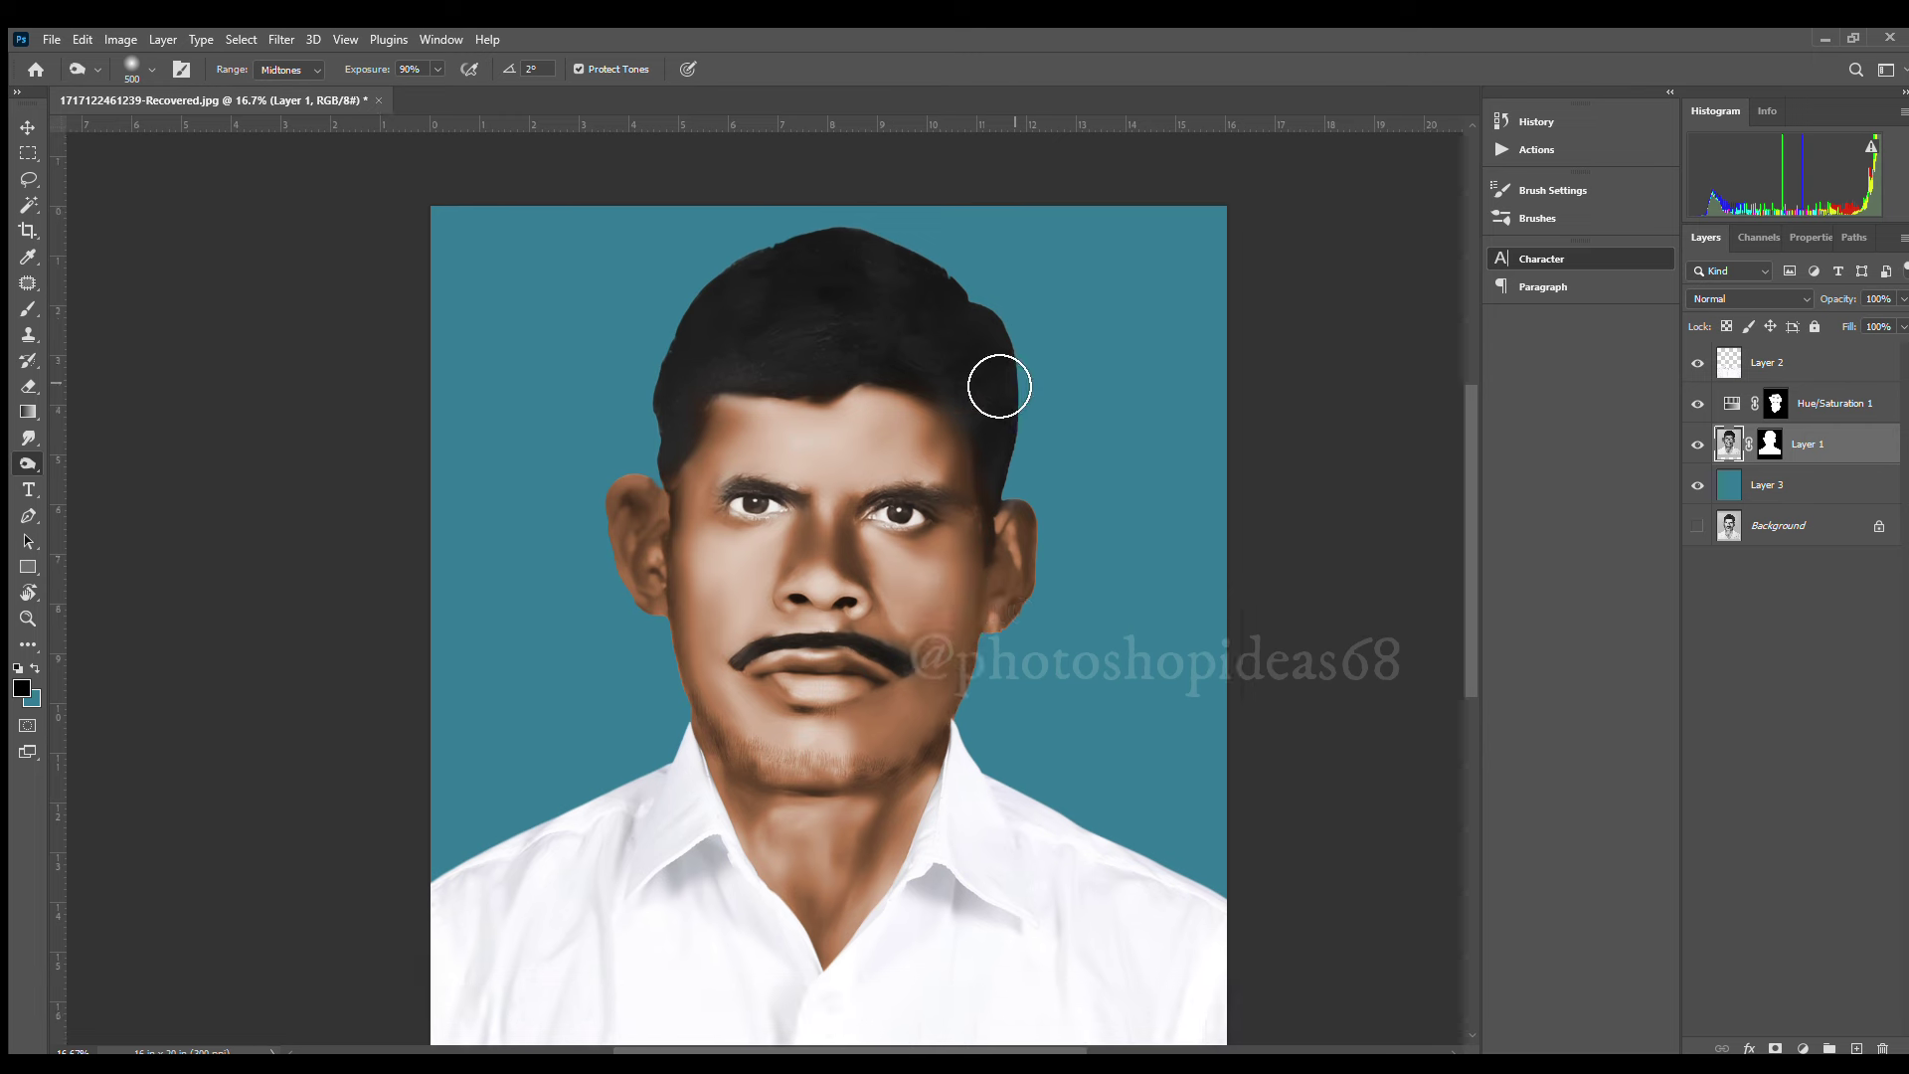
key(bracketleft)
key(bracketleft)
key(bracketleft)
key(ctrl+minus)
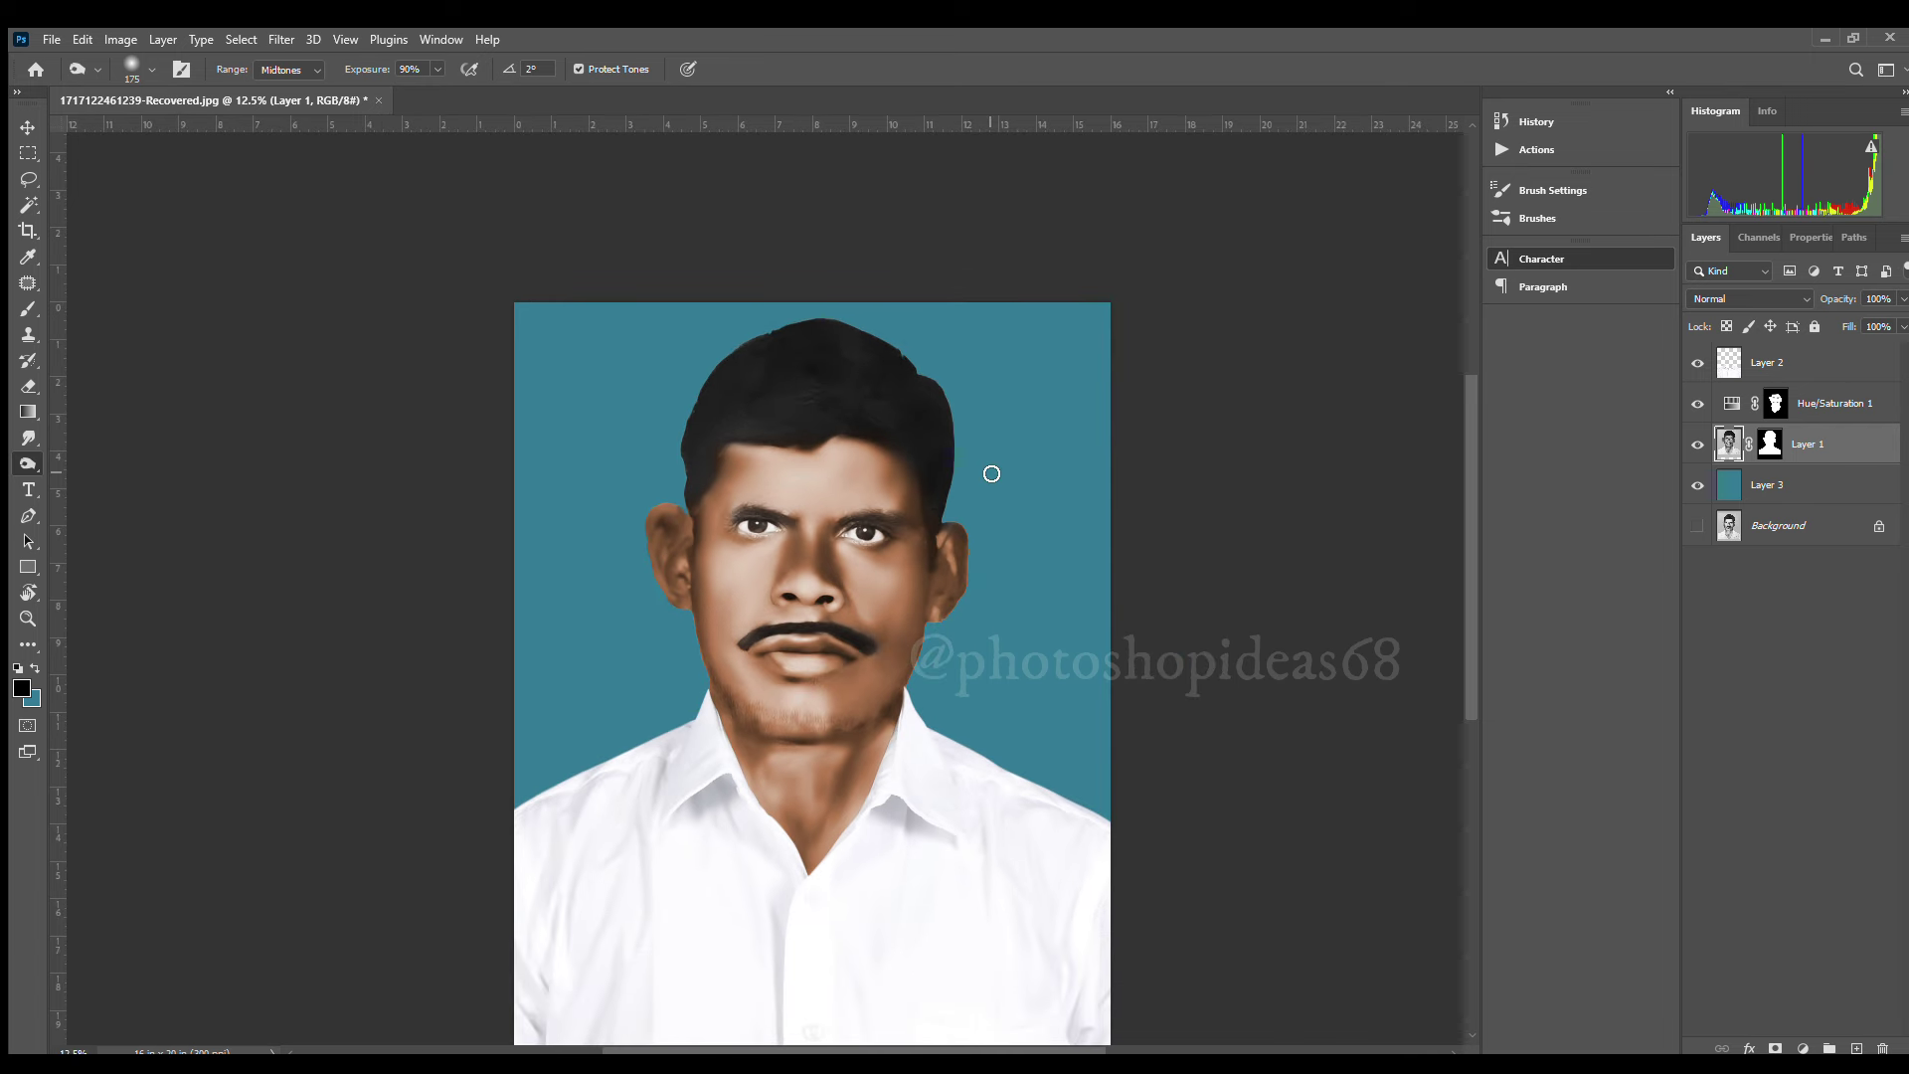
key(ctrl+plus)
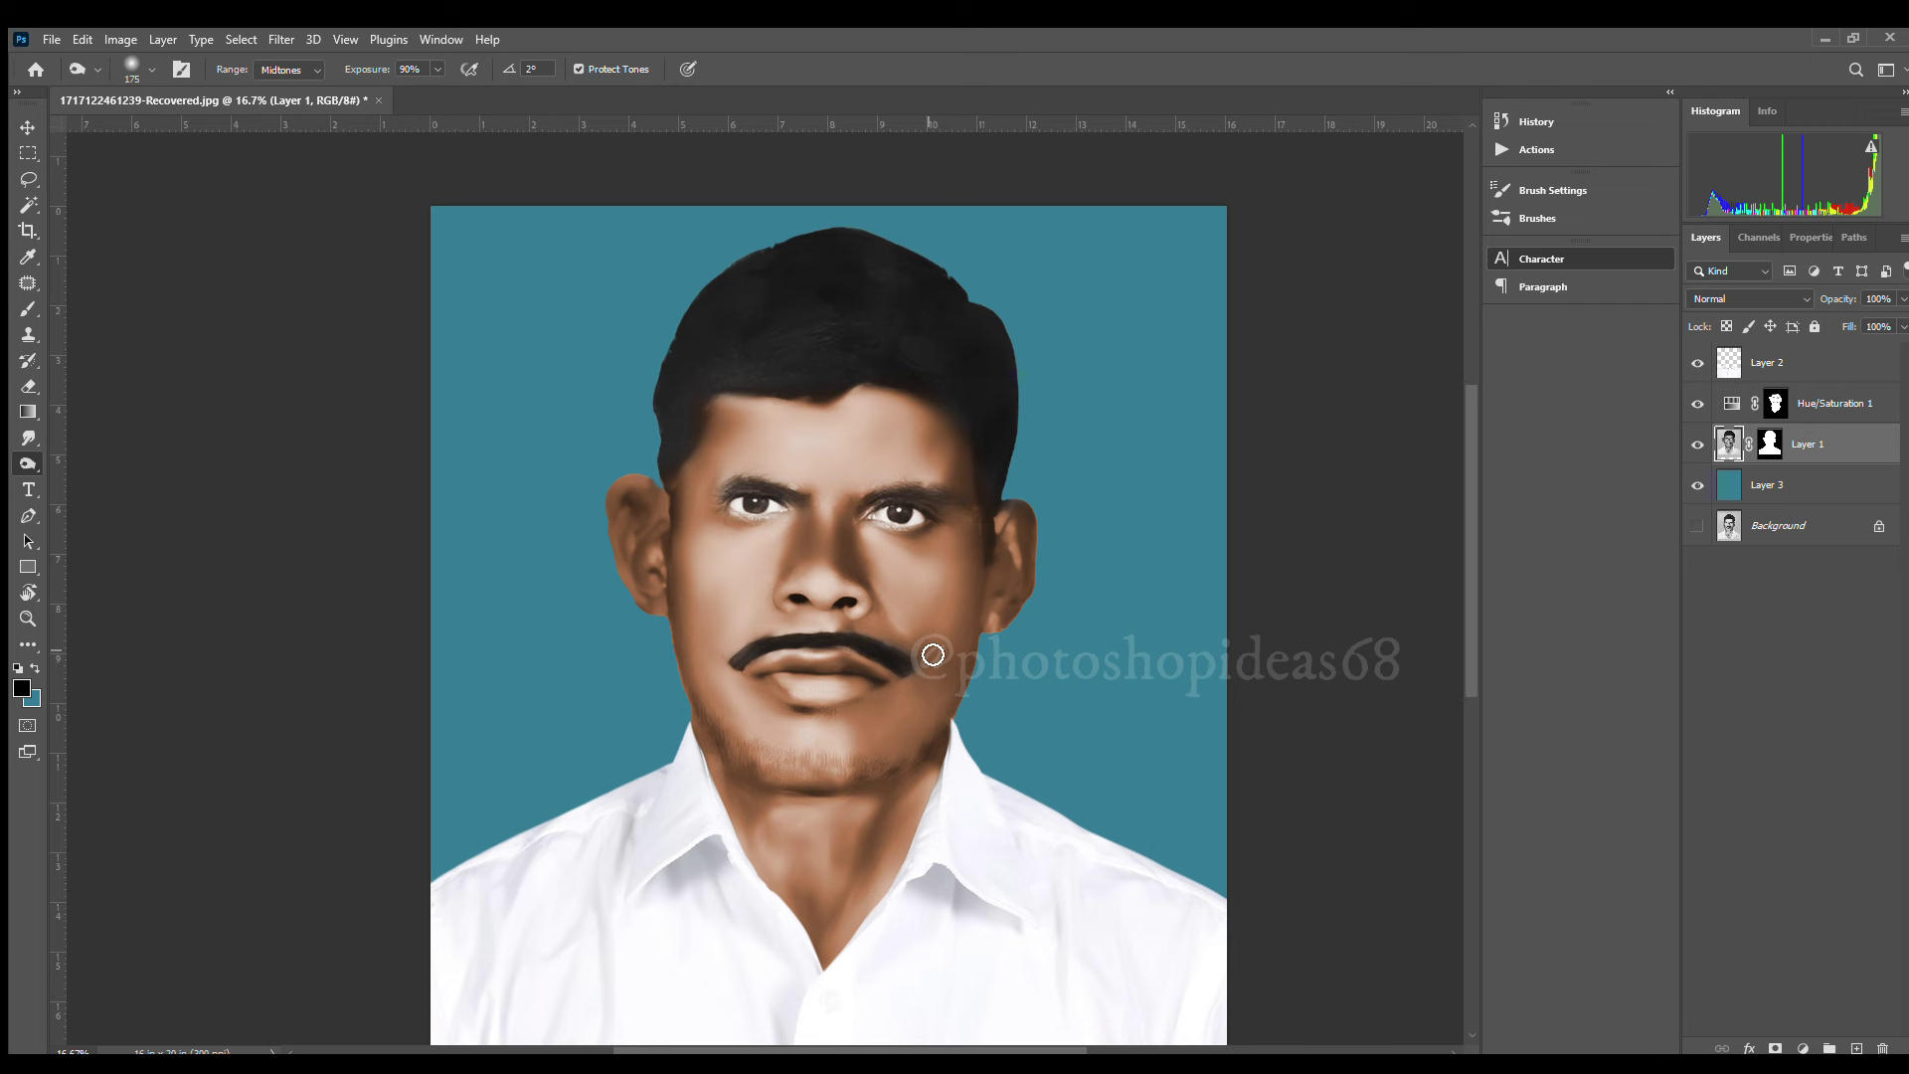
key(v)
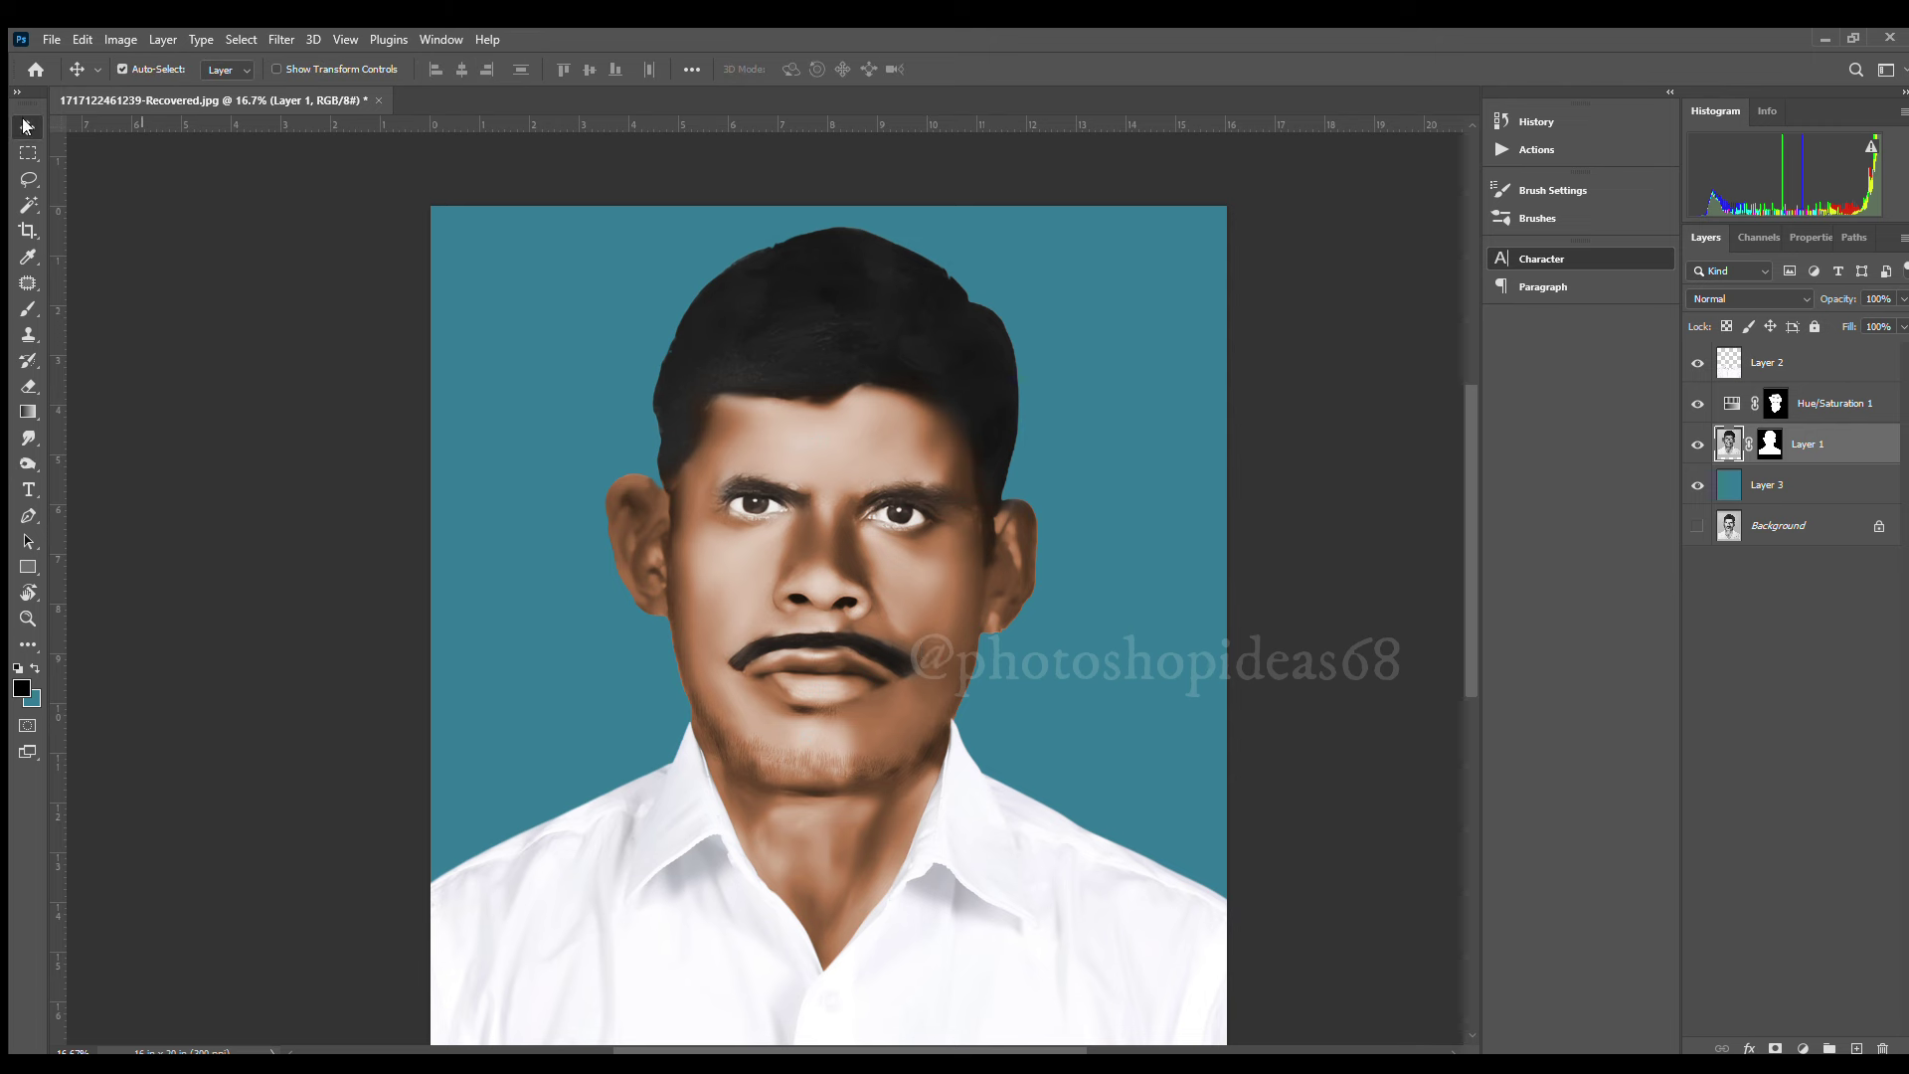
Copy the whole gradient image and paste it into the portrait above Layer 3
click(1129, 688)
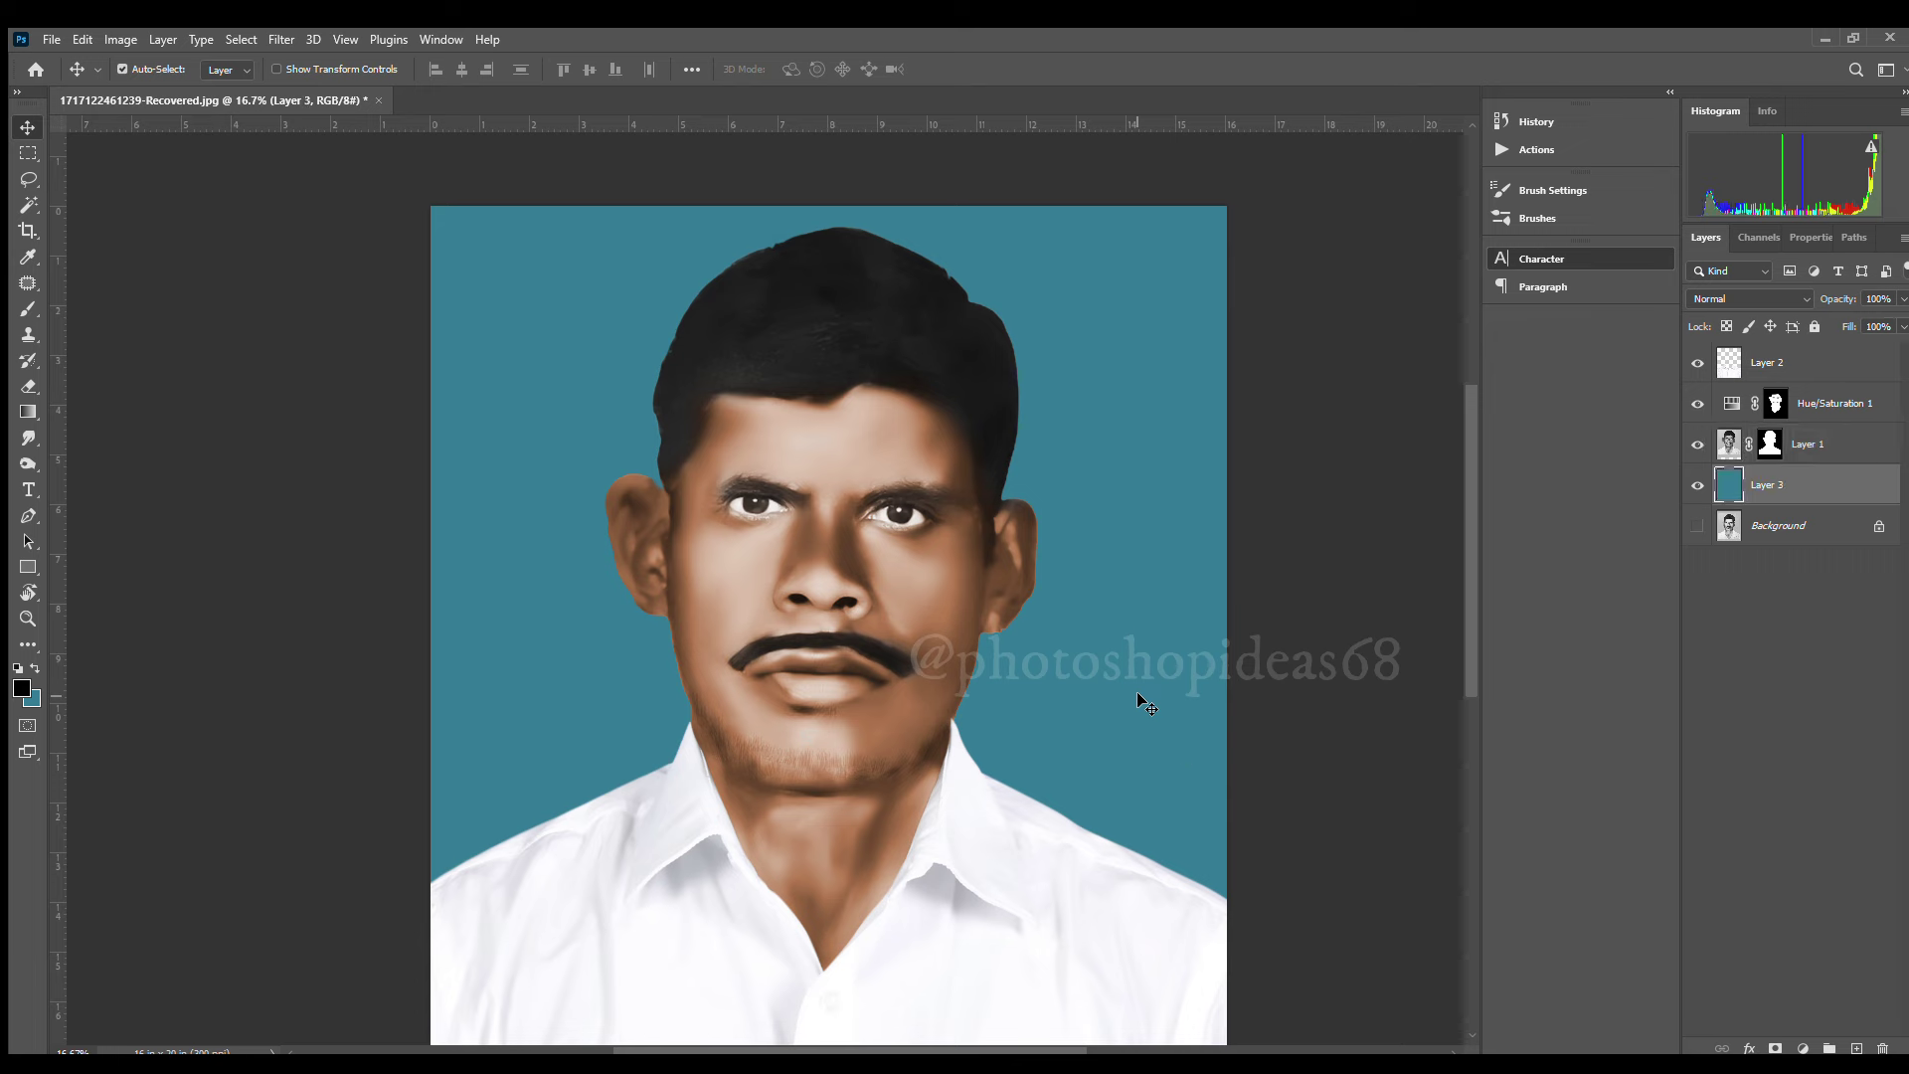
key(ctrl+minus)
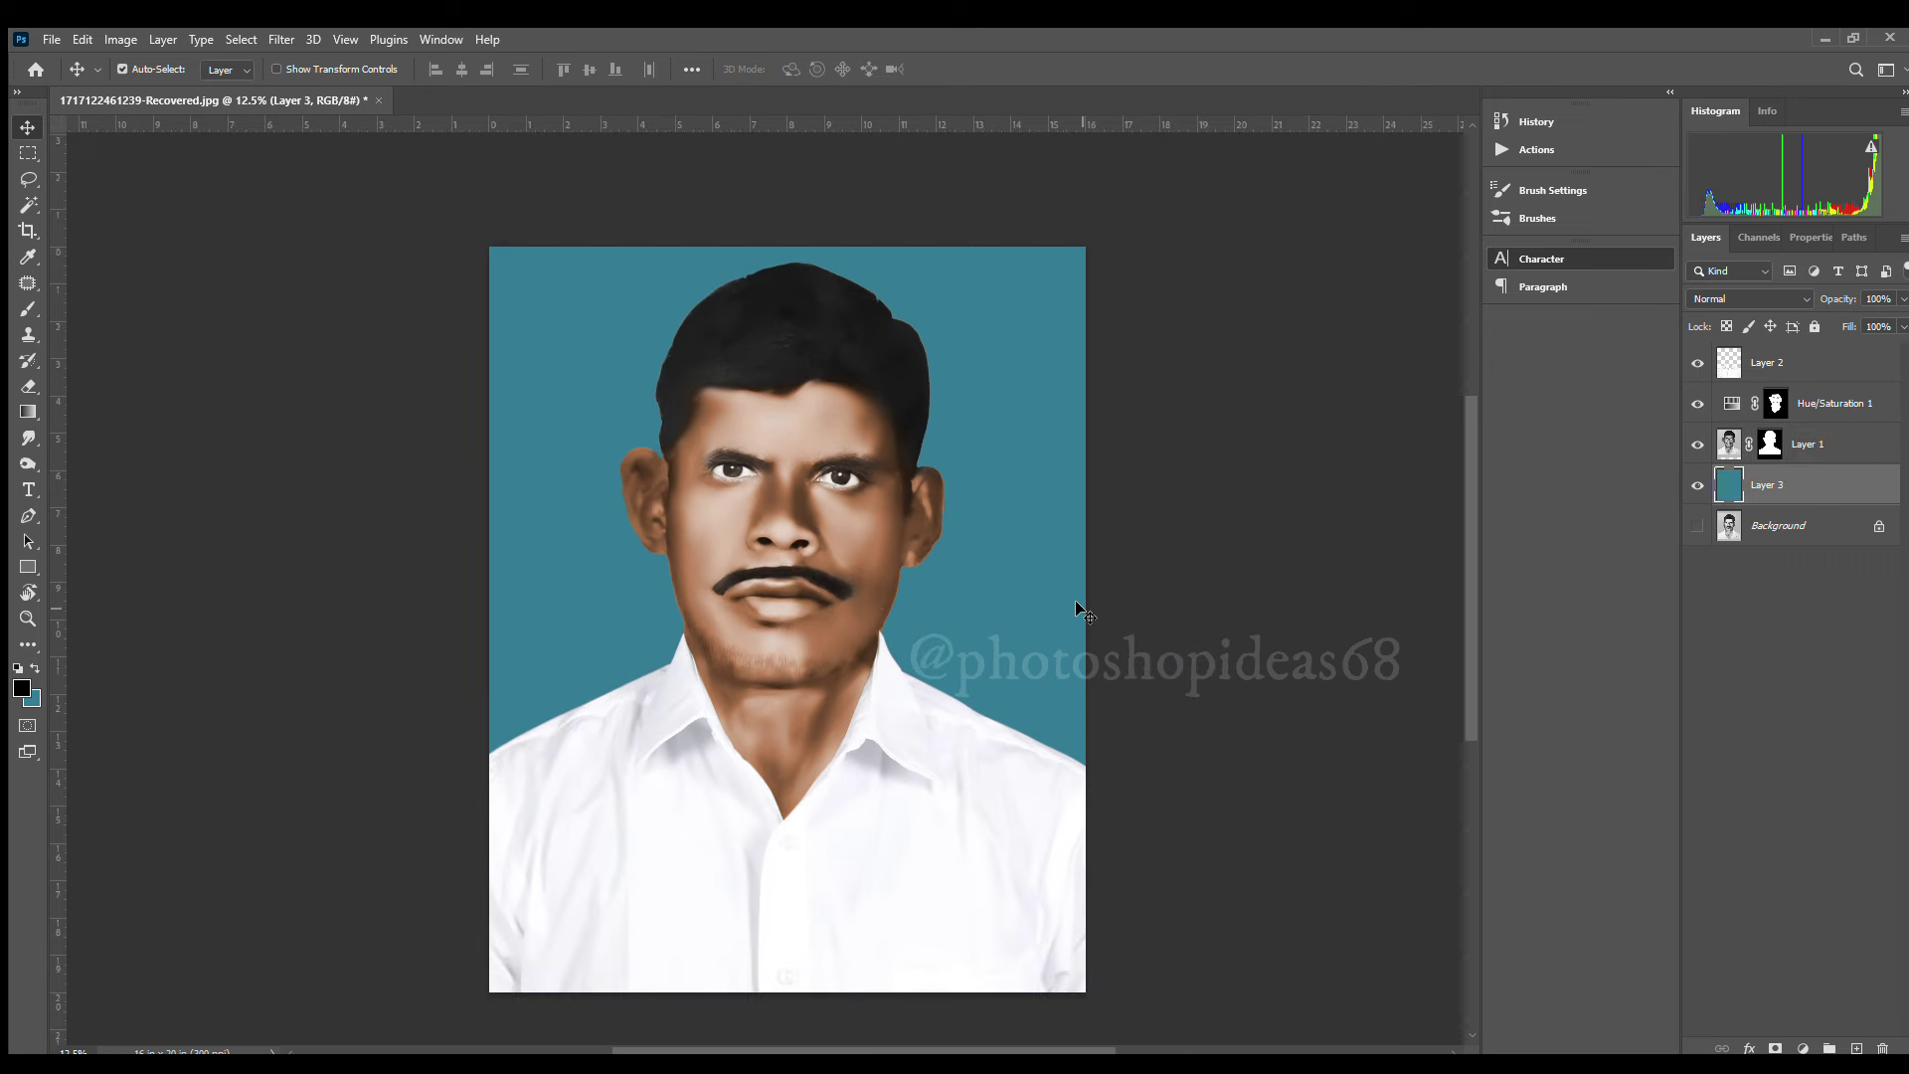
key(ctrl+a)
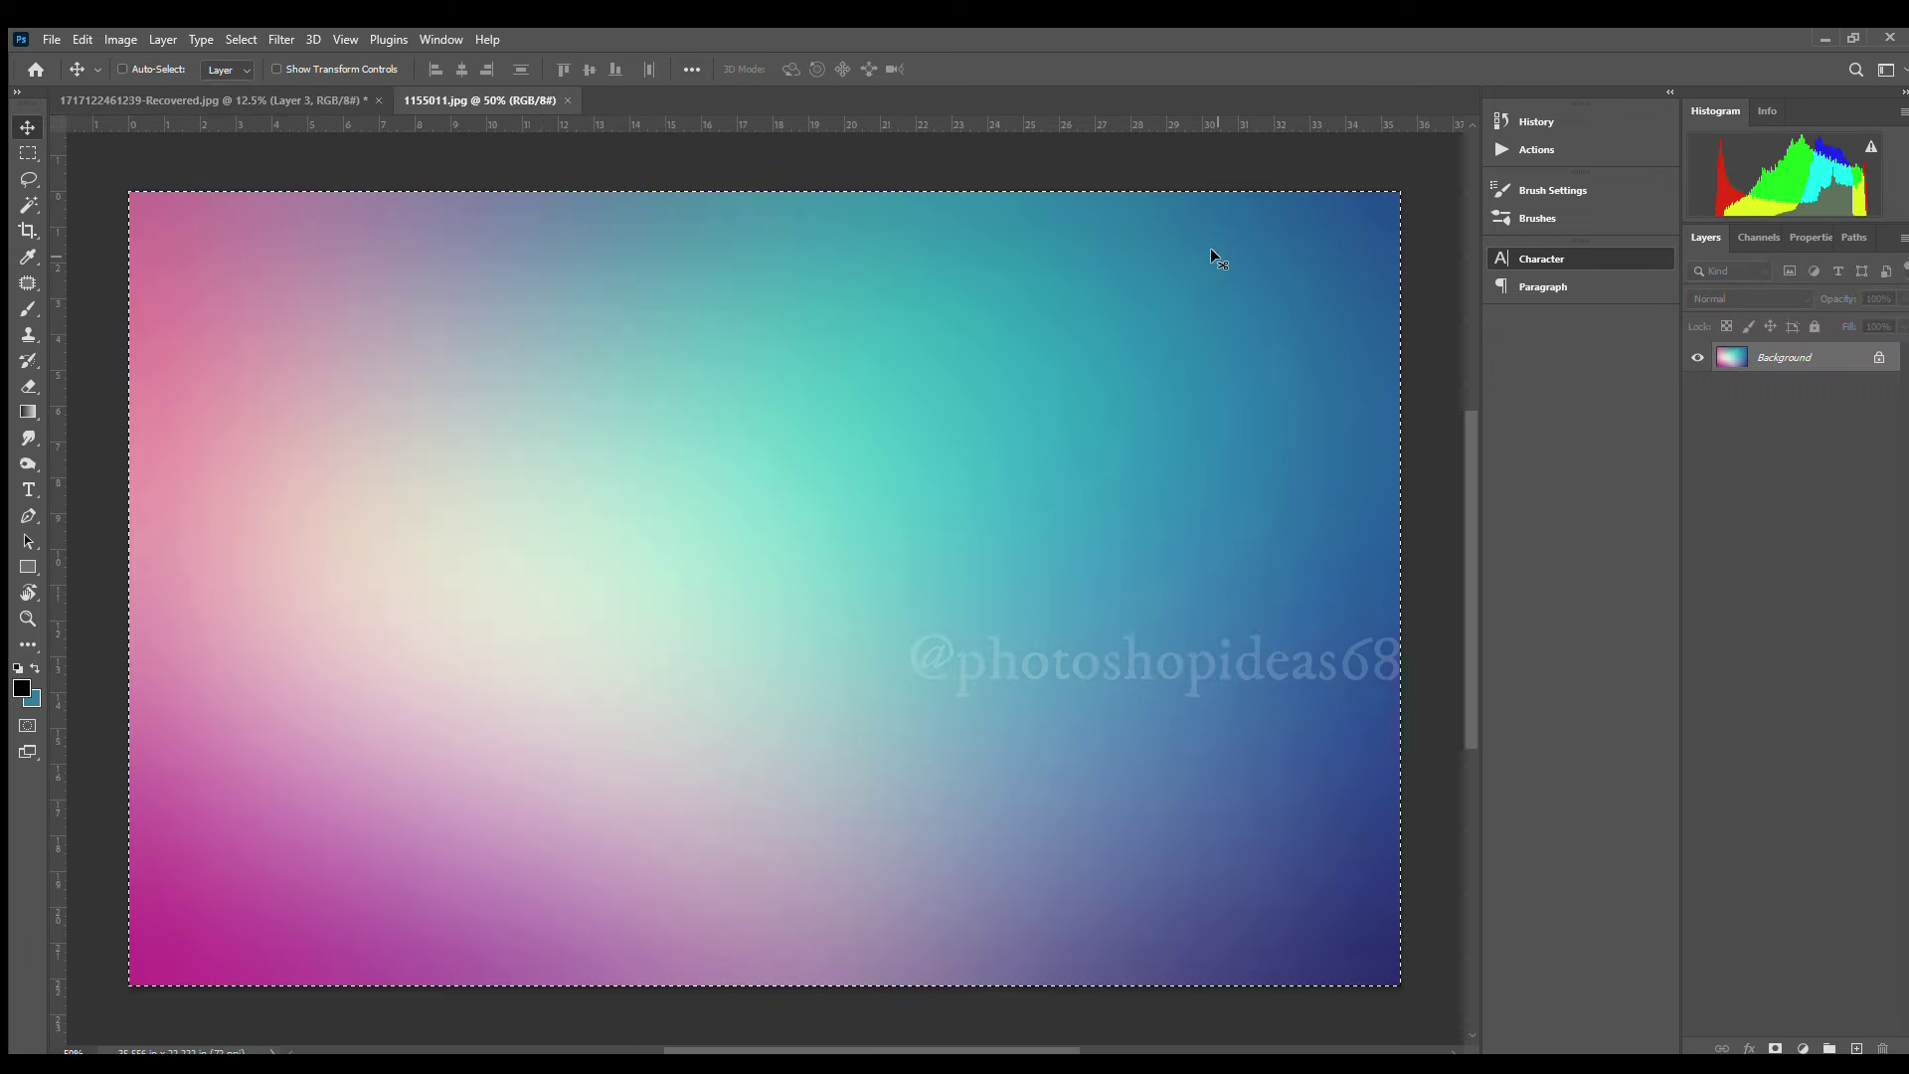
key(ctrl+c)
key(ctrl+w)
key(ctrl+v)
Rotate and enlarge the pasted gradient to fill the upper canvas
key(ctrl+t)
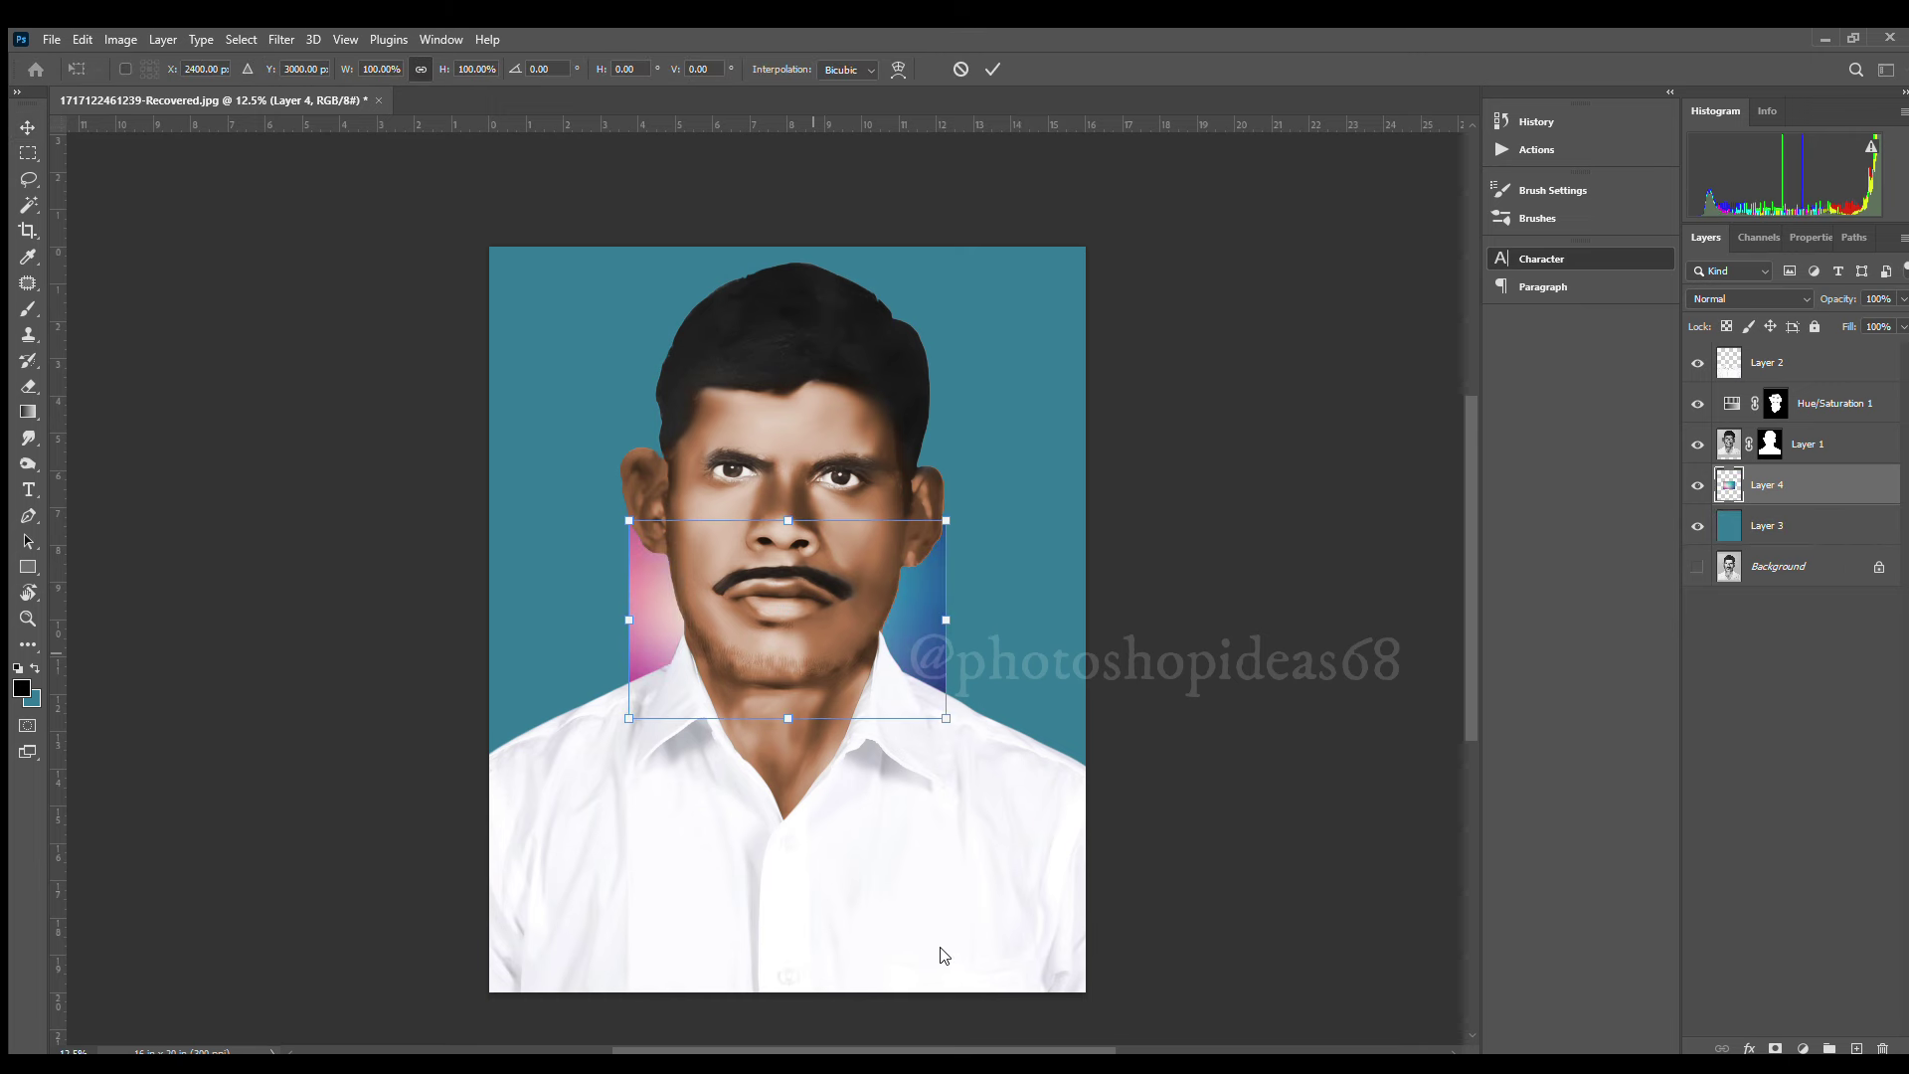
drag(946, 620, 629, 619)
drag(945, 520, 861, 374)
key(Escape)
key(ctrl+t)
mouse_move(954, 696)
mouse_down()
mouse_move(895, 456)
mouse_move(1210, 206)
mouse_up()
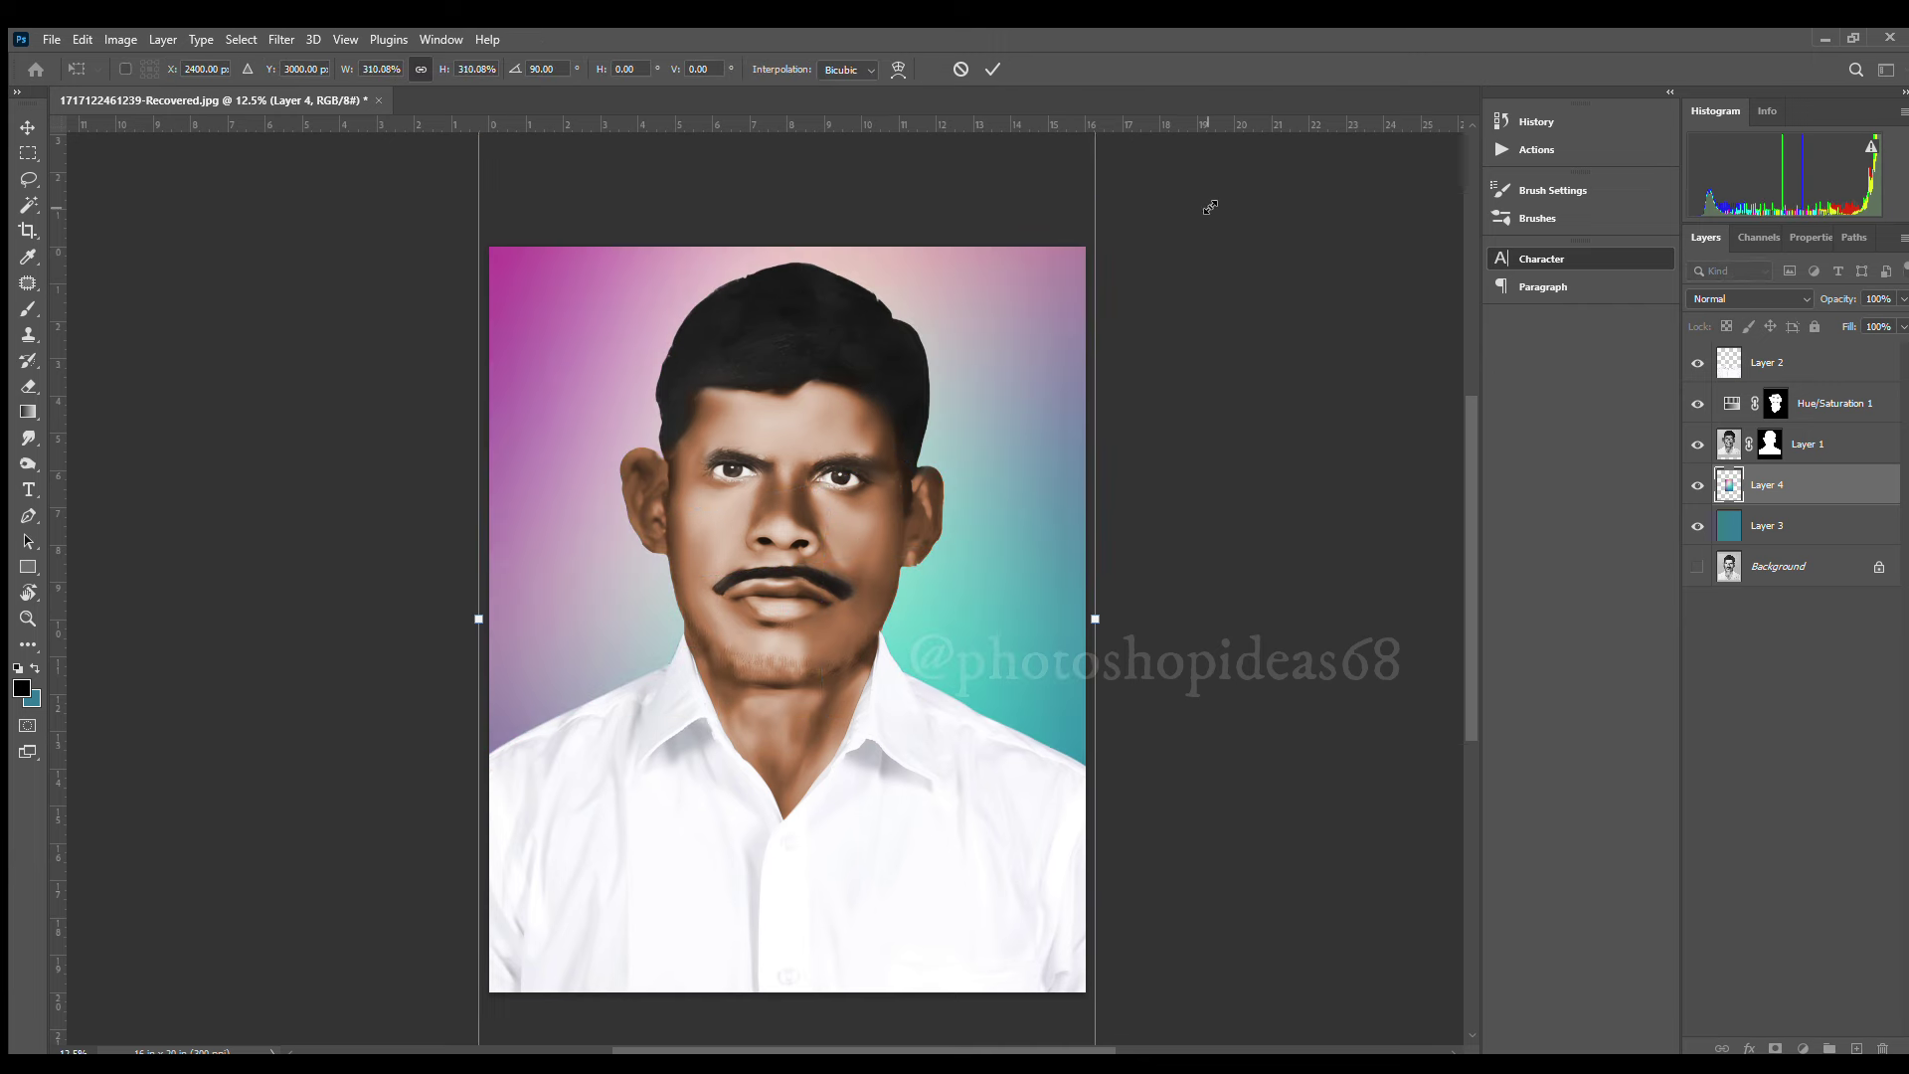
drag(1057, 398, 1008, 256)
drag(1000, 456, 1006, 437)
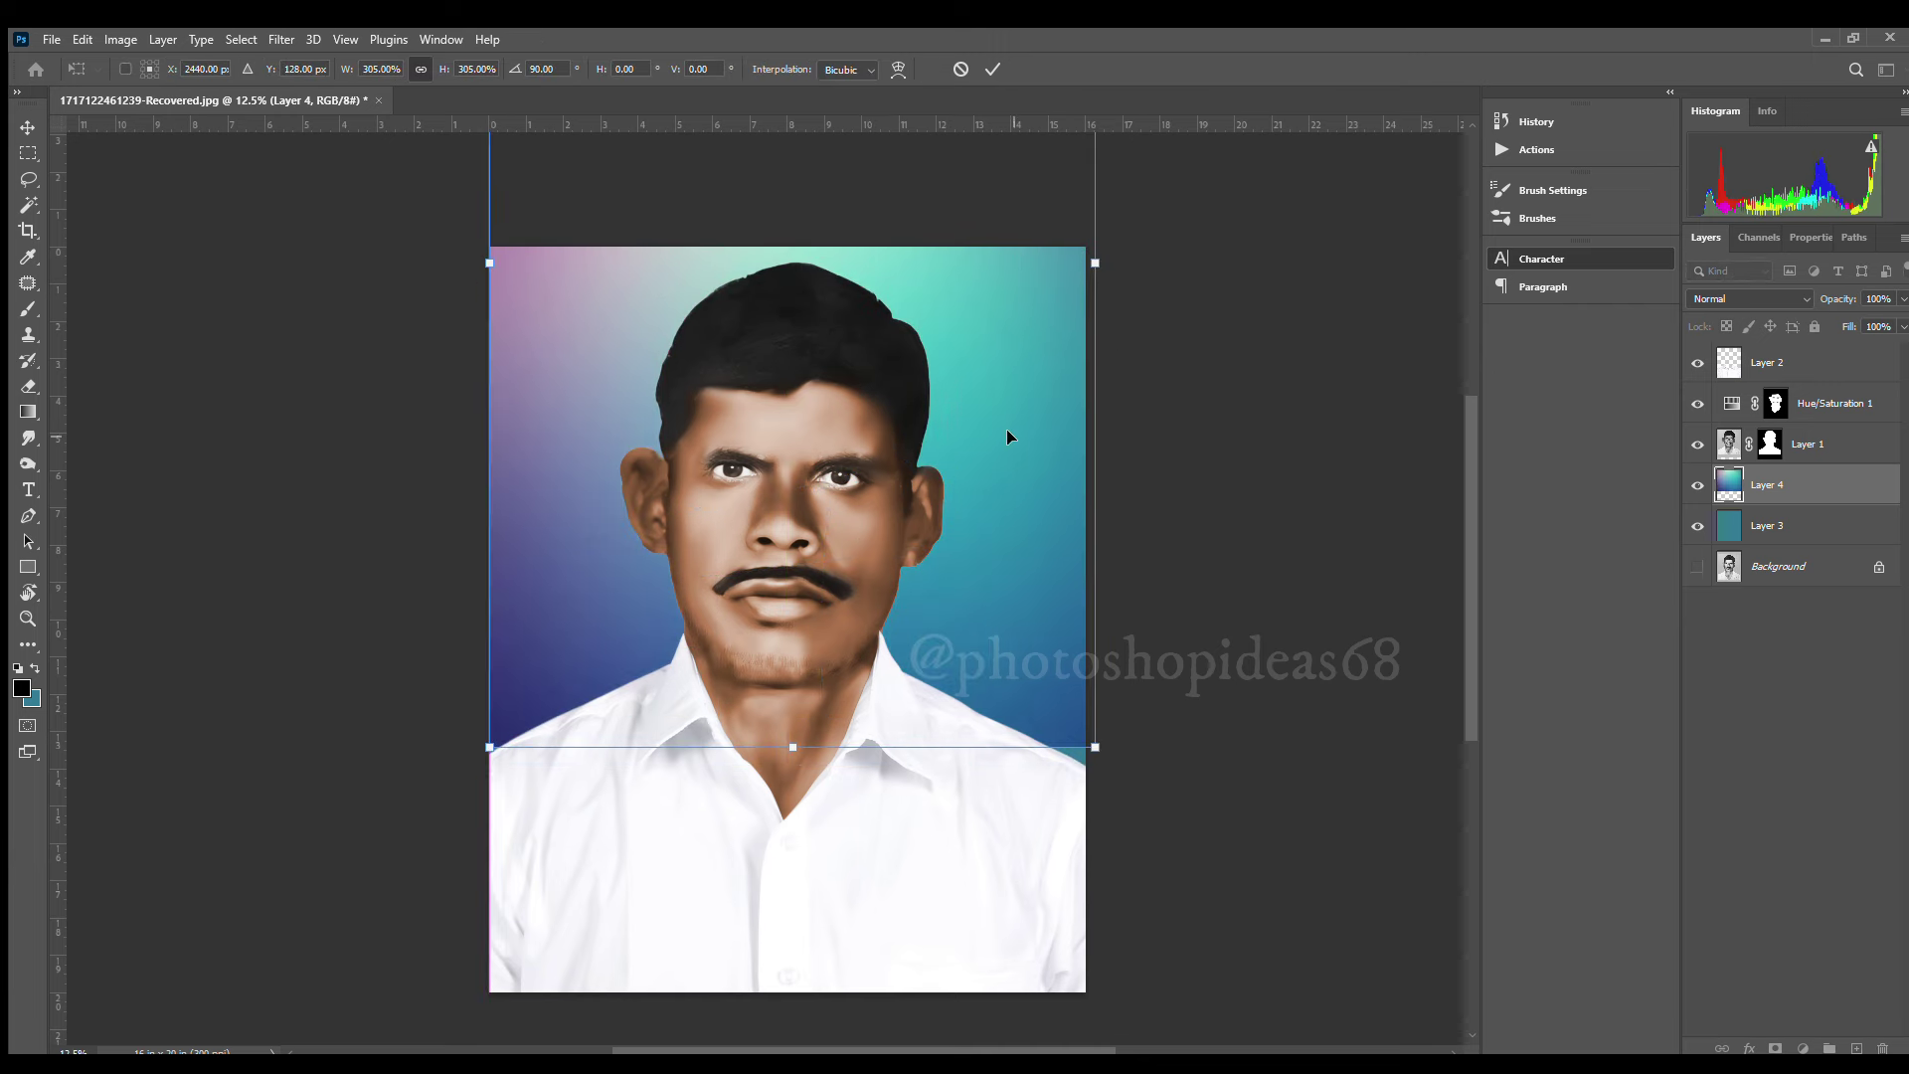
key(Return)
Rotate the gradient layer 180 degrees and nudge it into place
key(ctrl+t)
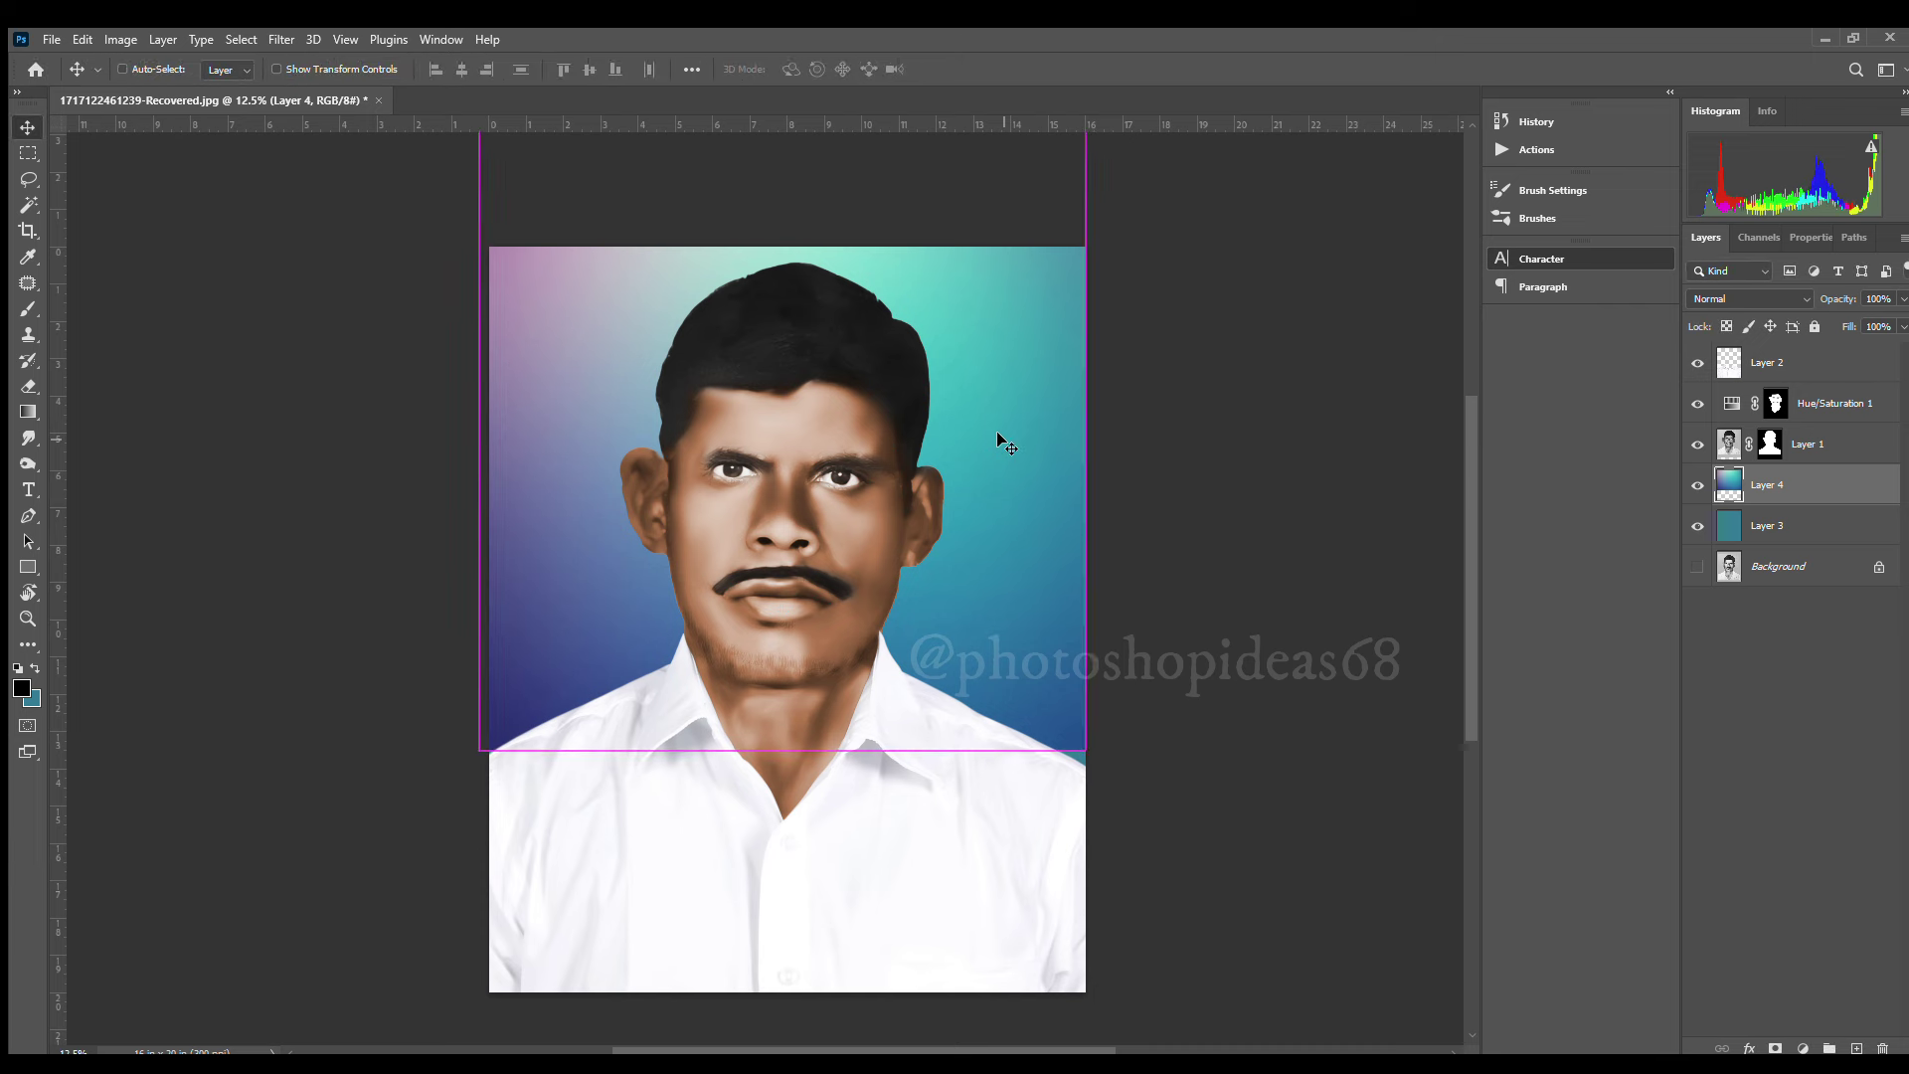
right_click(1048, 752)
click(1103, 955)
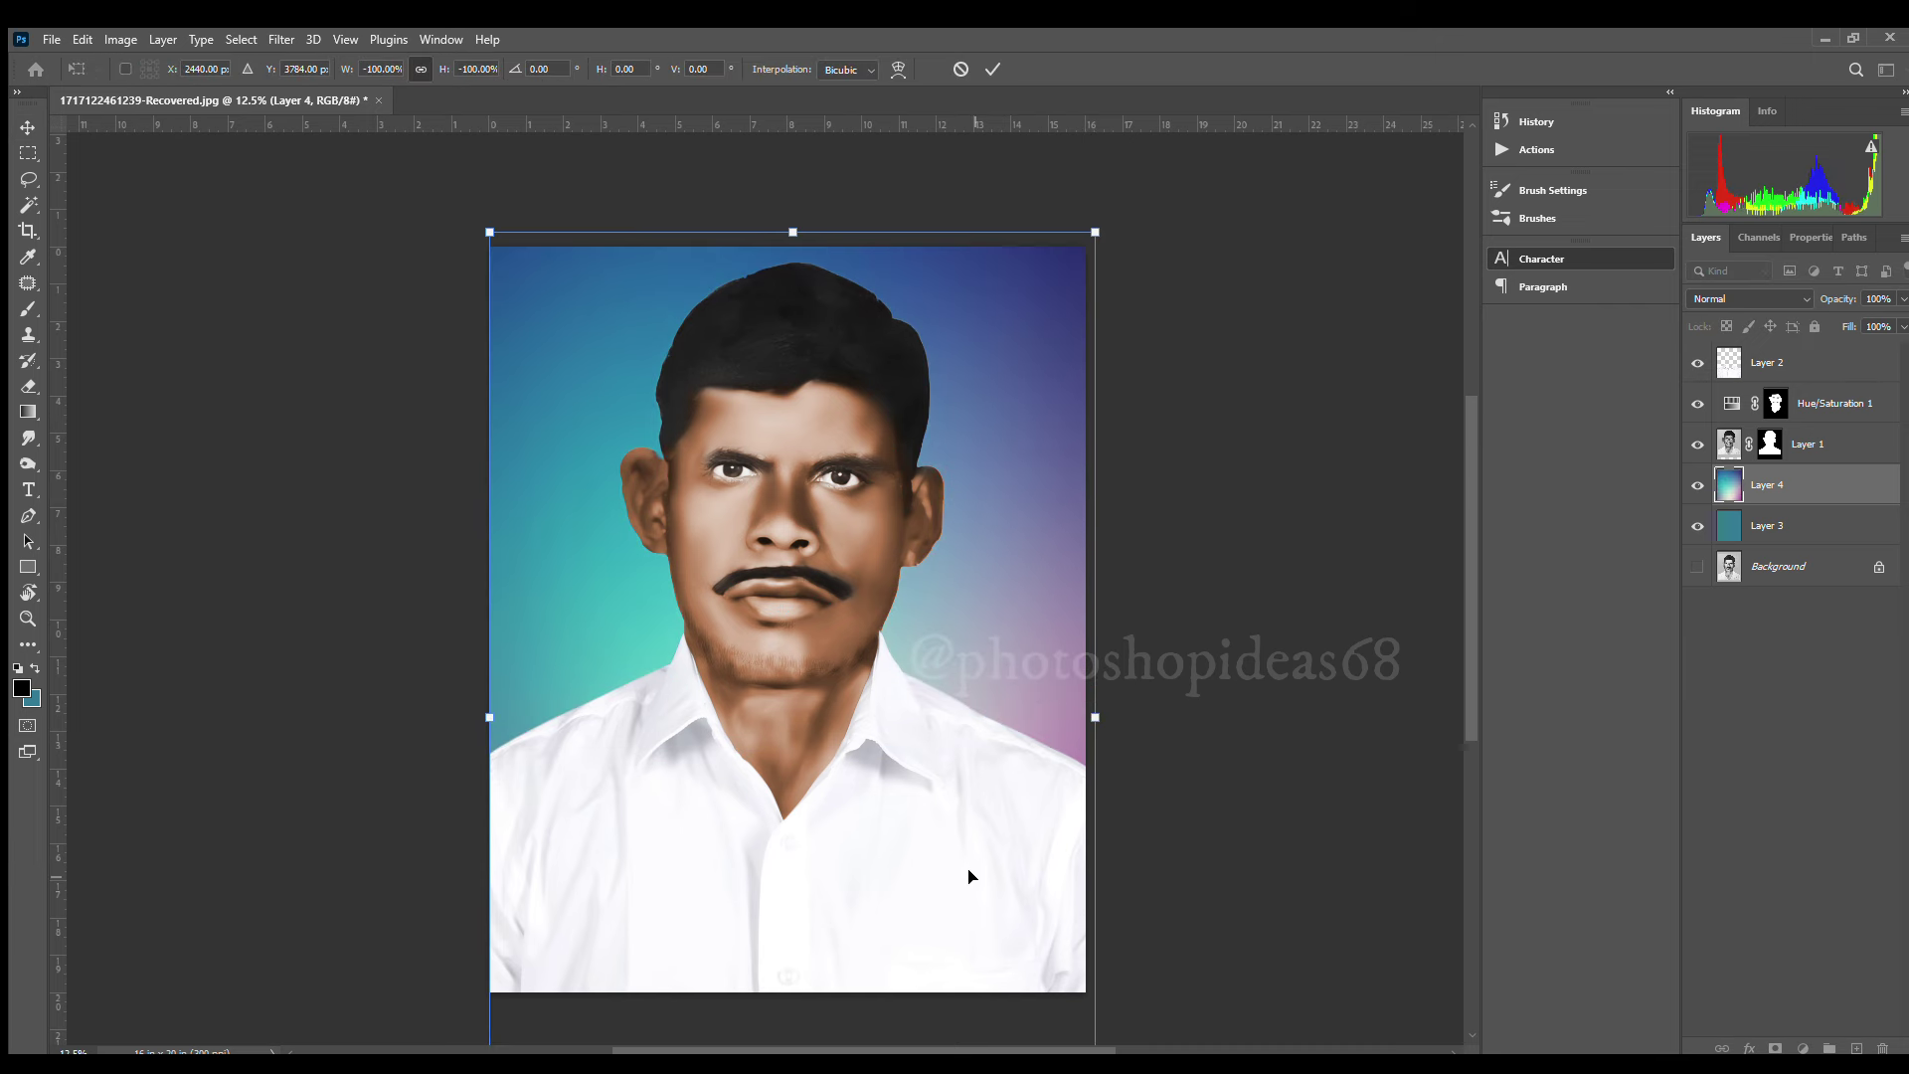
key(Return)
key(ctrl+t)
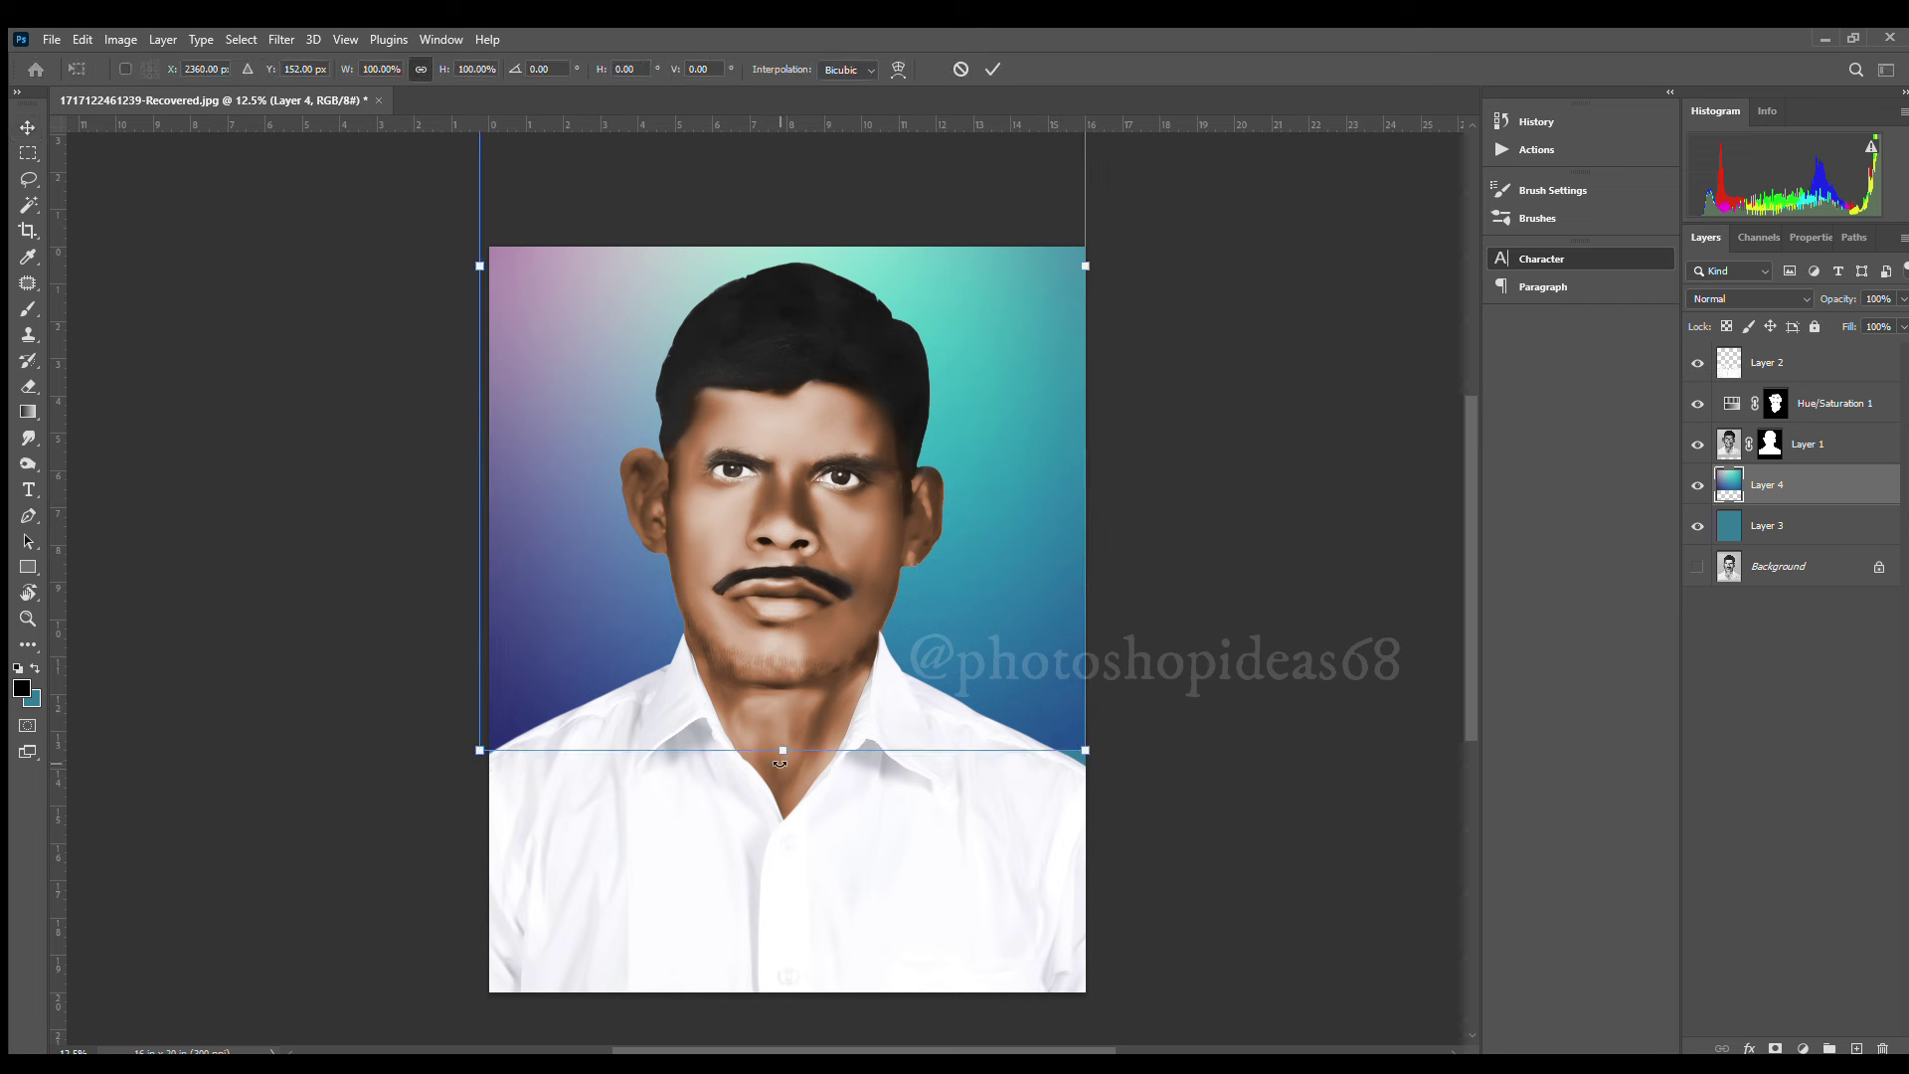
key(Return)
mouse_move(969, 685)
mouse_down()
mouse_move(1016, 744)
mouse_move(1034, 725)
mouse_up()
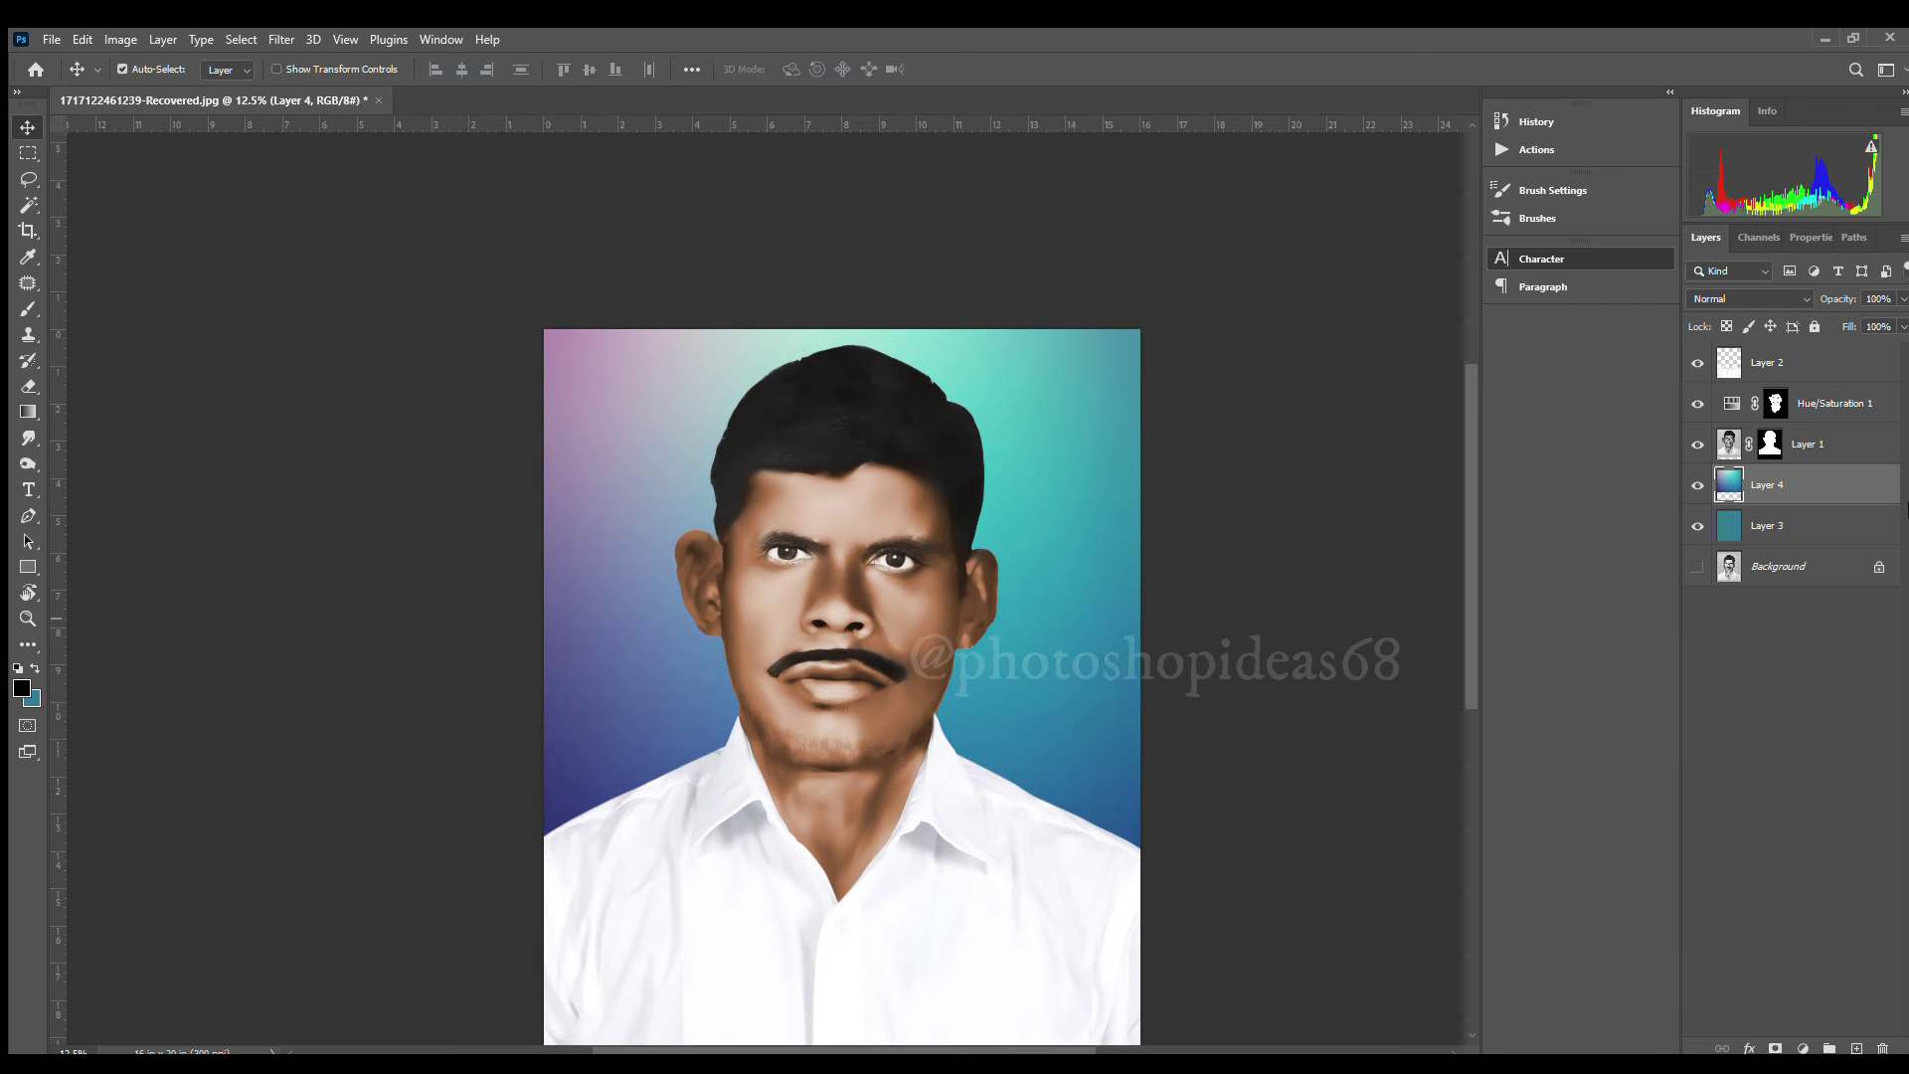
Hide the gradient layer and fill Layer 3 with bright blue
click(1697, 484)
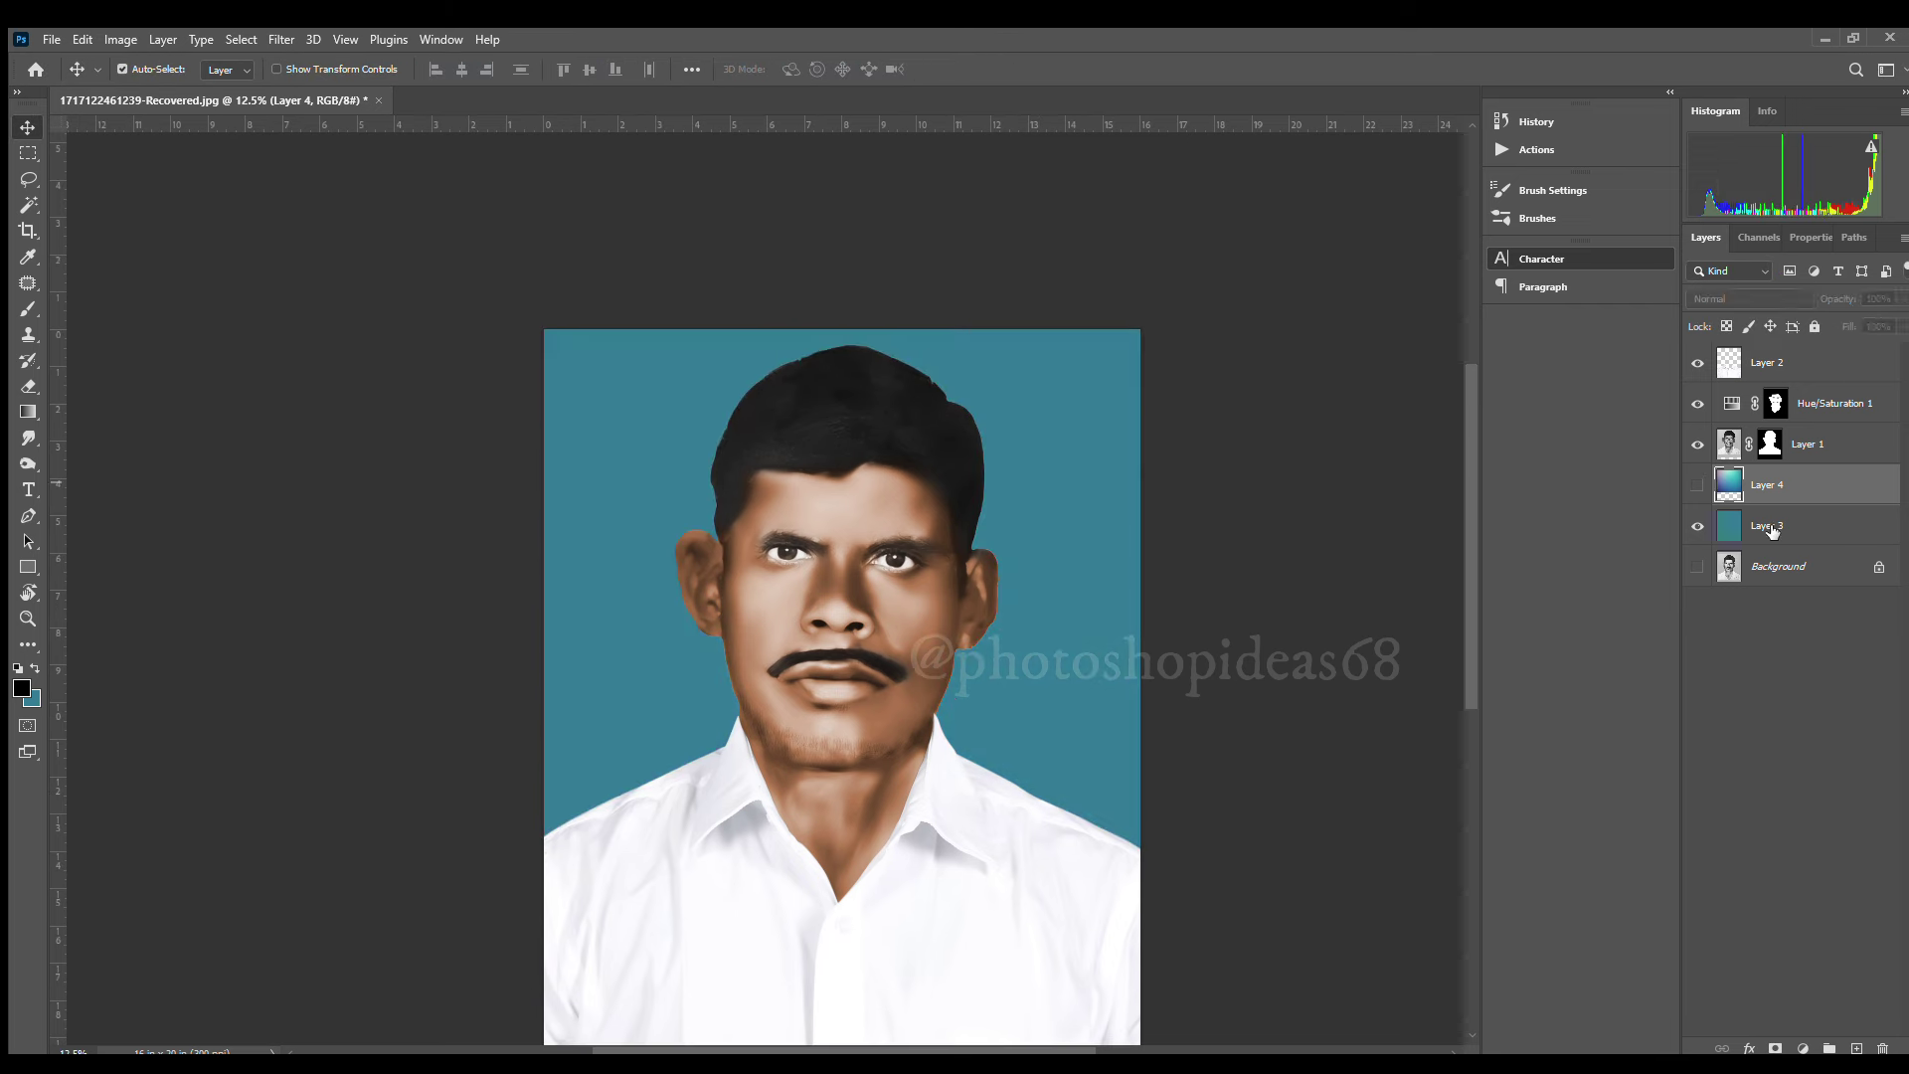
click(1785, 530)
key(i)
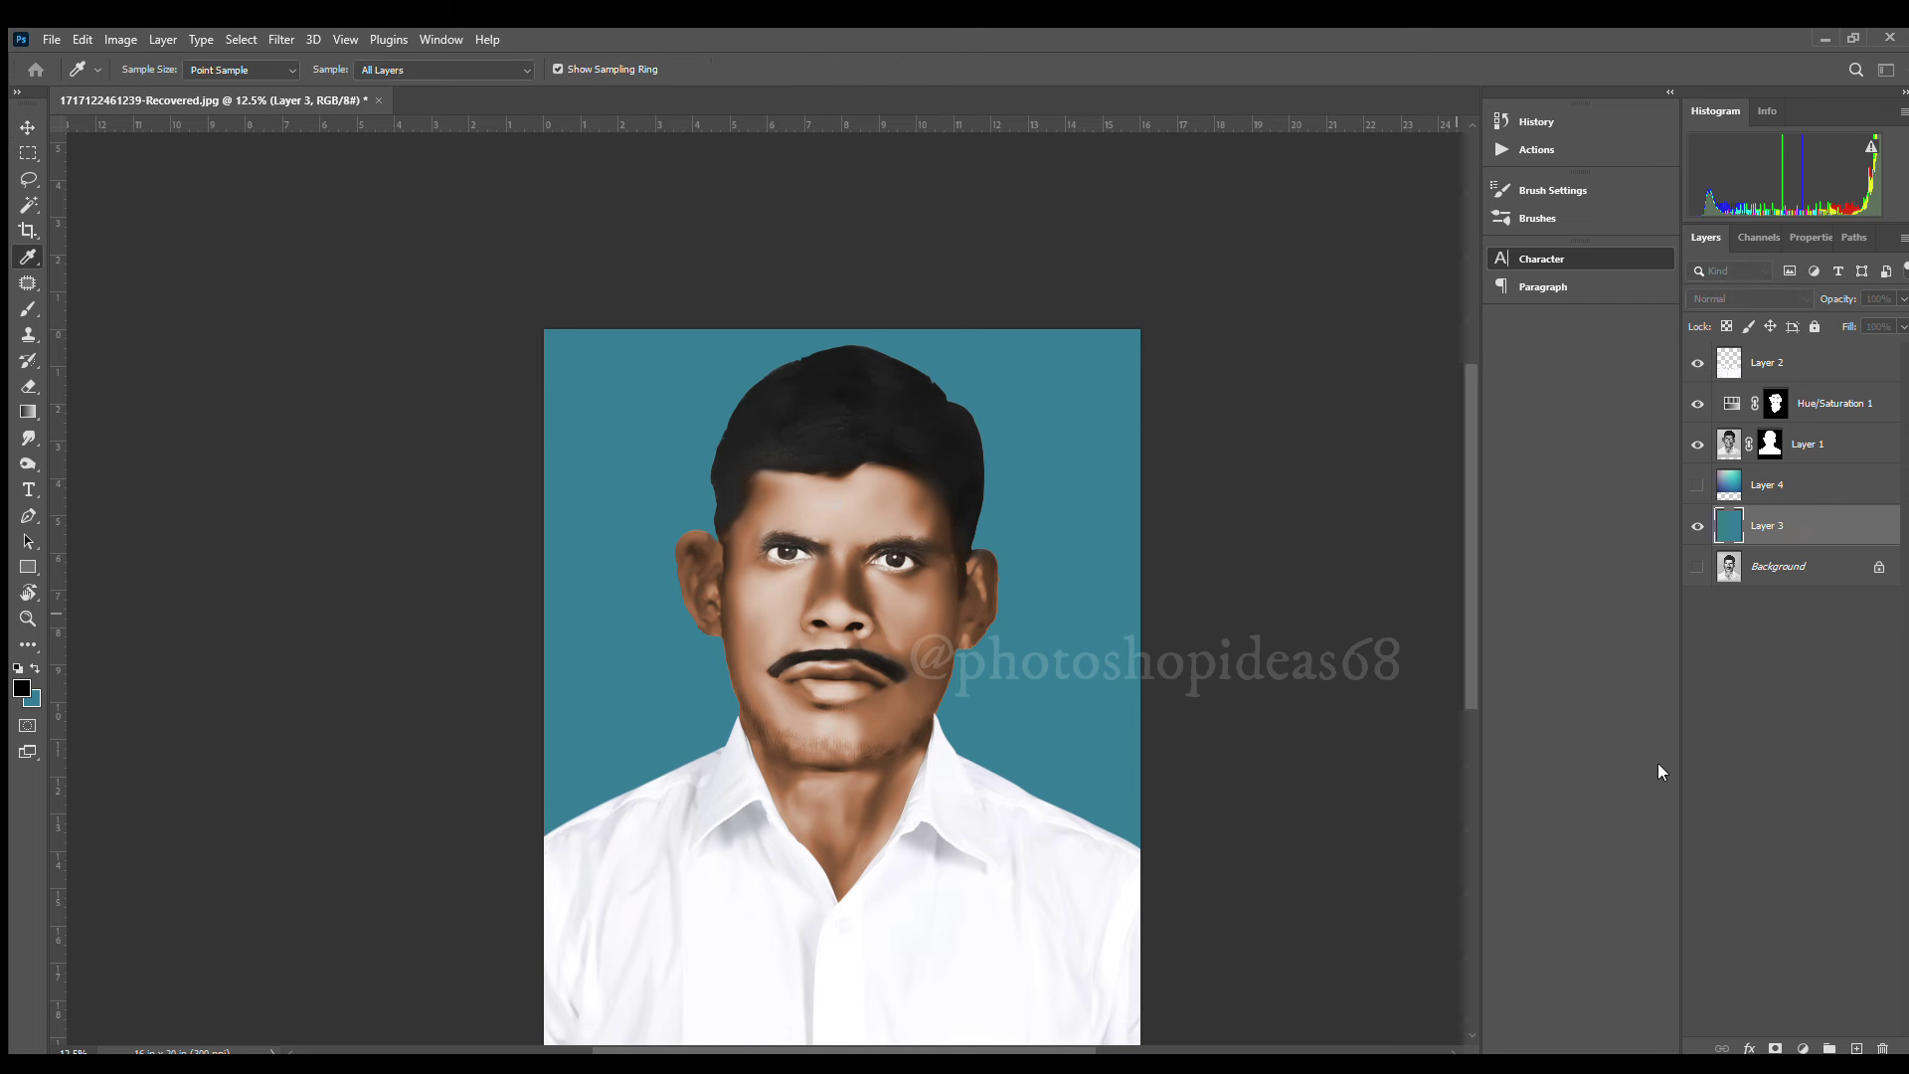
key(v)
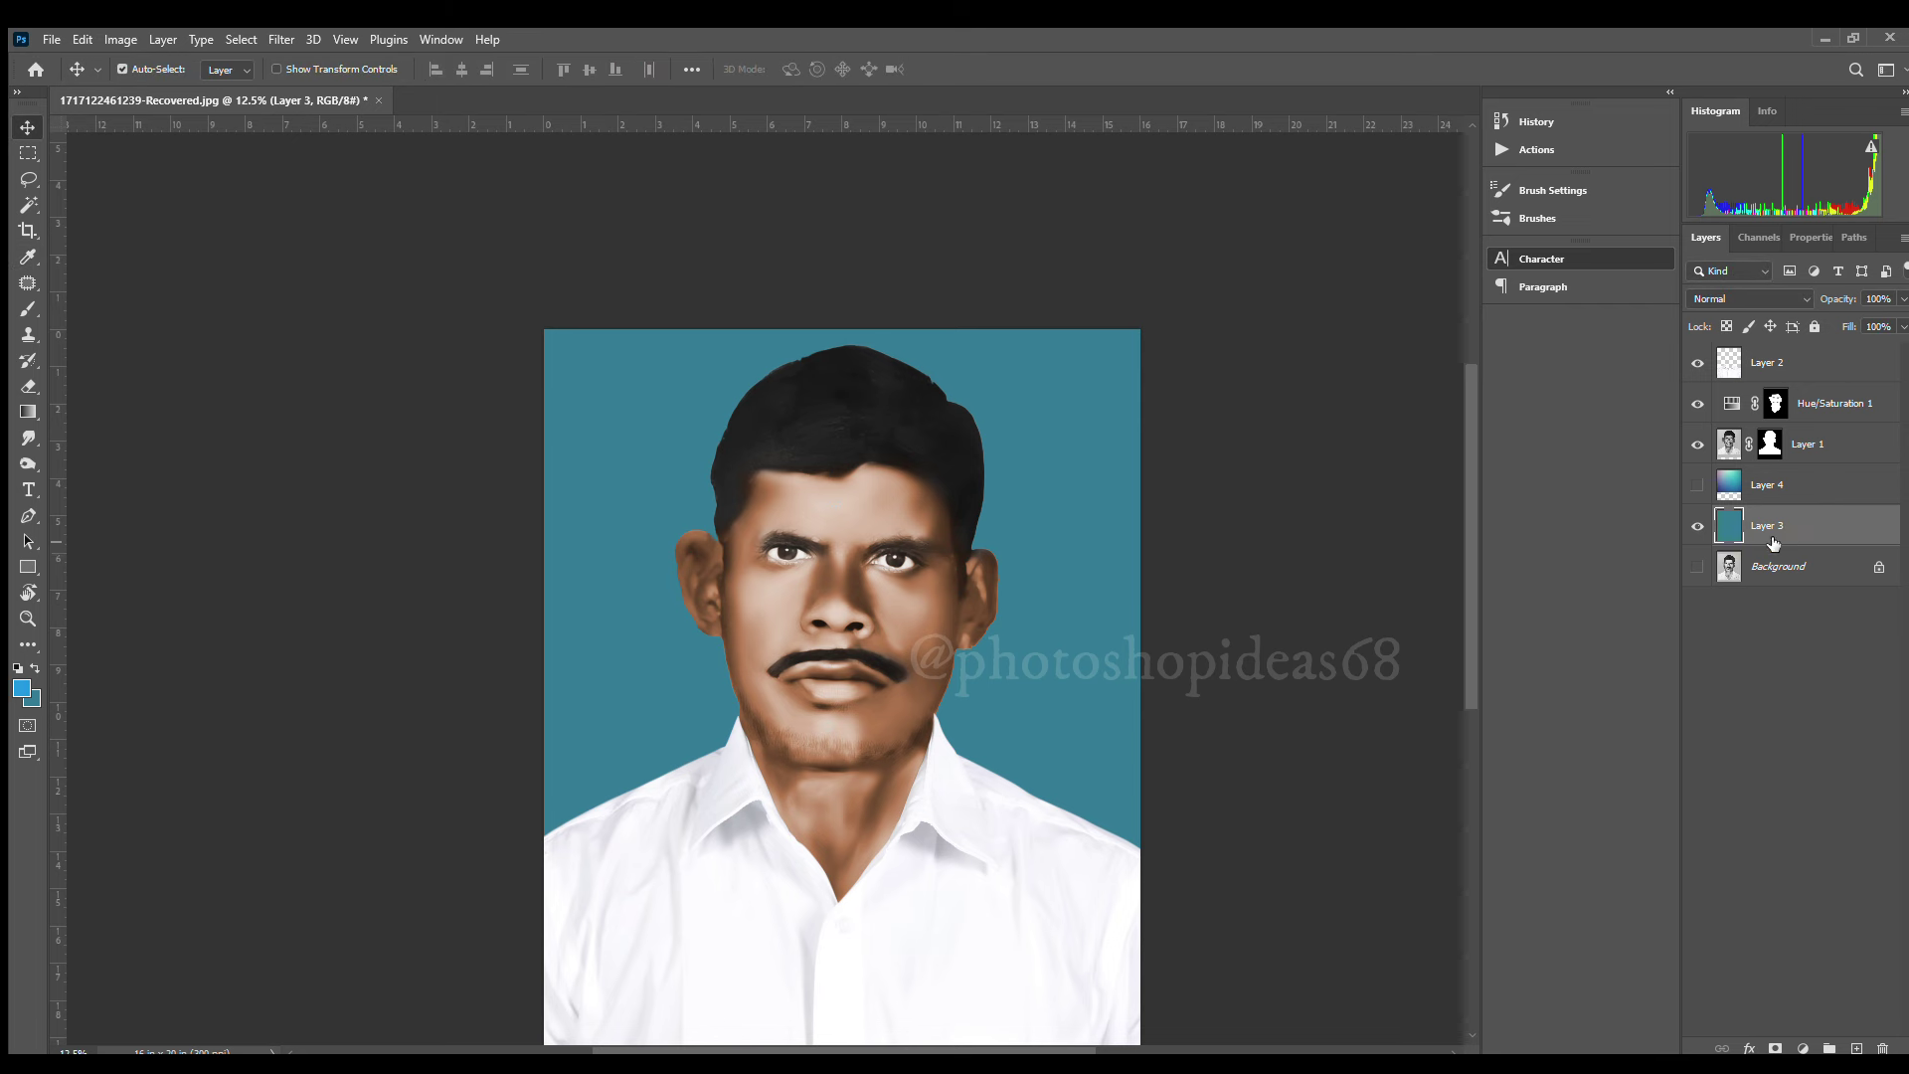
click(35, 669)
key(ctrl+BackSpace)
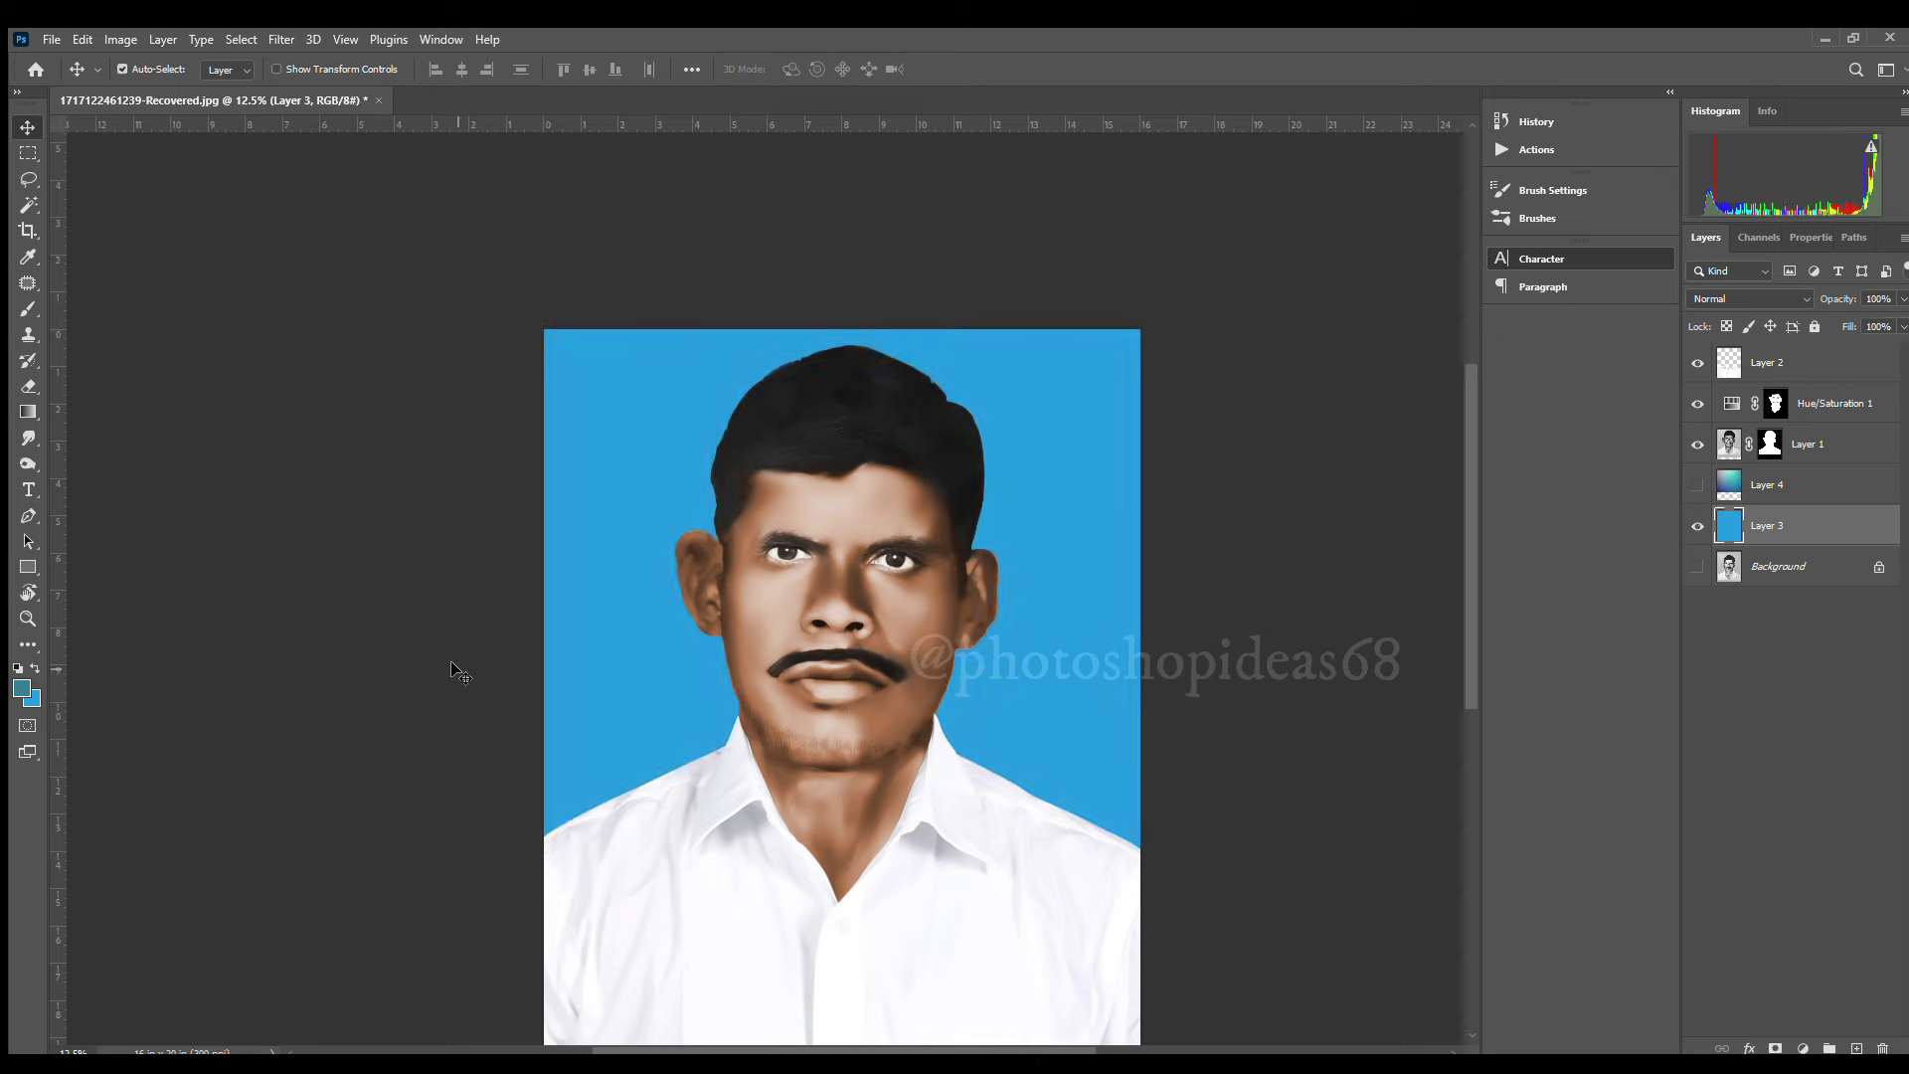
Paint a large soft white glow at 80% behind the head, then show Layer 4 again
key(b)
key(8)
key(bracketright)
key(bracketright)
key(bracketright)
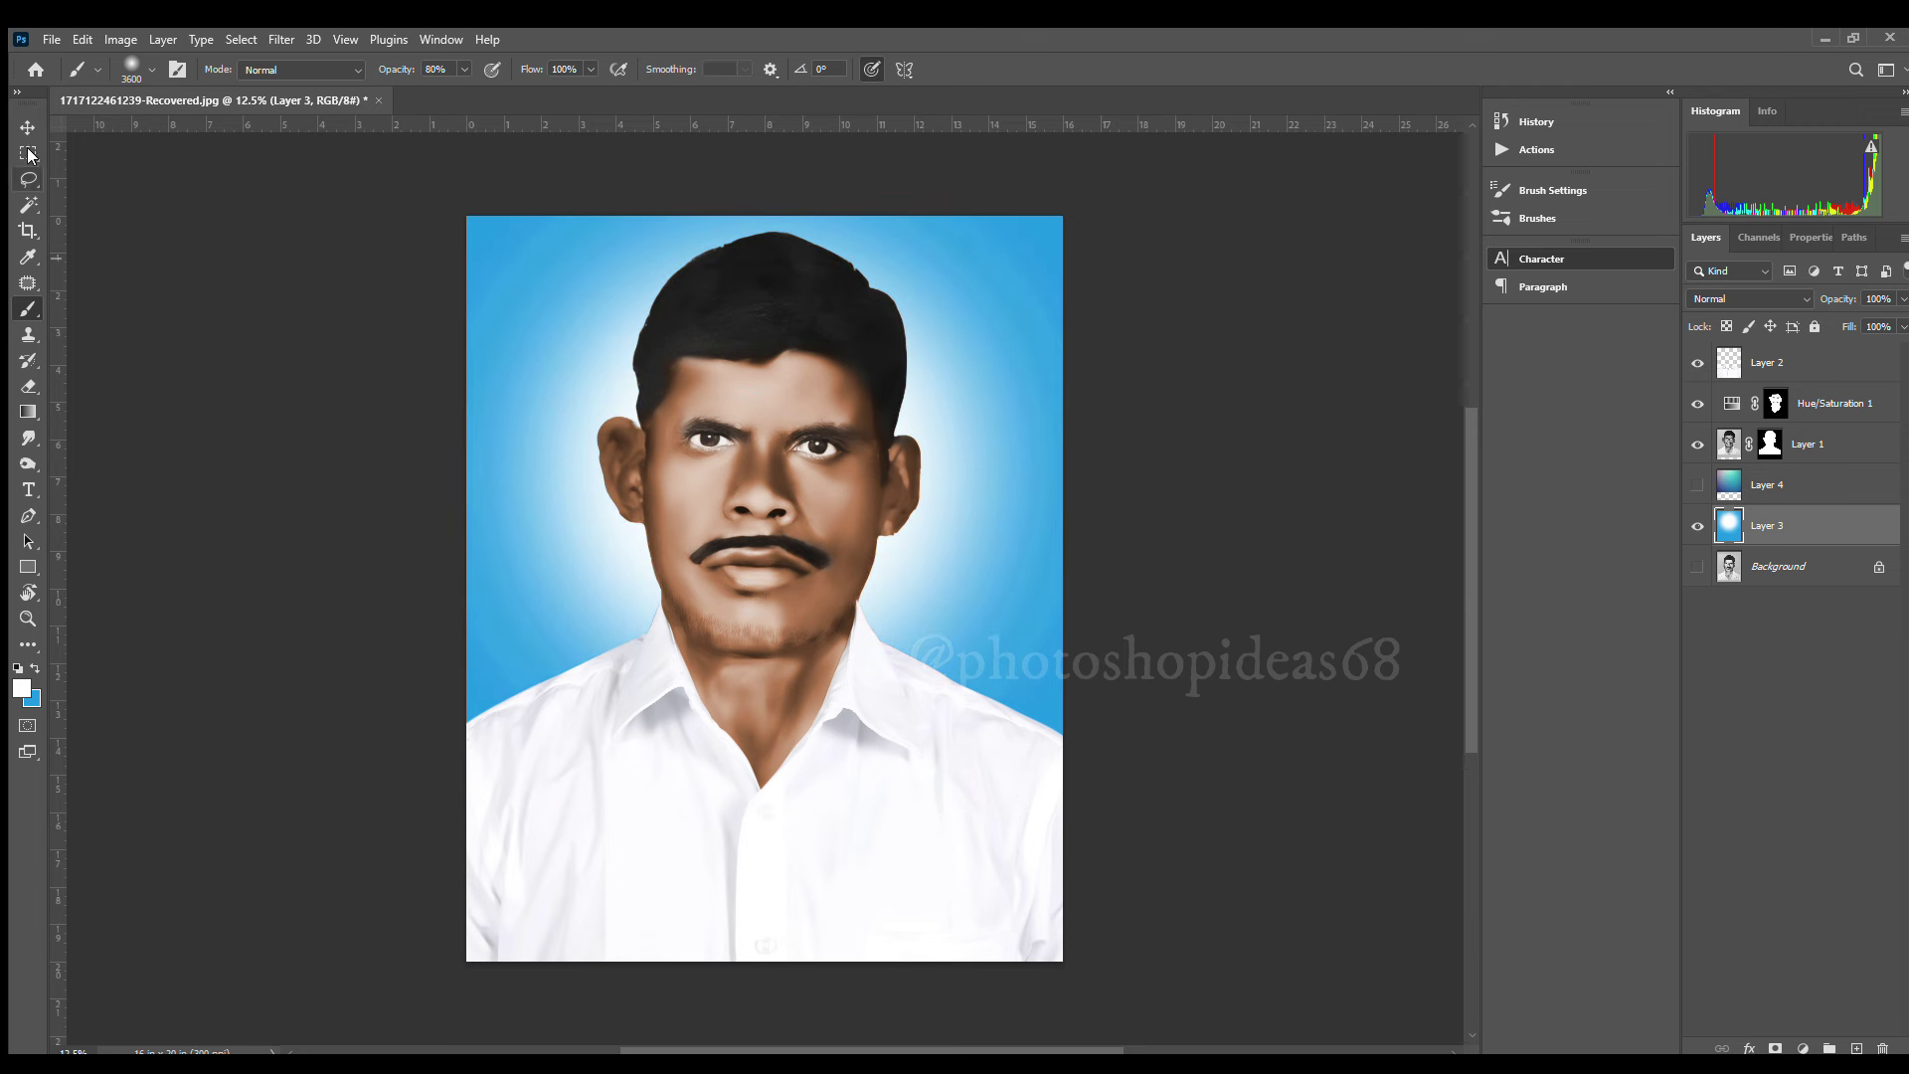
key(v)
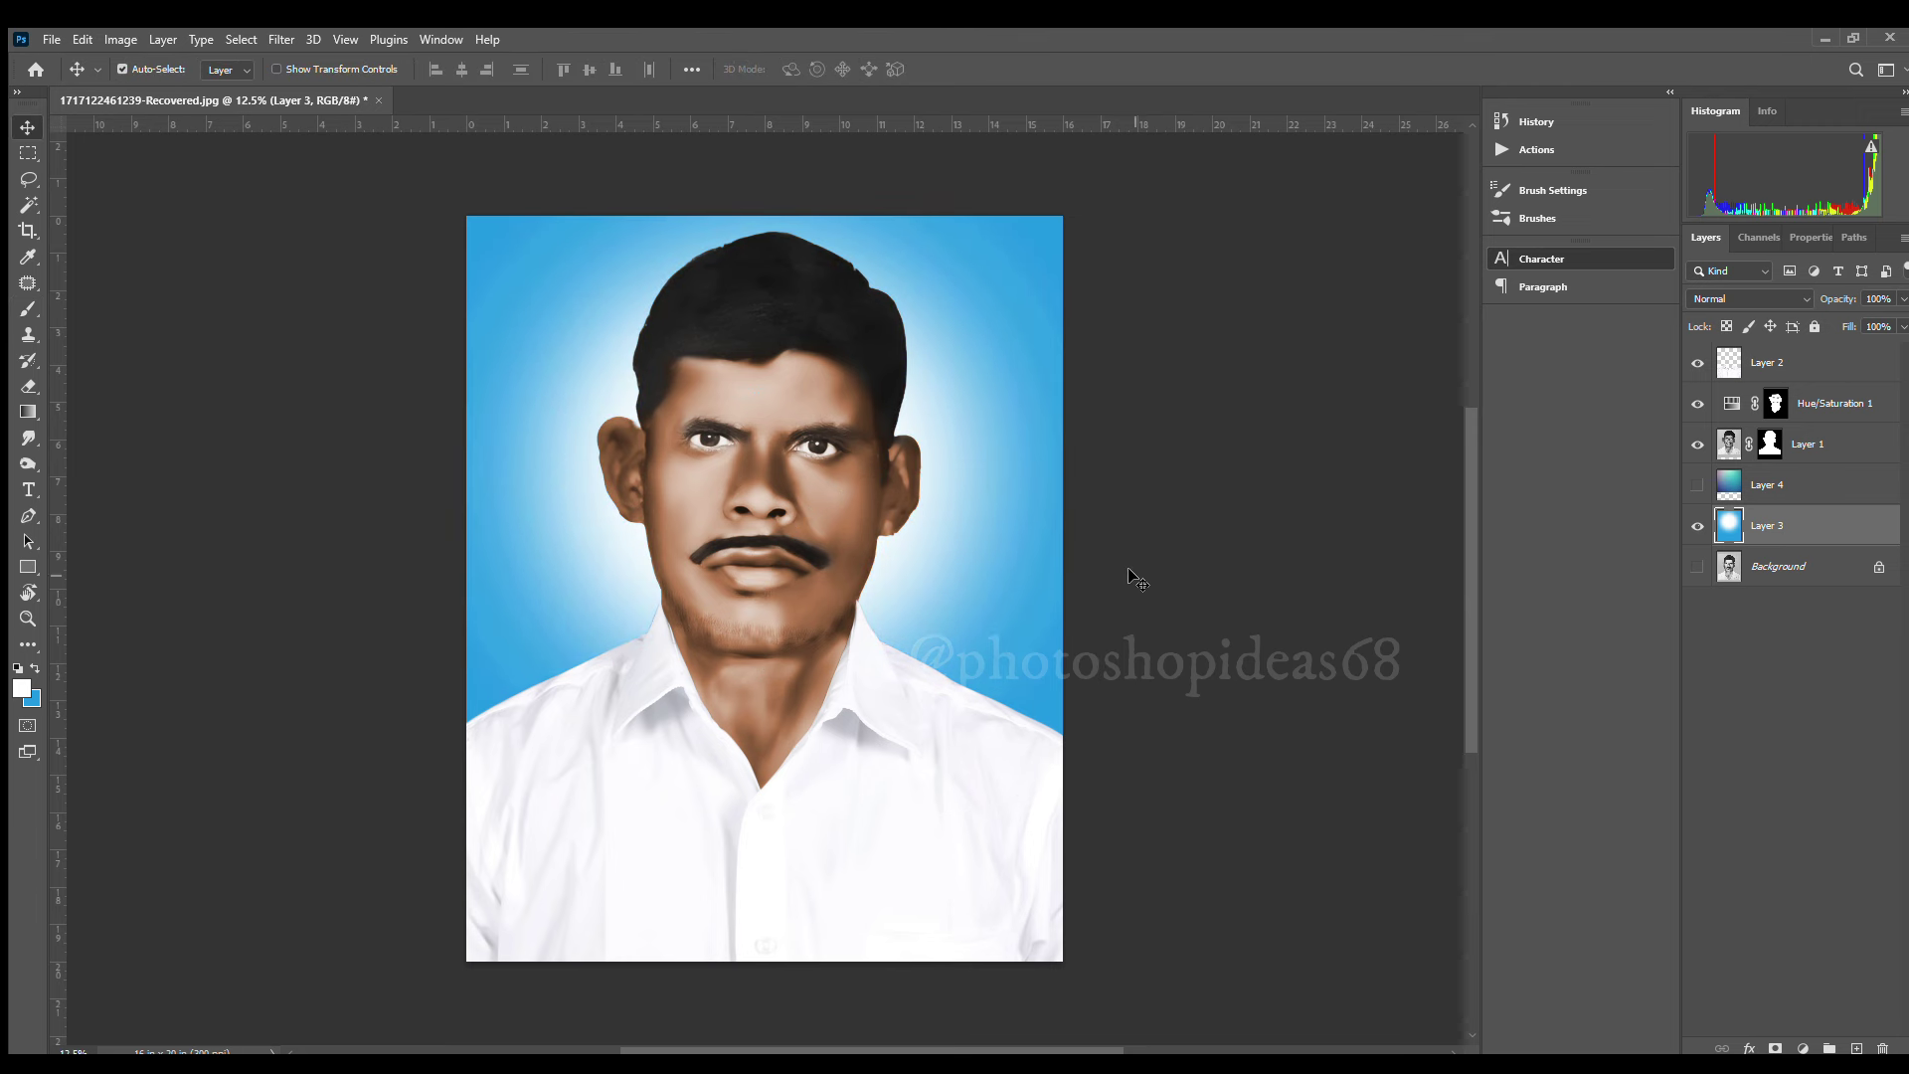
key(h)
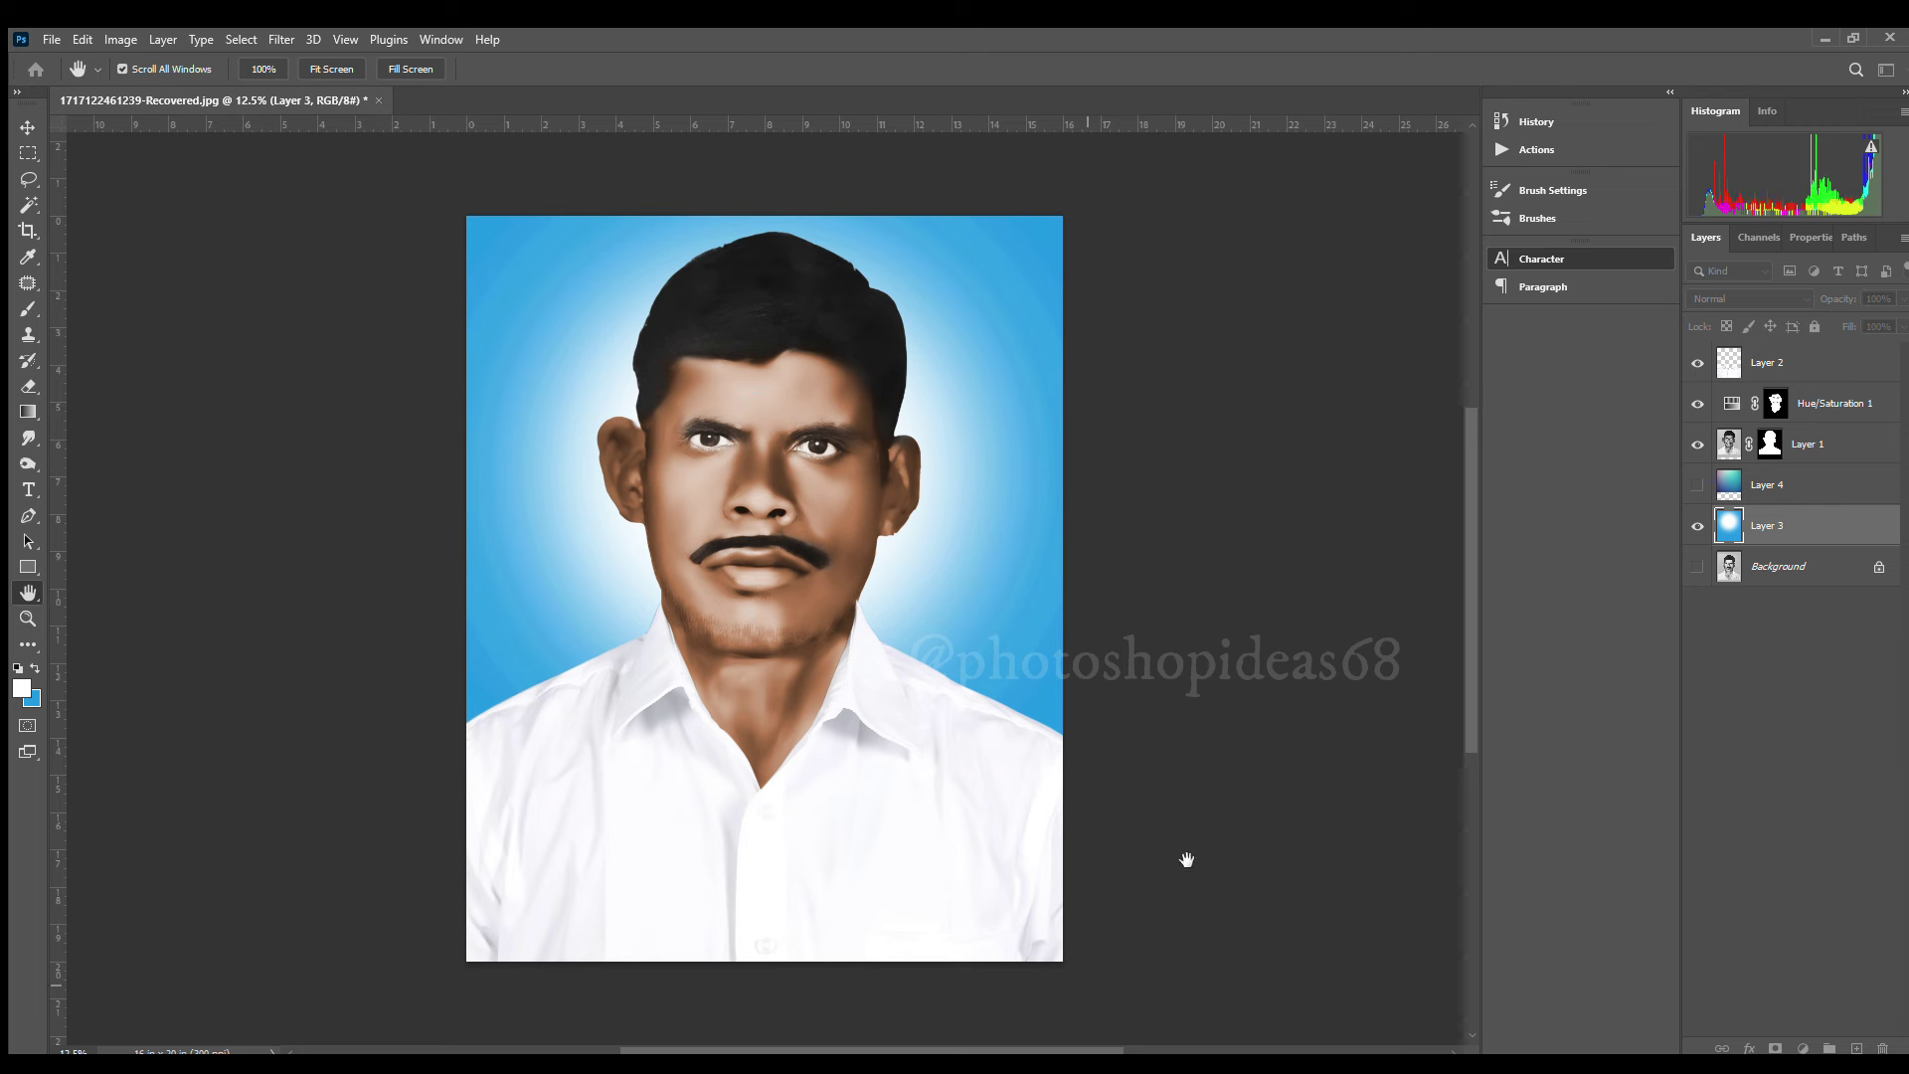
key(v)
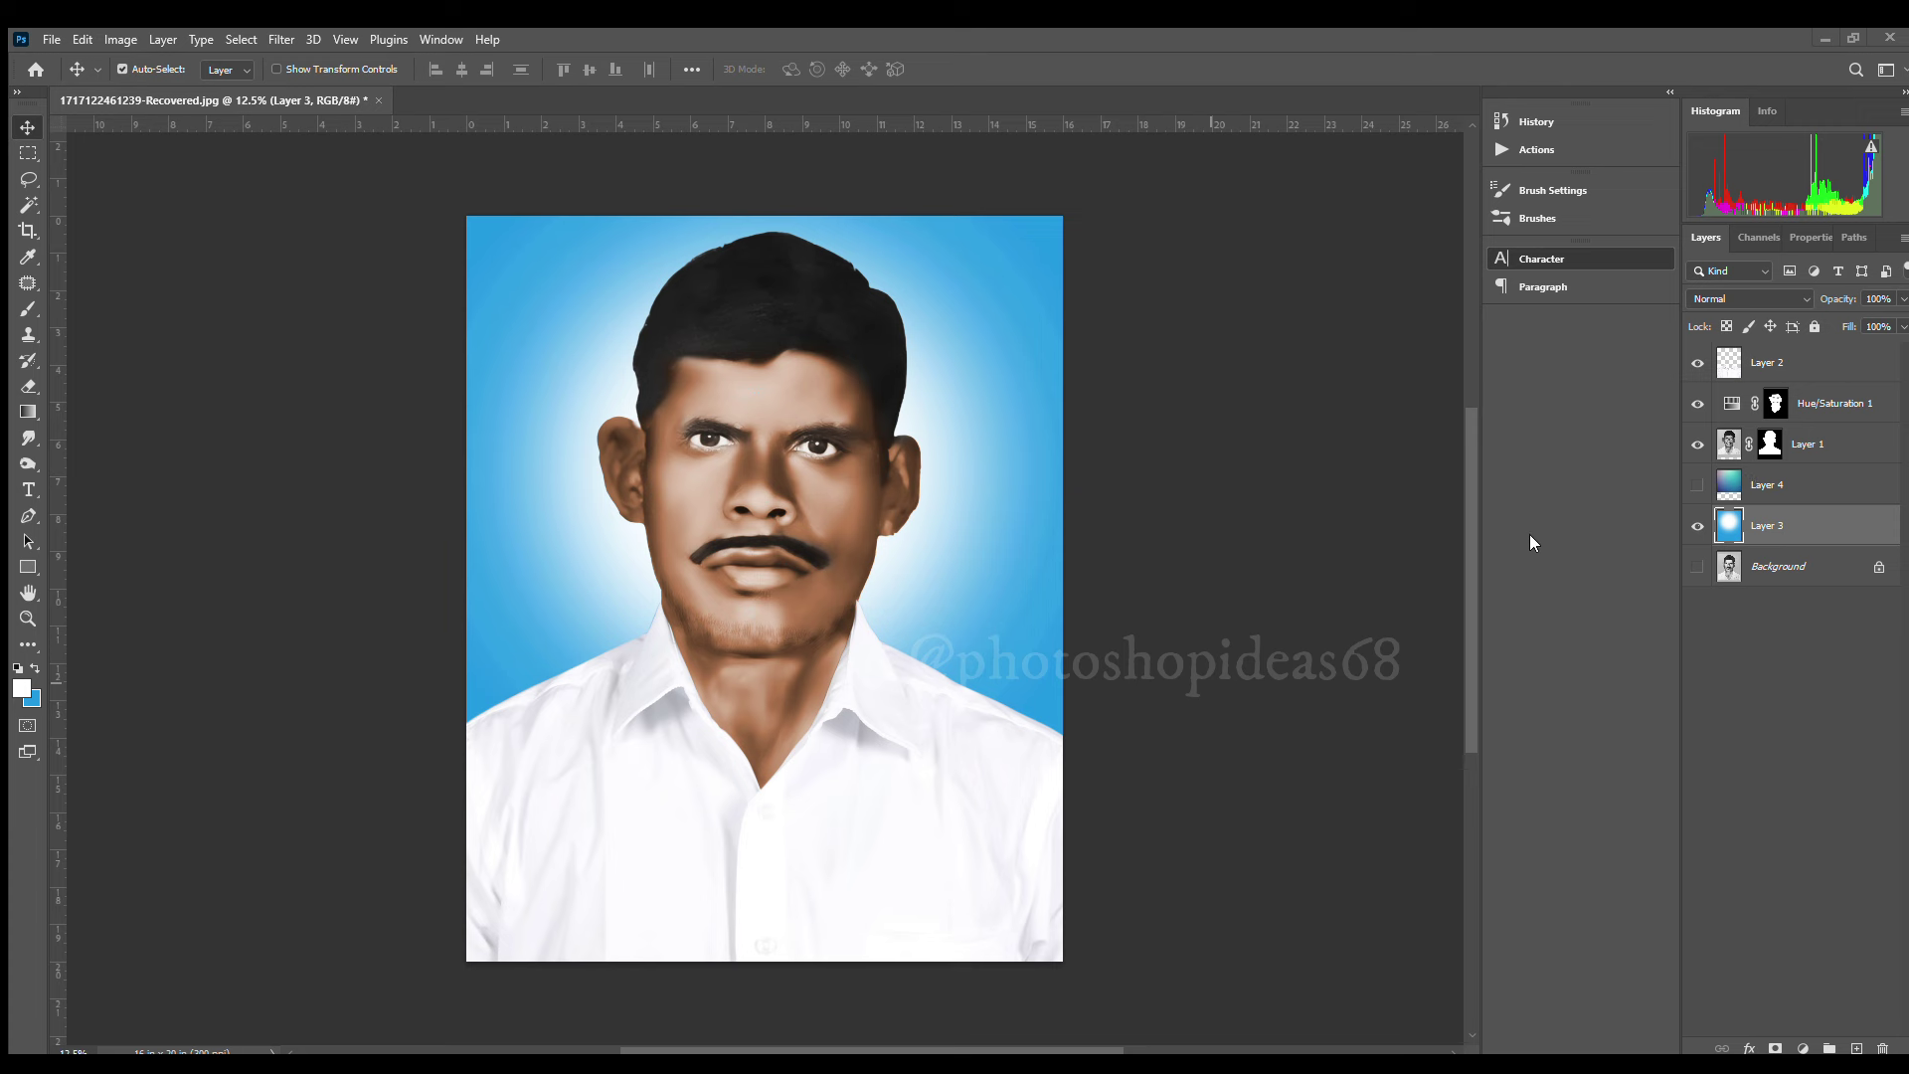
click(1698, 485)
Scale the foliage layer to cover the canvas, compare with the gradient, then hide Layer 5
click(1698, 485)
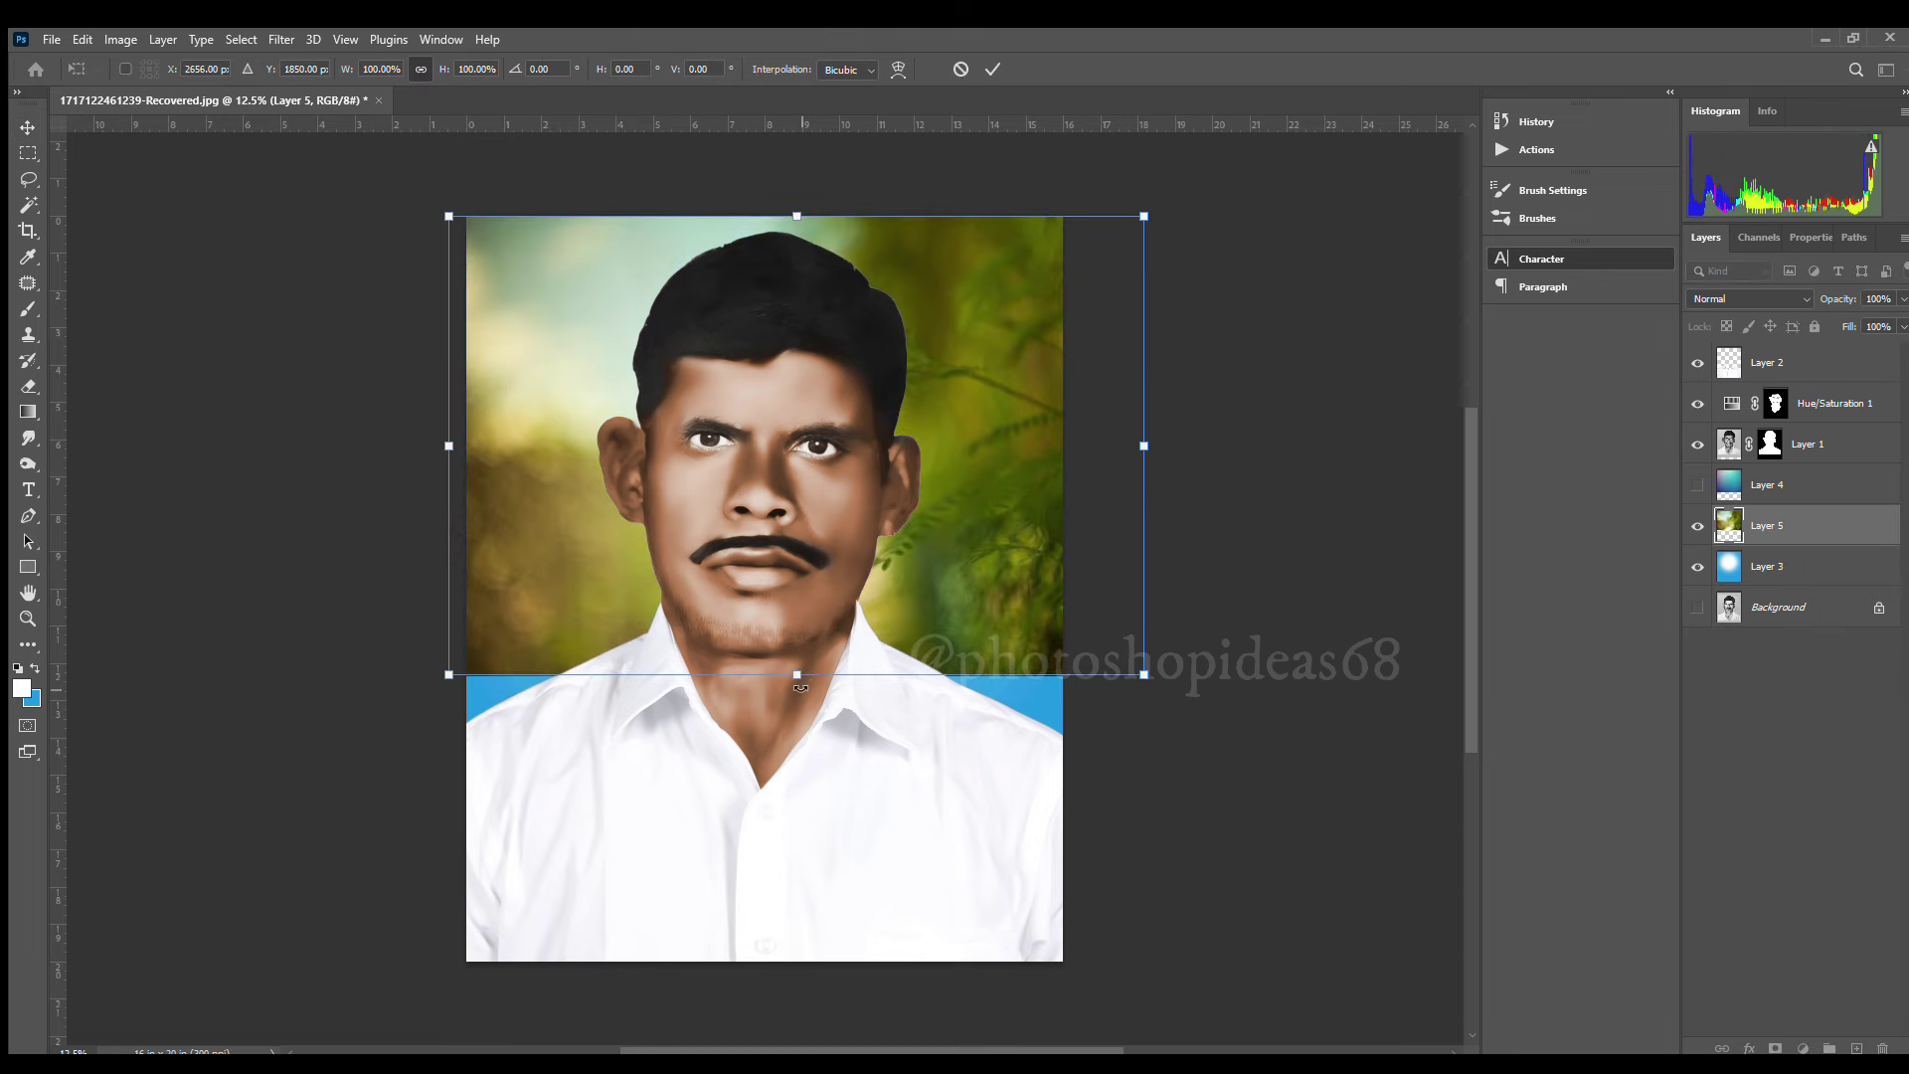
drag(797, 687, 789, 836)
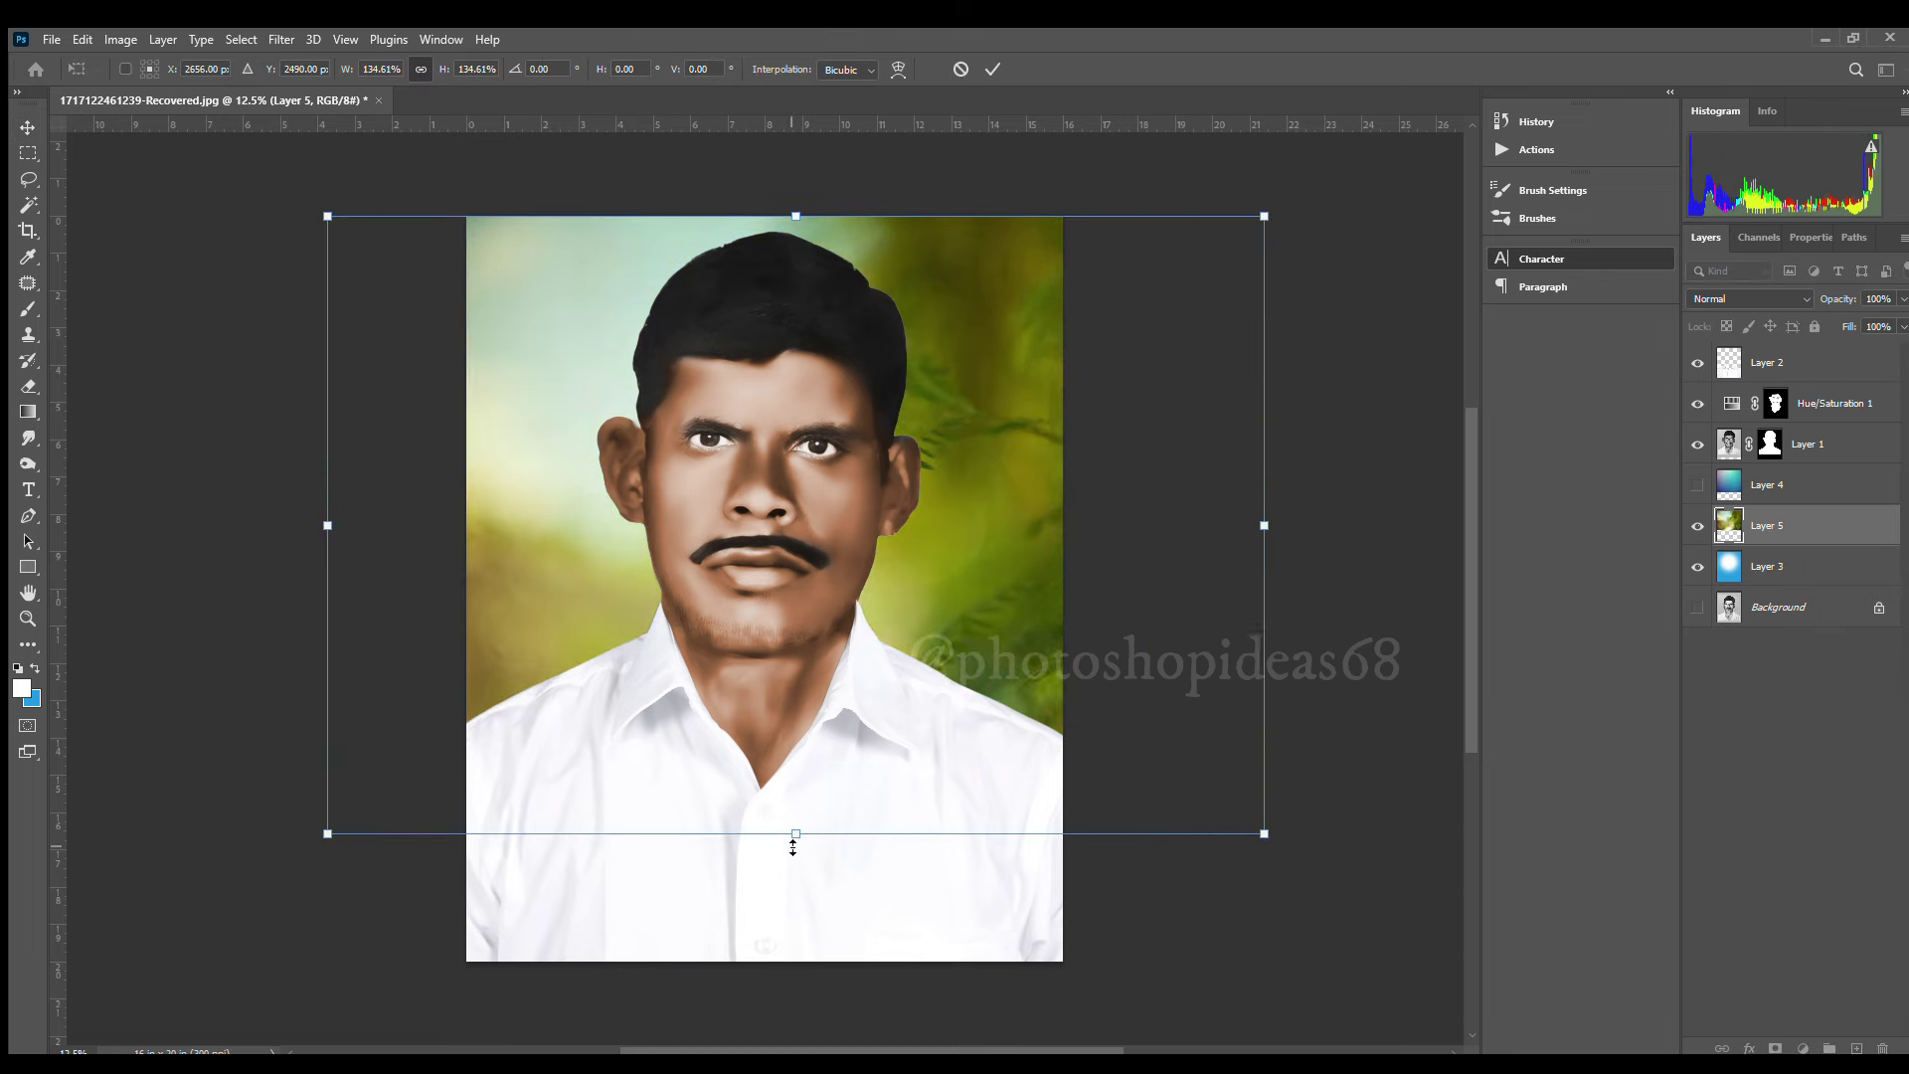
drag(810, 632, 913, 631)
key(Return)
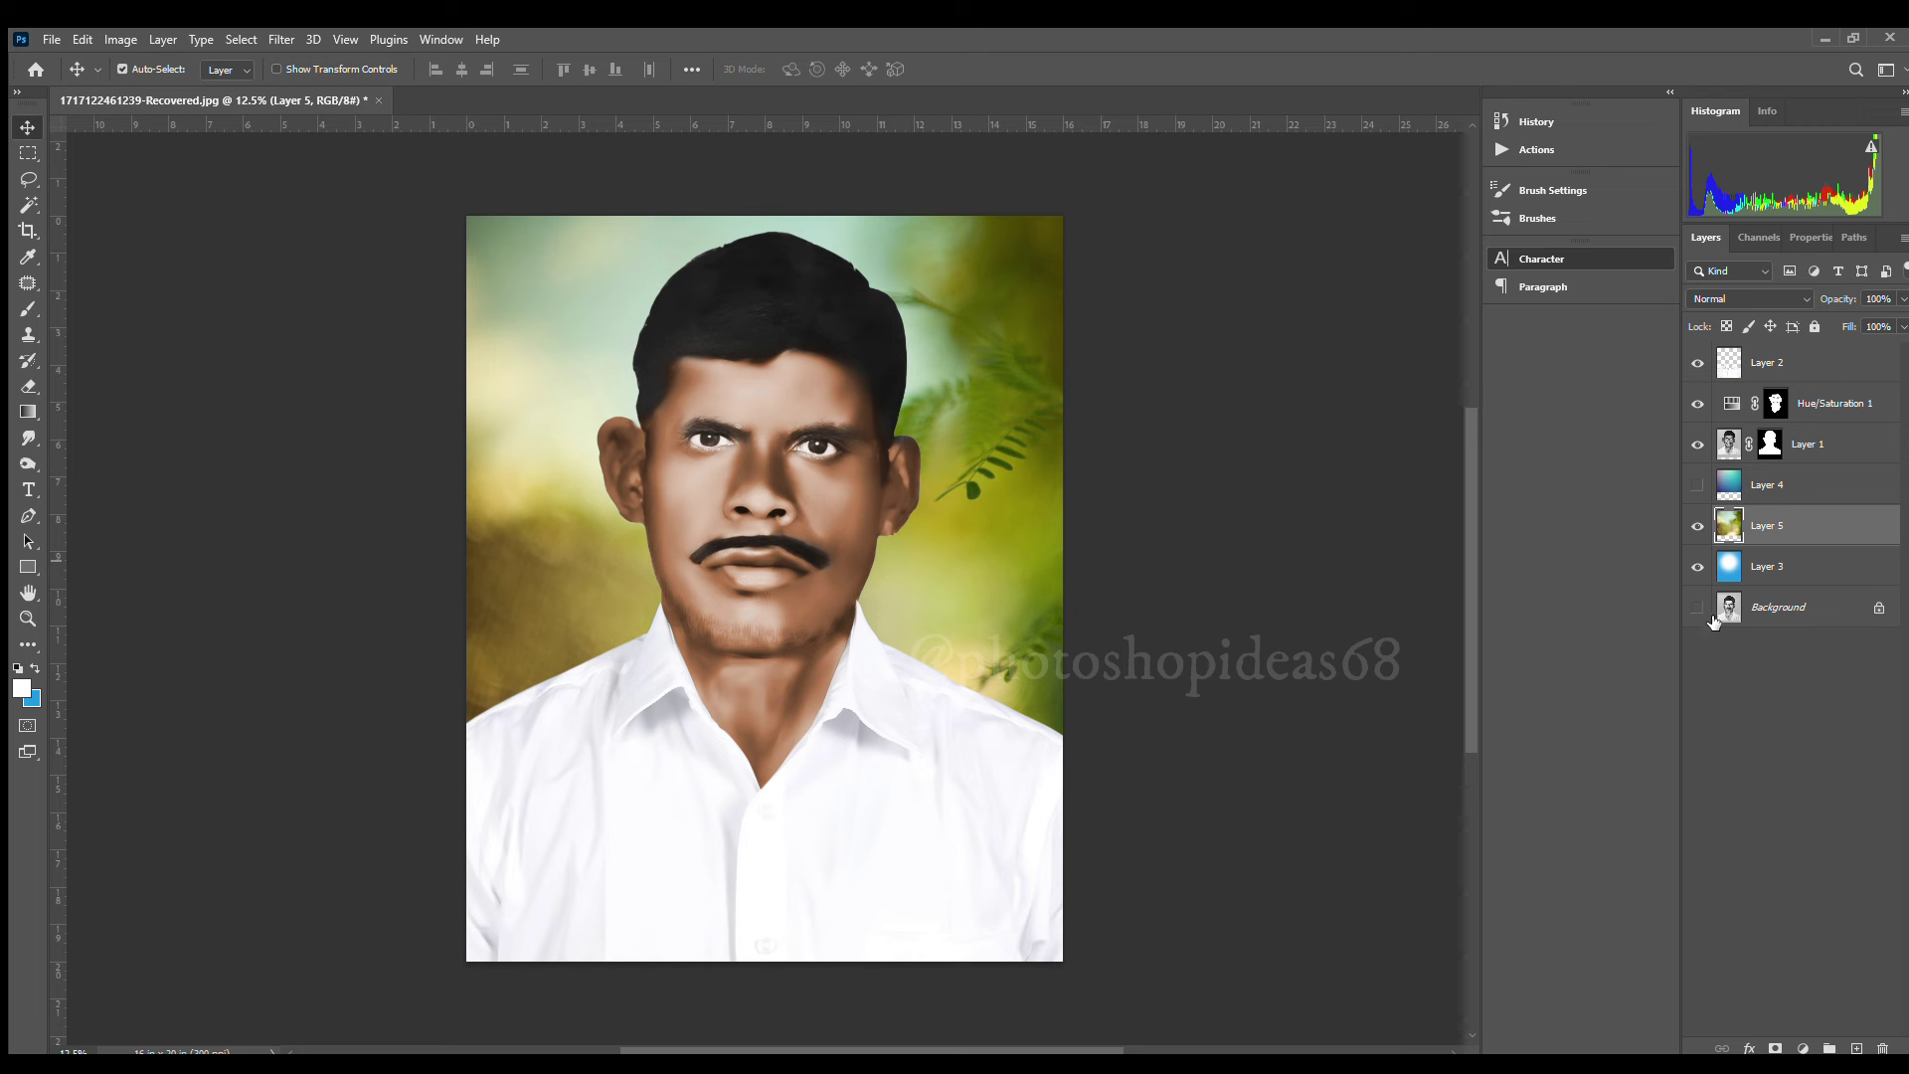
click(1697, 484)
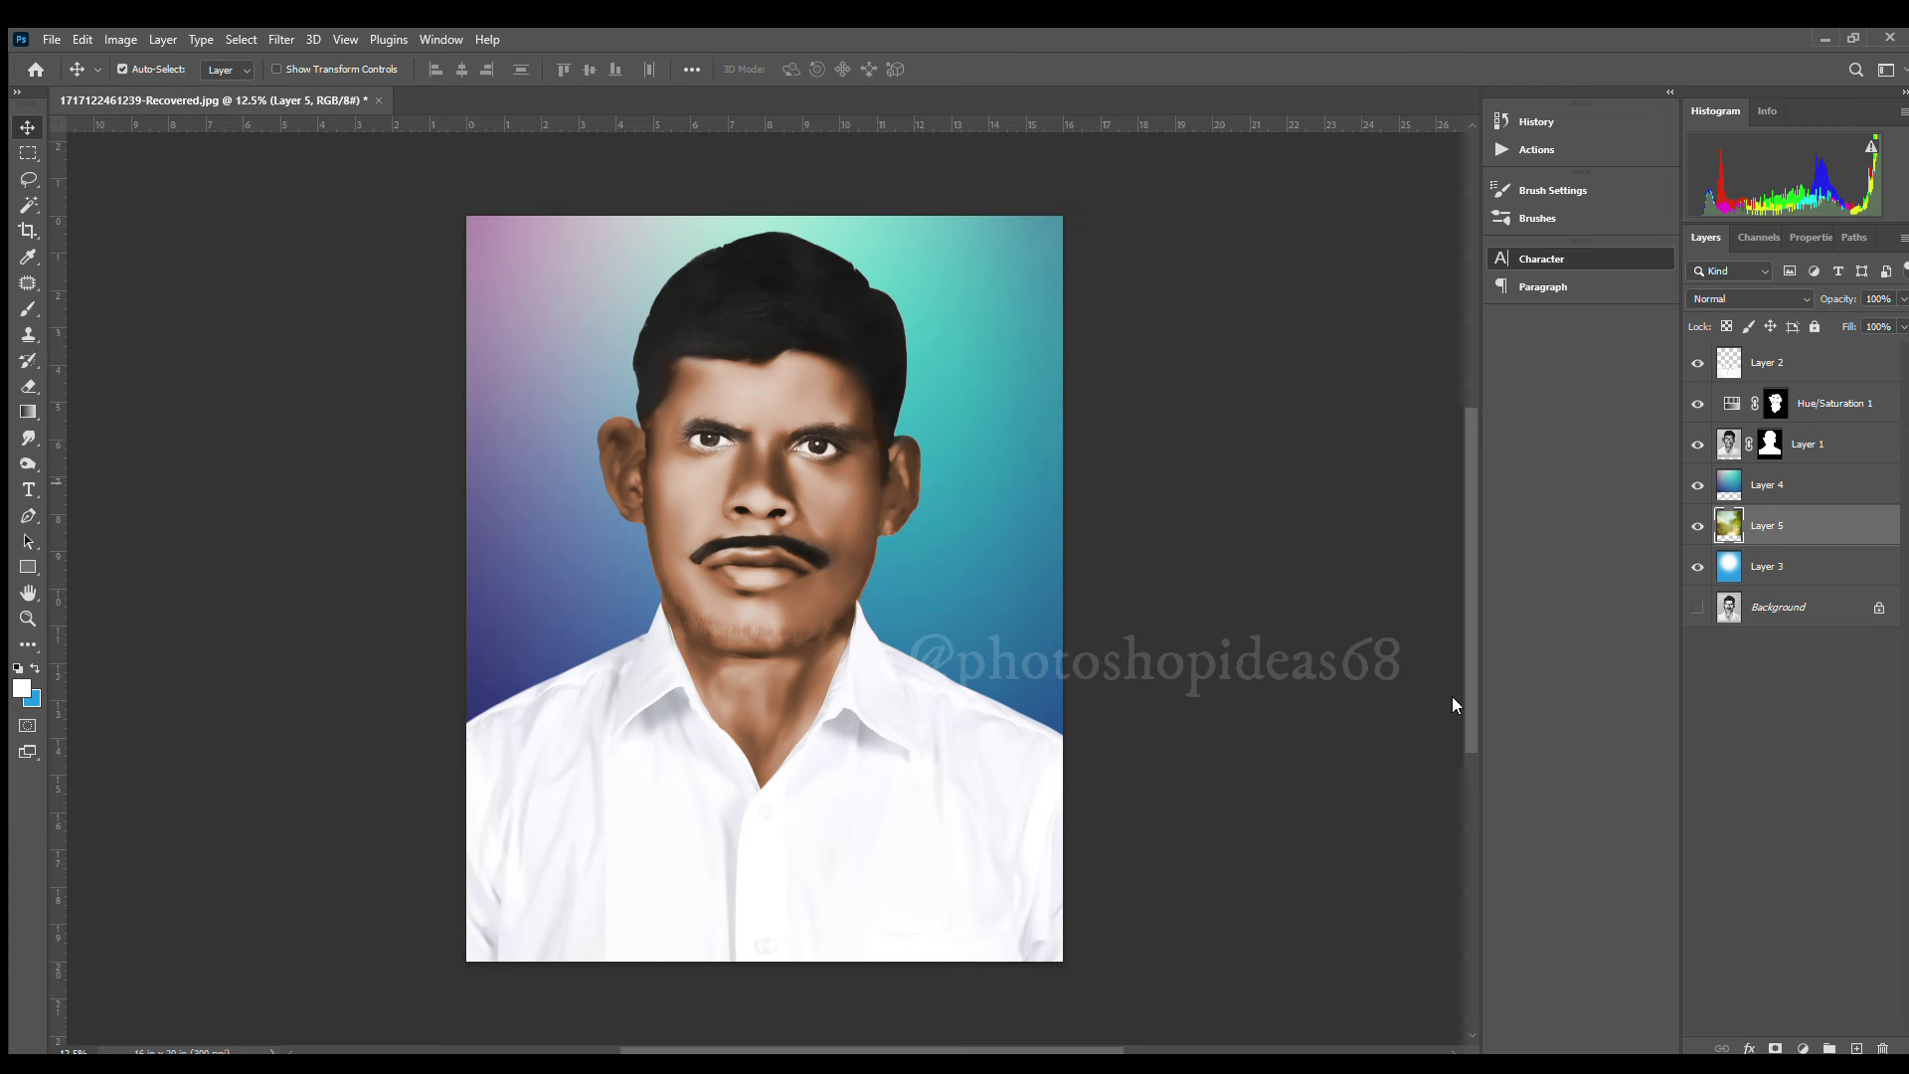
click(1697, 484)
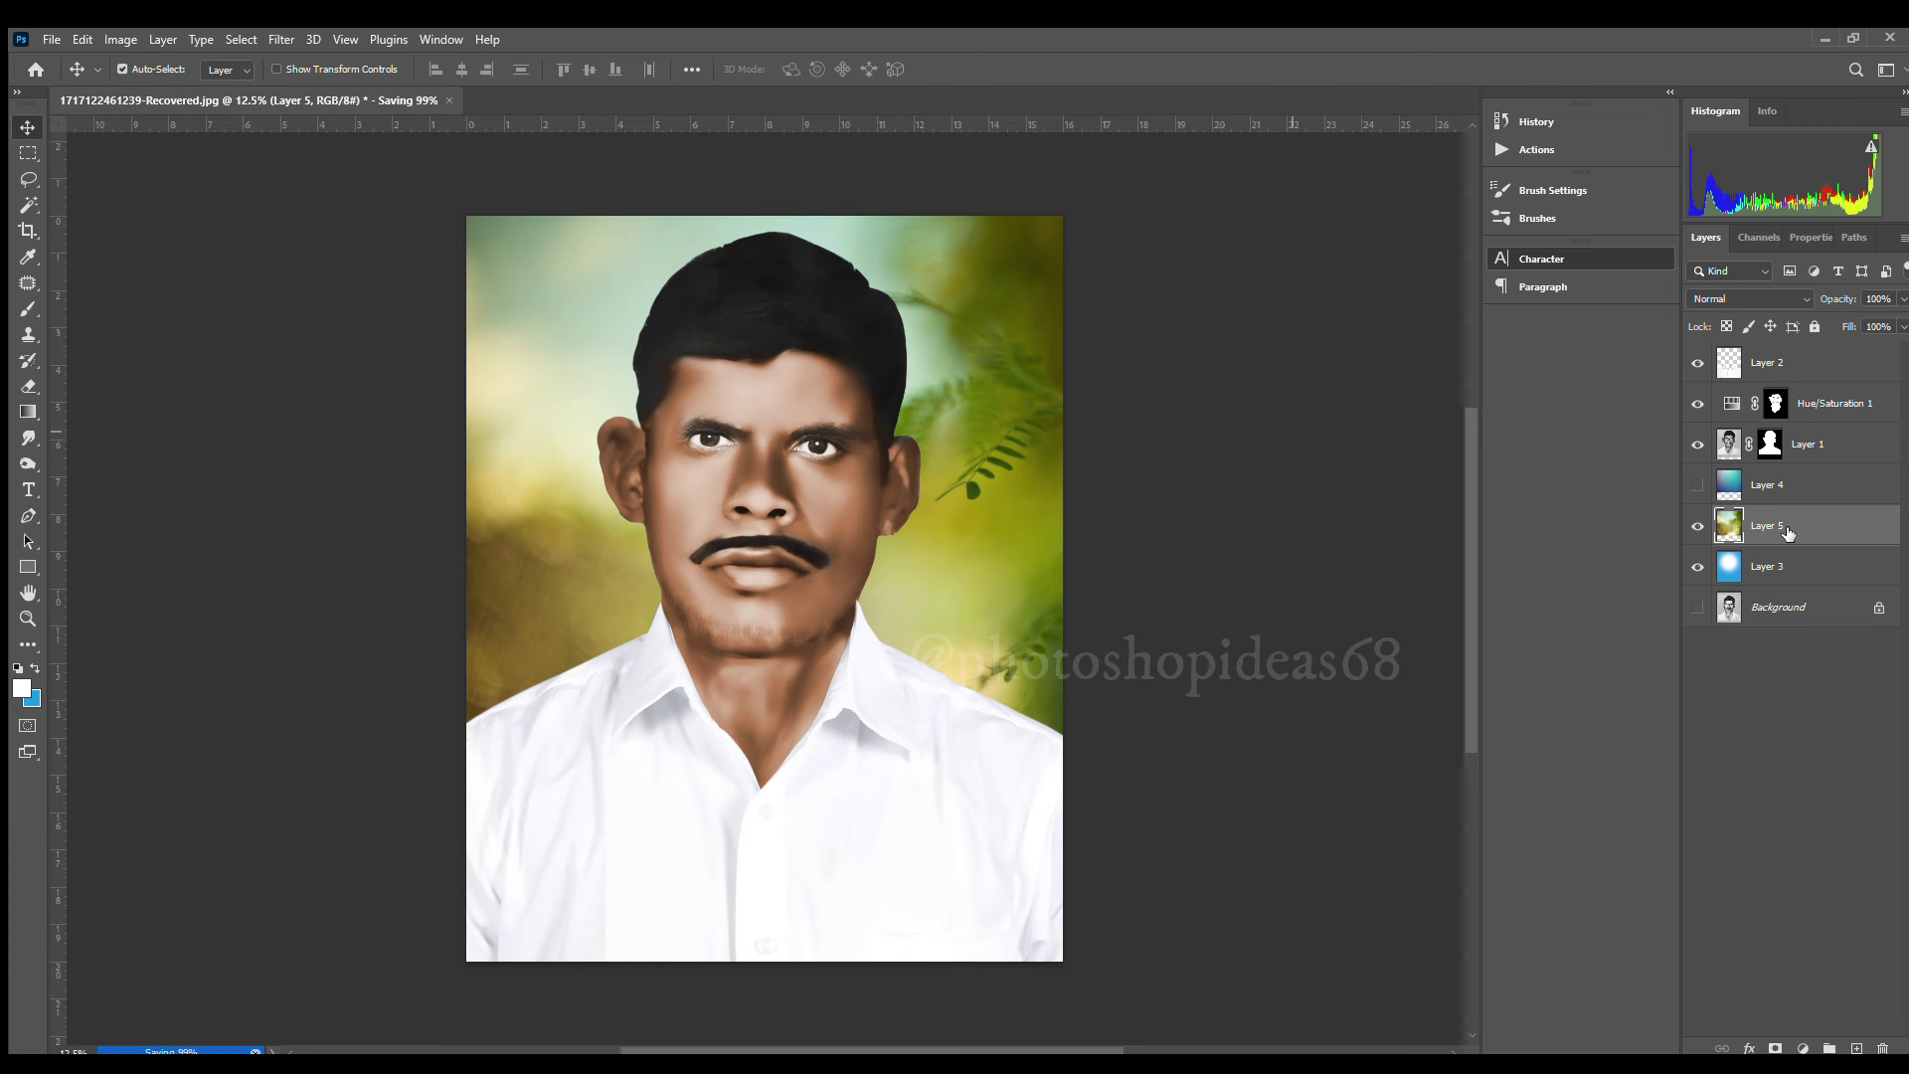
click(1697, 527)
key(ctrl)
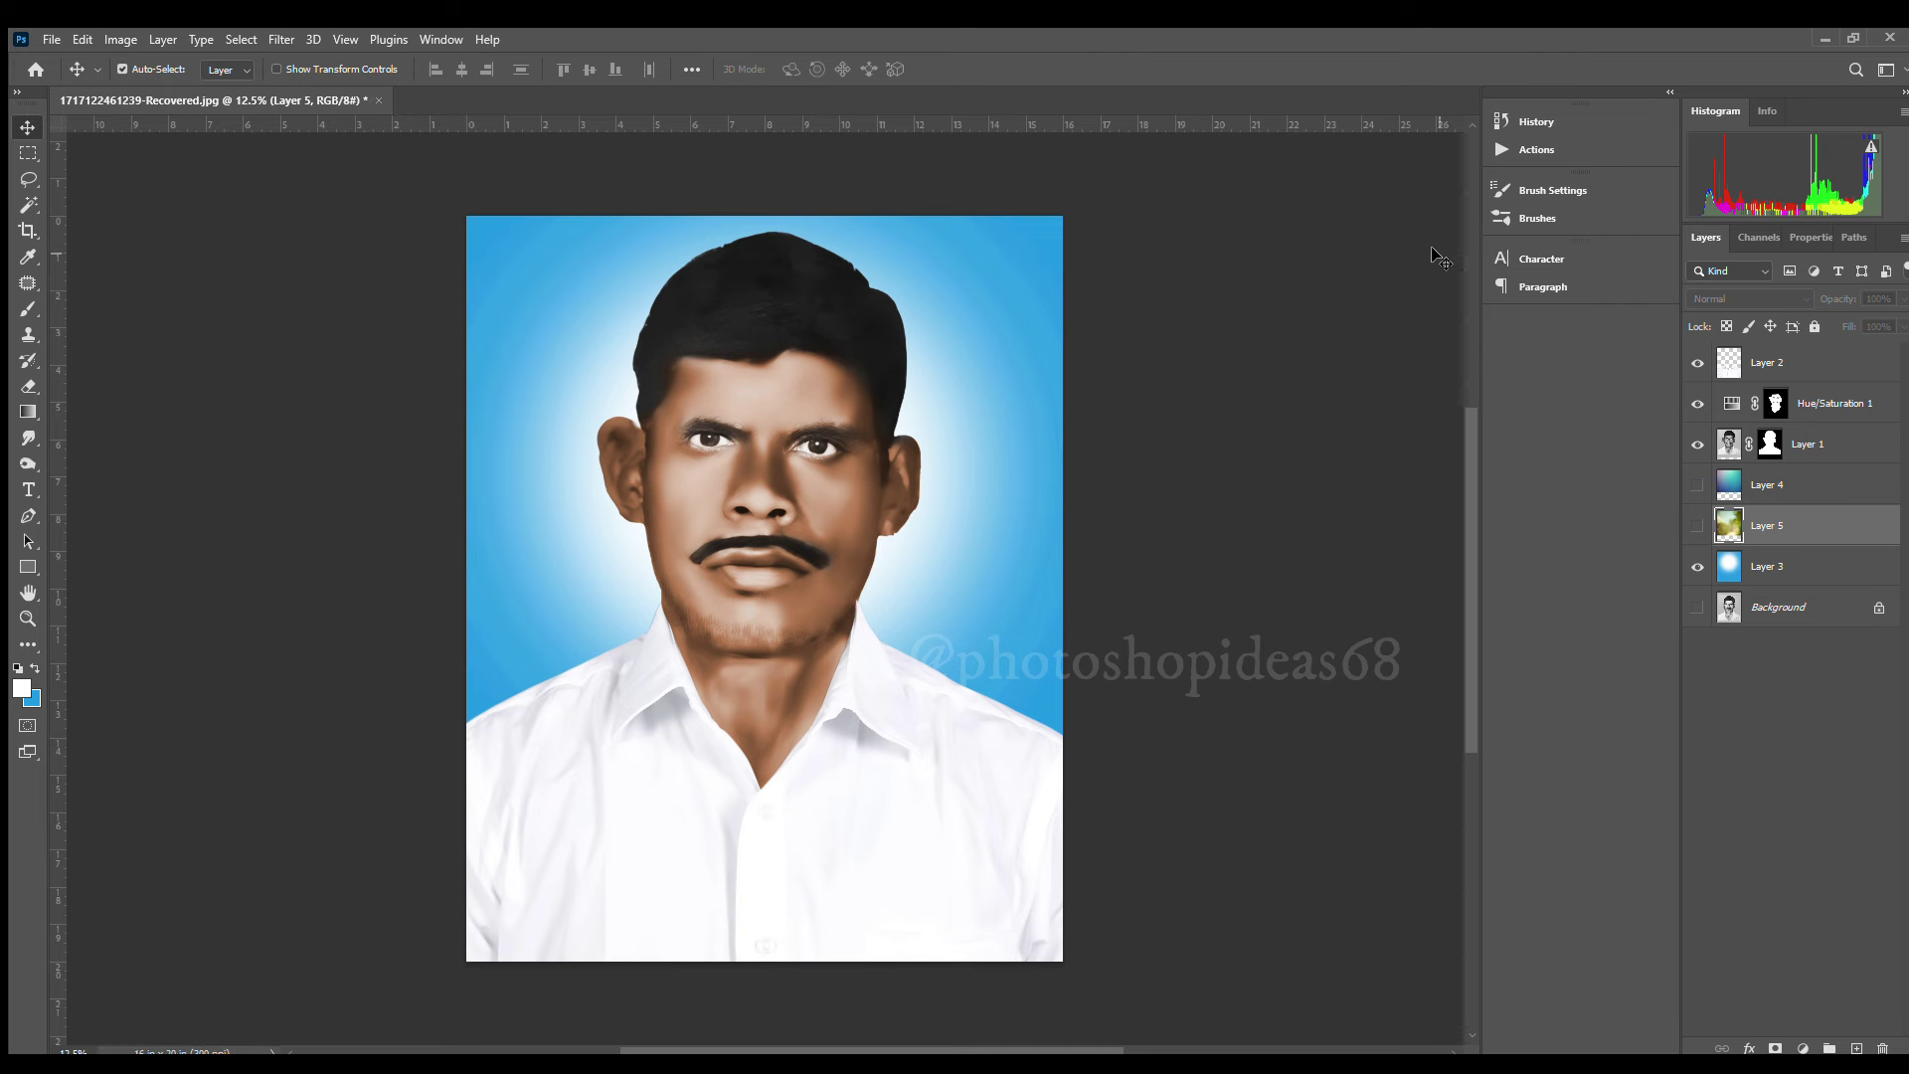
Save the restored blue-background portrait document
drag(746, 772, 1094, 785)
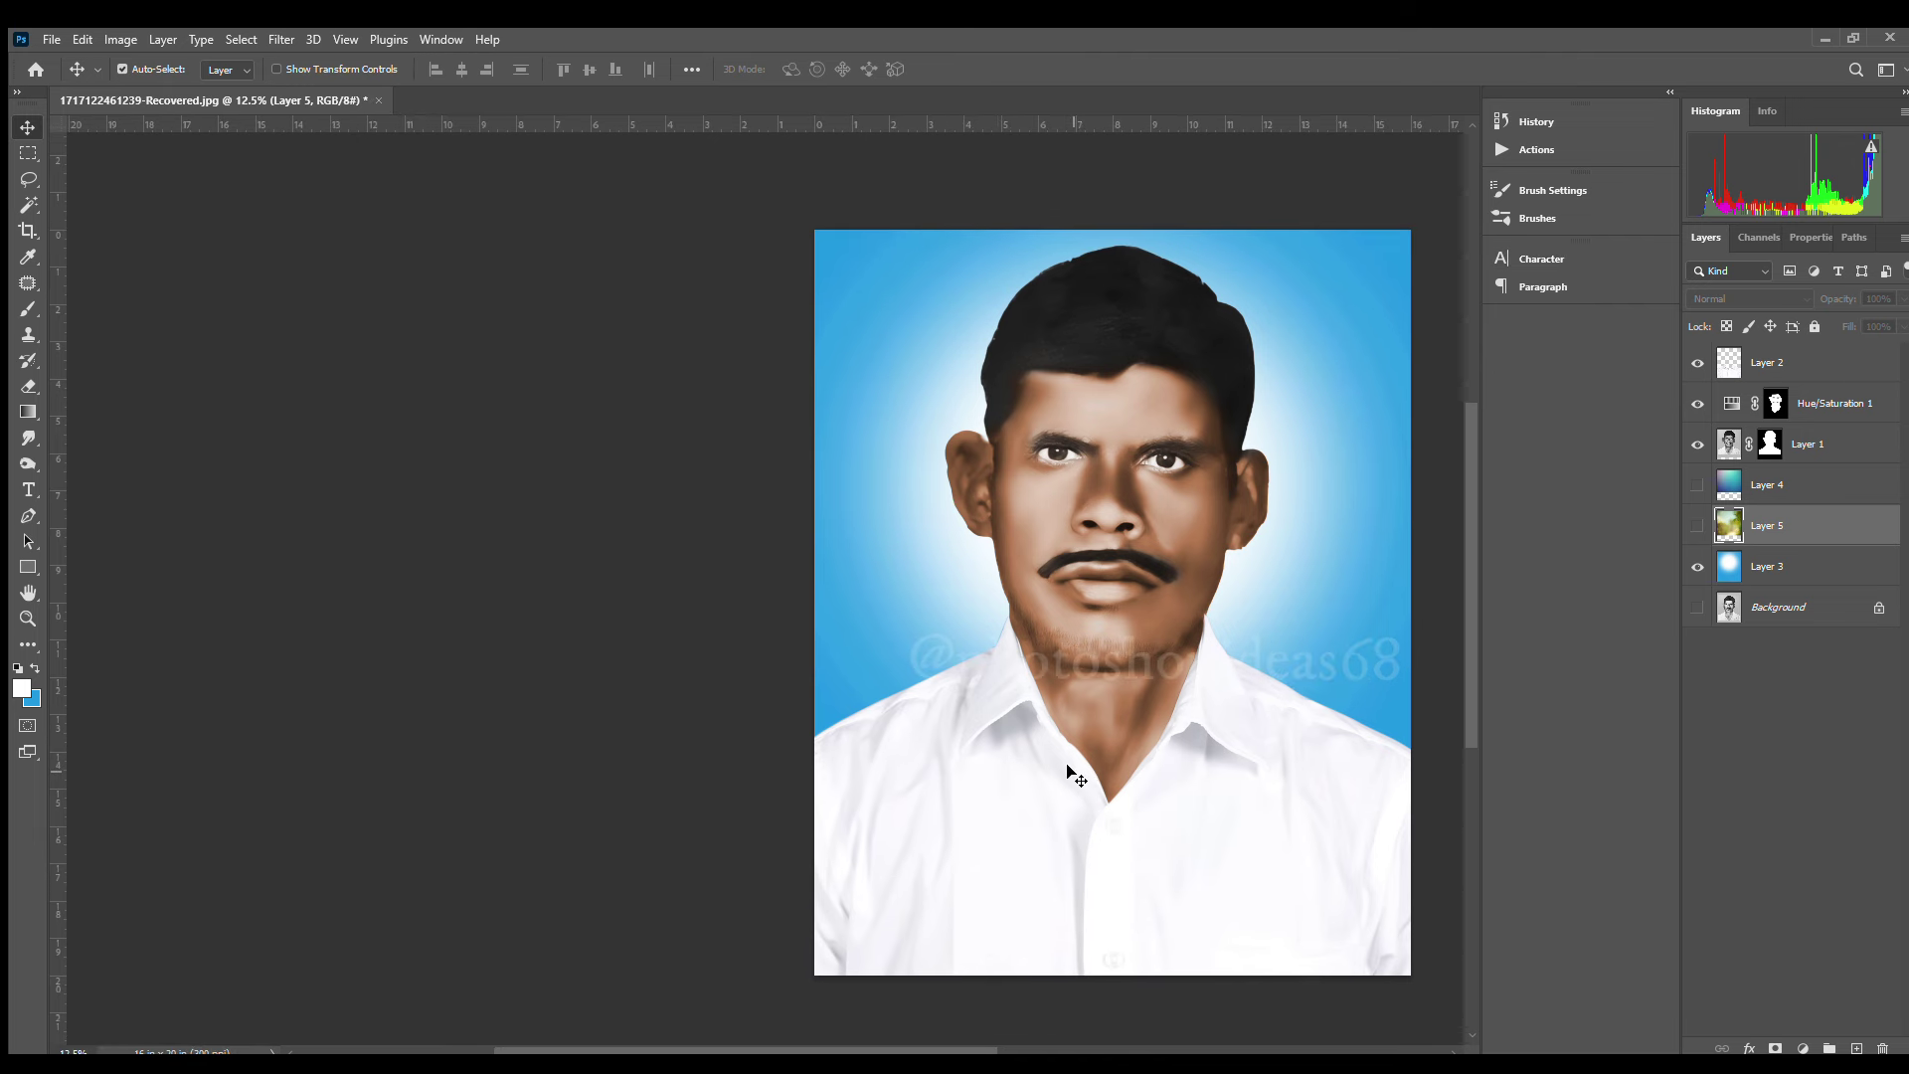
key(ctrl)
key(ctrl+s)
Merge the visible layers and paste the portrait into a new wide white document
click(1799, 447)
key(ctrl+shift+e)
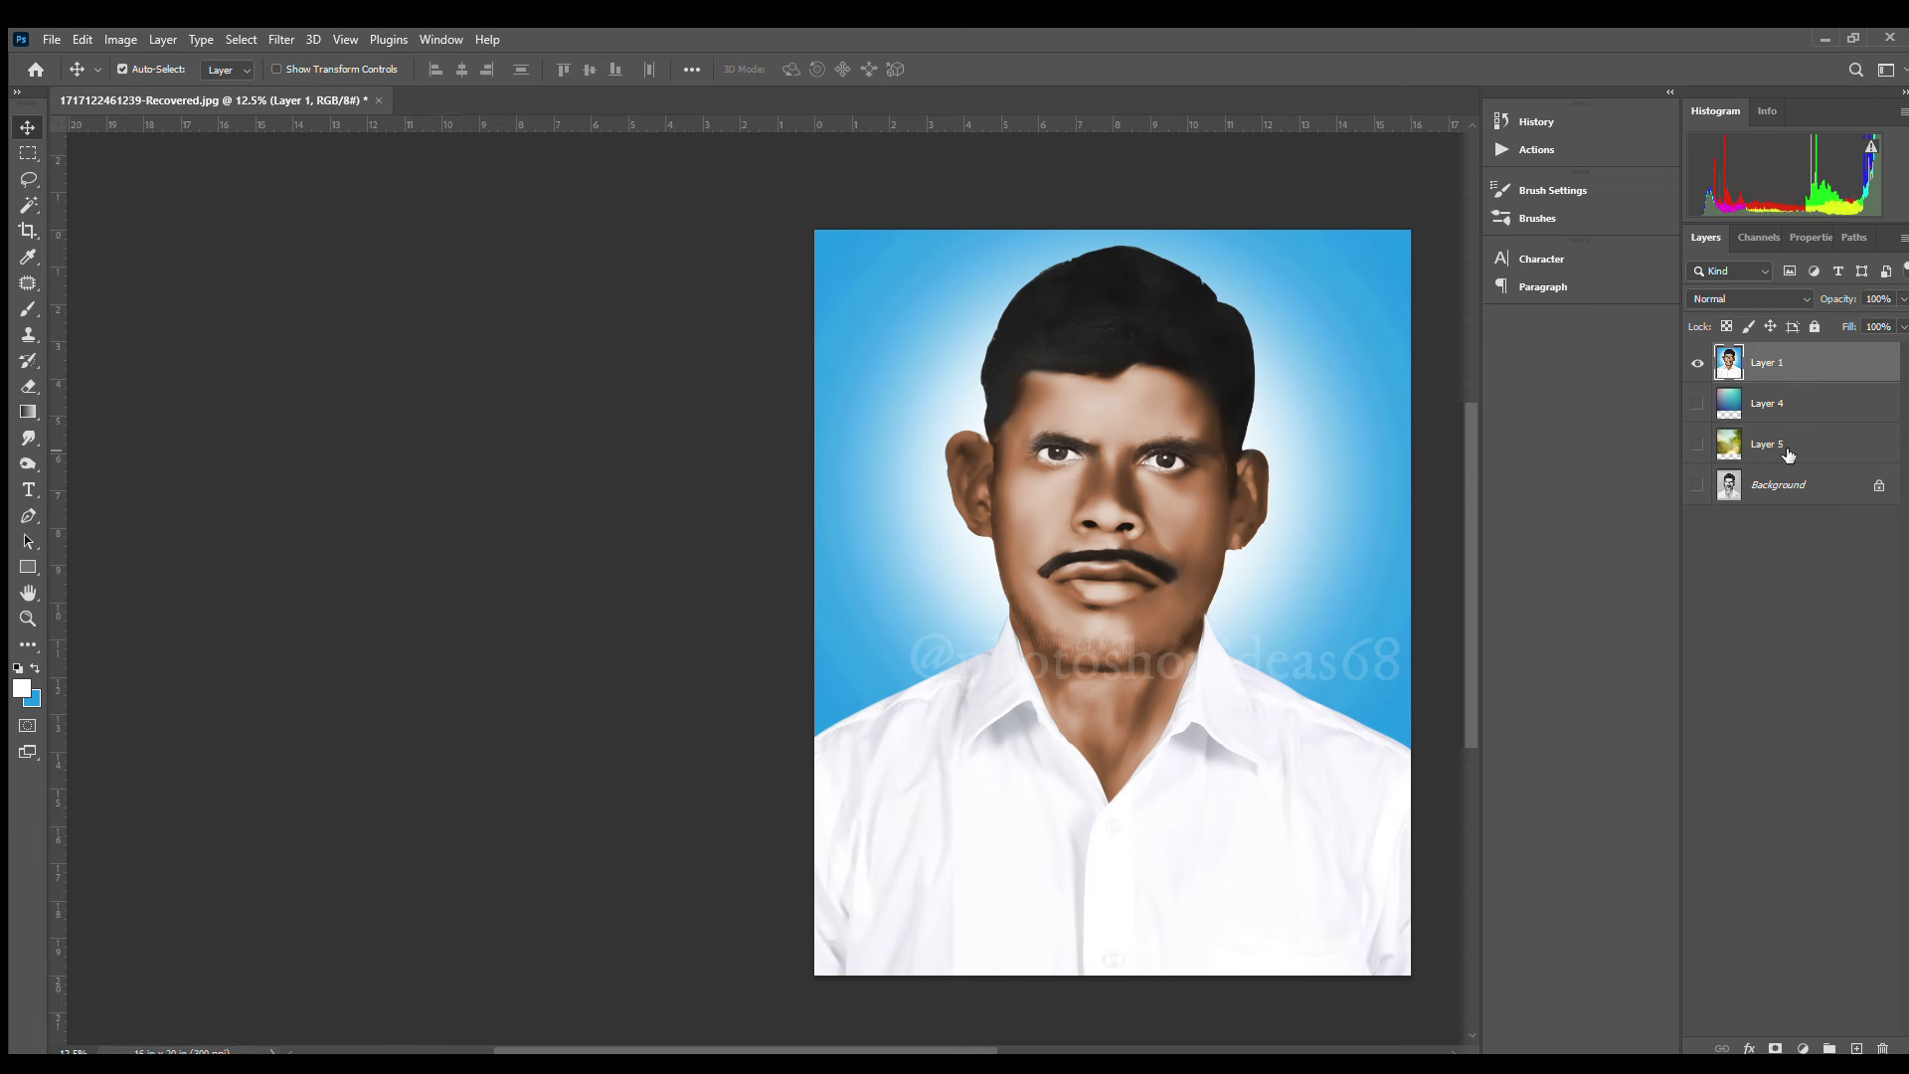
key(ctrl+a)
key(ctrl)
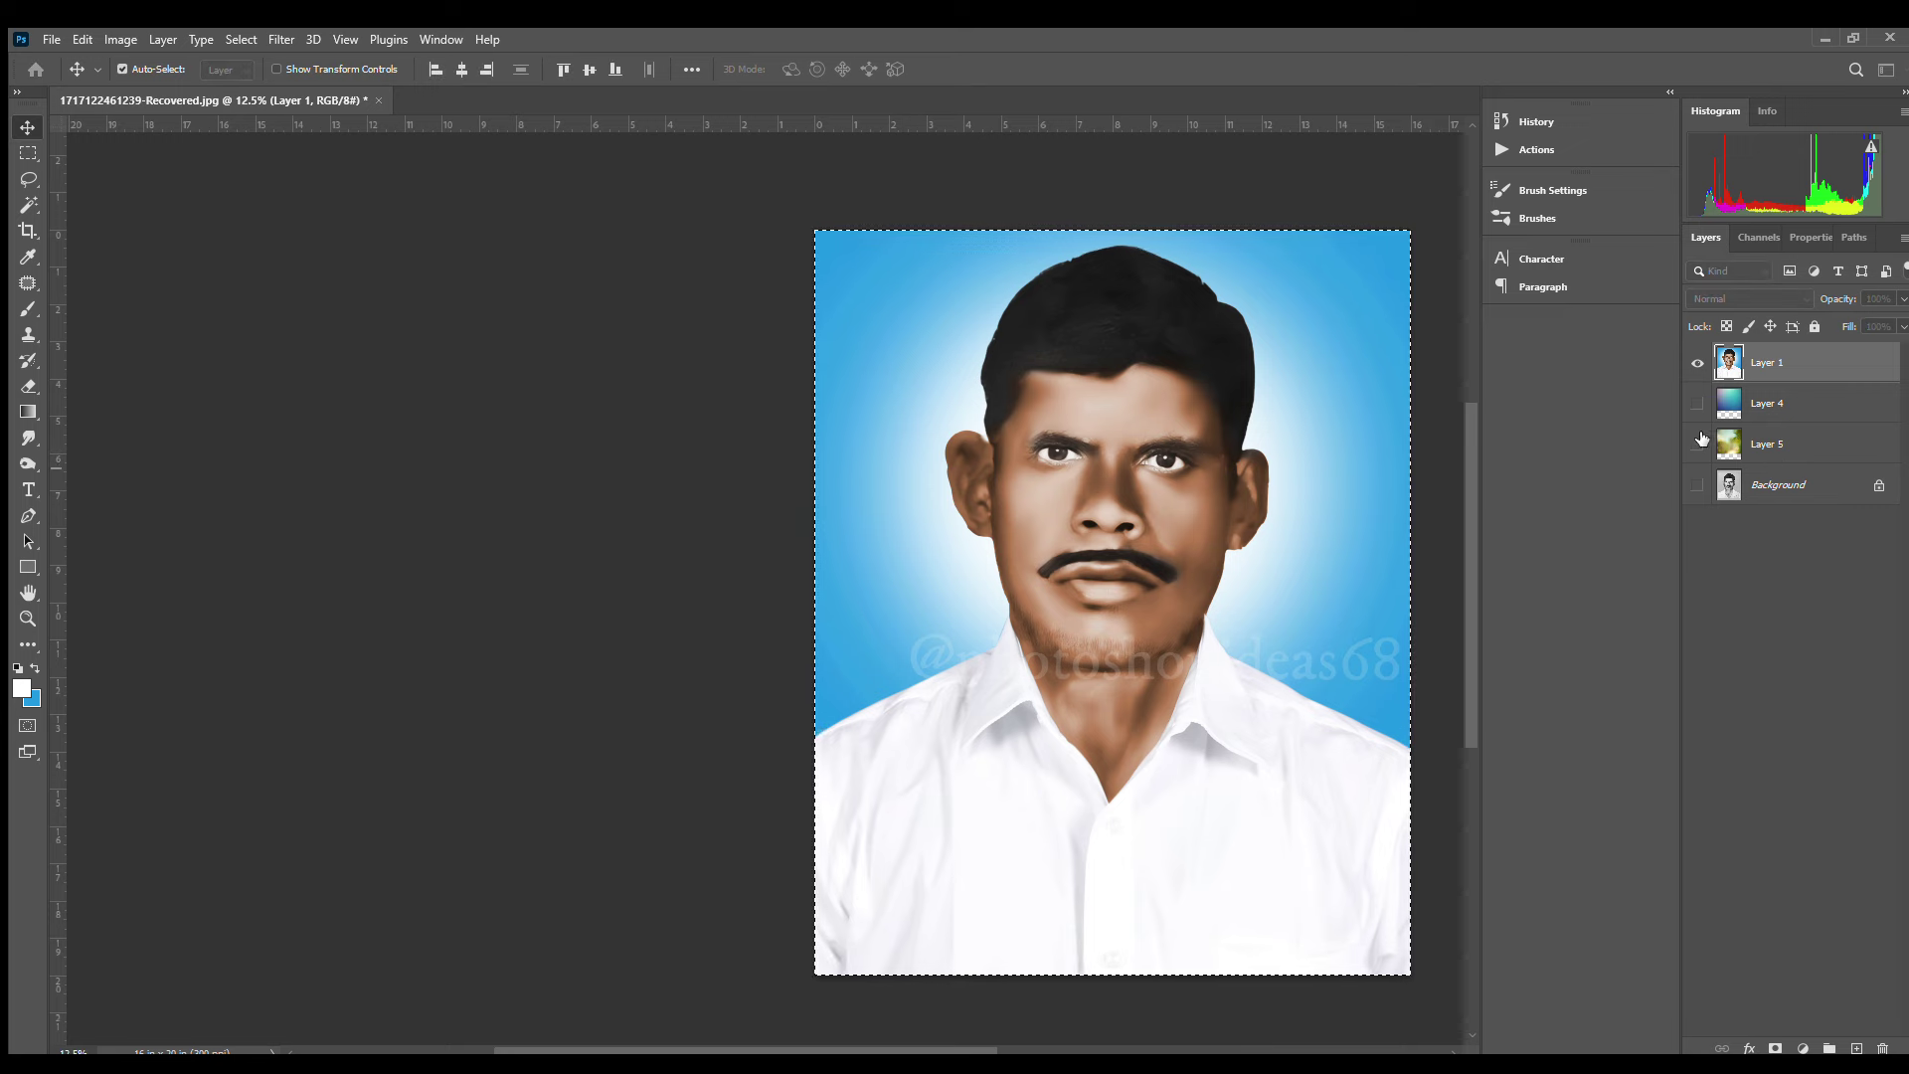
key(ctrl+n)
key(ctrl+v)
key(ctrl+t)
Scale the pasted portrait down and place it on the right half of the canvas
mouse_move(1169, 200)
mouse_down()
mouse_move(1160, 499)
mouse_move(1258, 473)
mouse_up()
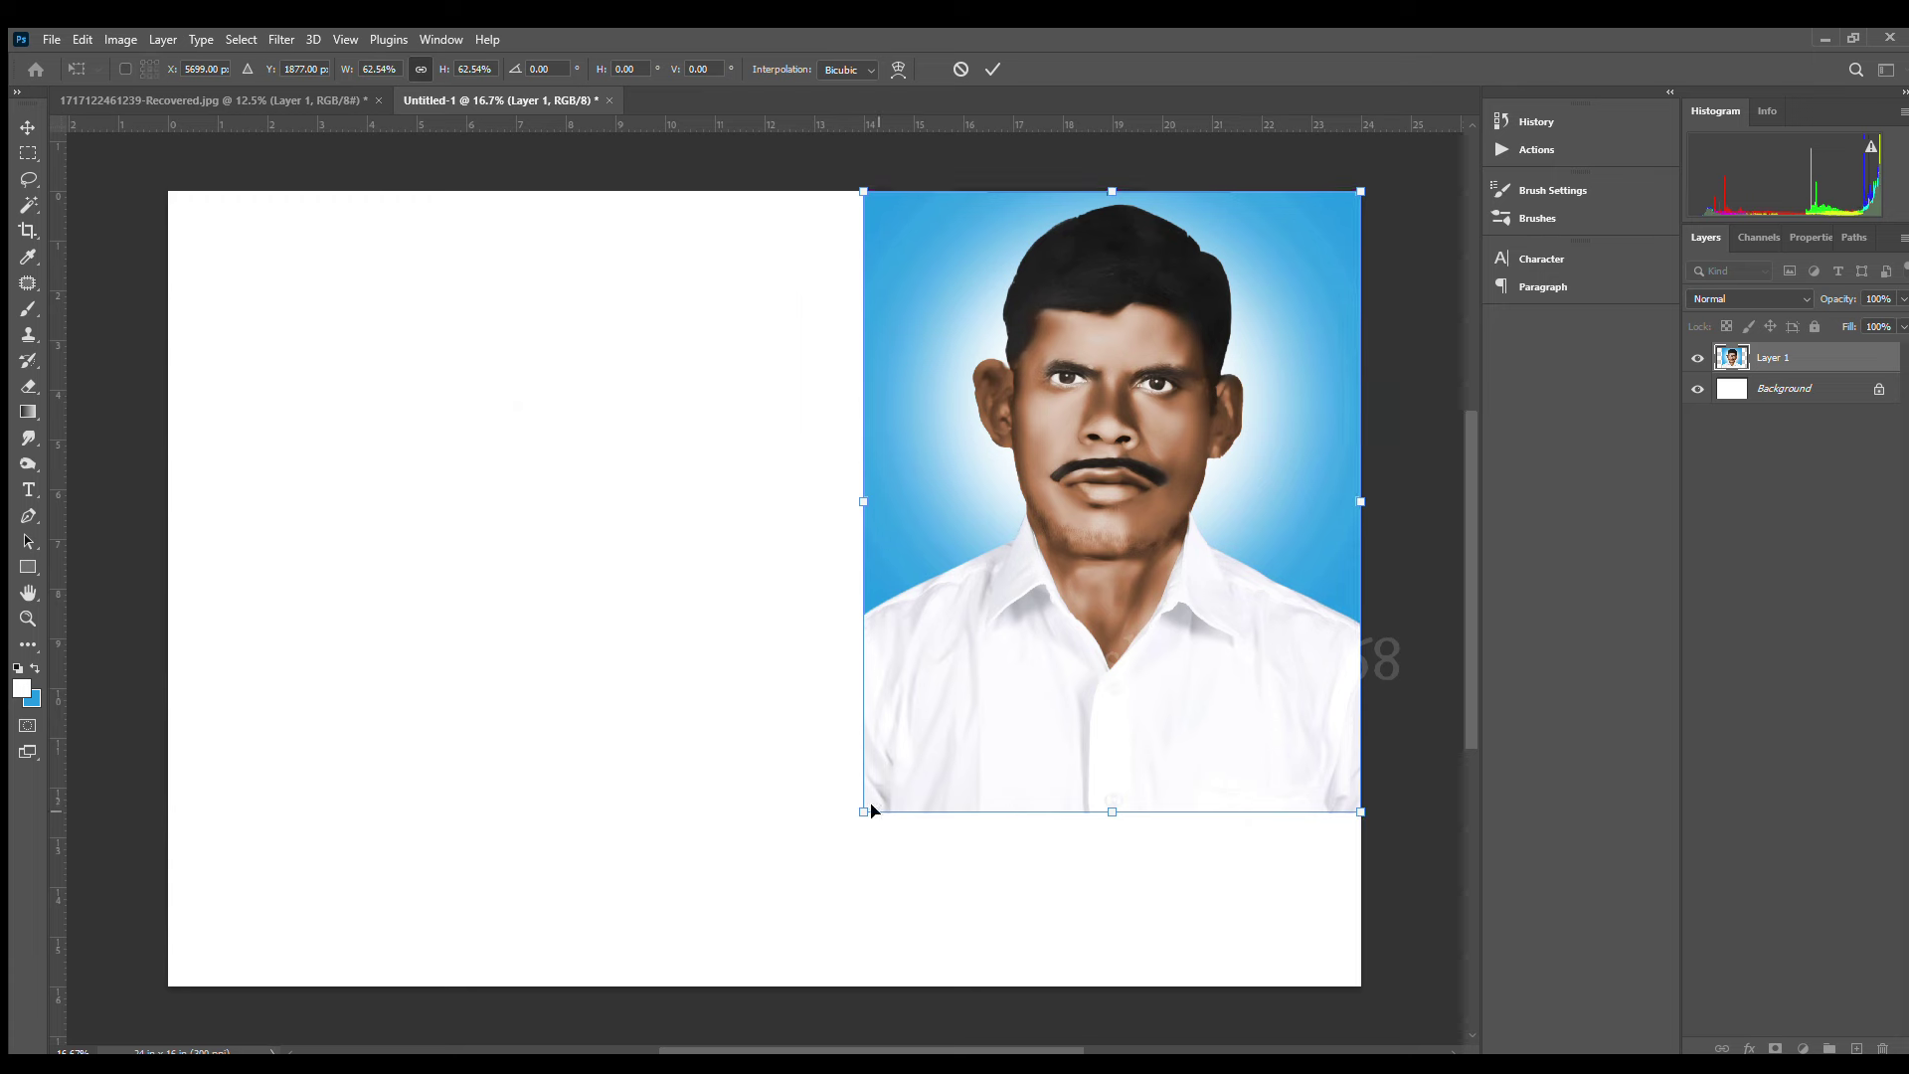
drag(870, 802, 783, 1006)
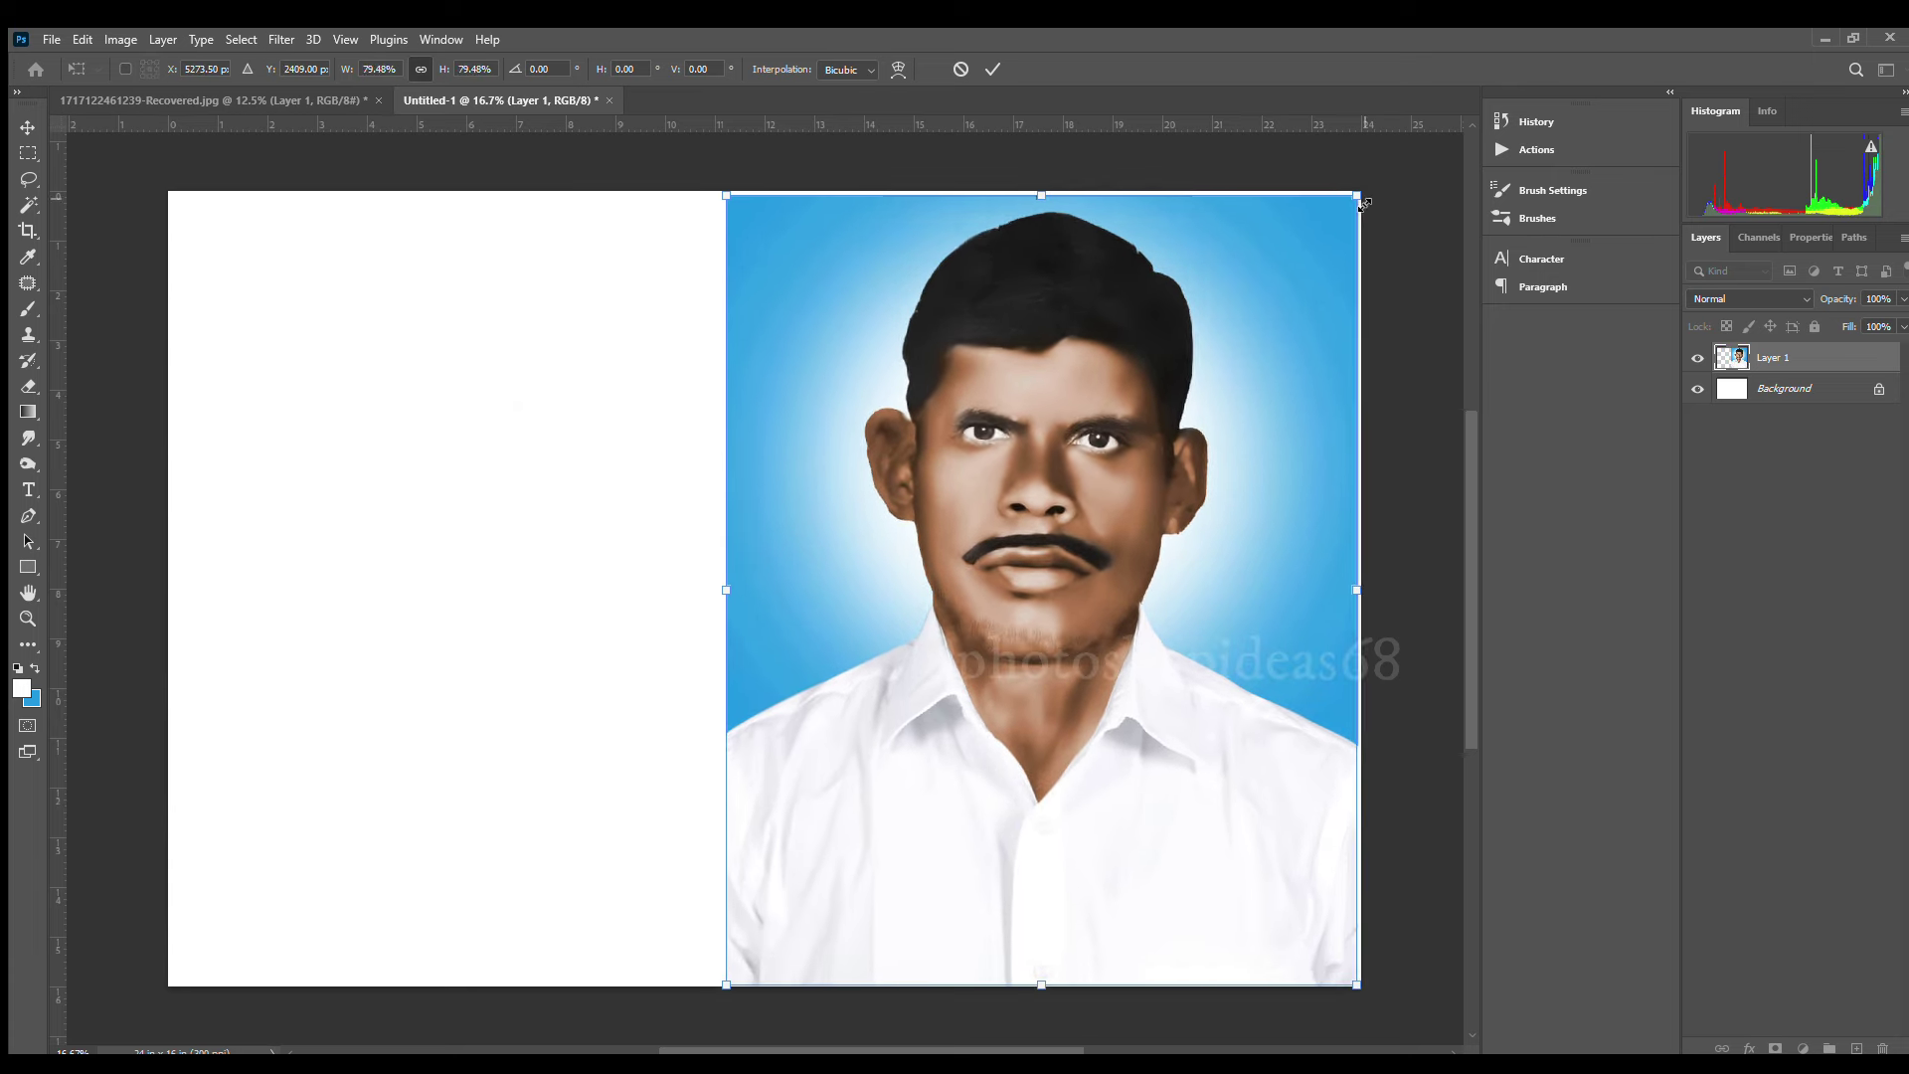
drag(1360, 191, 1308, 255)
key(Return)
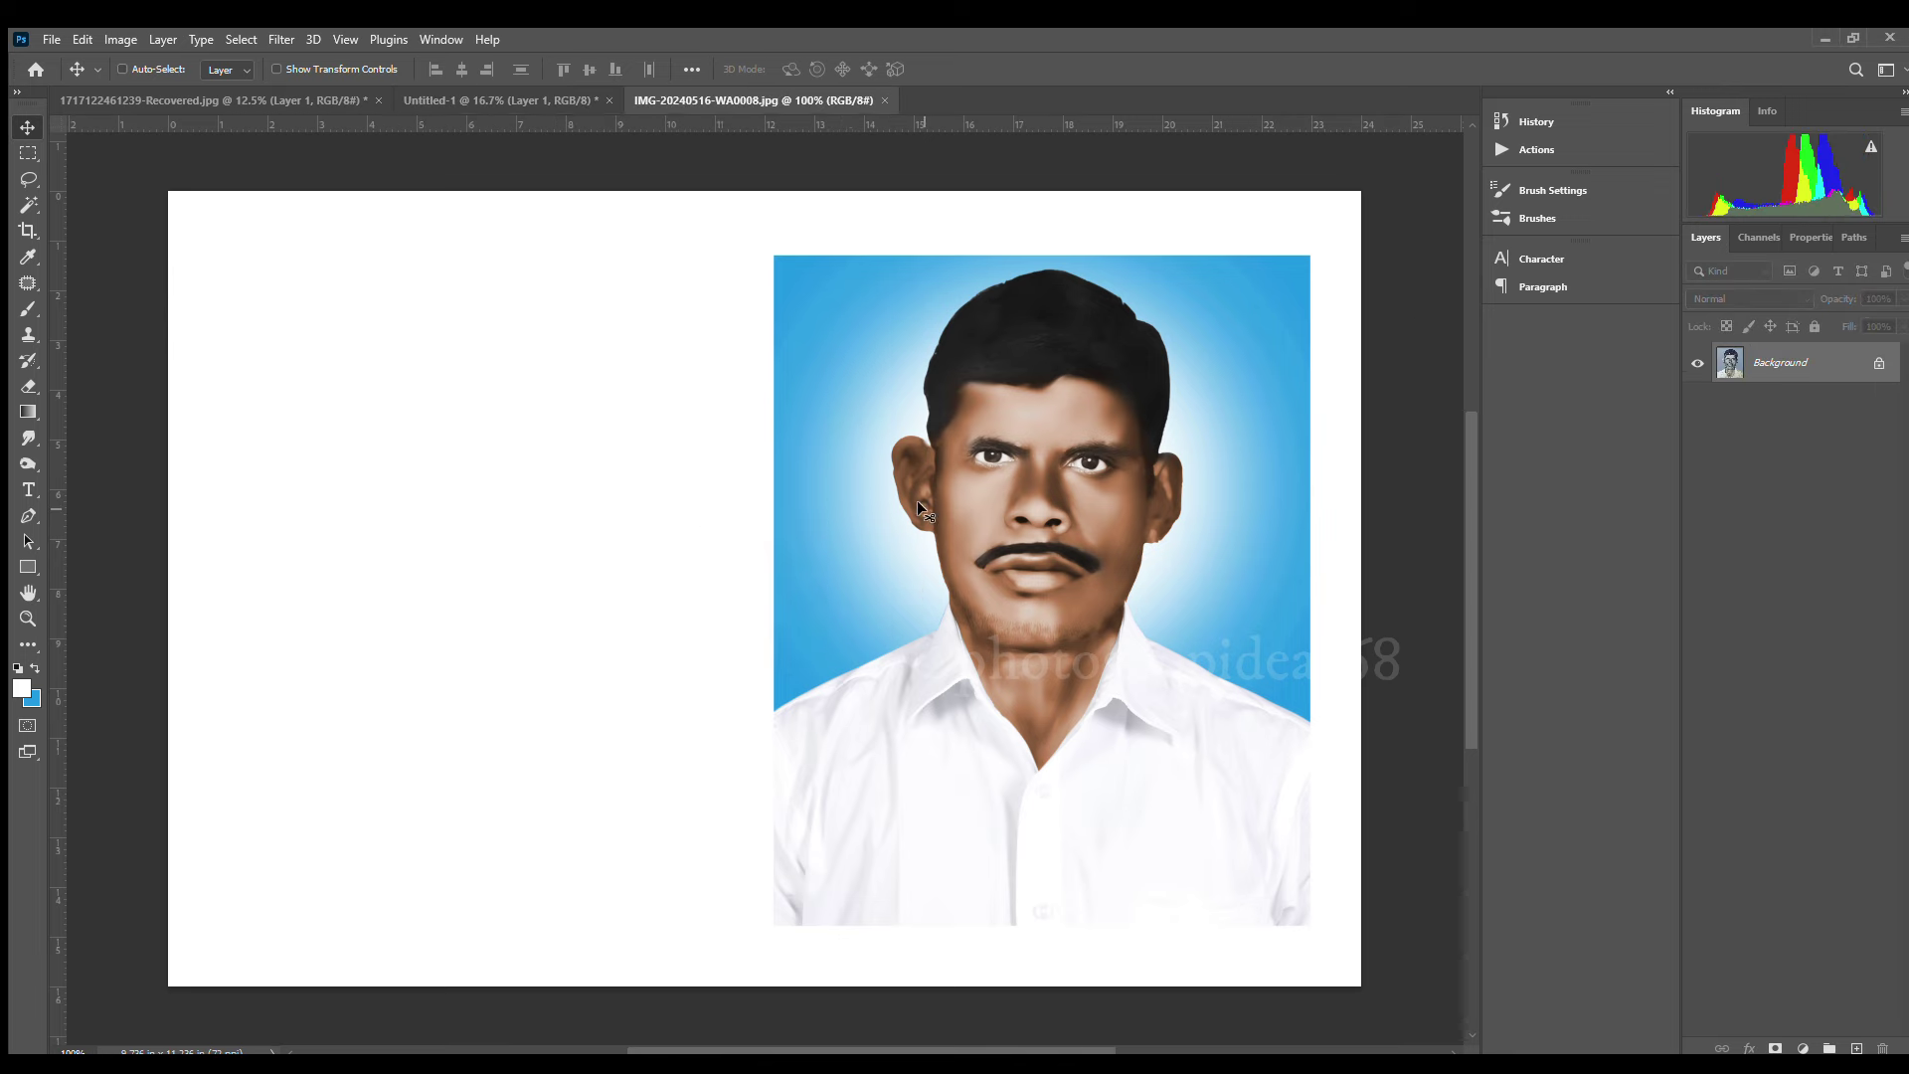
Bring in the damaged original photo and scale it on the left side
mouse_move(475, 478)
mouse_down()
mouse_move(761, 586)
mouse_move(234, 260)
mouse_move(238, 289)
mouse_up()
drag(320, 388, 748, 986)
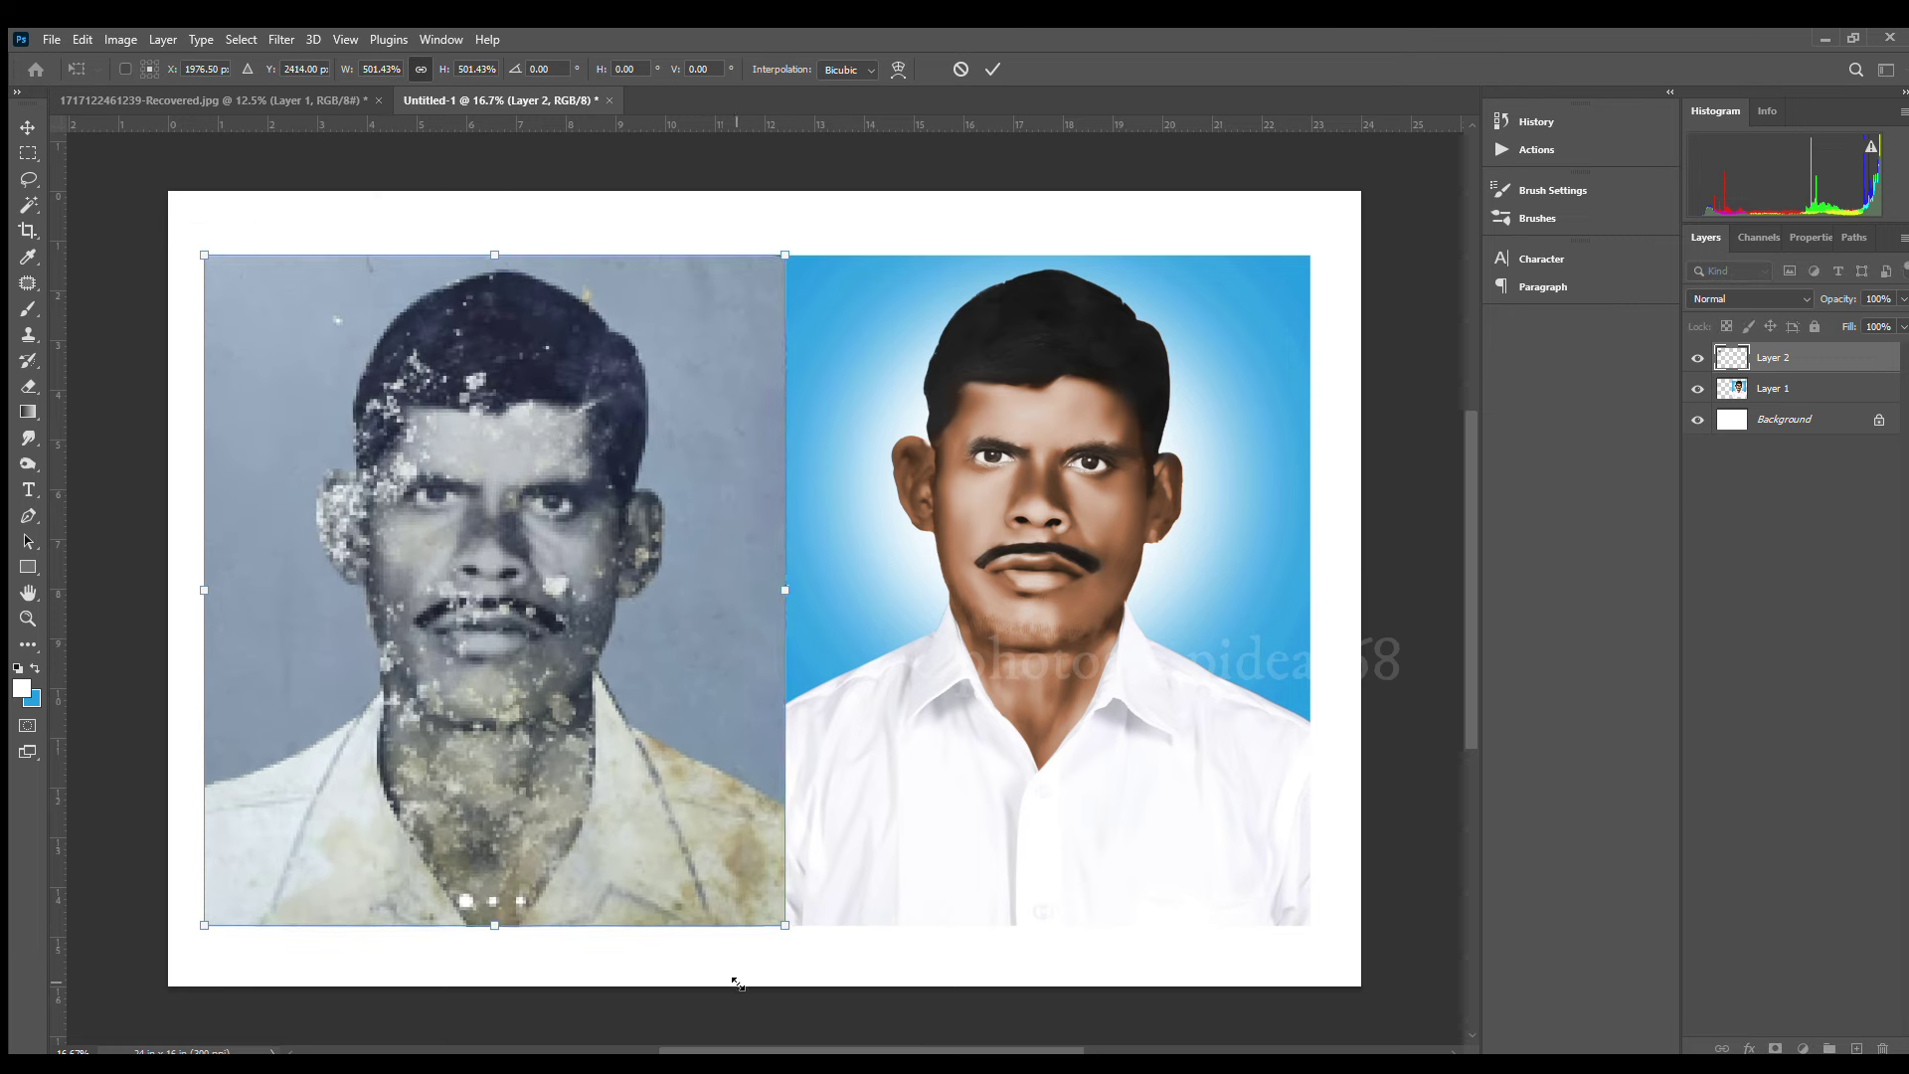
key(Return)
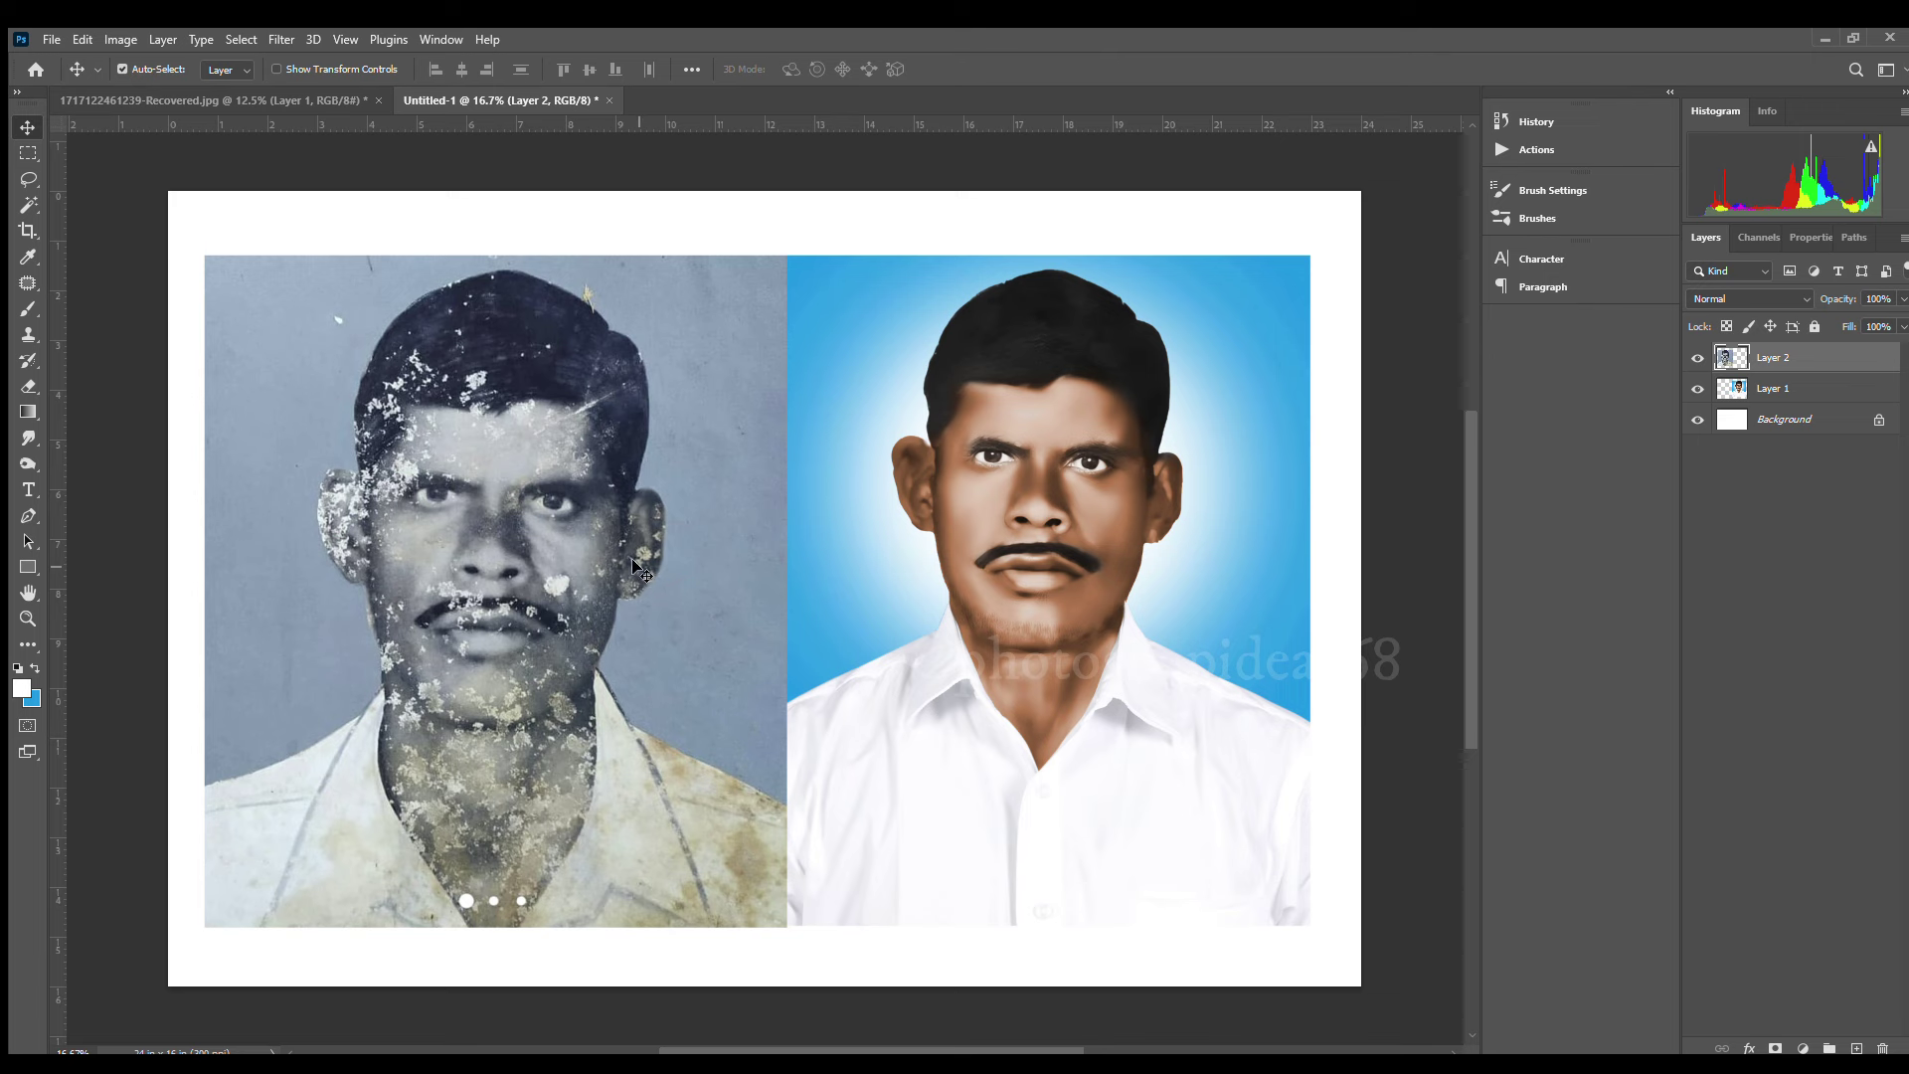
drag(670, 568, 657, 565)
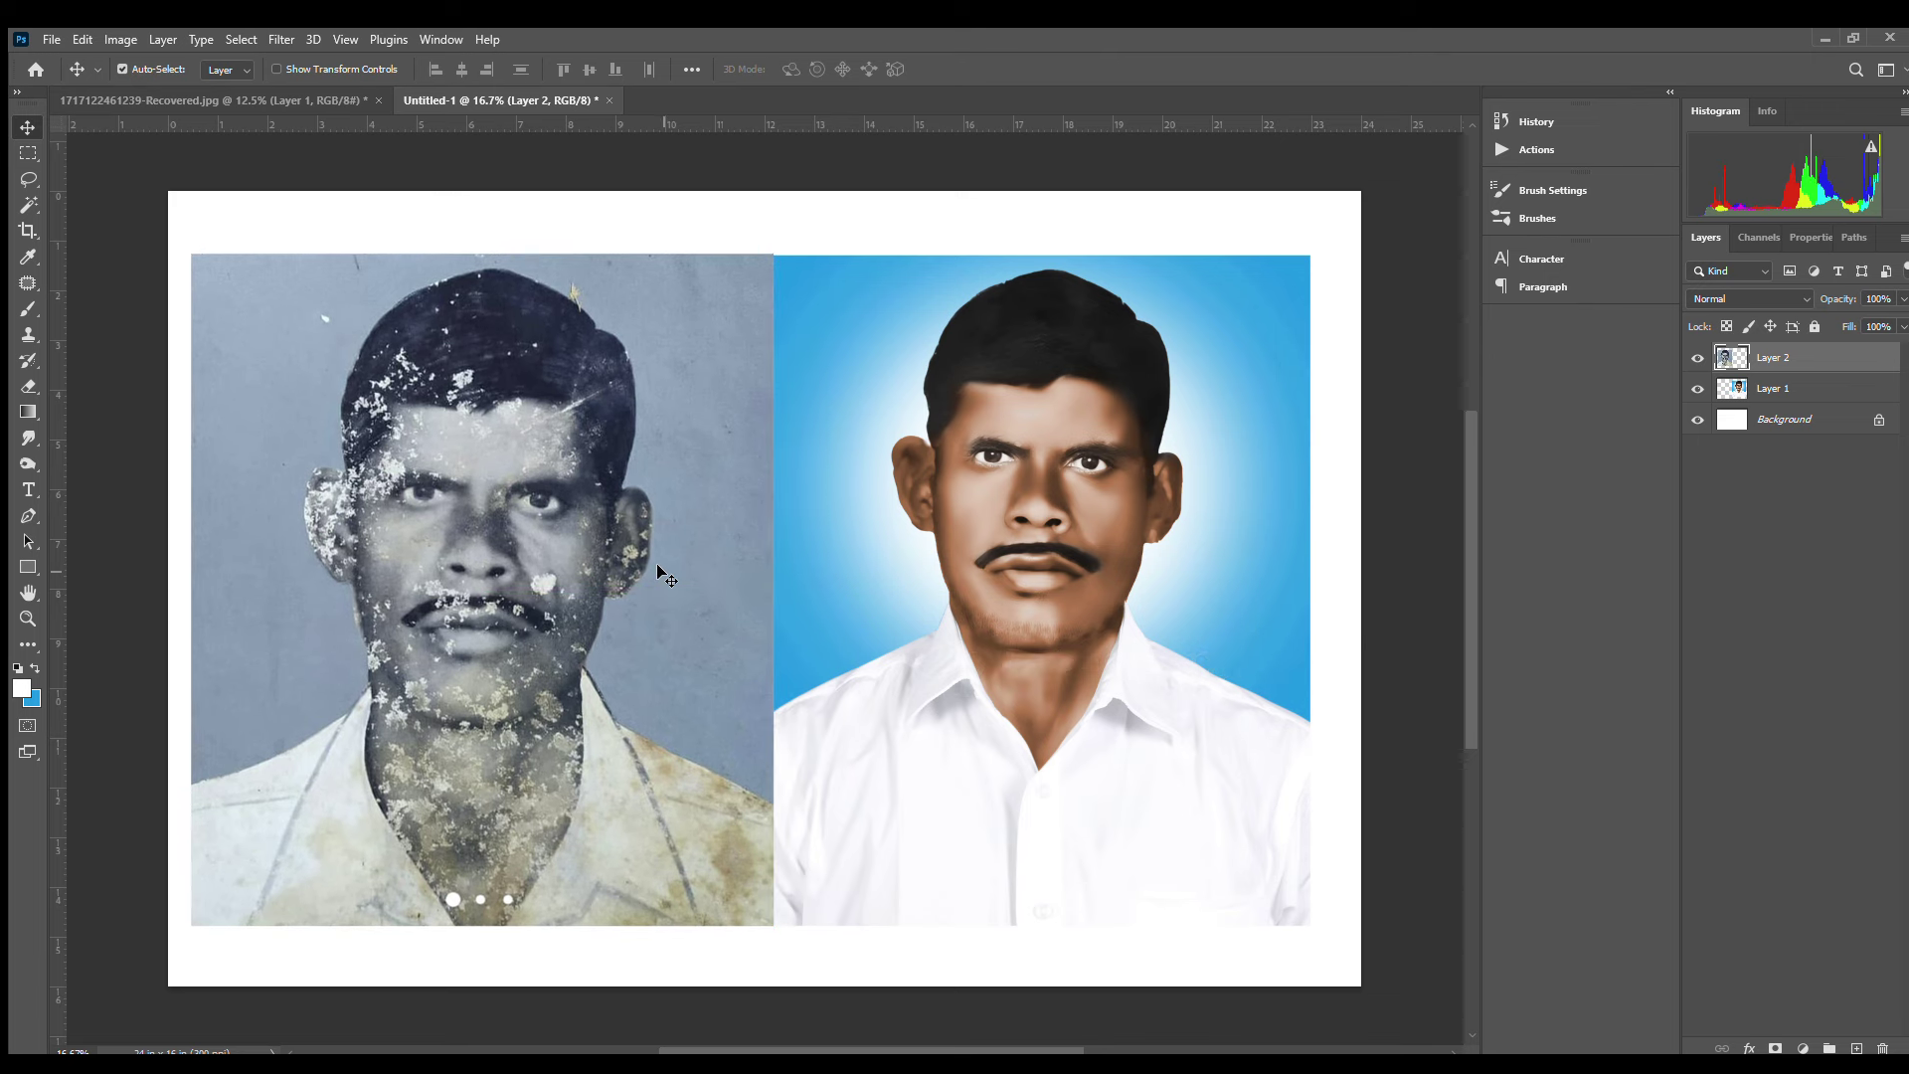
Resize the colorized portrait to match and align it beside the old photo
click(835, 571)
key(ctrl+t)
drag(1310, 255, 1392, 154)
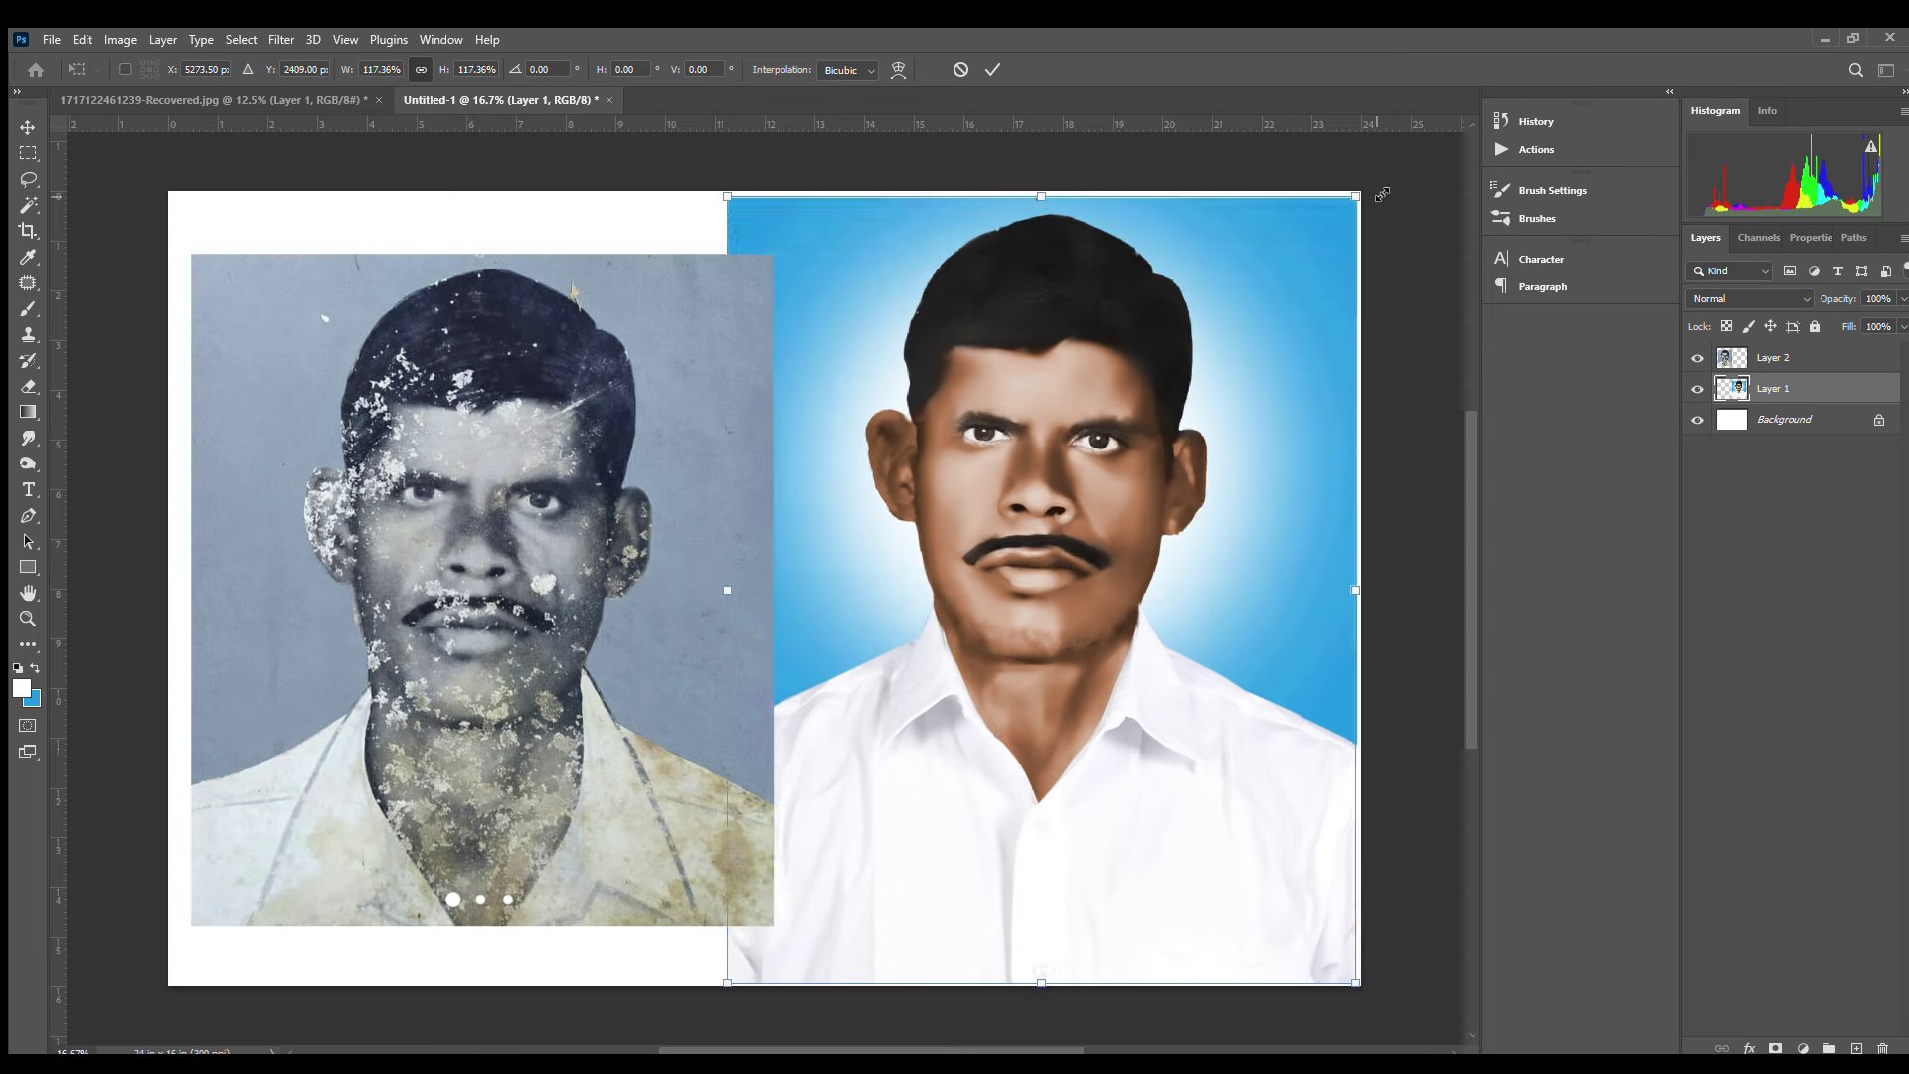
drag(1187, 334, 1193, 391)
drag(1398, 211, 1379, 248)
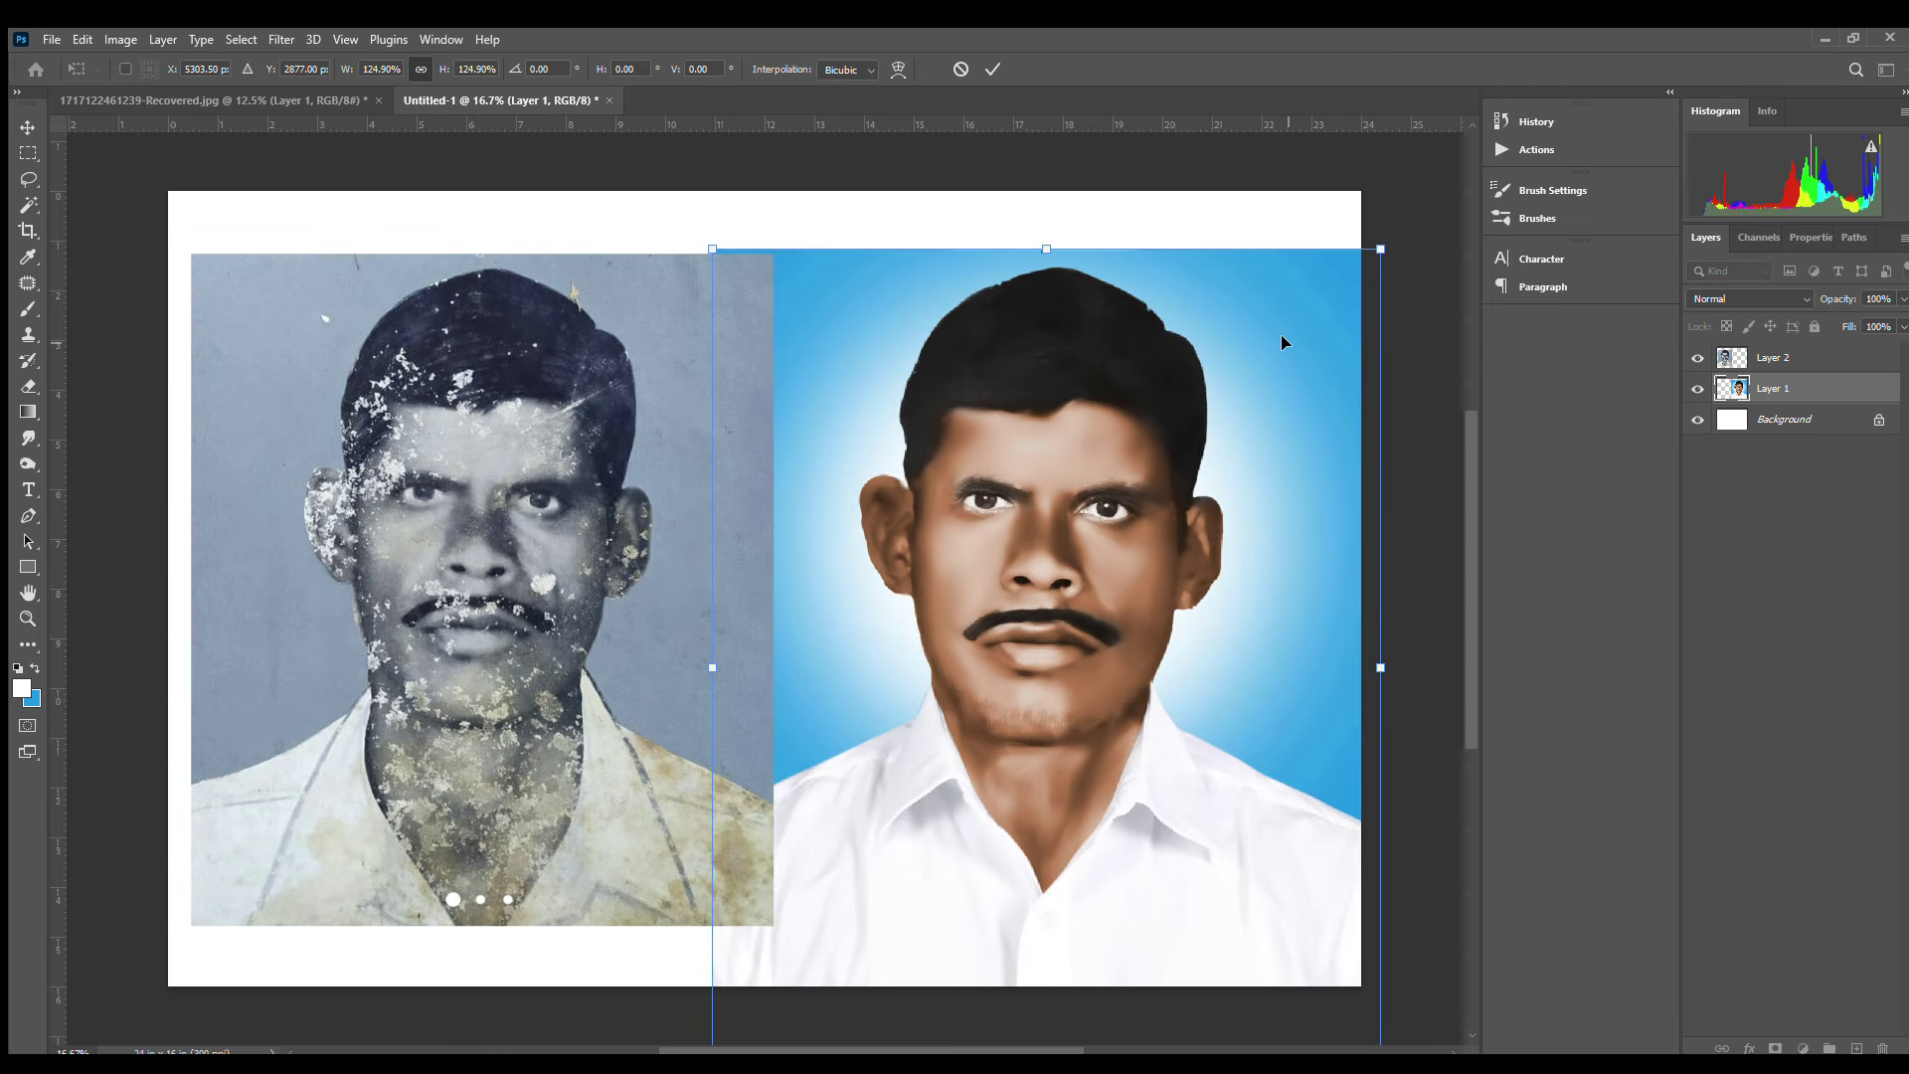
drag(1180, 457, 1197, 463)
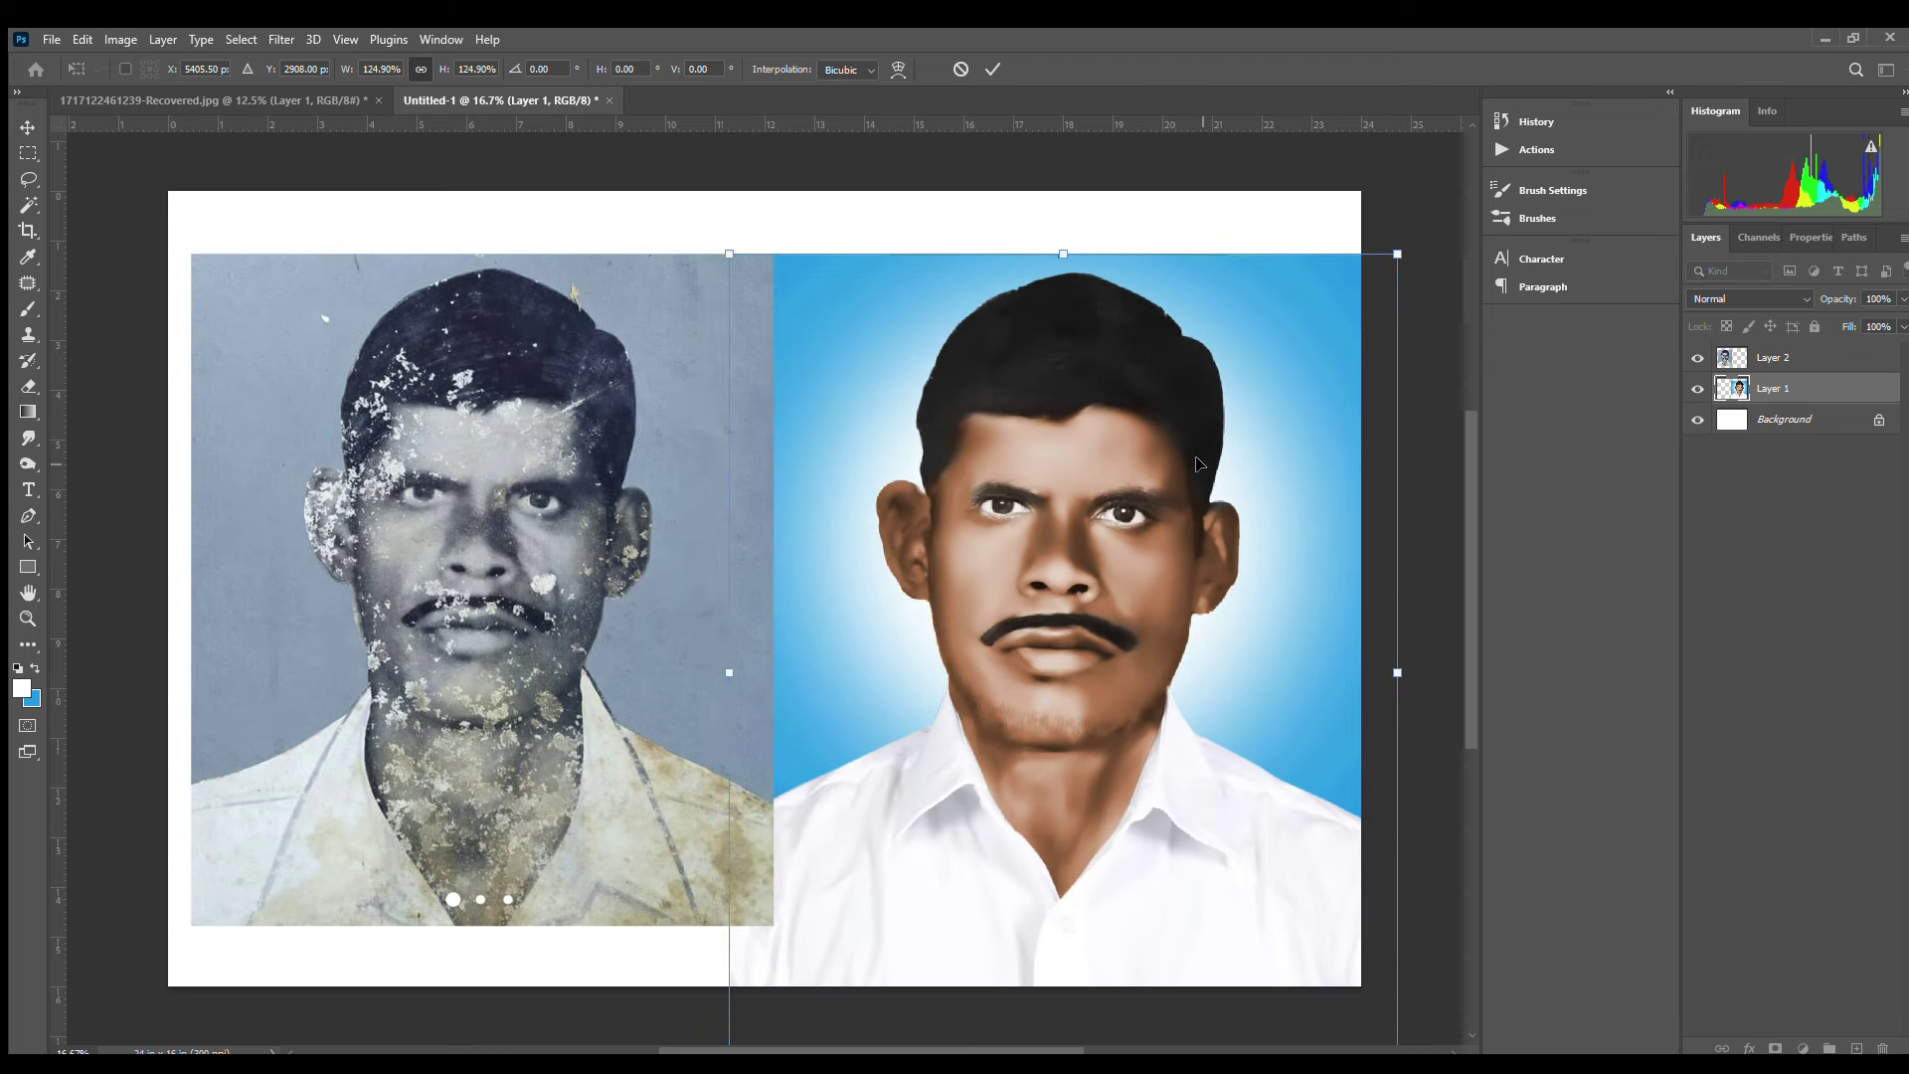